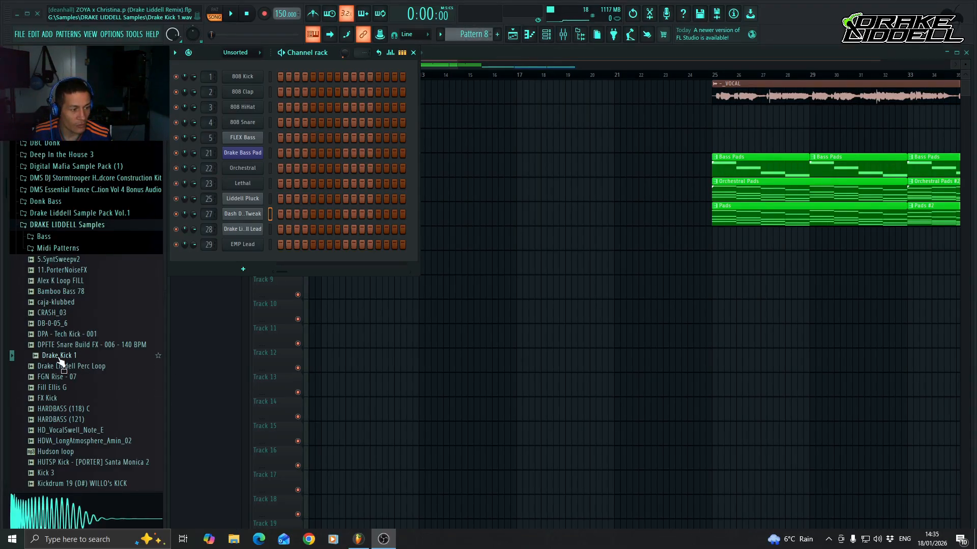
Add the Drake Kick 1 sample as a new channel below EMP Lead and route it to mixer track 2.
mouse_move(59, 361)
left_mouse_down()
mouse_move(250, 260)
mouse_move(100, 356)
mouse_move(85, 358)
mouse_move(239, 256)
left_mouse_up()
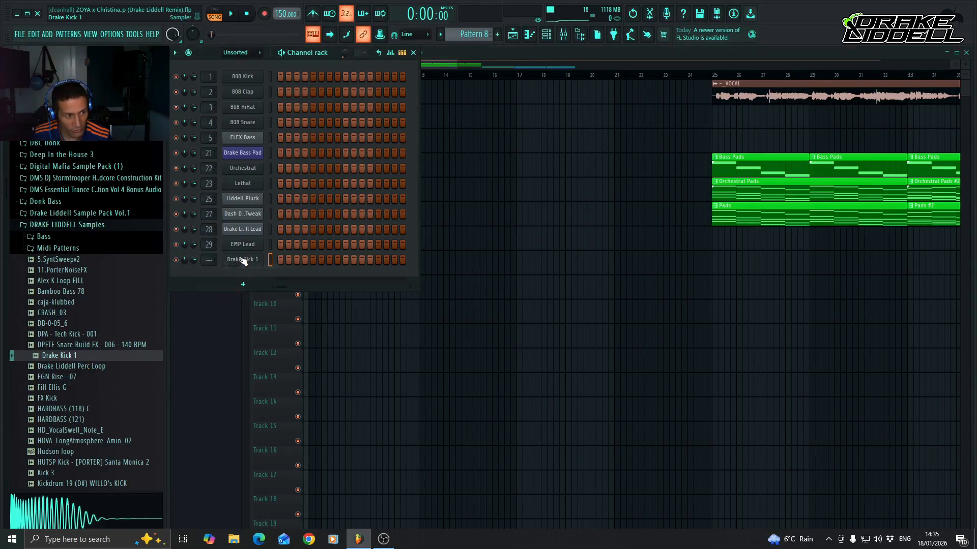
left_click(564, 34)
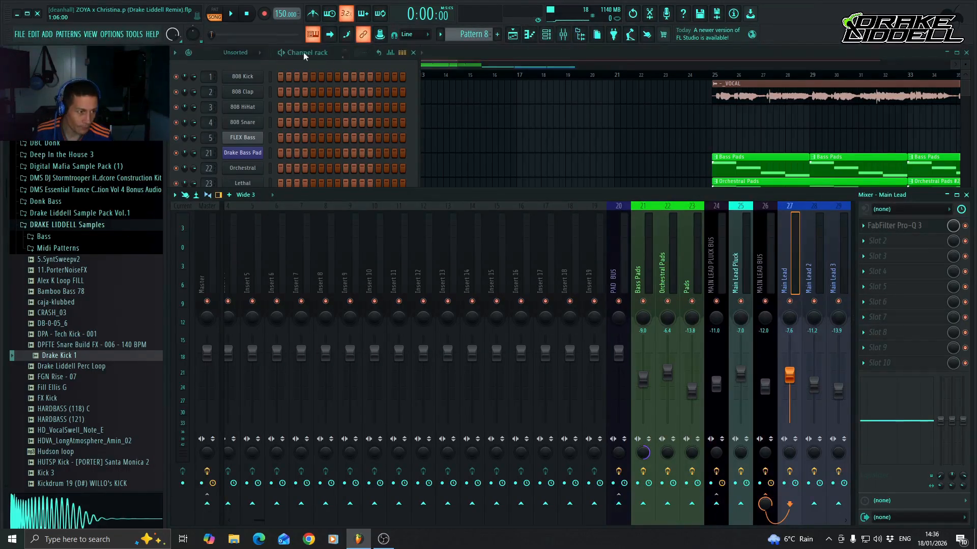
left_click(303, 52)
scroll(206, 261, "up", 2)
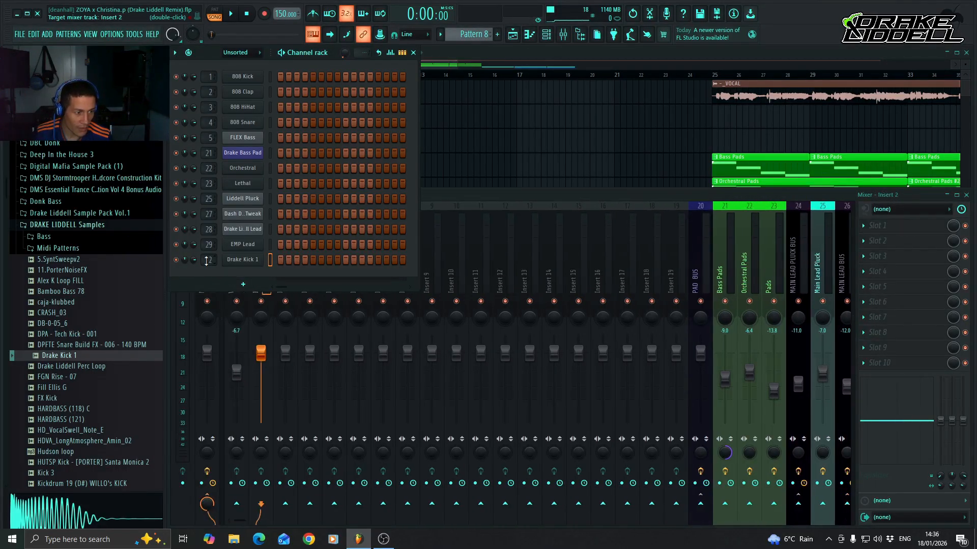
left_click(481, 197)
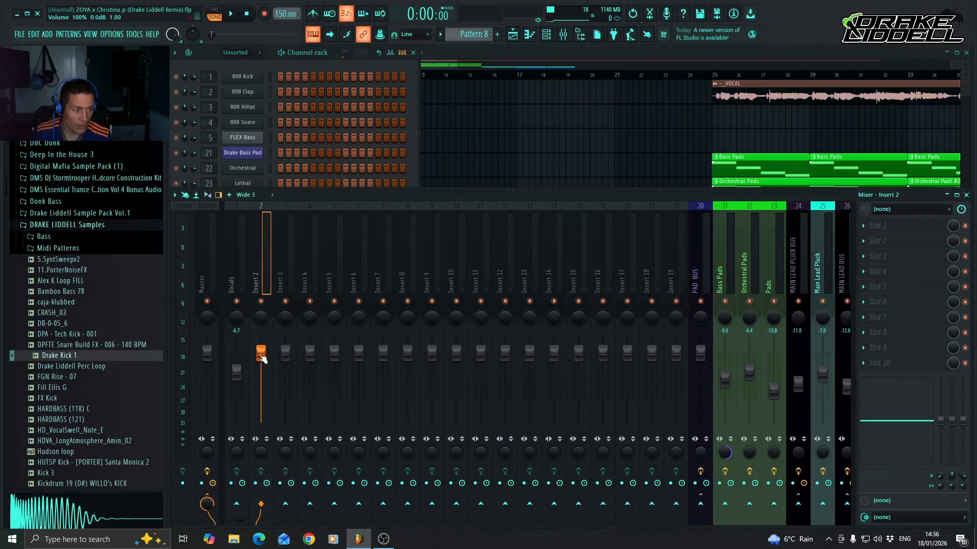
left_click(322, 52)
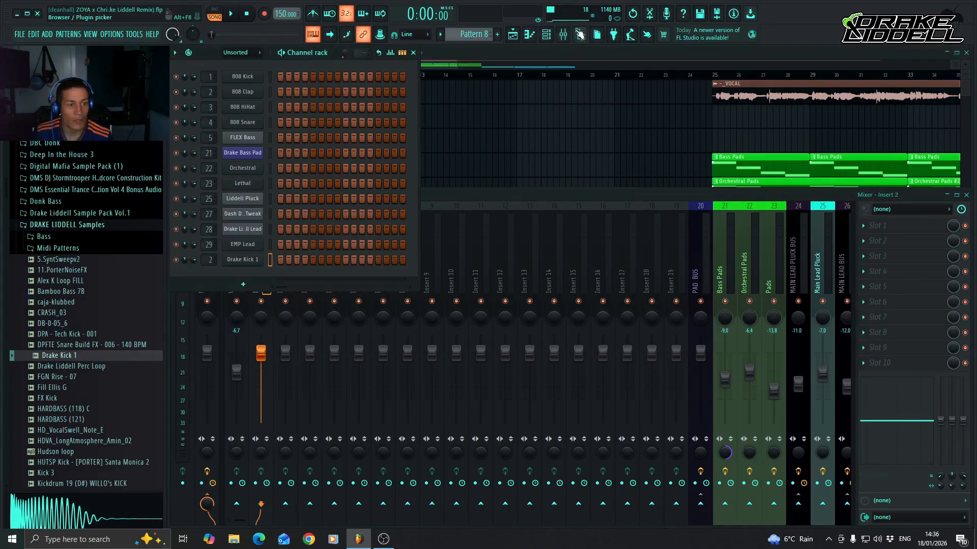
Rename Pattern 8 as Kick and give it the previously used dark violet colour #1F0052.
left_click(469, 30)
left_click(592, 90)
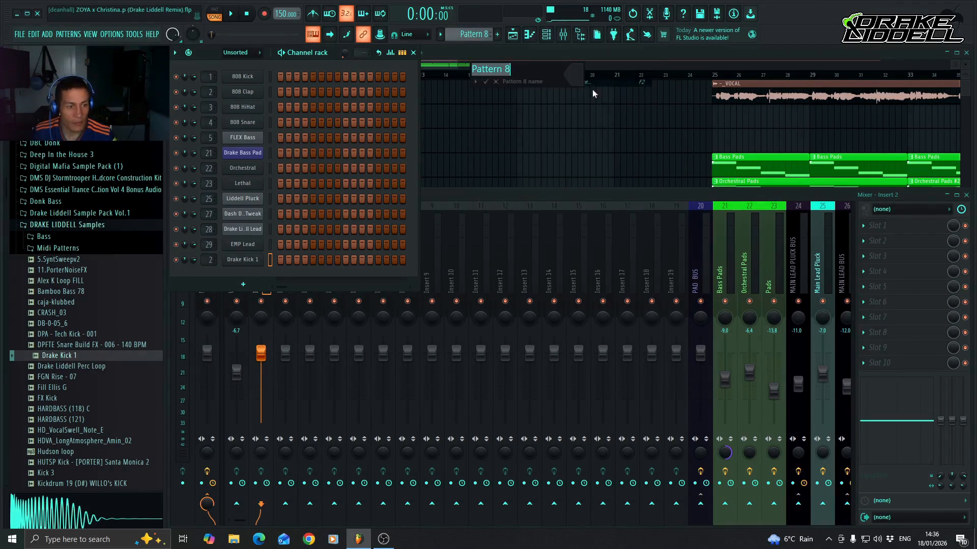
key("BackSpace")
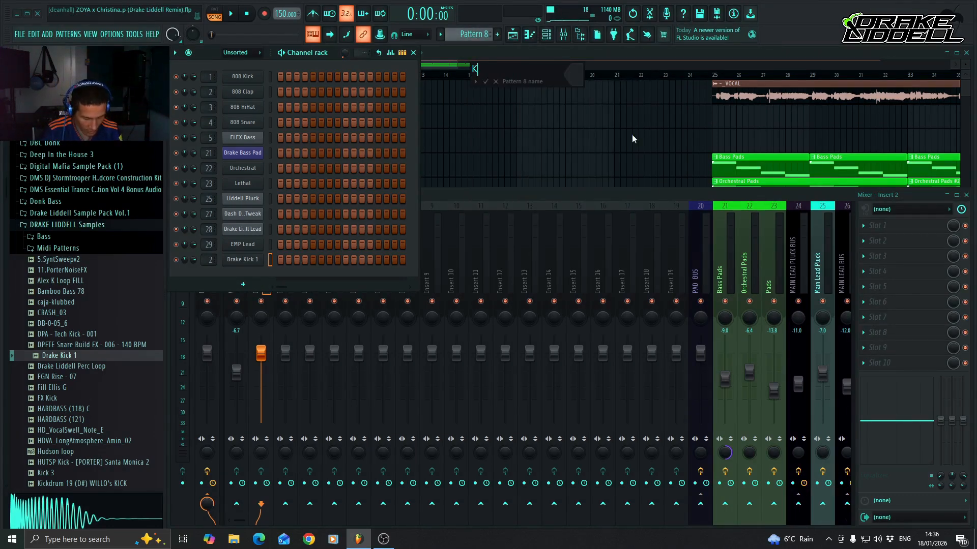
left_click(573, 75)
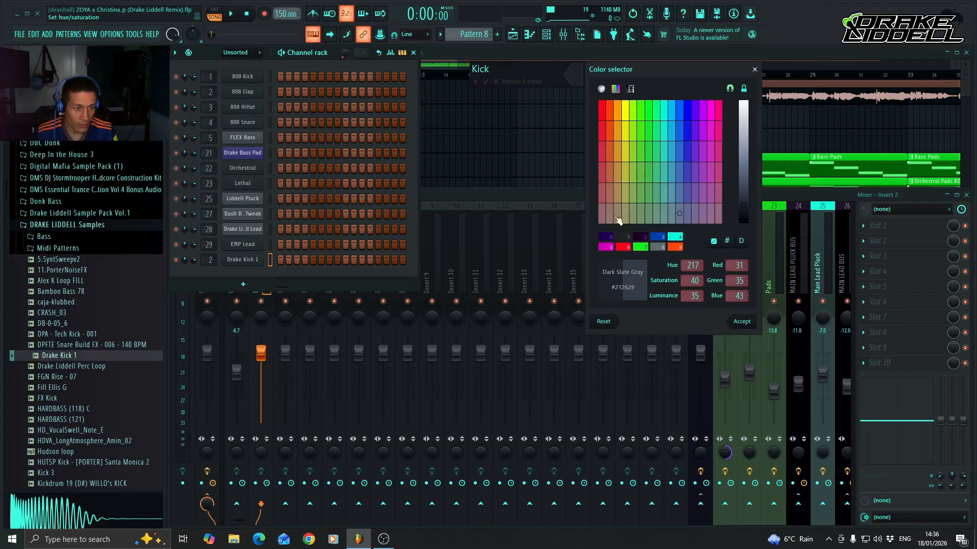
left_click(609, 237)
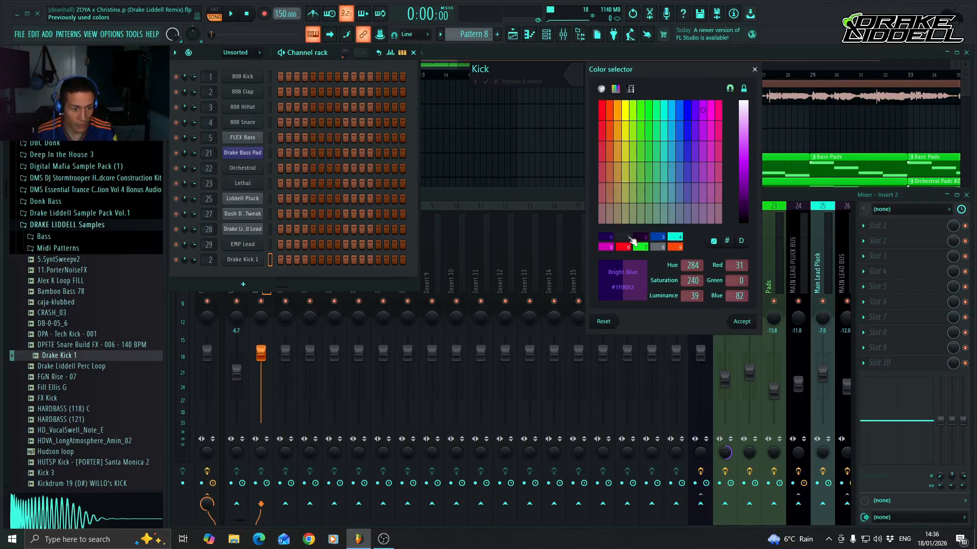
key("Return")
key("Return")
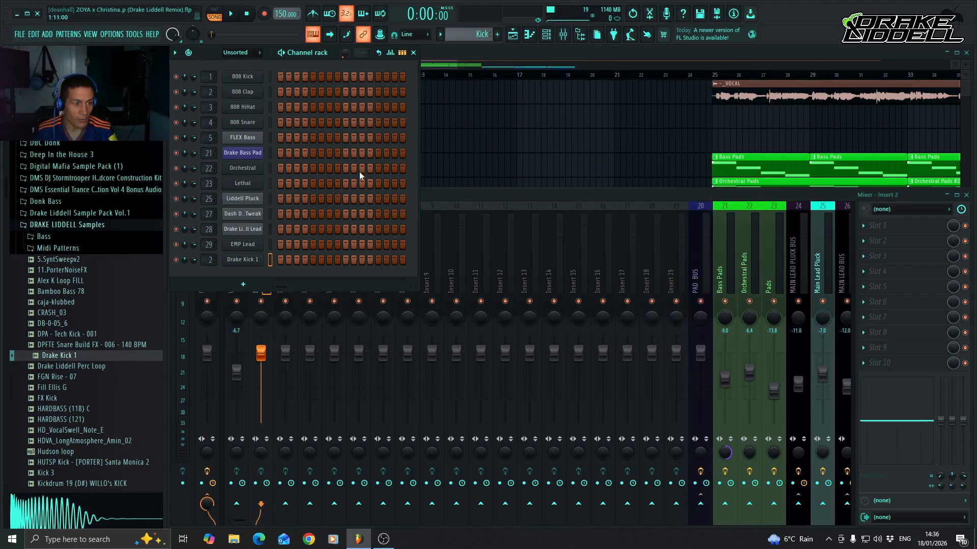
Rename mixer track Insert 2 as Kick and apply the same dark violet colour as the Kick pattern.
left_click(451, 197)
right_click(270, 262)
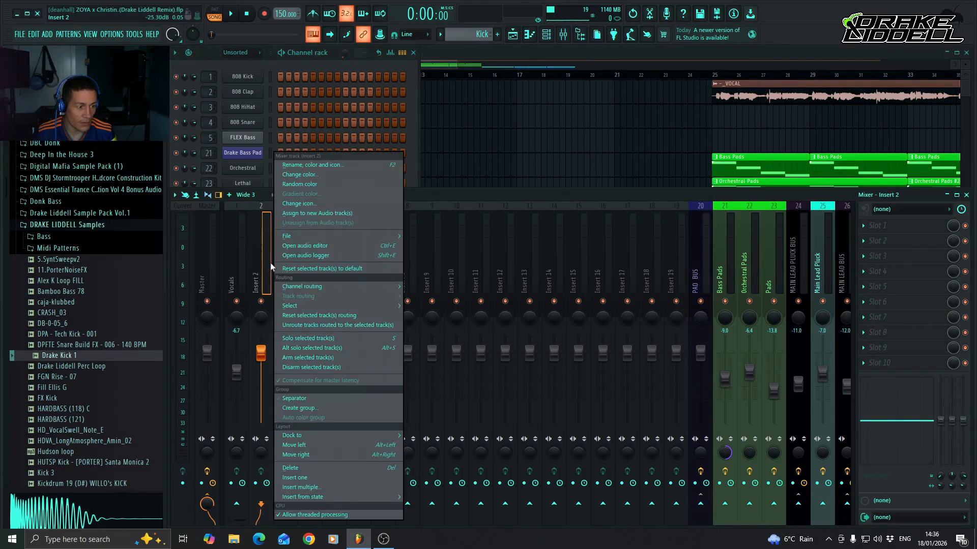
left_click(334, 165)
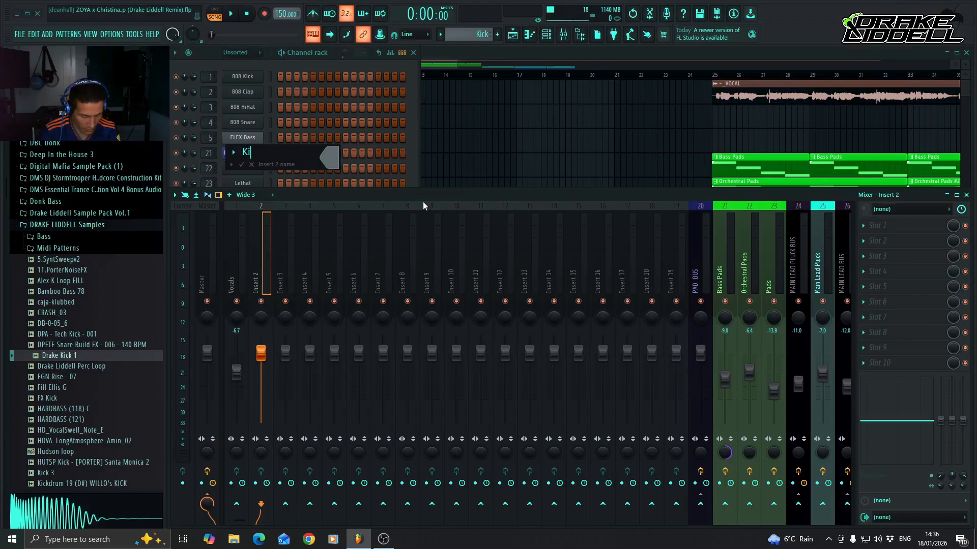
left_click(329, 157)
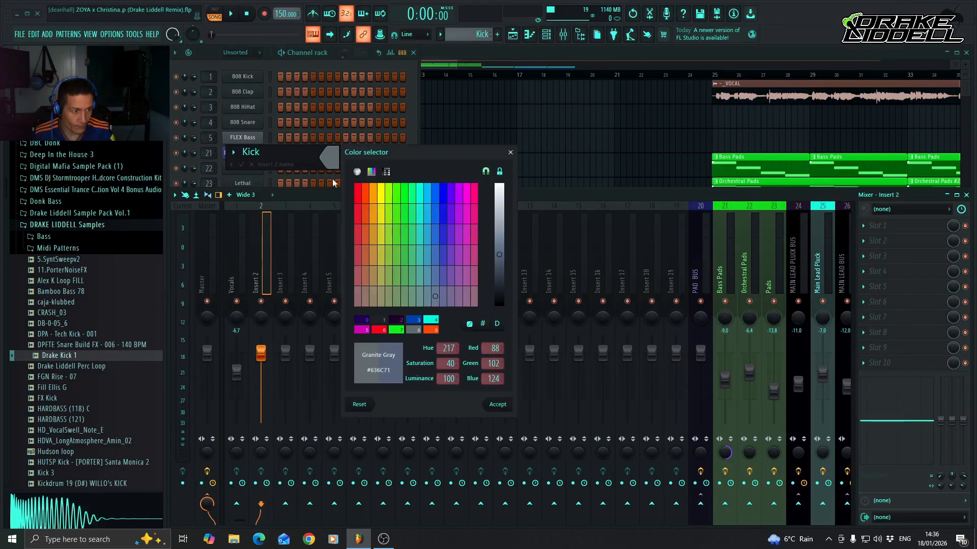
left_click(363, 321)
key("Return")
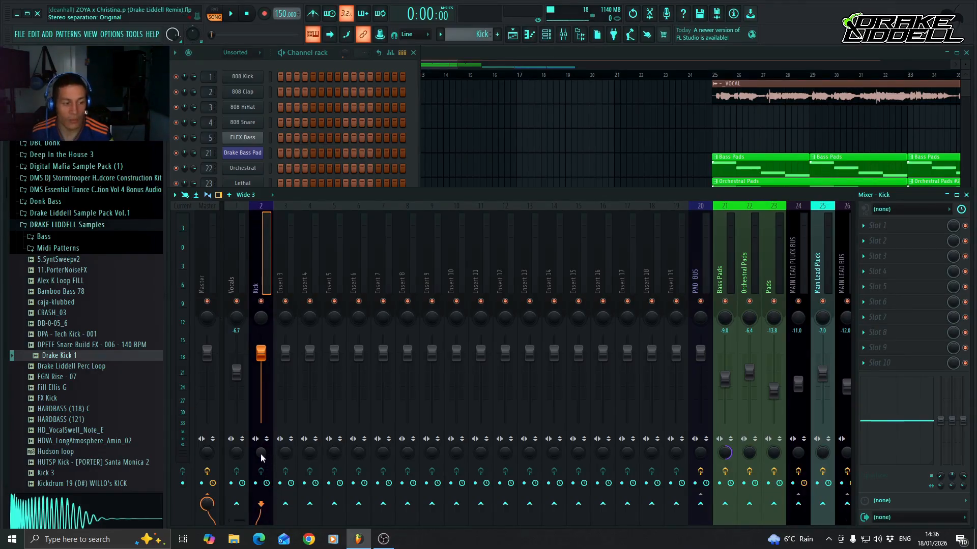
Reduce the Kick mixer track's stereo separation towards mono and lower its volume to -6.0 dB.
left_click_drag(263, 457, 263, 488)
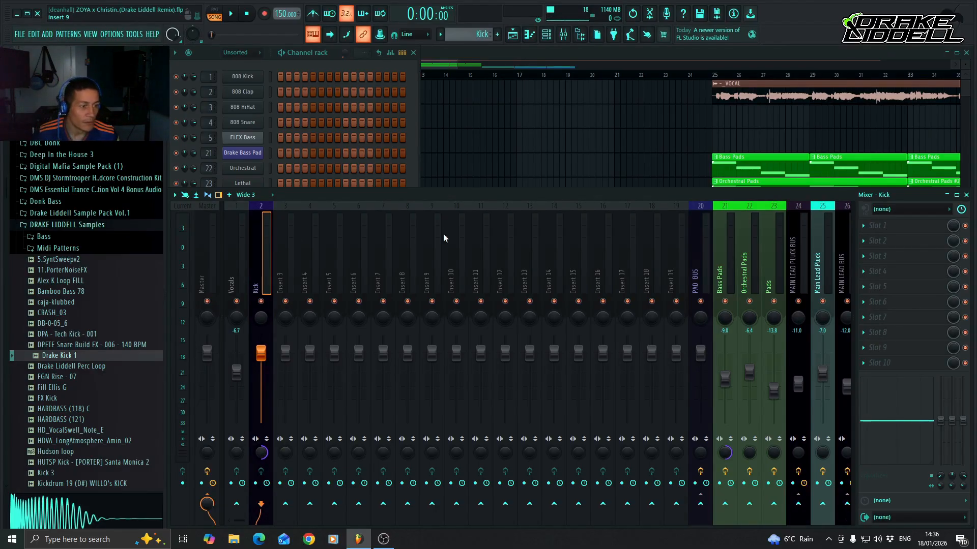
left_click(313, 52)
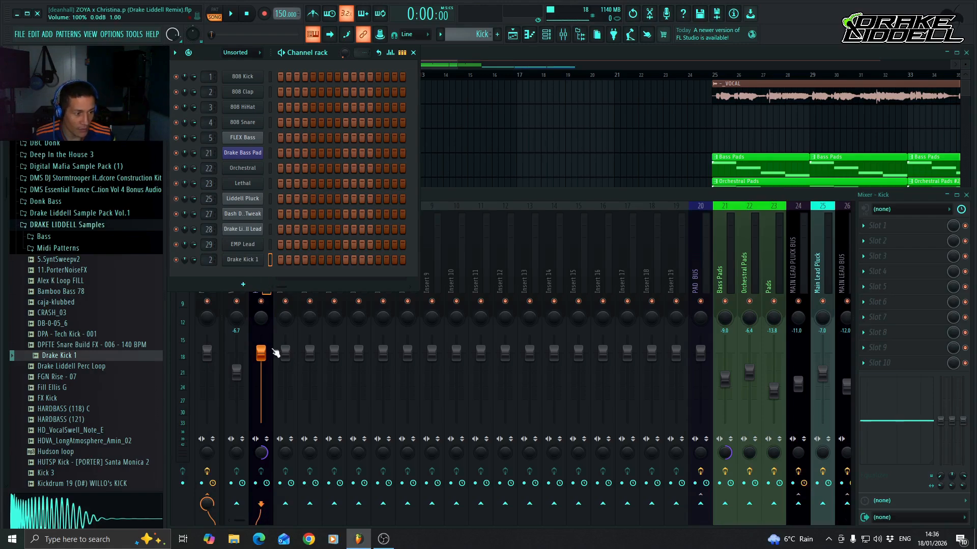
left_click_drag(260, 352, 260, 371)
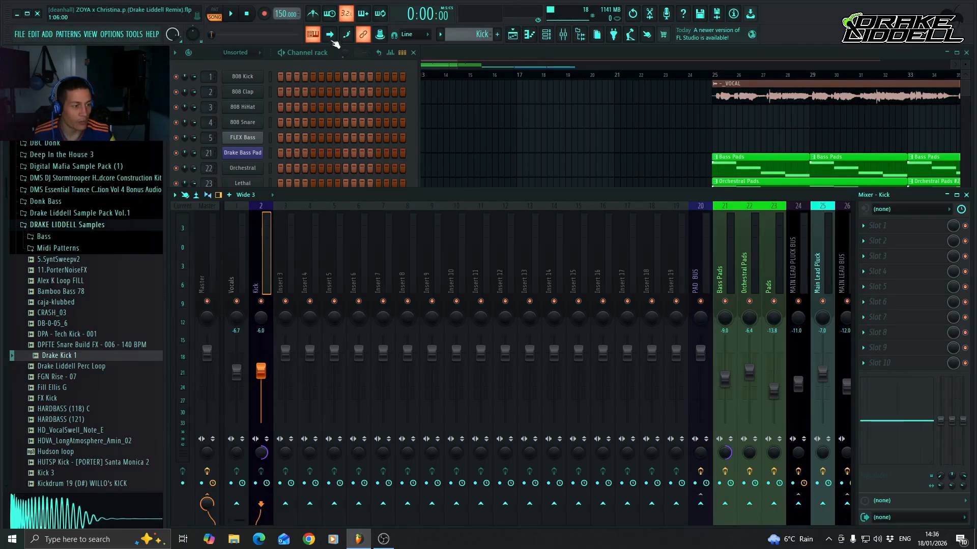
Open the piano roll for Drake Kick 1, place a C5 note at the start of bar 1 and raise its velocity to about 88%.
left_click(315, 53)
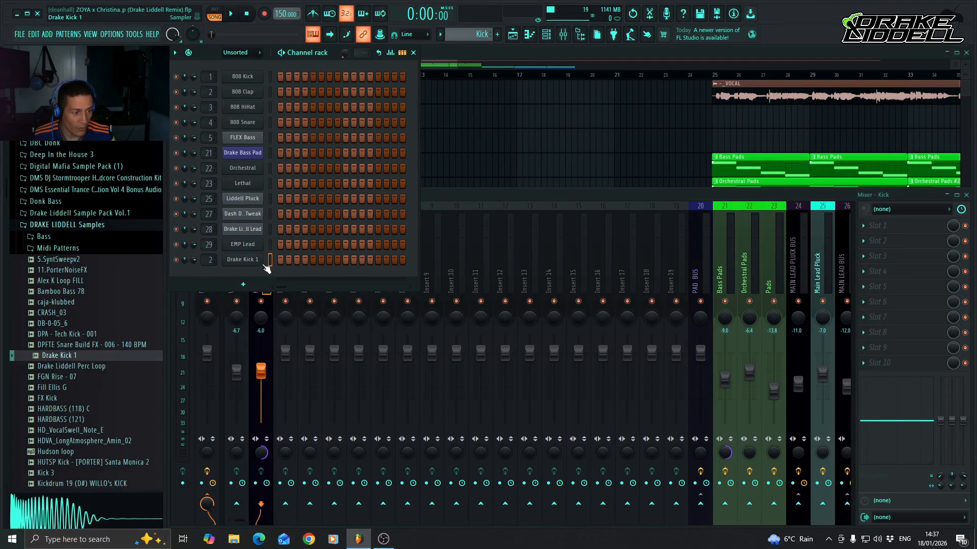
right_click(241, 260)
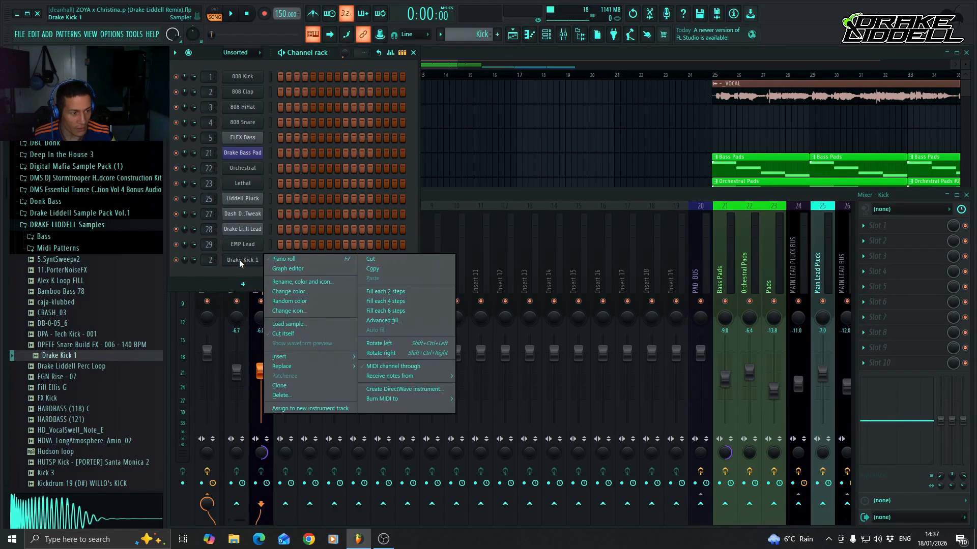
left_click(302, 261)
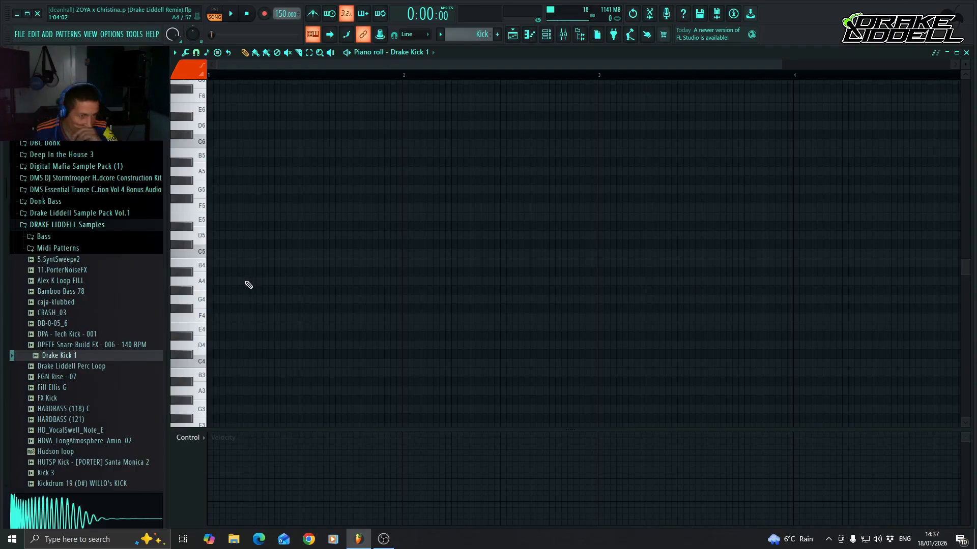
scroll(249, 285, "down", 3)
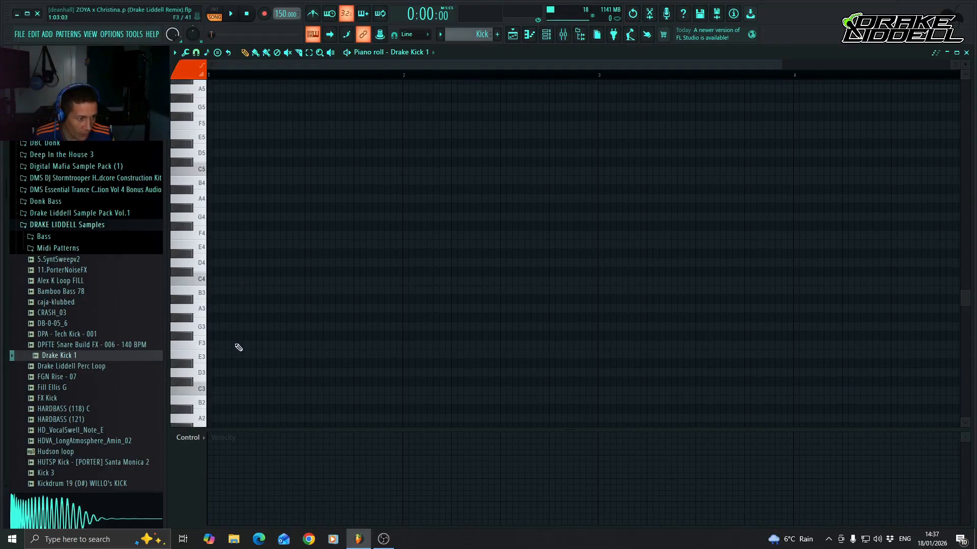
scroll(227, 291, "up", 2)
left_click(213, 228)
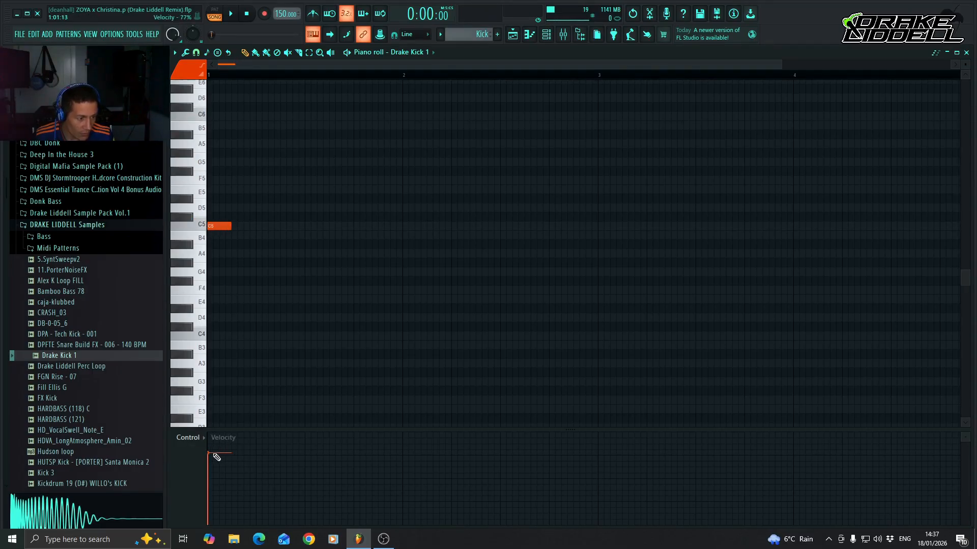
left_click_drag(211, 453, 212, 447)
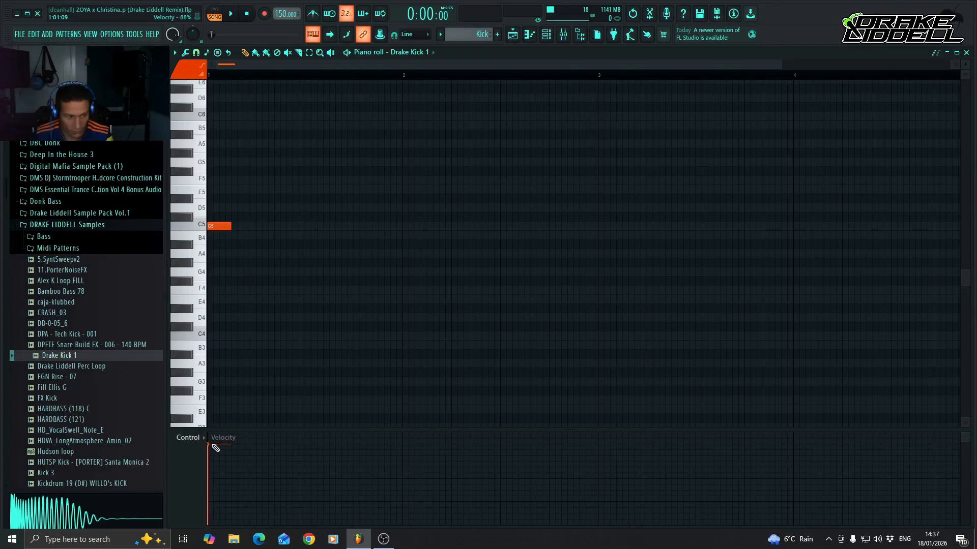
Add C5 kick notes on beats 2, 3 and 4 of bar 1, completing a four-on-the-floor pattern, and close the piano roll.
key("Right")
key("Right")
key("Right")
key("Right")
key("Right")
key("Right")
key("Right")
key("Right")
key("Right")
key("Right")
key("Right")
key("Right")
key("Right")
key("Right")
key("Right")
key("Right")
key("Right")
key("Right")
key("Right")
key("Right")
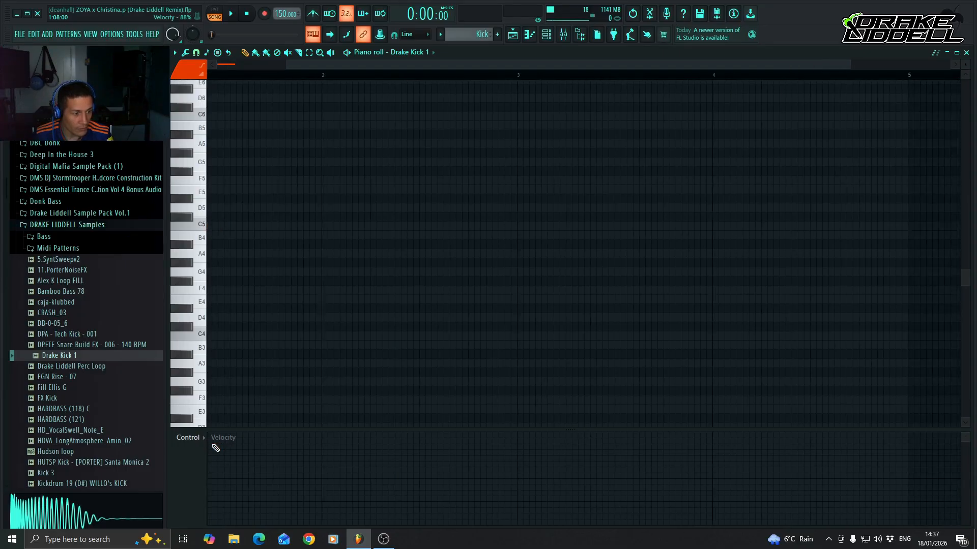
left_click_drag(510, 65, 375, 66)
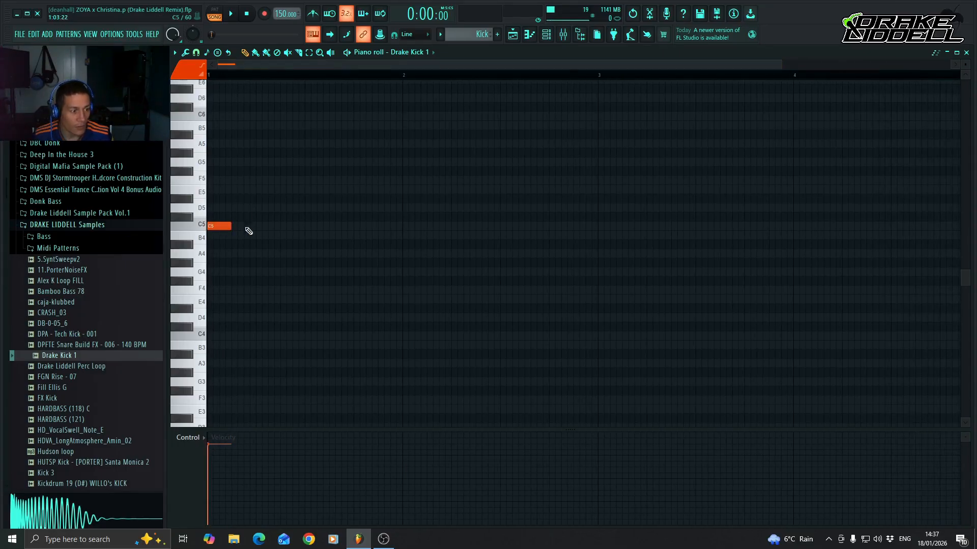
left_click(256, 228)
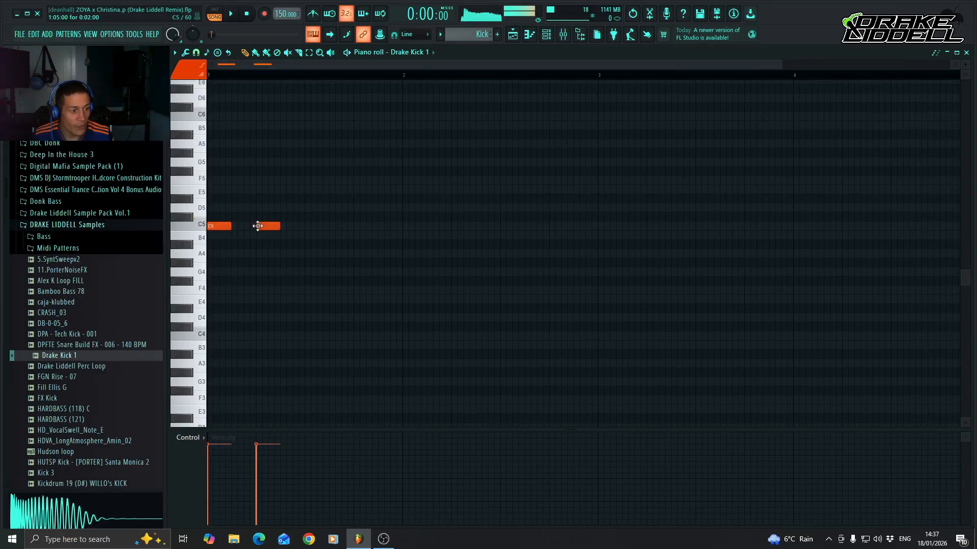
left_click(306, 228)
left_click(357, 228)
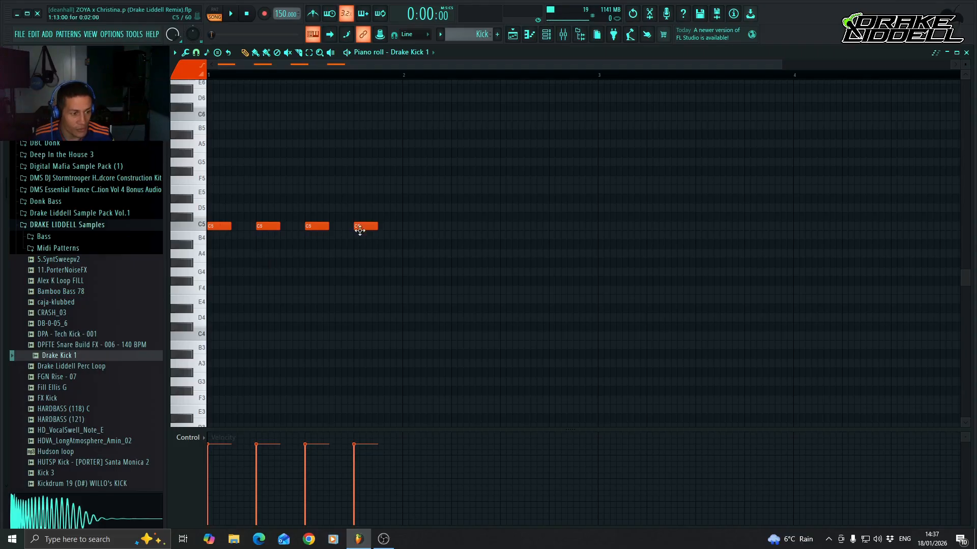
left_click(533, 38)
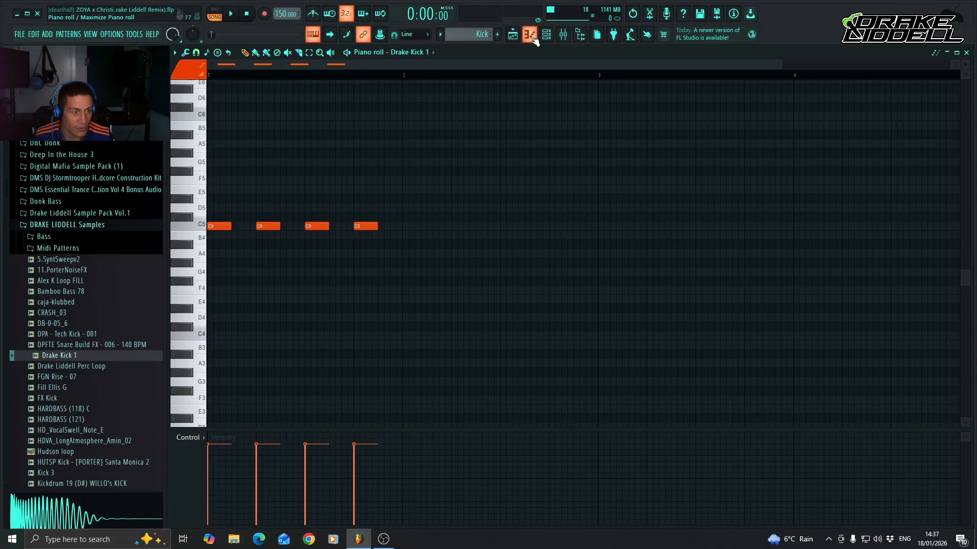
left_click(535, 40)
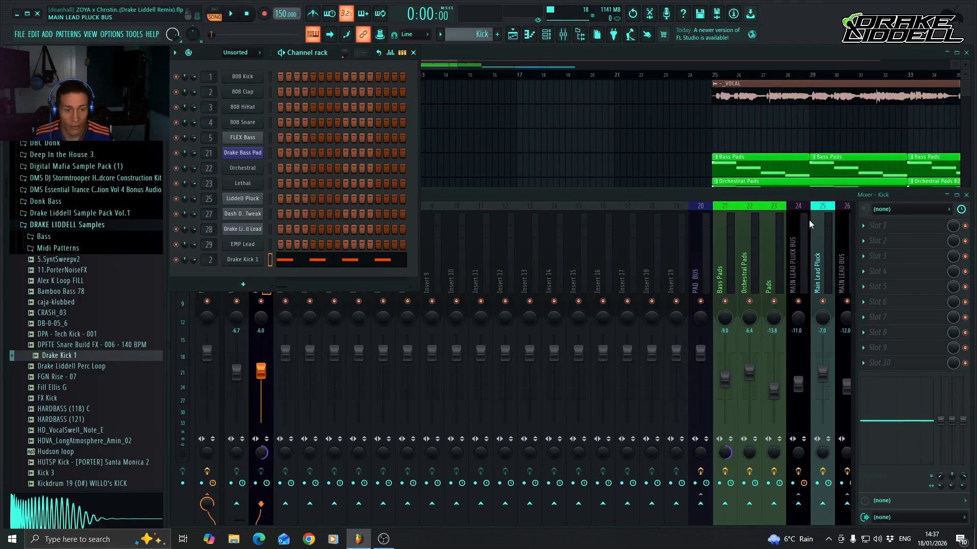
Load LFOTool into the first effect slot of the Kick mixer track and apply its Kick & Bass Set Up preset.
left_click(865, 227)
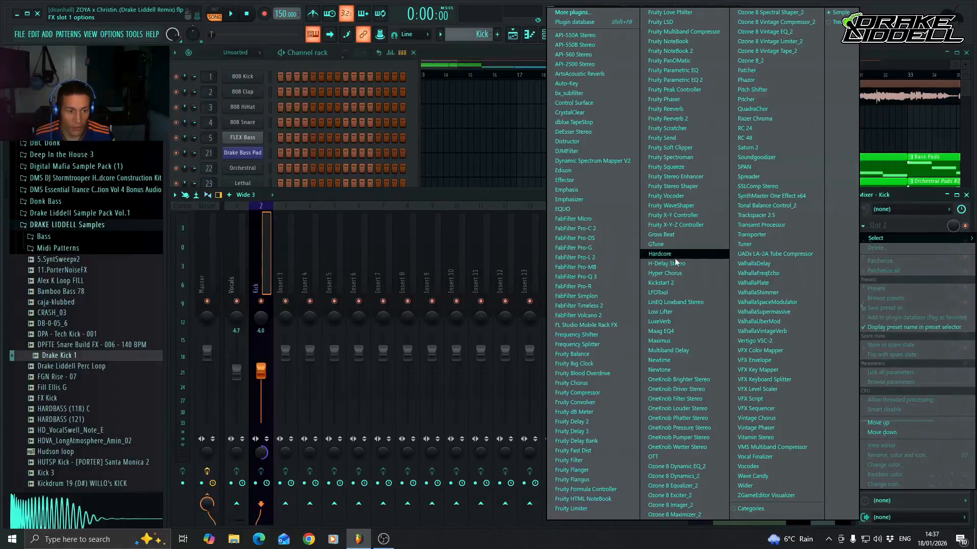
left_click(682, 294)
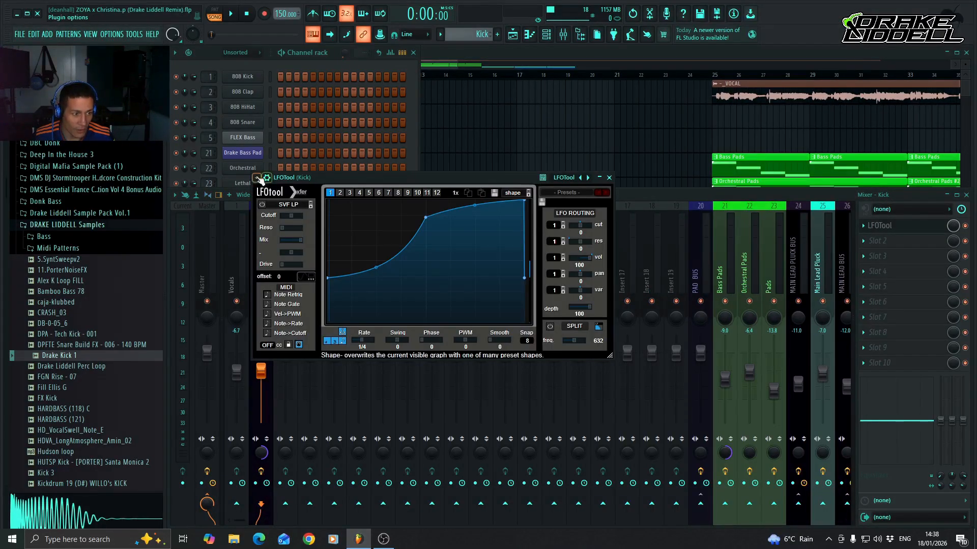
left_click(258, 178)
mouse_move(301, 240)
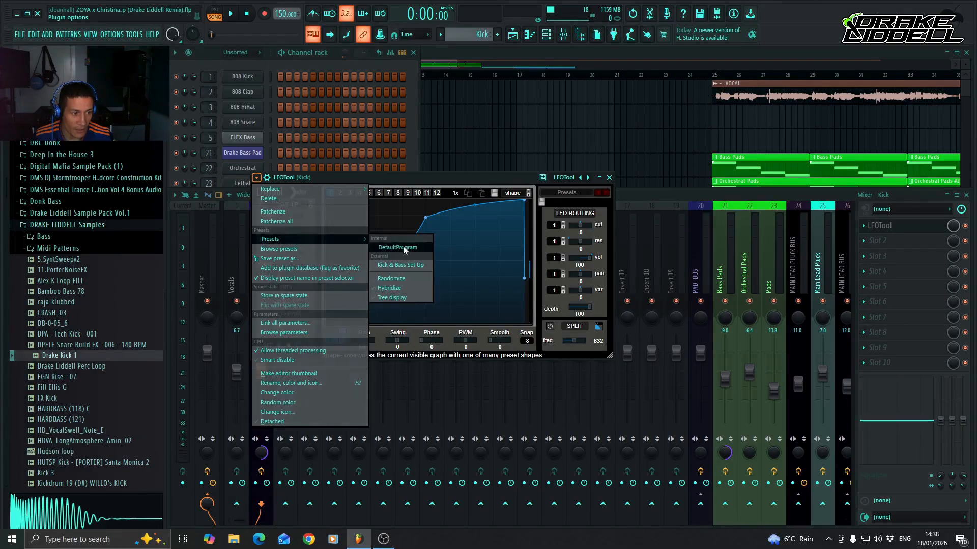
left_click(410, 266)
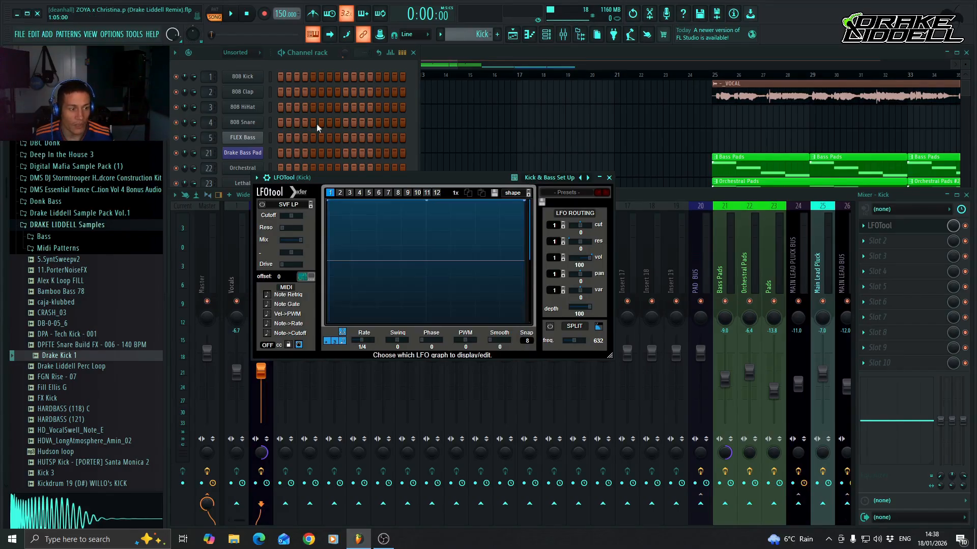
Move the LFOTool window clear of the Kick mixer track, switch playback to pattern mode and play the Kick pattern.
left_click_drag(408, 181, 579, 217)
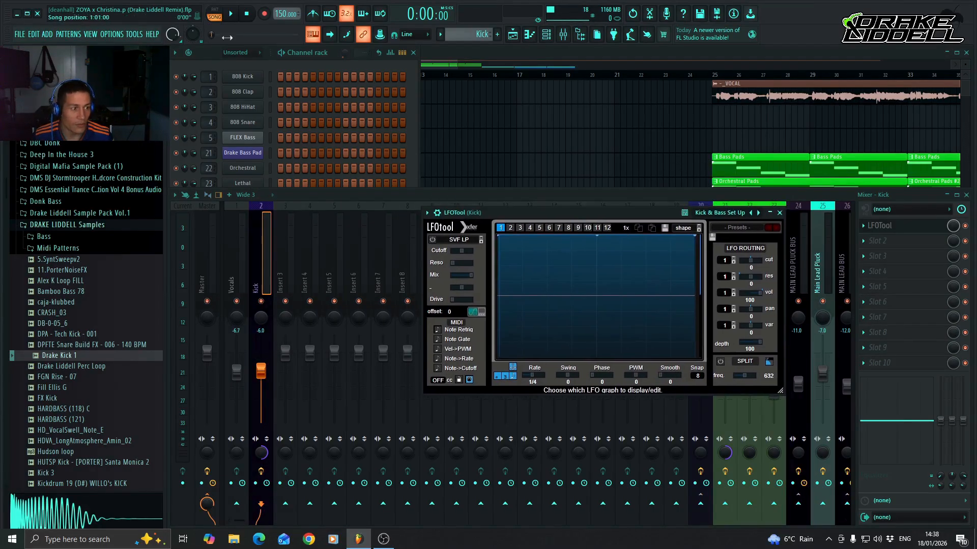
left_click(218, 14)
key("space")
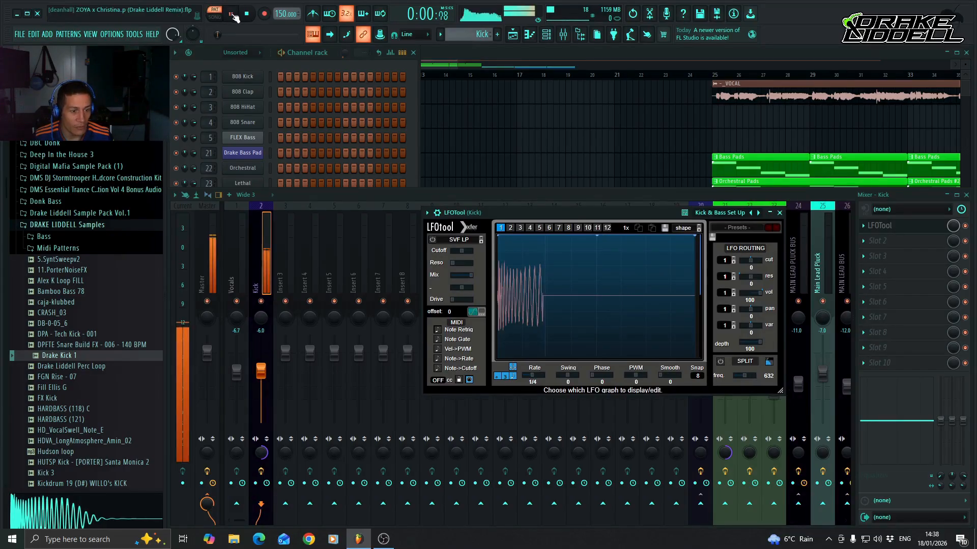
Stop the Kick pattern, shift the LFOTool window slightly and open the Drake Kick 1 sampler channel's settings.
key("space")
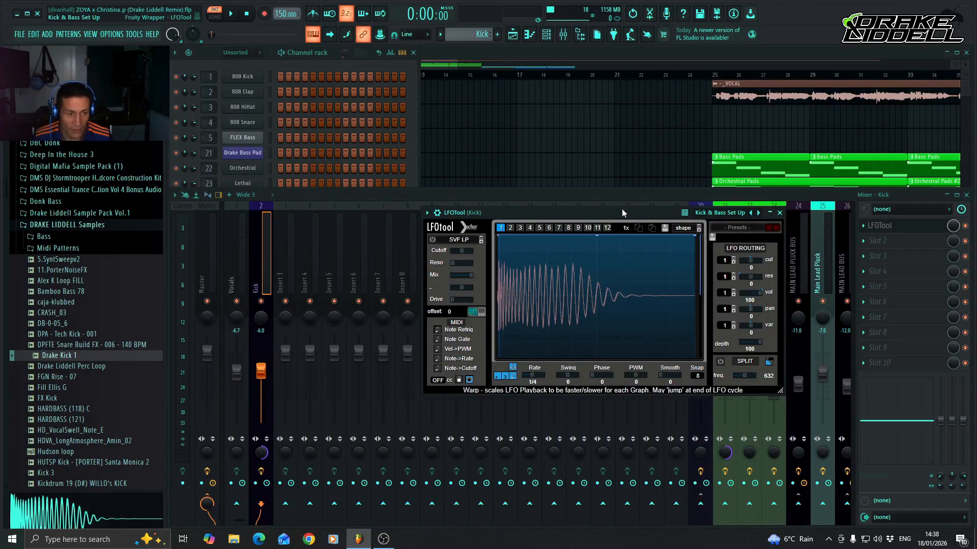
left_click_drag(622, 213, 637, 212)
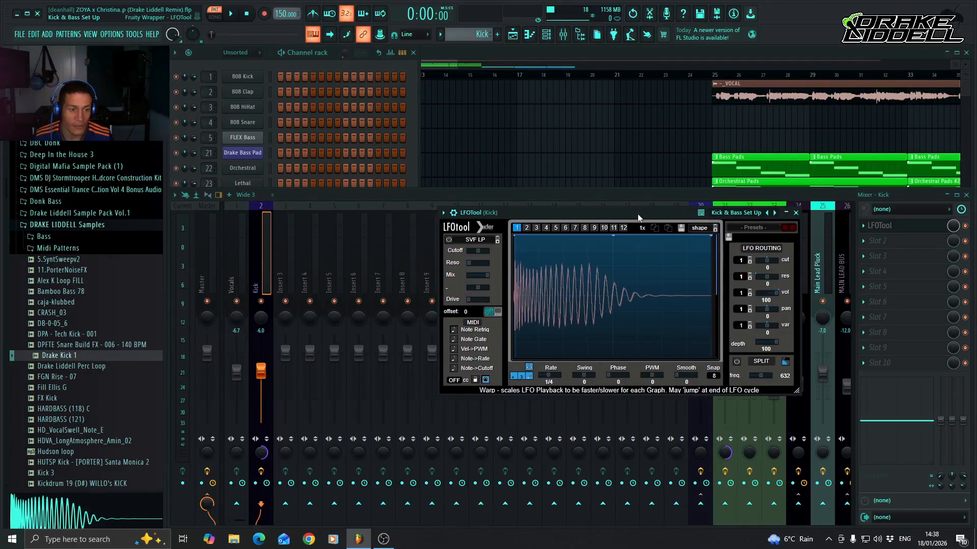
left_click(304, 52)
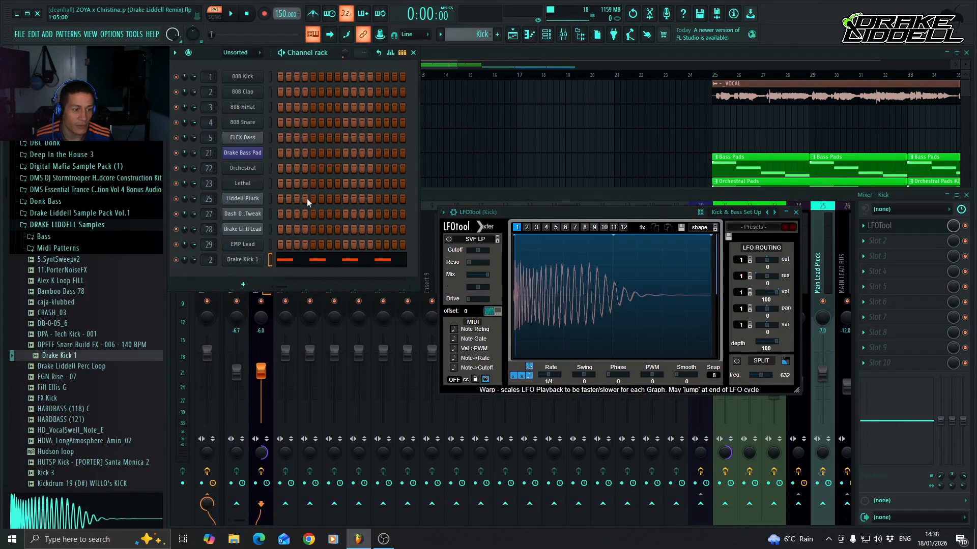
left_click(252, 261)
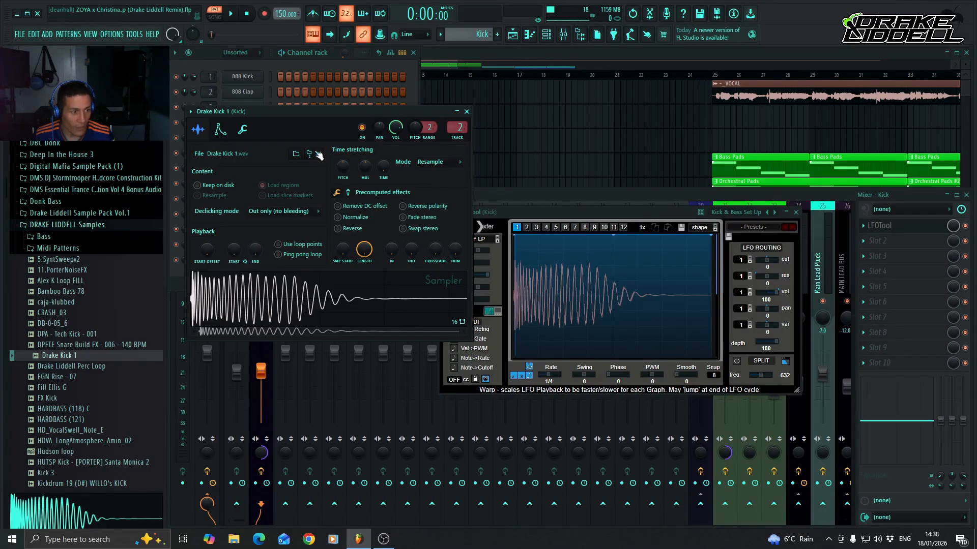
left_click(337, 217)
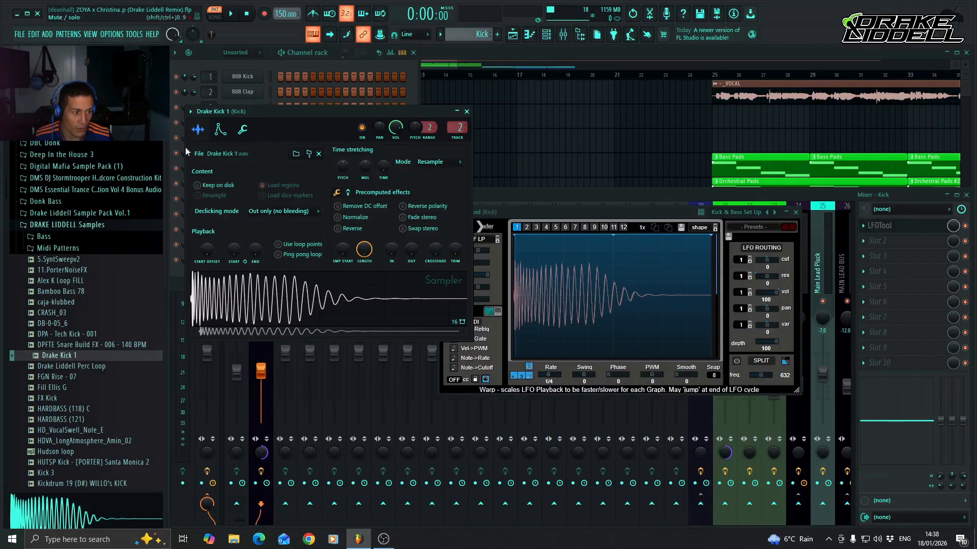
Enable Drake Kick 1's volume envelope with attack, decay, sustain and release at minimum, and shorten its hold time.
left_click(219, 130)
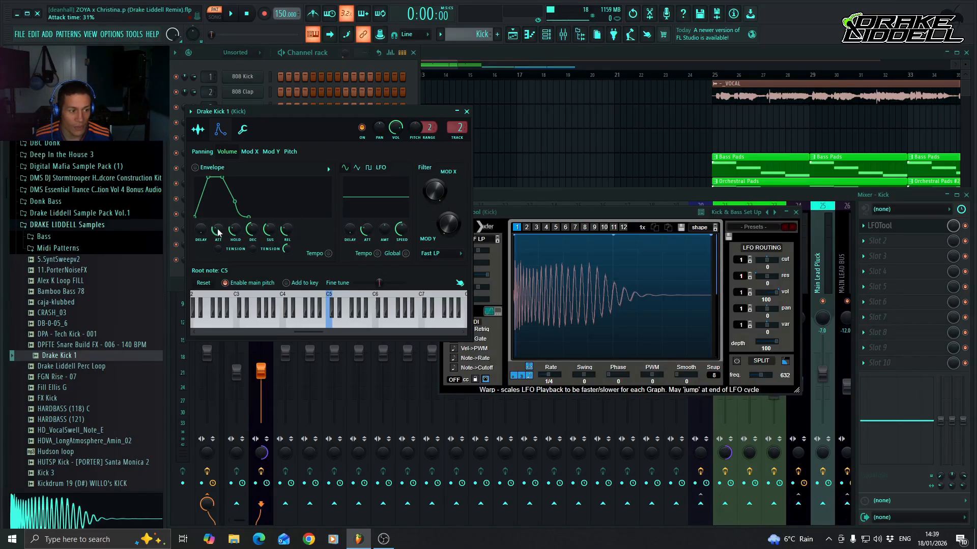
left_click_drag(218, 232, 286, 246)
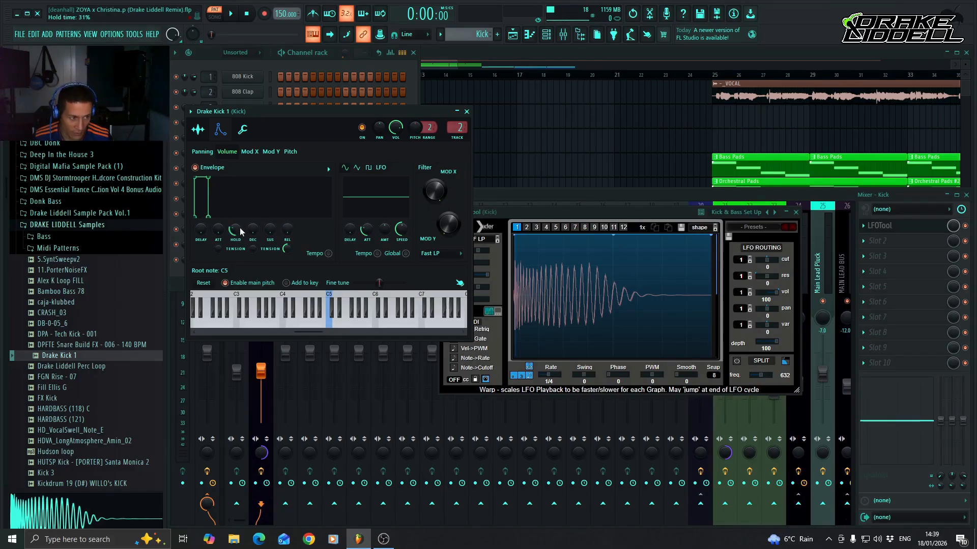
left_click_drag(235, 230, 235, 235)
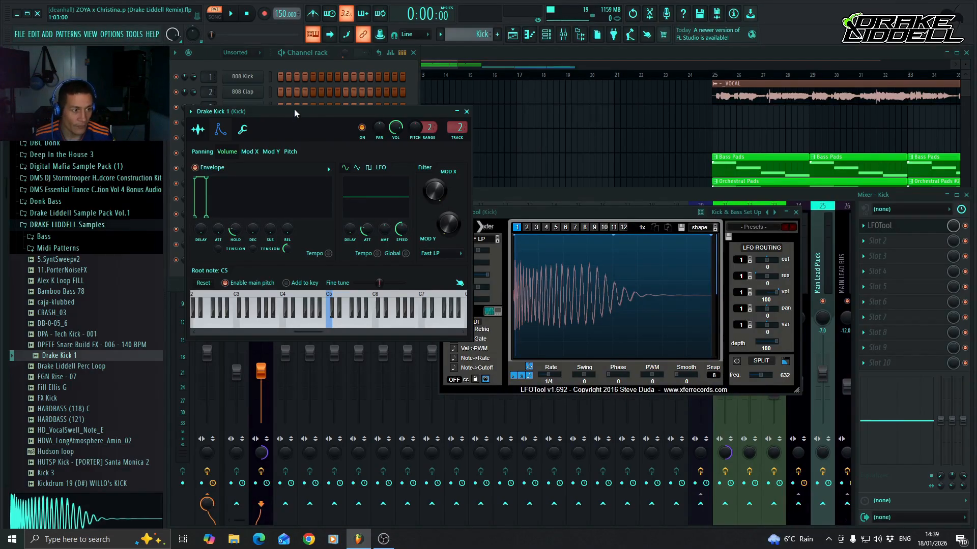
Fine-tune the volume envelope's hold time to about 25% while the kick plays, stop playback and return to the sample settings.
key("space")
scroll(235, 233, "down", 4)
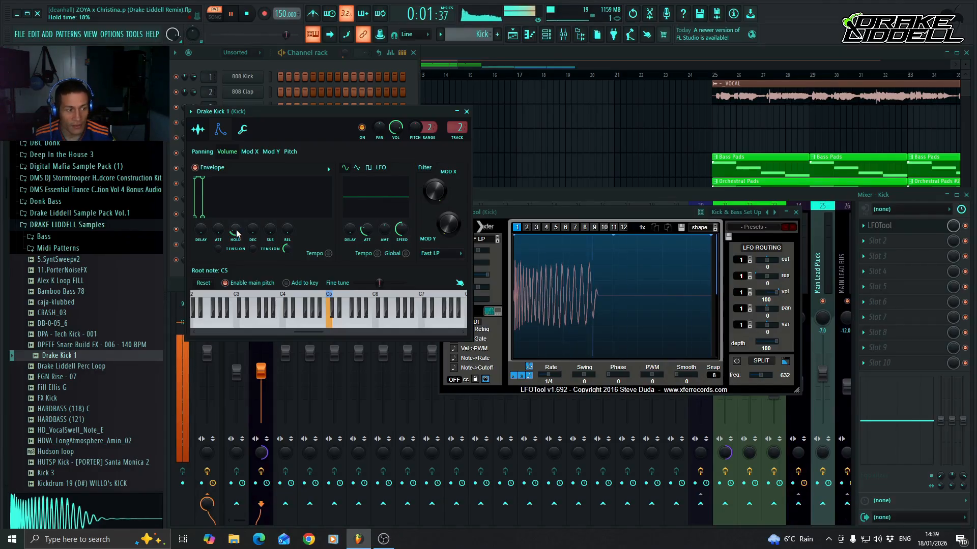
scroll(237, 234, "up", 4)
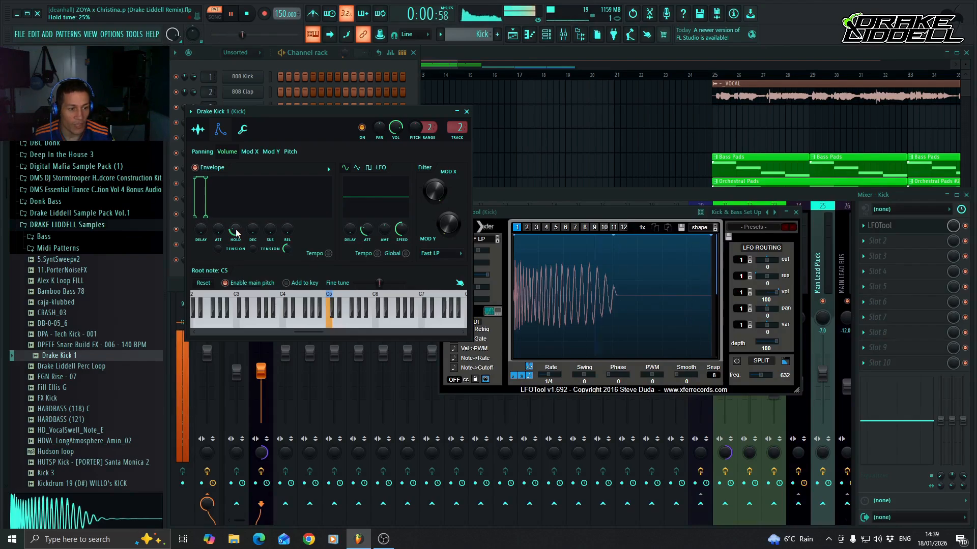
left_click_drag(236, 230, 236, 232)
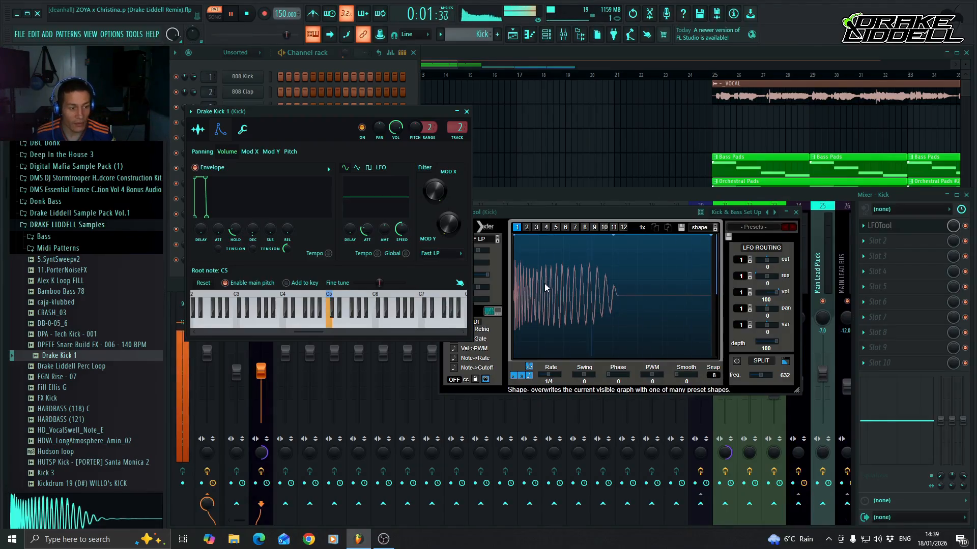
key("space")
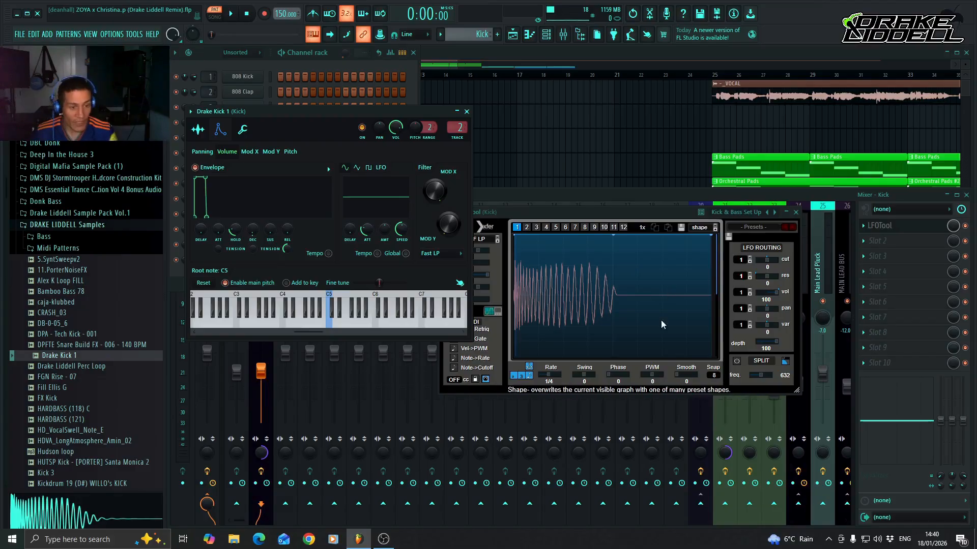
left_click(197, 129)
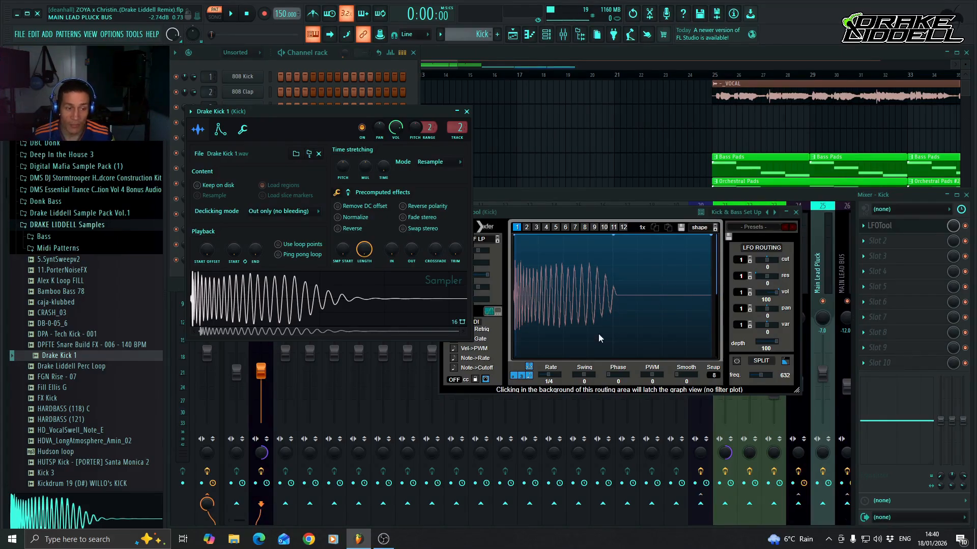
Delete LFOTool from the Kick mixer track and close the Drake Kick 1 channel window.
left_click(866, 231)
left_click(883, 248)
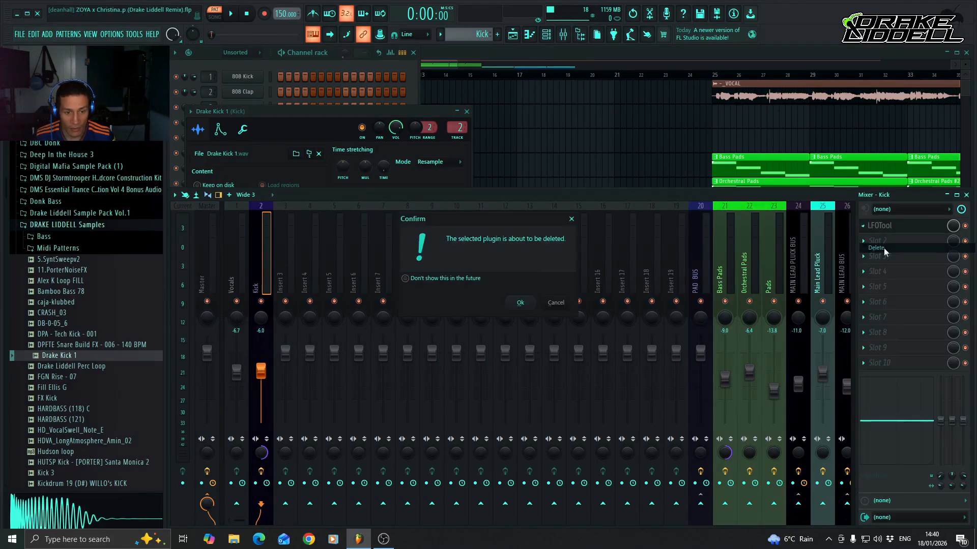
left_click(520, 303)
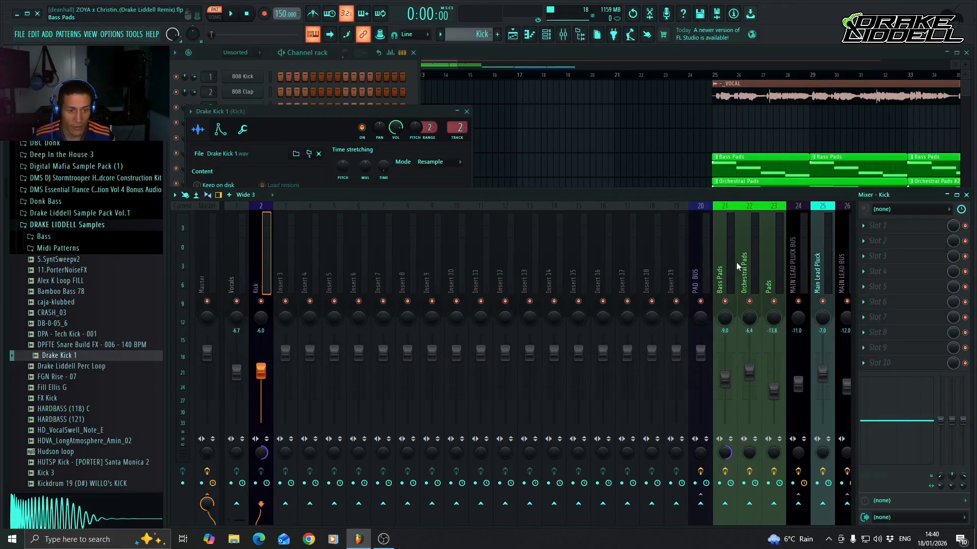
left_click(380, 110)
left_click(466, 112)
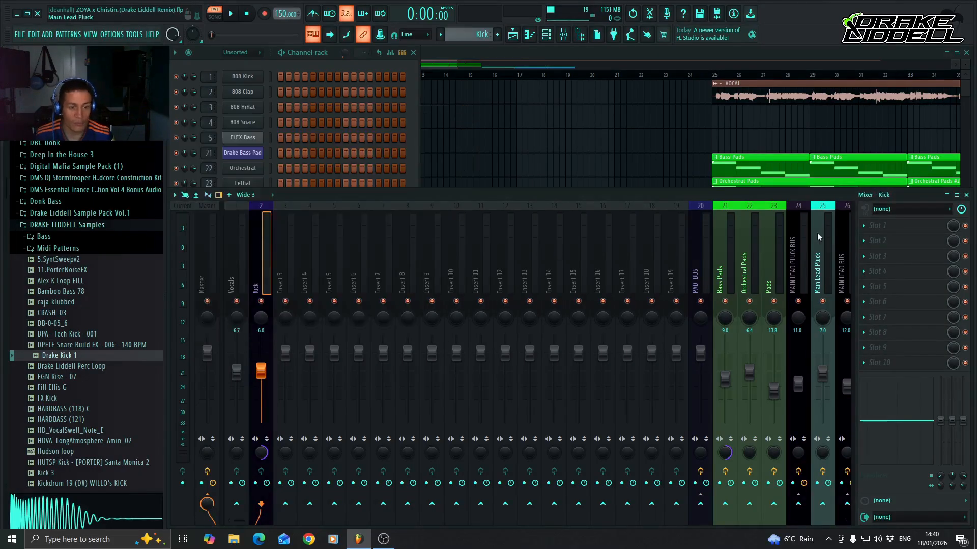
Load FabFilter Pro-Q 3 into the first effect slot of the Kick mixer track and move its window fully into view.
left_click(865, 226)
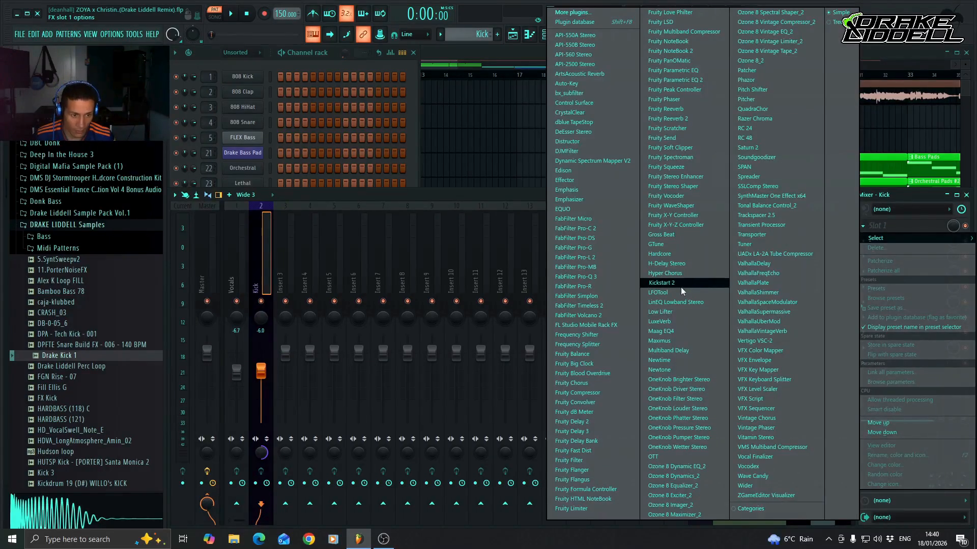
left_click(599, 279)
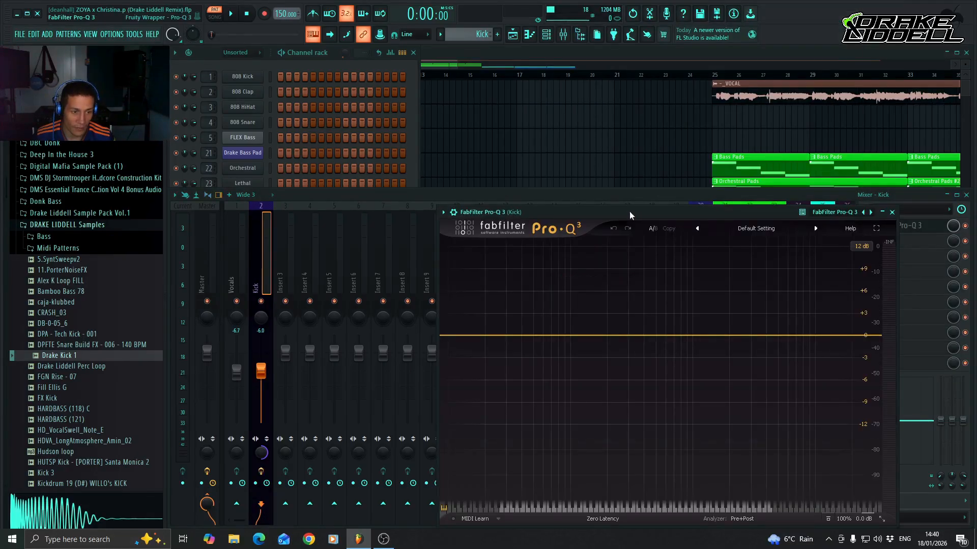
left_click_drag(630, 212, 582, 152)
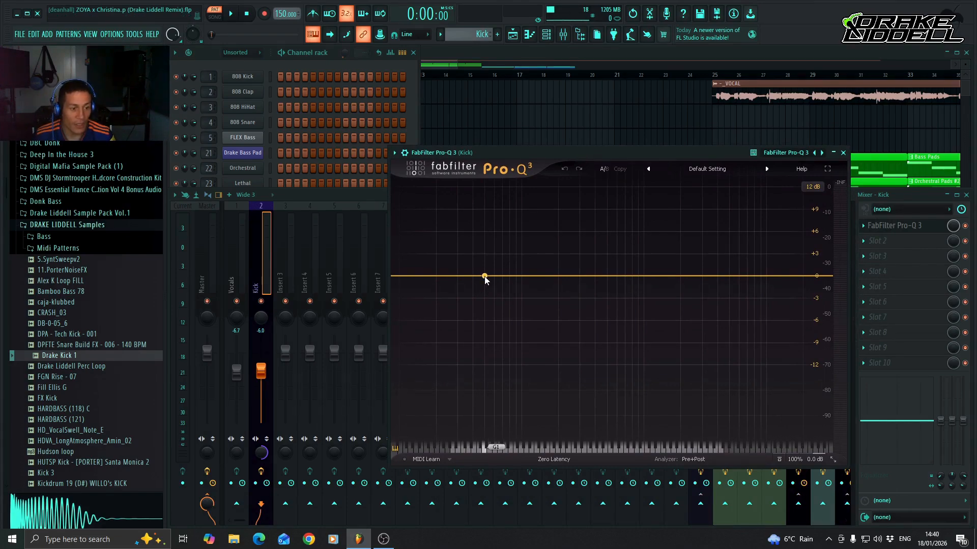
Apply the Drake Liddell Kick preset to Pro-Q 3 and play the kick briefly through it.
left_click(395, 153)
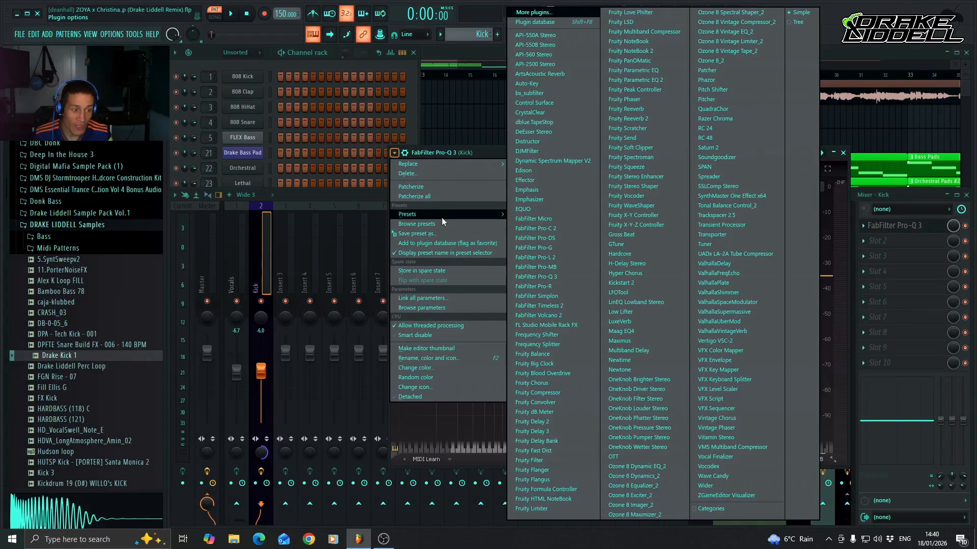
mouse_move(441, 215)
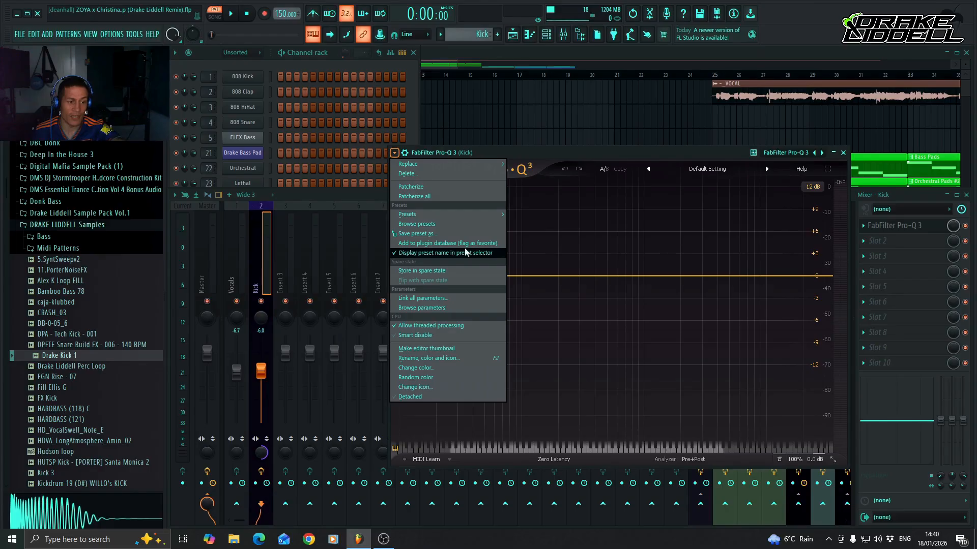
mouse_move(456, 168)
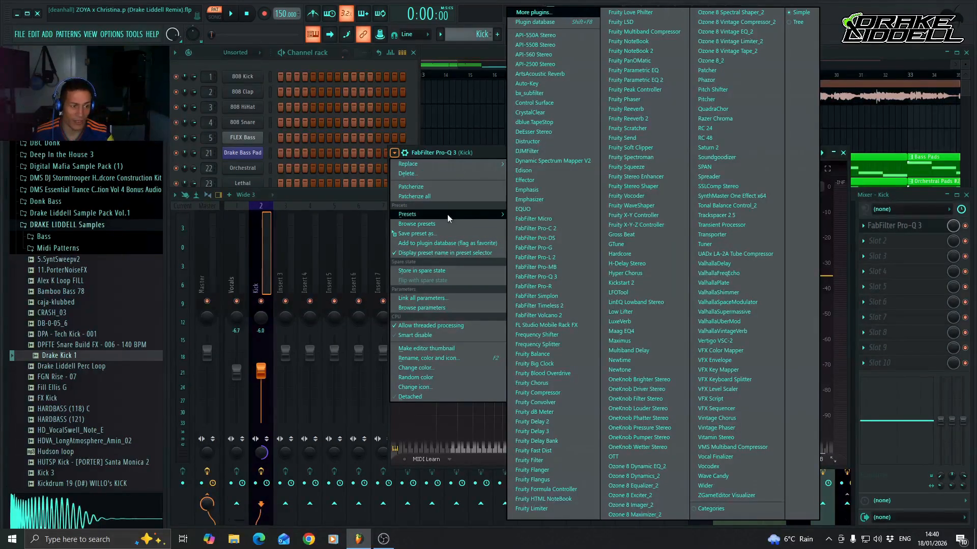
left_click(548, 216)
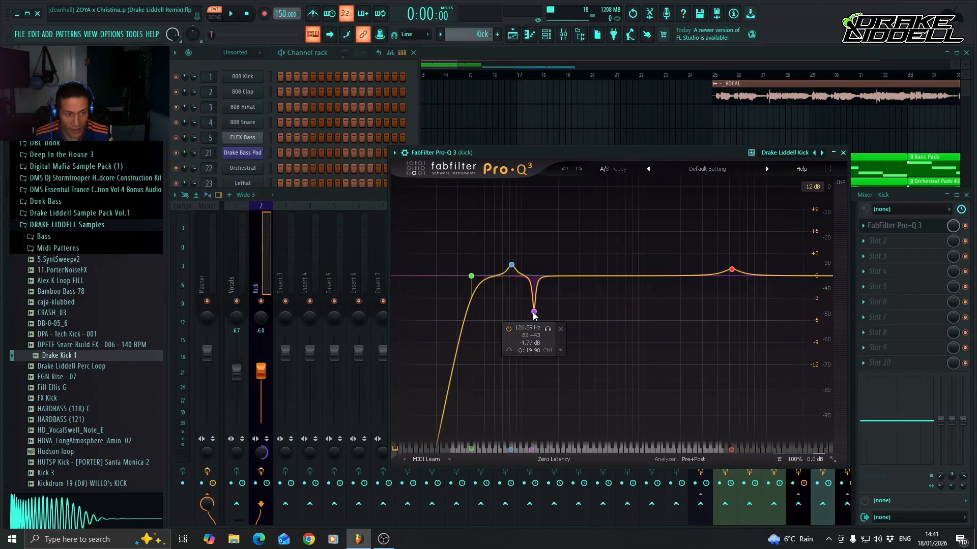
key("space")
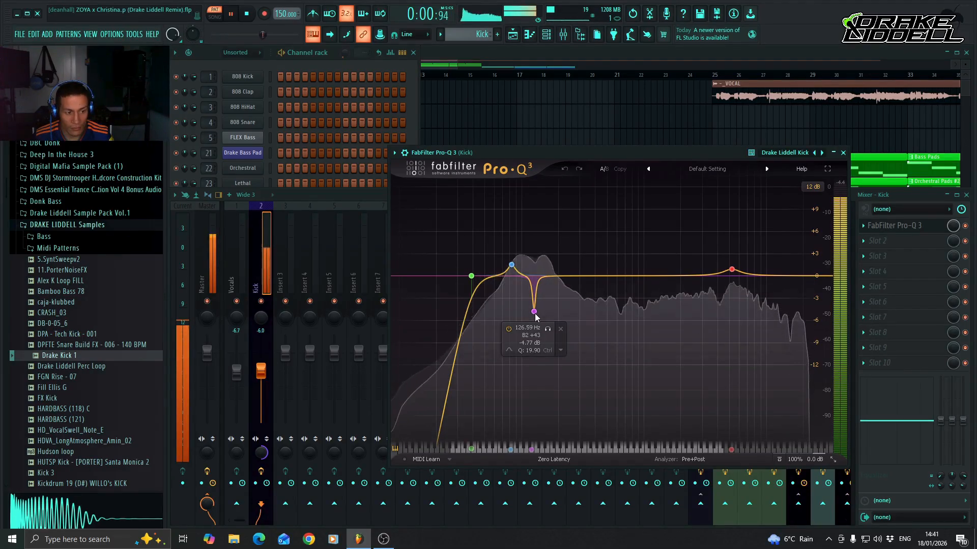
key("space")
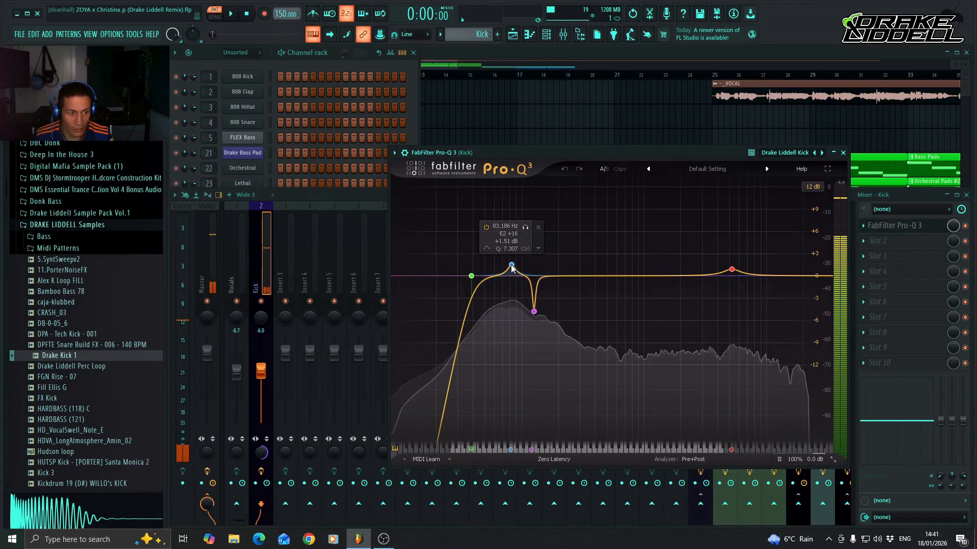
Set the frequency of the low boost, EQ band 2, to 82.393 Hz and audition the kick.
left_click(511, 266)
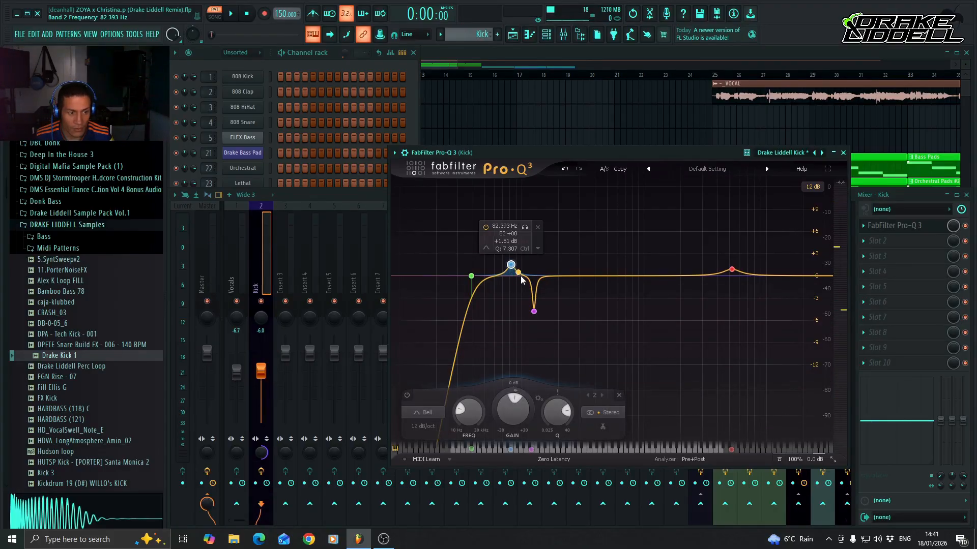
left_click_drag(511, 266, 515, 275)
key("space")
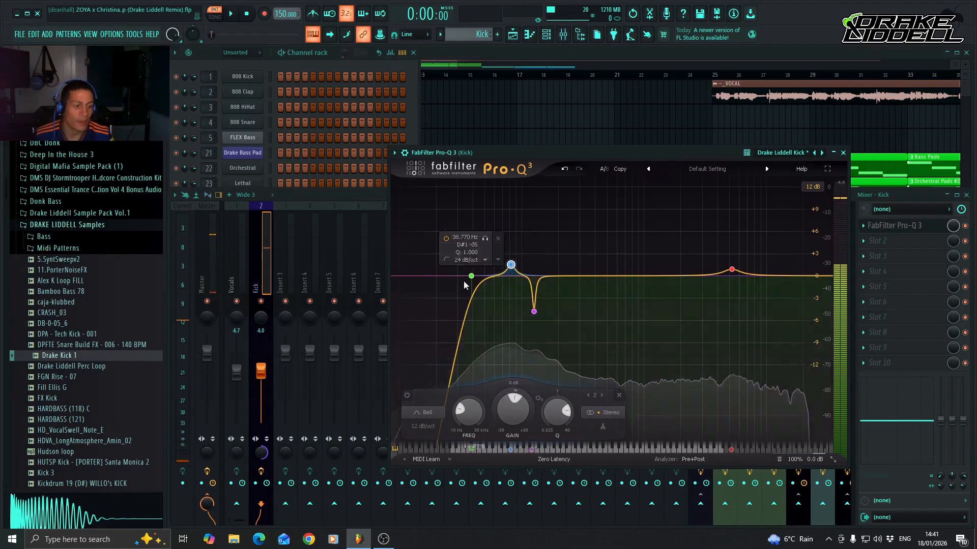
key("space")
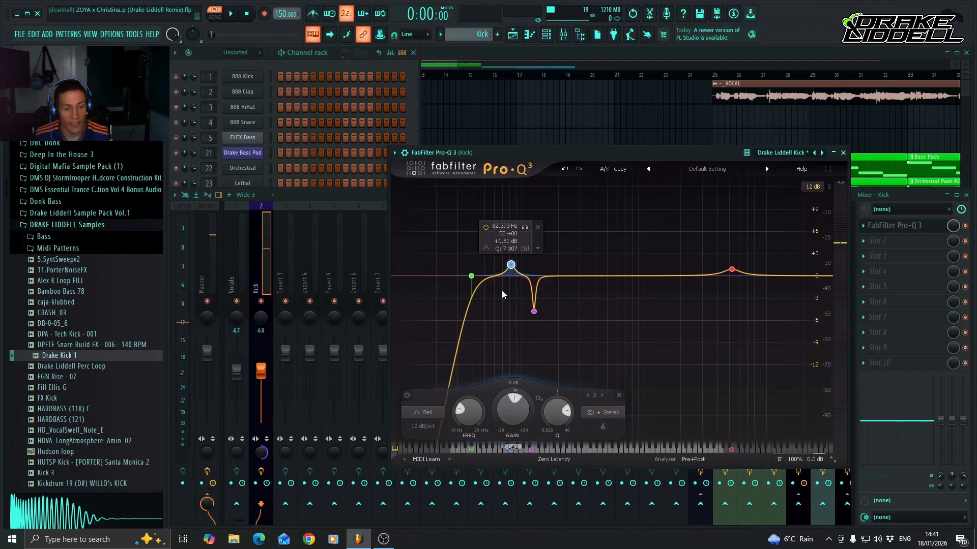
Raise the gain of EQ band 3 at 126.59 Hz to +10.27 dB and audition the kick.
left_click(533, 312)
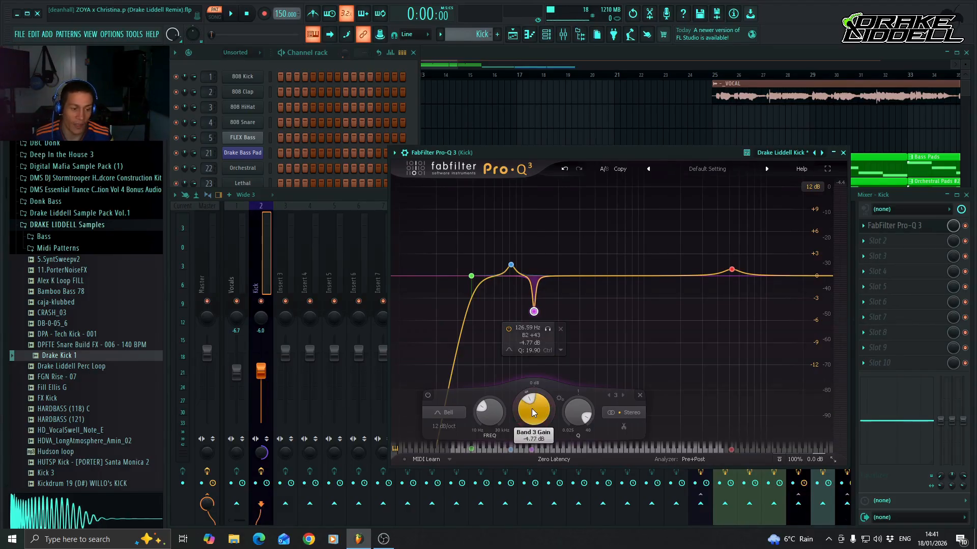
scroll(533, 412, "up", 6)
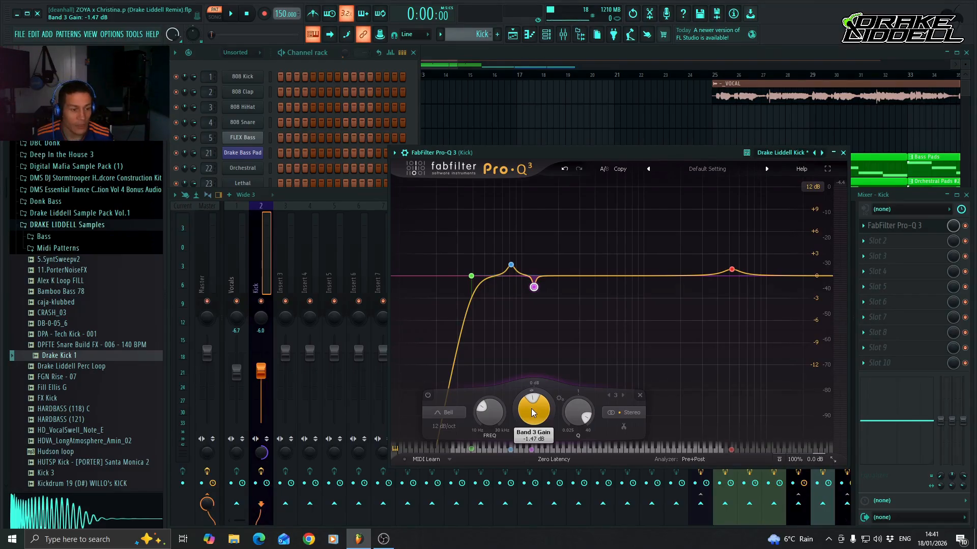
scroll(533, 412, "up", 8)
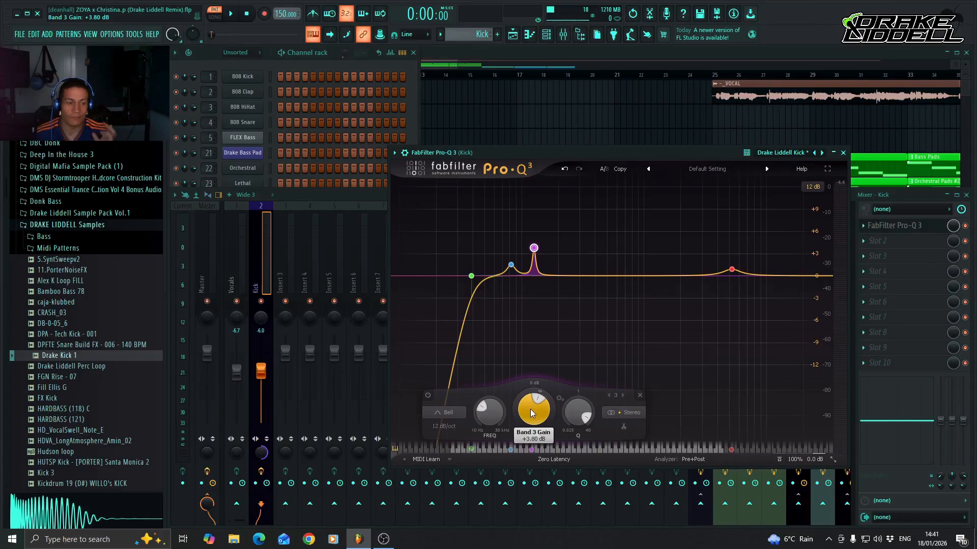
scroll(530, 410, "up", 3)
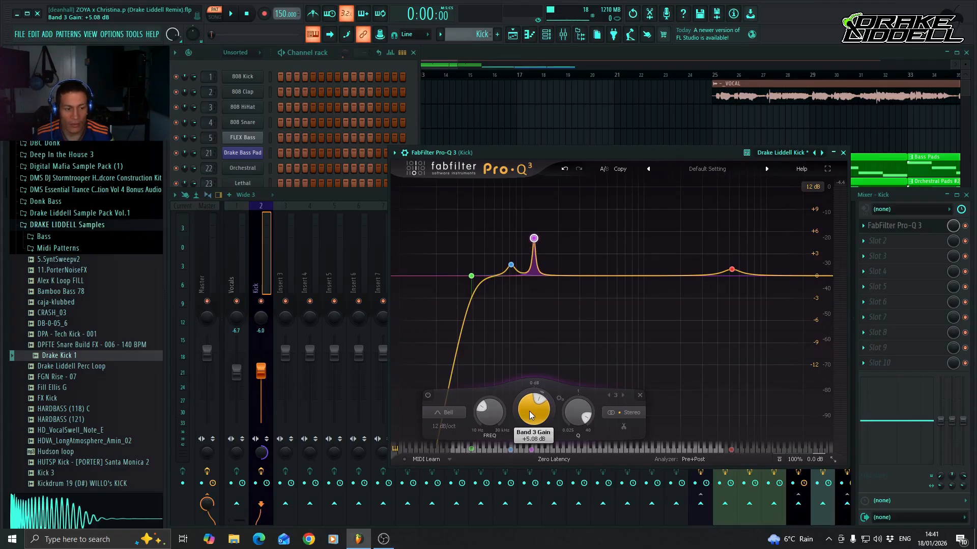
scroll(529, 411, "up", 6)
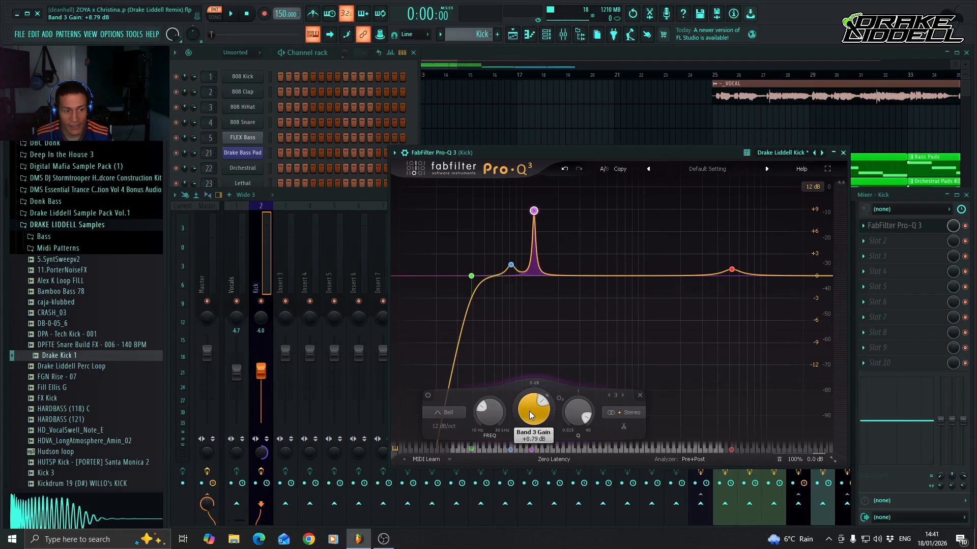
scroll(529, 411, "up", 3)
key("space")
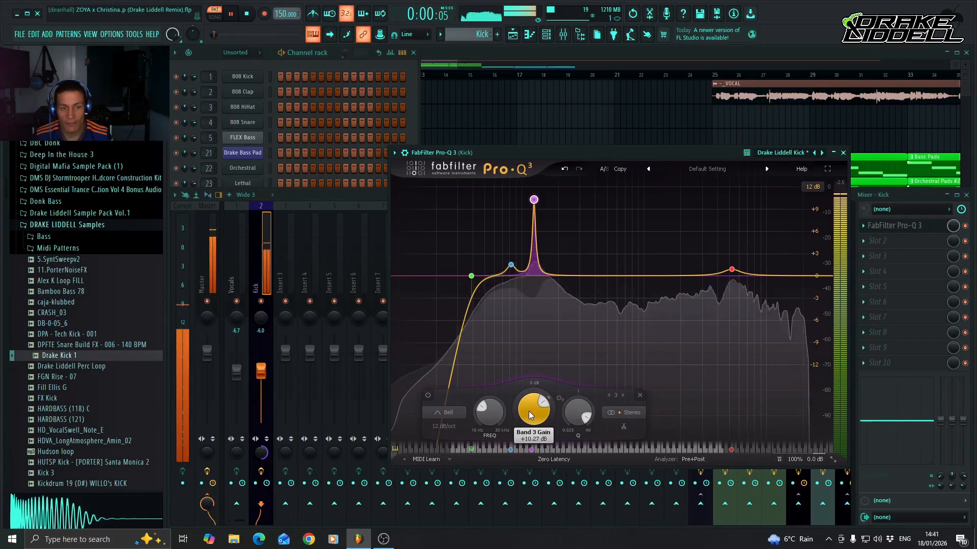
key("space")
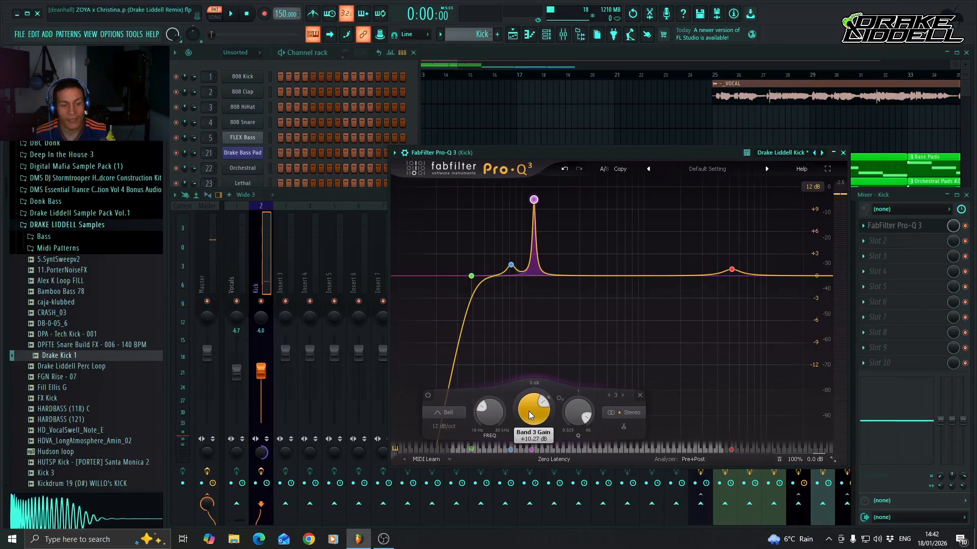
Lower the gain of EQ band 3 to -2.93 dB while auditioning the kick, and close Pro-Q 3.
key("space")
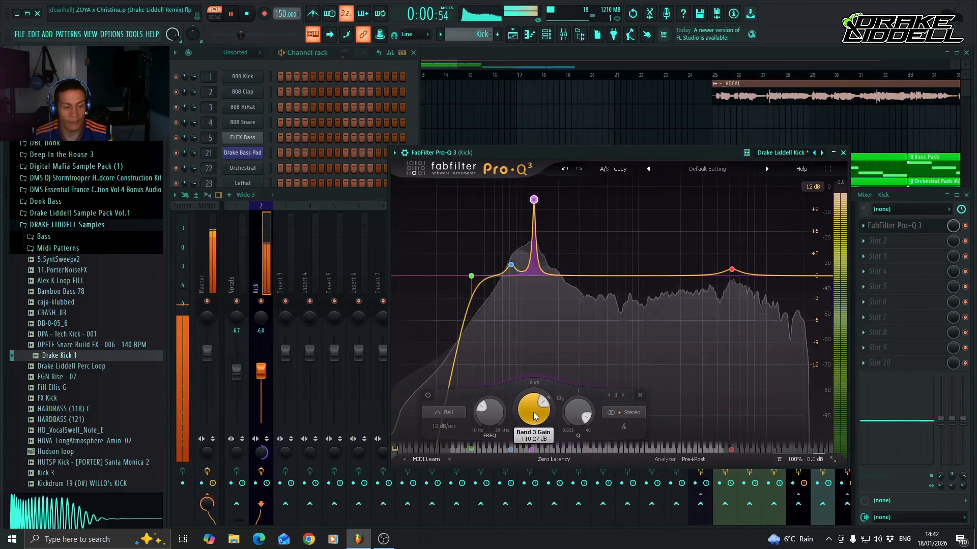
left_click_drag(529, 411, 534, 416)
scroll(534, 416, "down", 6)
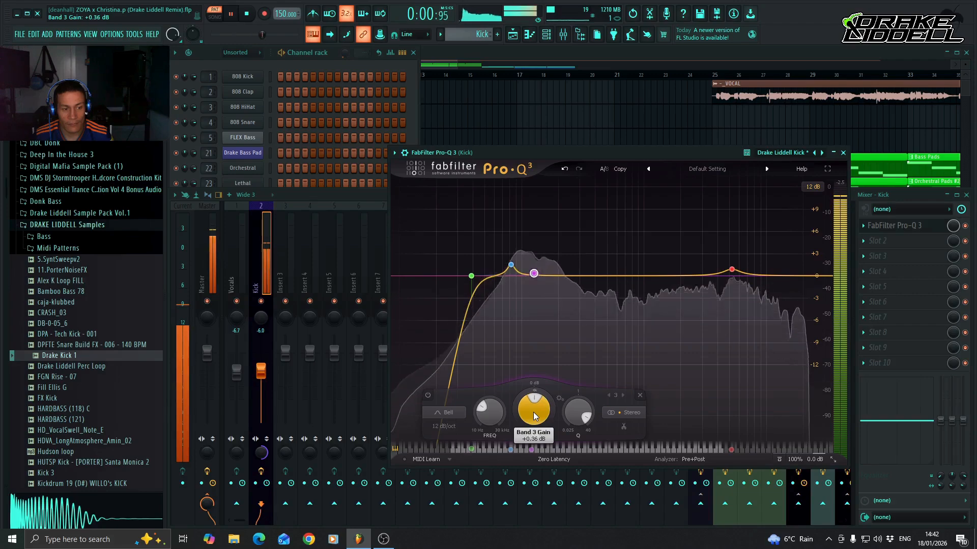
scroll(534, 416, "down", 2)
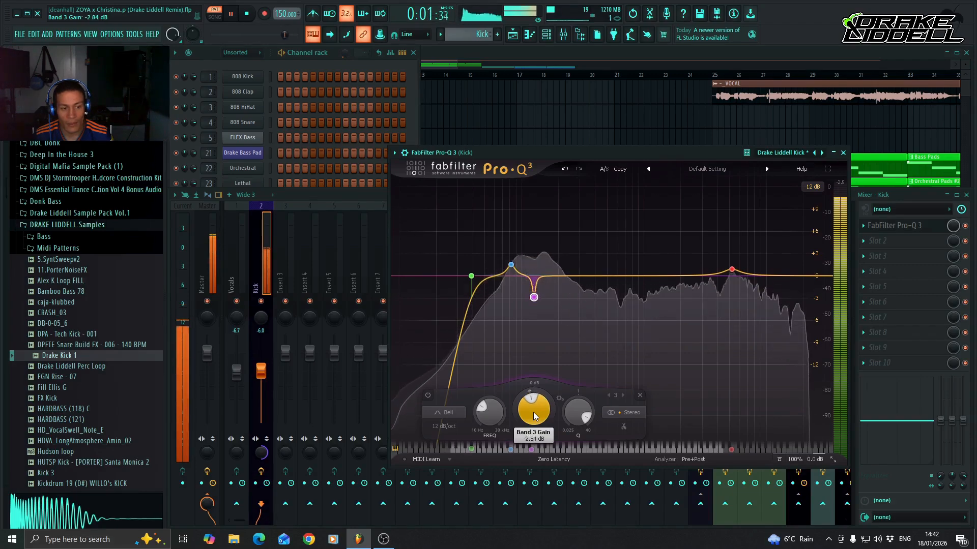
key("space")
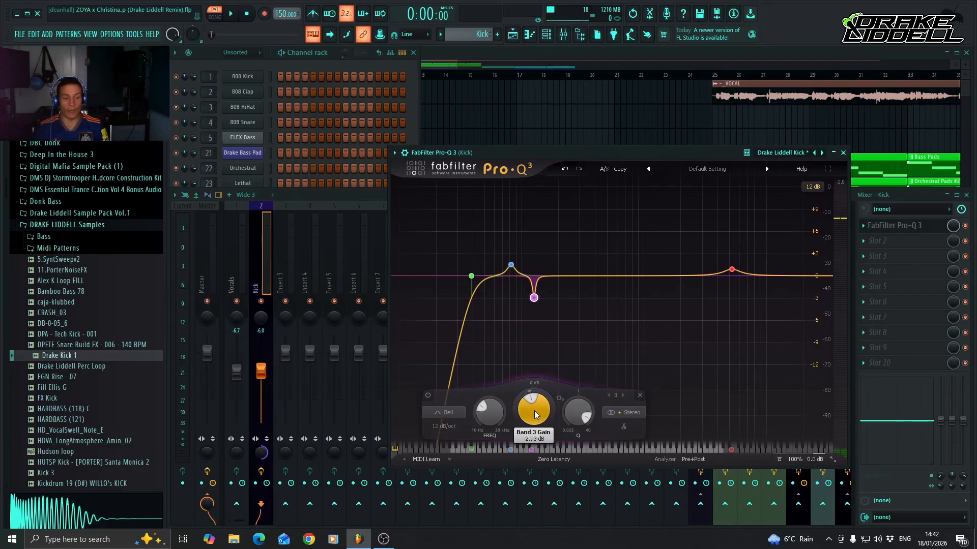
key("space")
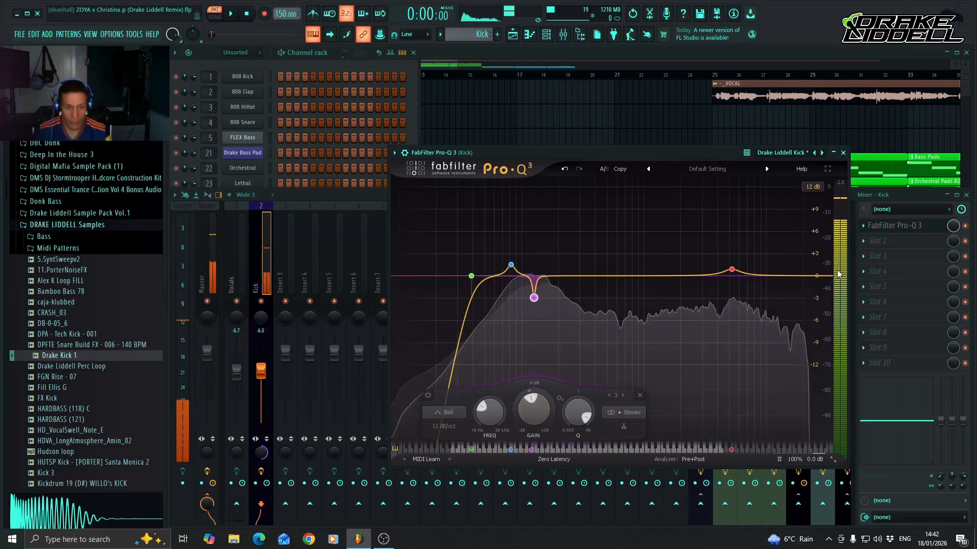
key("space")
left_click(842, 152)
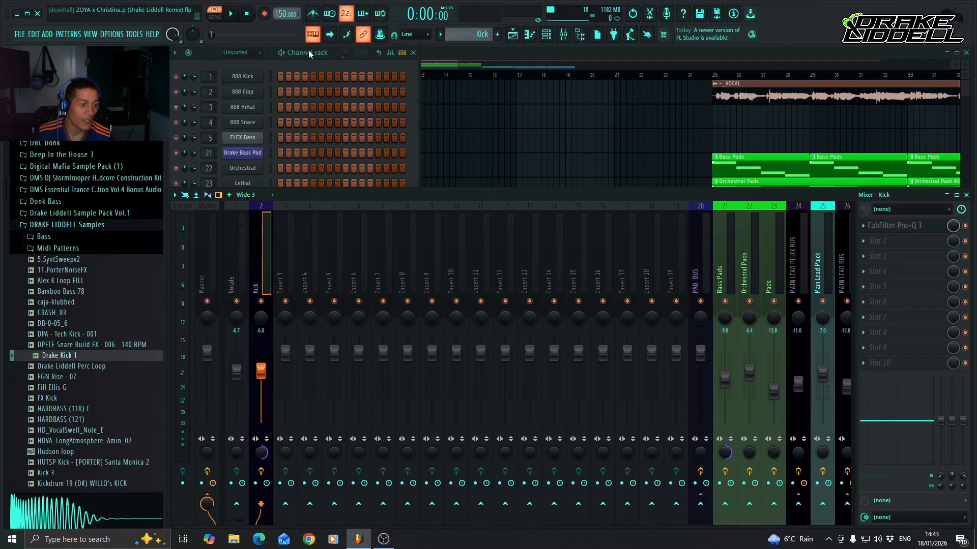
Move the Bass Pads, Orchestral Pads, Pads, Main Lead Pluck and Main Lead playlist tracks down to tracks 12 to 16.
double_click(498, 53)
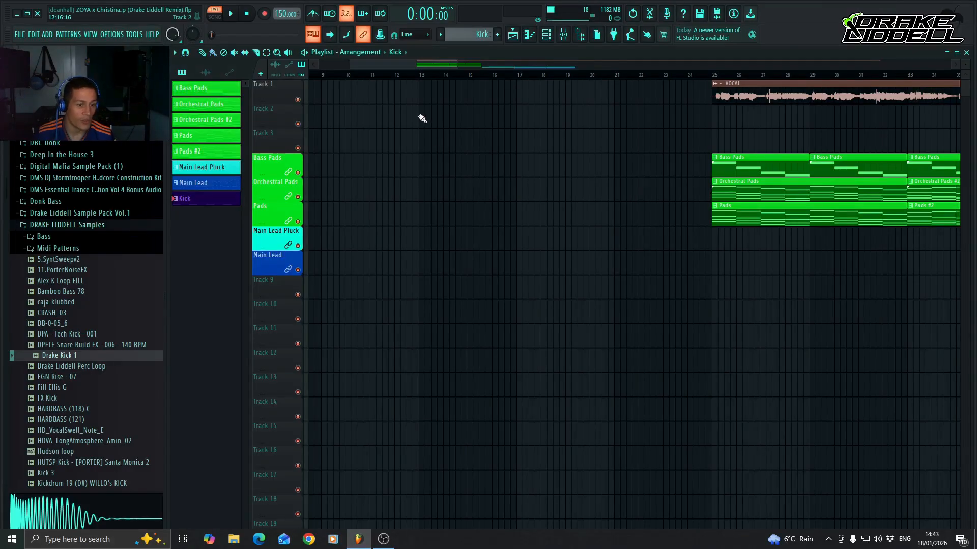
left_click_drag(434, 66, 423, 69)
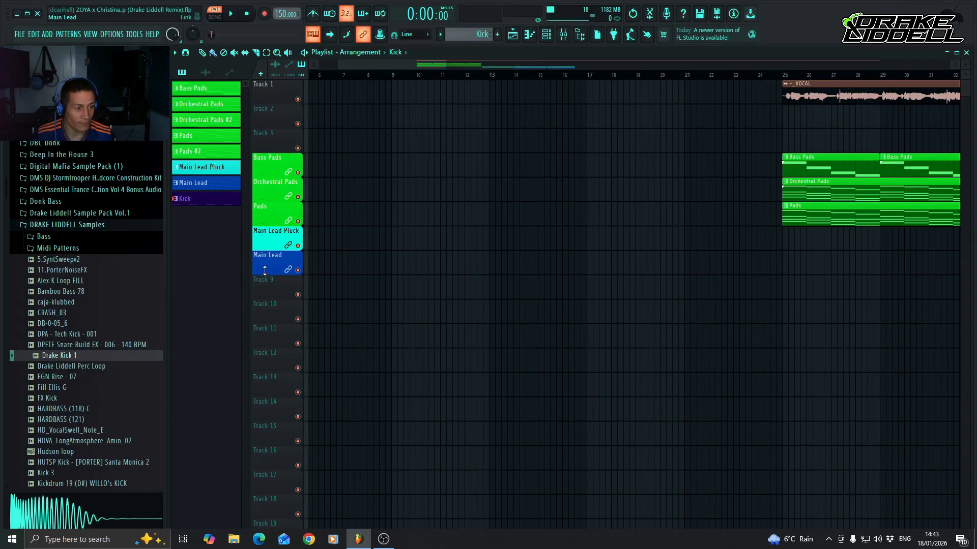
left_click_drag(274, 265, 270, 460)
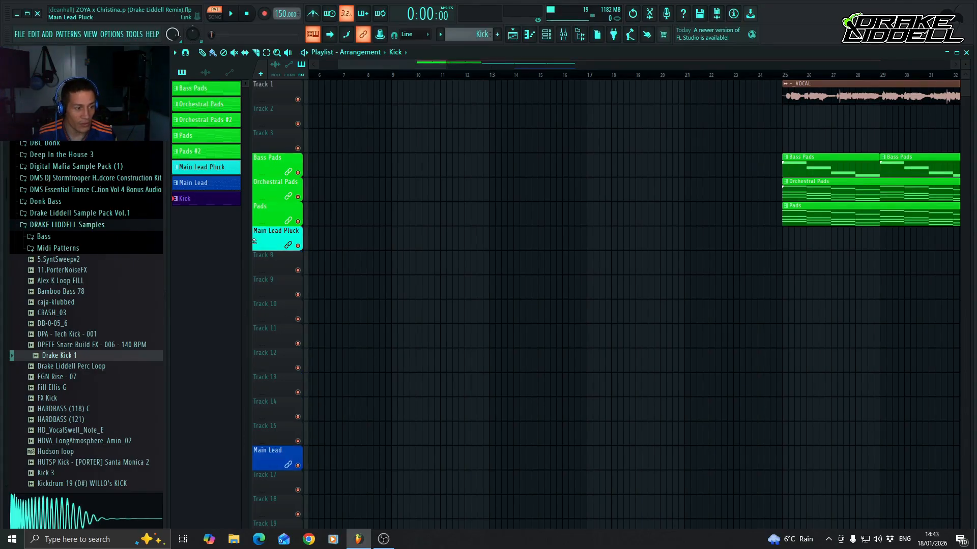
left_click_drag(277, 238, 279, 439)
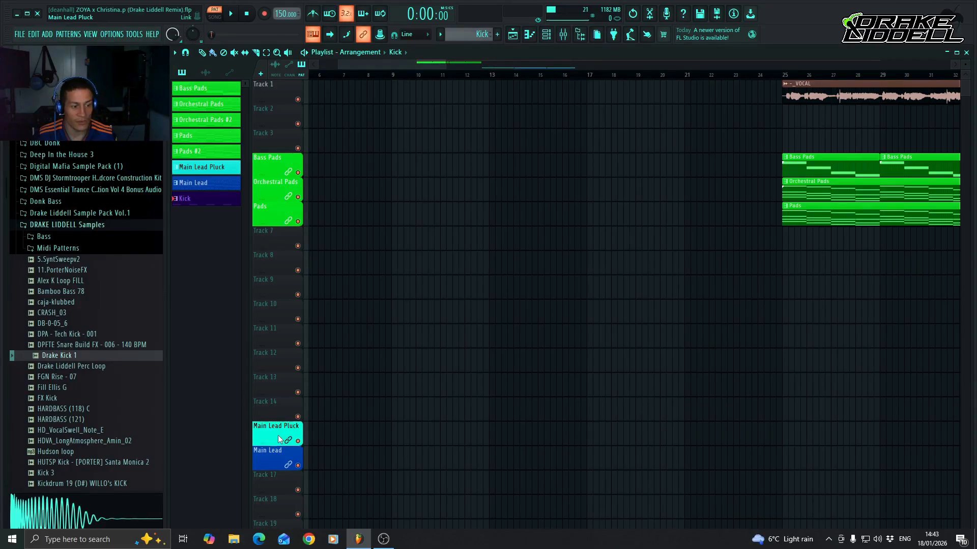
left_click_drag(275, 215, 275, 419)
left_click_drag(286, 194, 284, 389)
left_click_drag(279, 169, 281, 363)
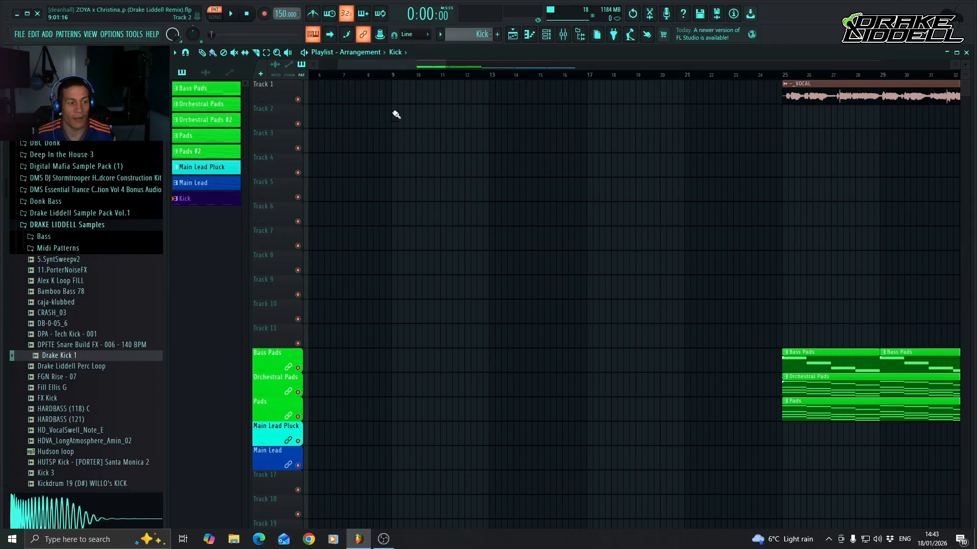
Paint Kick pattern clips on playlist Track 2 from bar 9 up to bar 25 and lock the track to its content.
left_click_drag(395, 122, 773, 124)
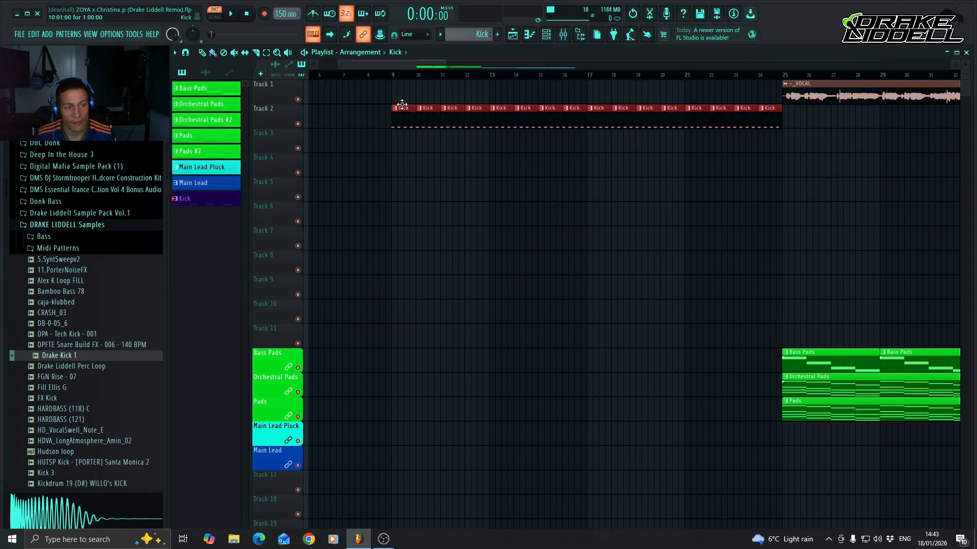
right_click(277, 117)
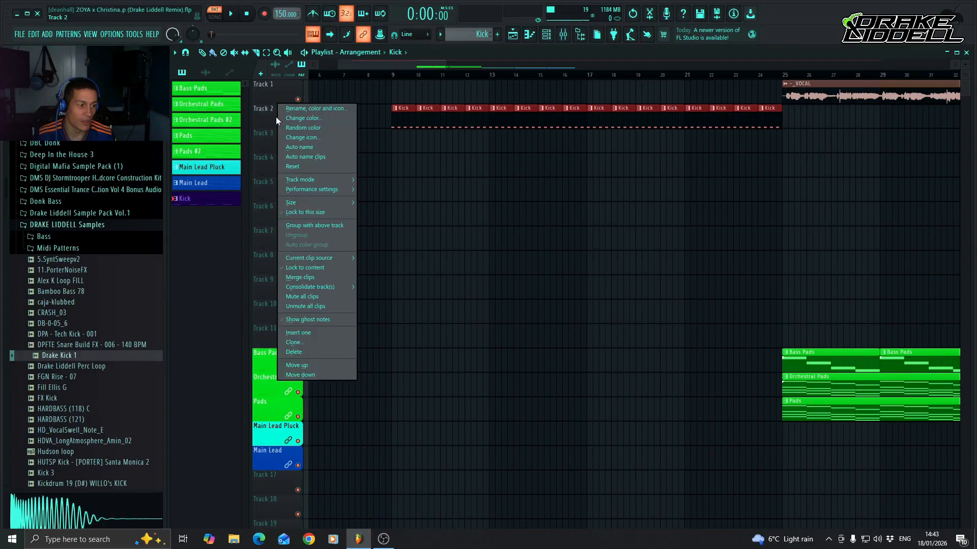
left_click(316, 269)
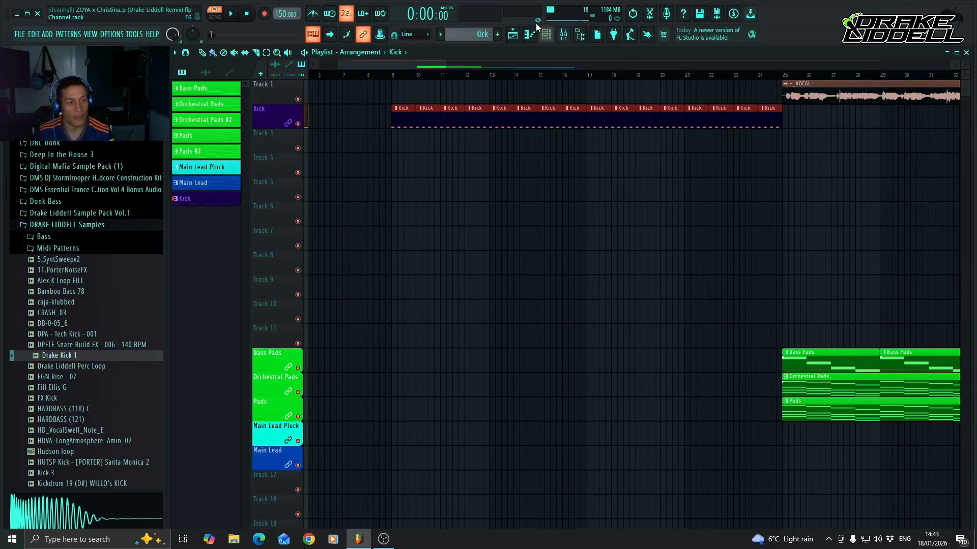
Show the channel rack, switch to a new empty pattern and open the Claps folder of Drake Liddell Sample Pack Vol.1.
left_click(546, 36)
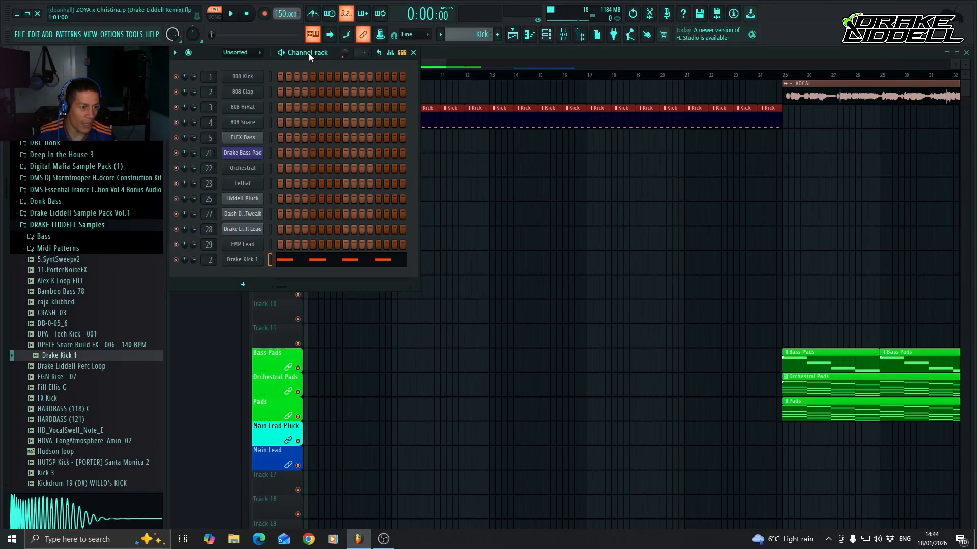
key("F4")
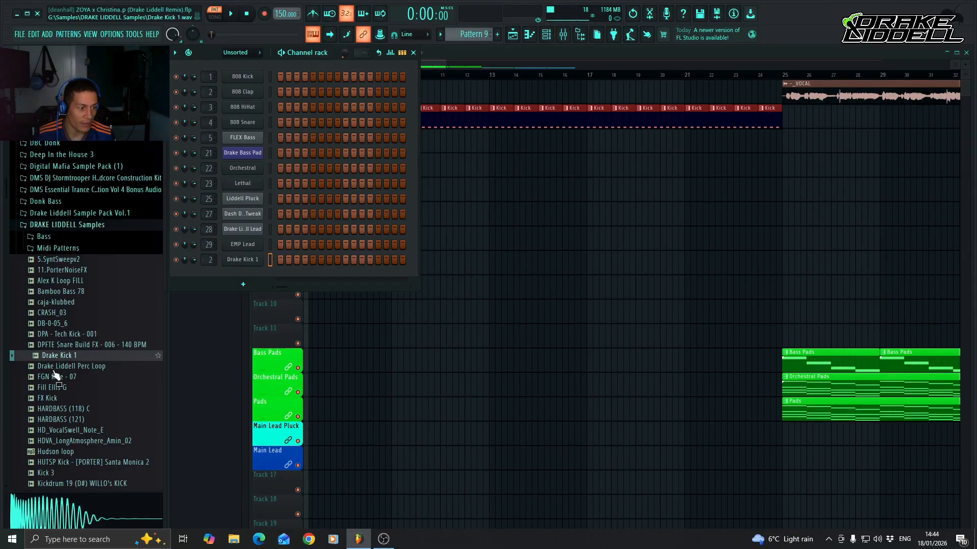
left_click(82, 227)
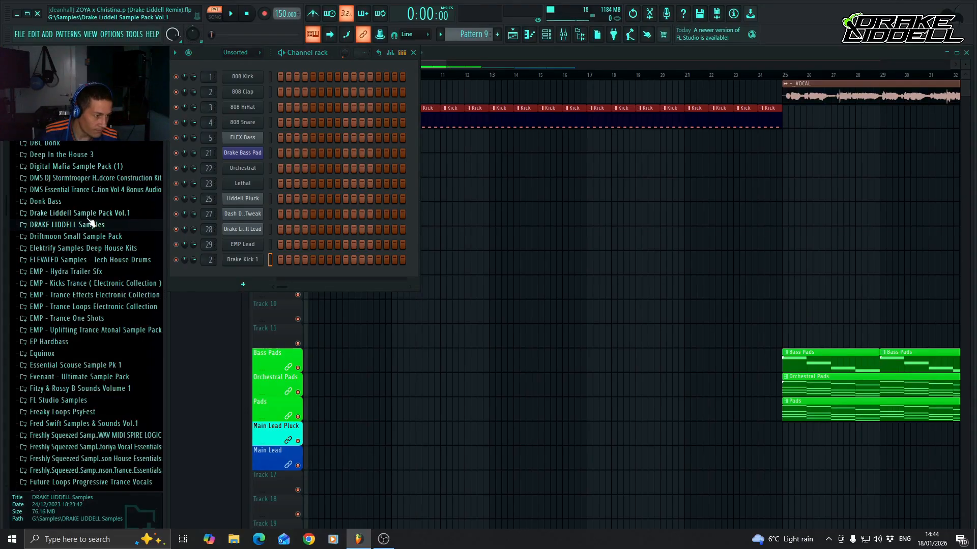
left_click(85, 215)
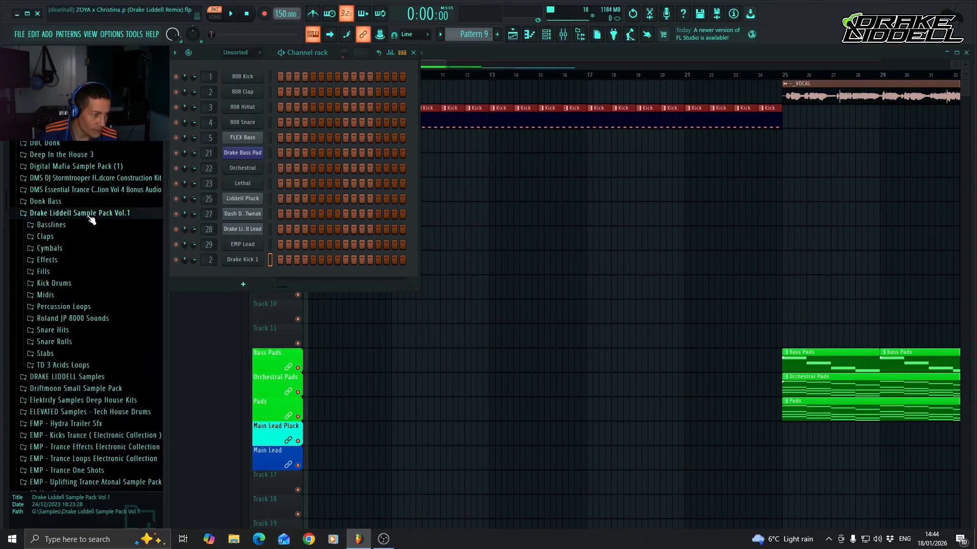
left_click(63, 239)
Audition the samples Clap 1 to Clap 10 and add Clap 10 as a new channel below Drake Kick 1.
left_click(65, 248)
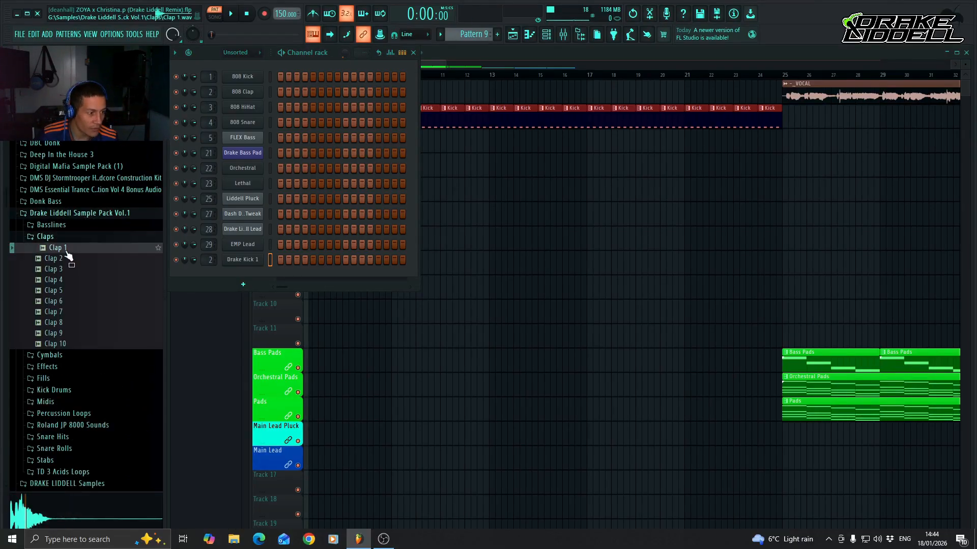
left_click(66, 258)
left_click(69, 269)
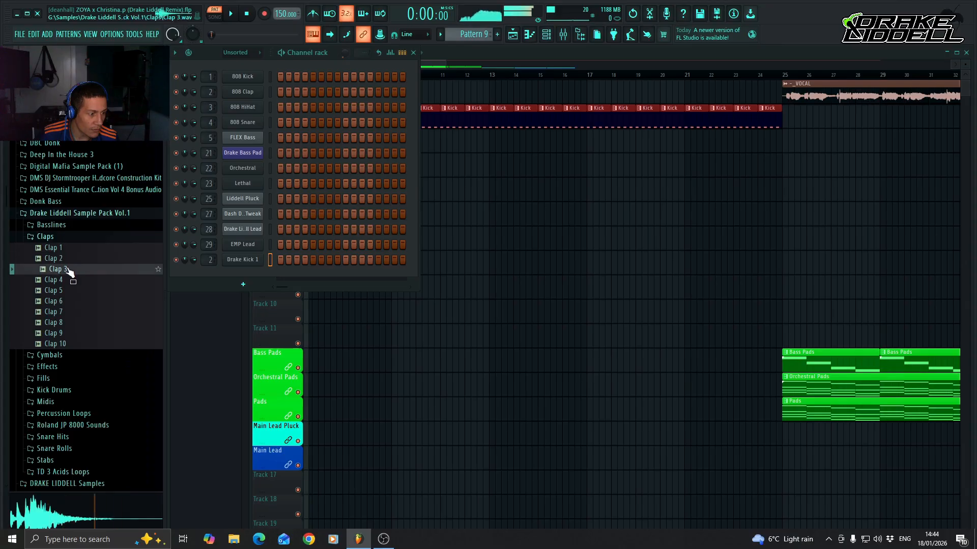
left_click(71, 280)
left_click(71, 291)
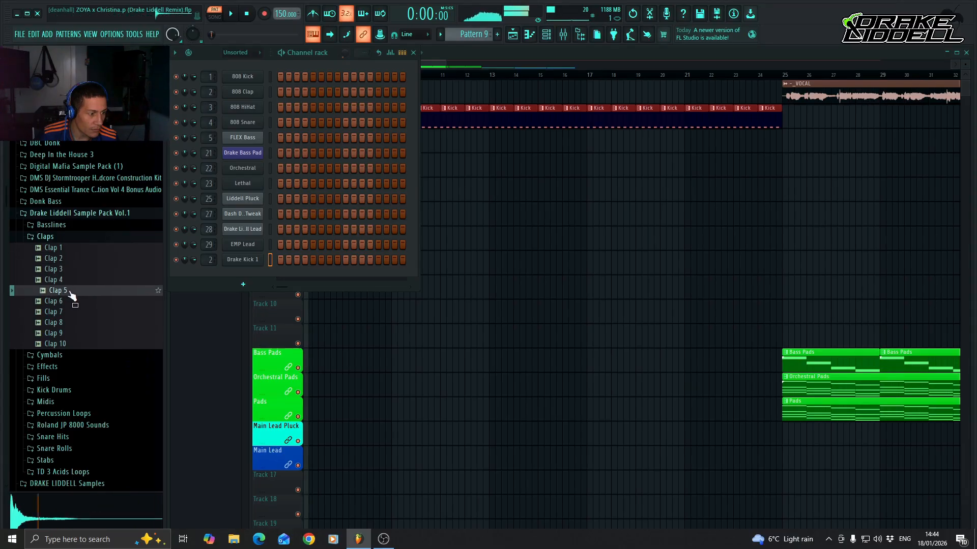
left_click(69, 301)
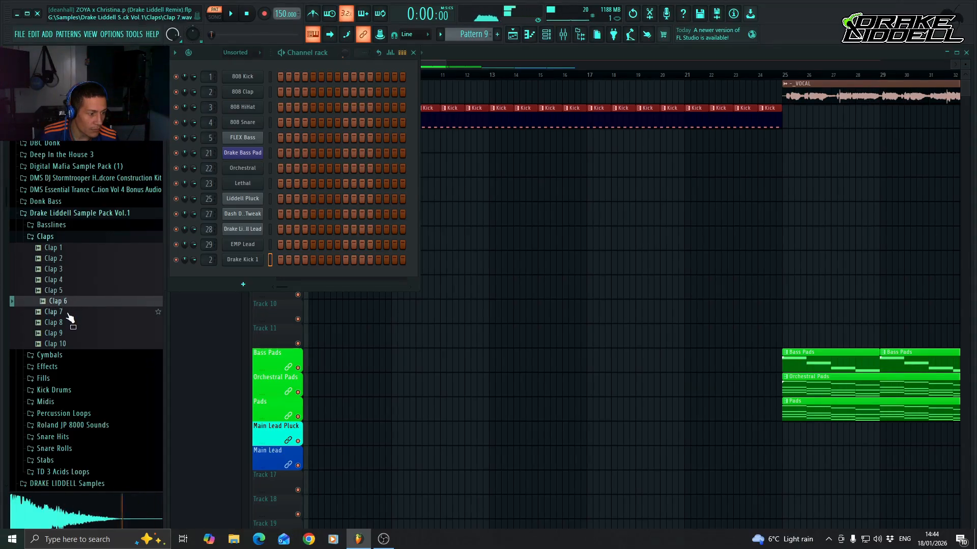
left_click(68, 312)
left_click(68, 323)
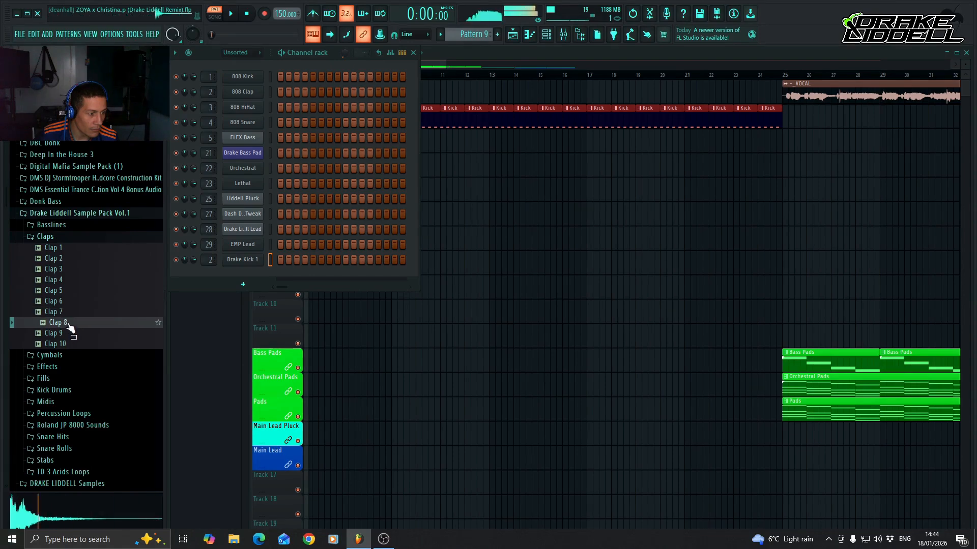
left_click(68, 334)
left_click(68, 345)
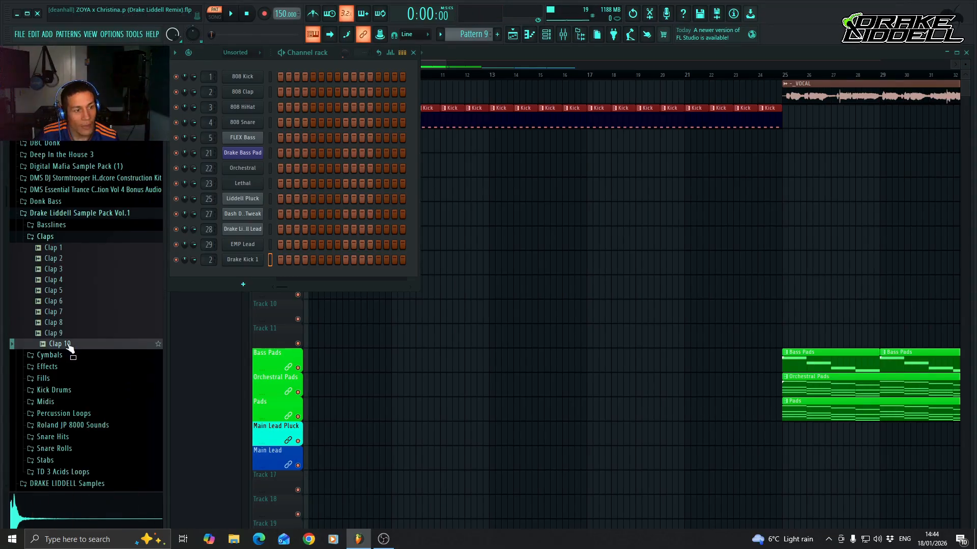
left_click_drag(69, 346, 239, 270)
Rename the new empty pattern as Clap and give it the first preset swatch colour, dark blue.
scroll(473, 27, "up", 1)
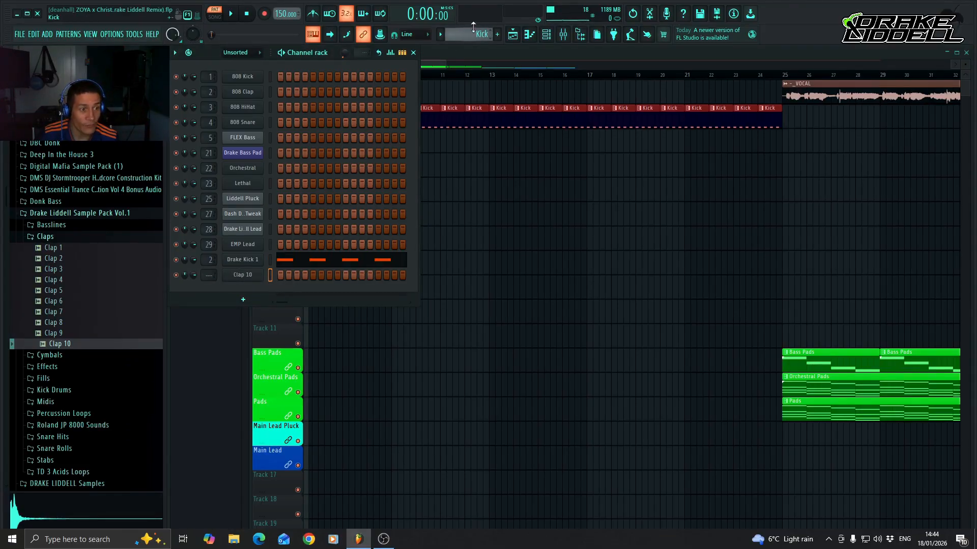
scroll(471, 33, "down", 1)
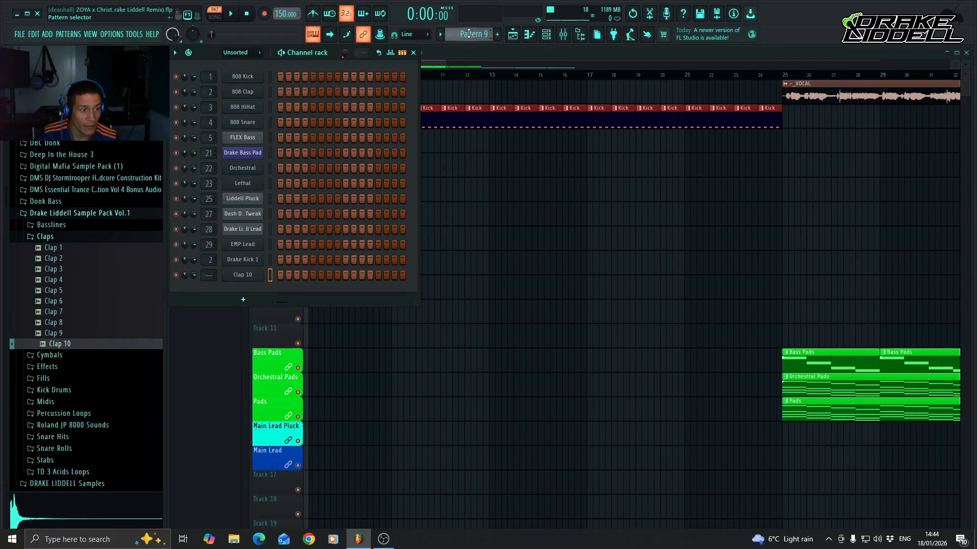
left_click(469, 33)
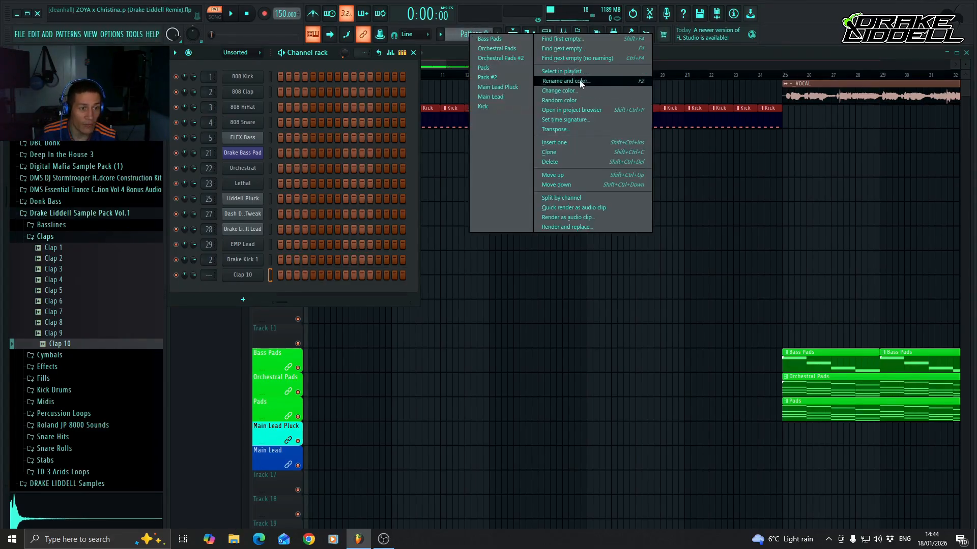
left_click(584, 81)
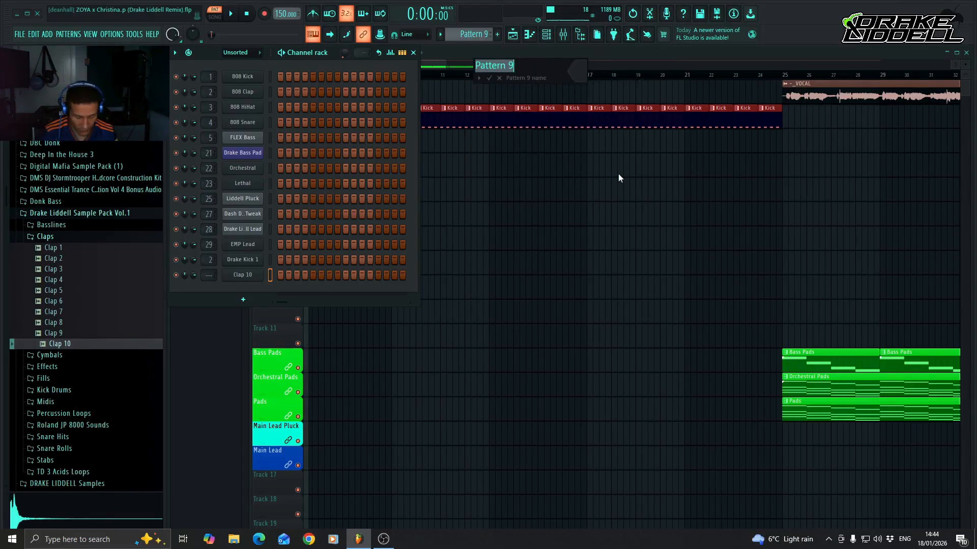
key("BackSpace")
type("Cl")
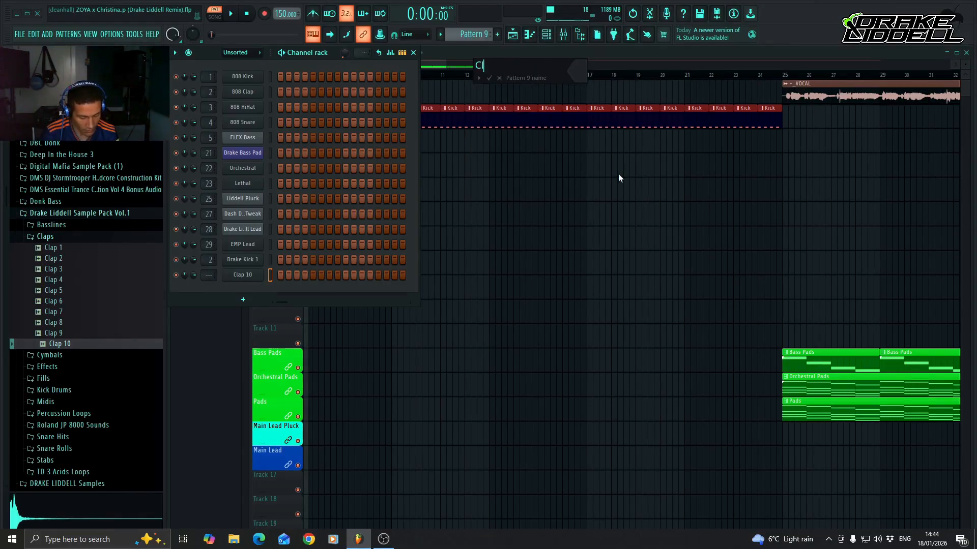
type("ap")
left_click(585, 80)
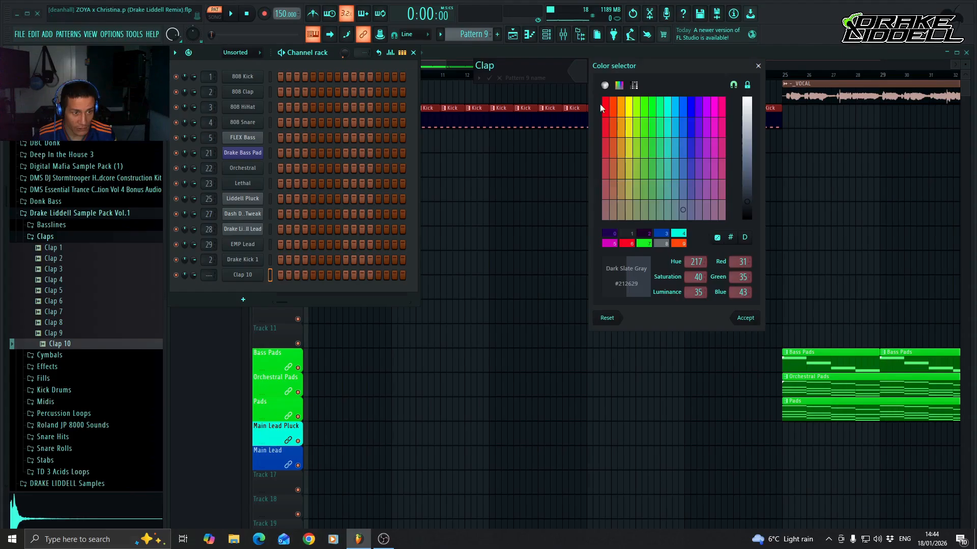
left_click(608, 233)
key("Return")
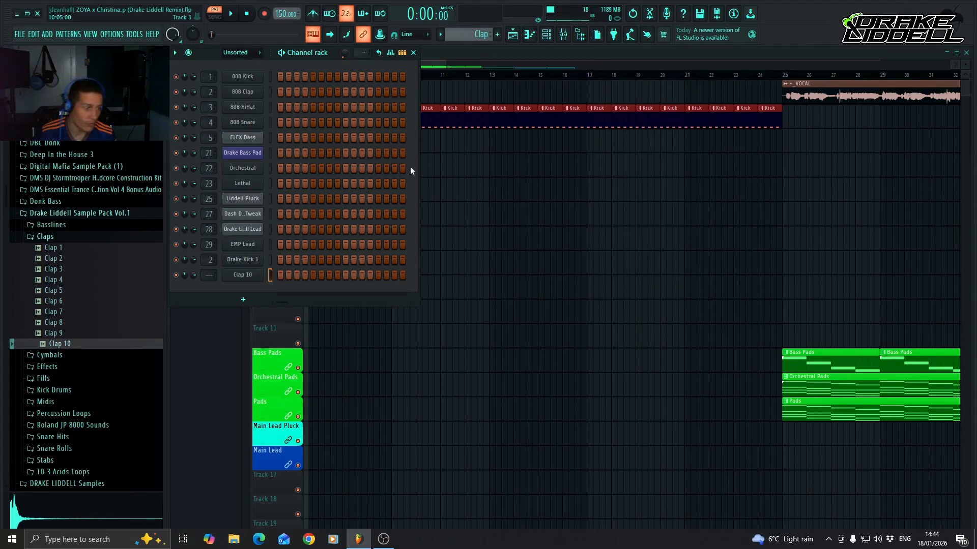
Route the Clap 10 channel to mixer track 3 and show the mixer.
scroll(206, 276, "up", 2)
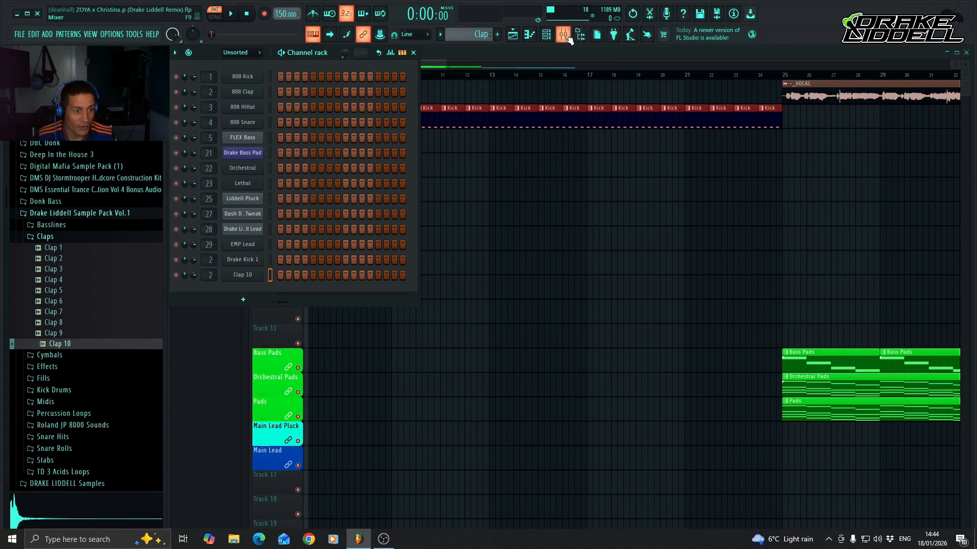
double_click(207, 276)
left_click(299, 56)
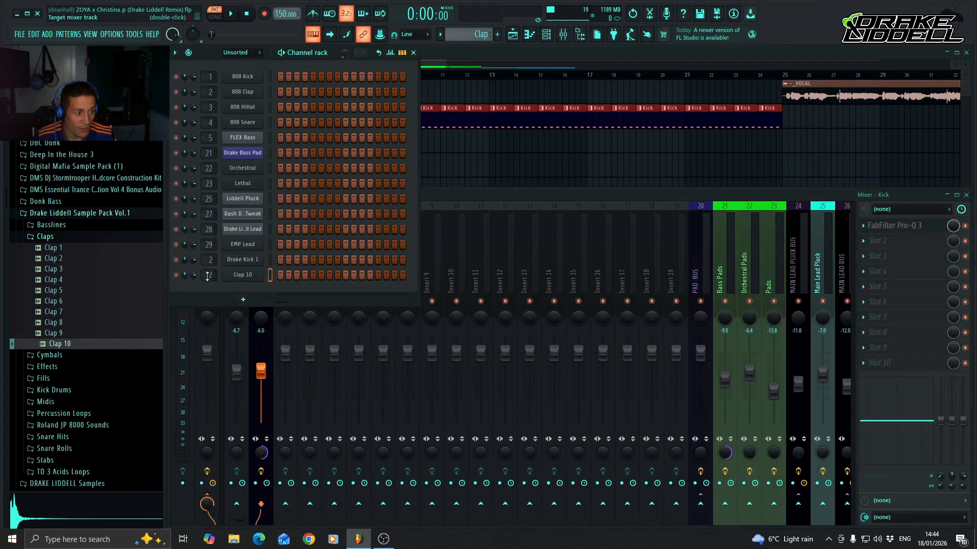
scroll(207, 275, "up", 1)
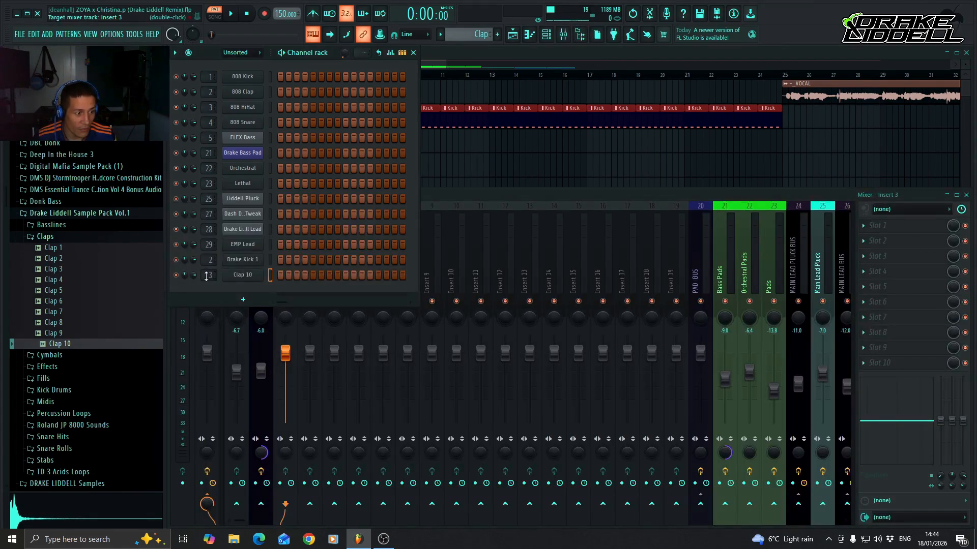
Rename mixer track 3 as Clap and give it the first preset swatch colour, dark blue.
left_click(460, 197)
right_click(300, 289)
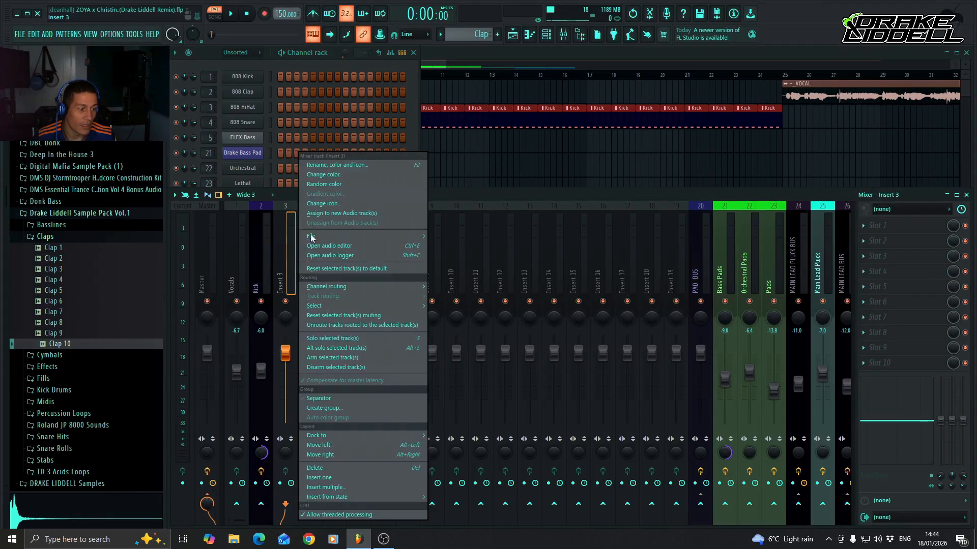
left_click(371, 160)
type("Clap")
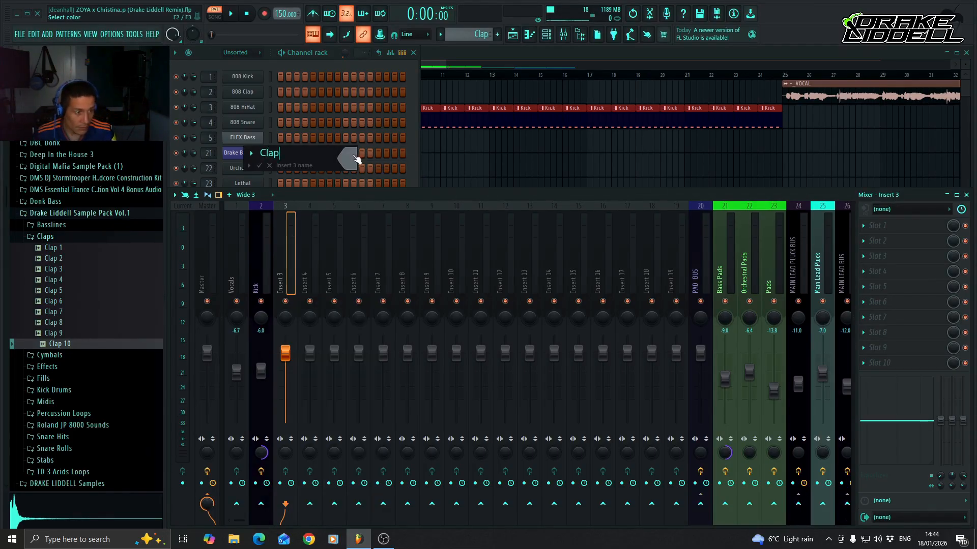
key("Return")
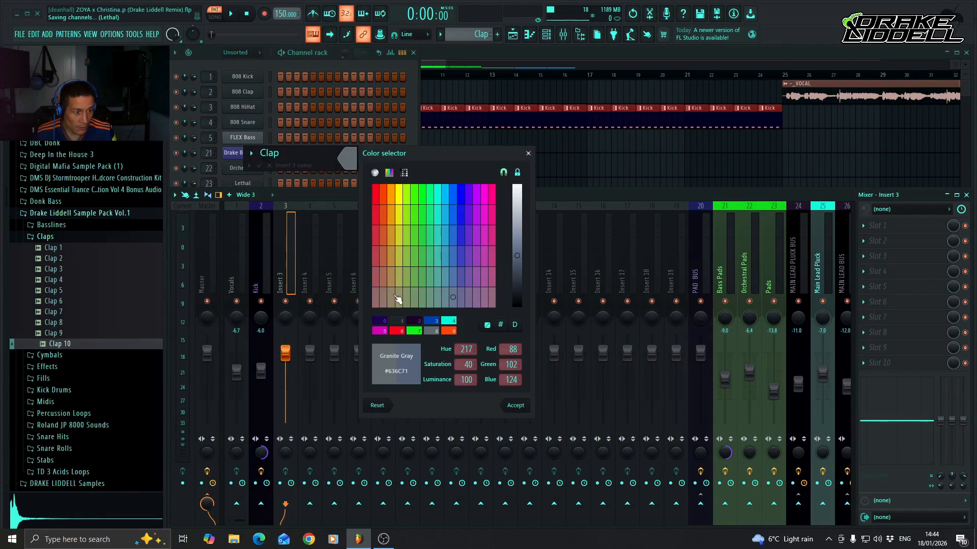
left_click(381, 320)
key("Return")
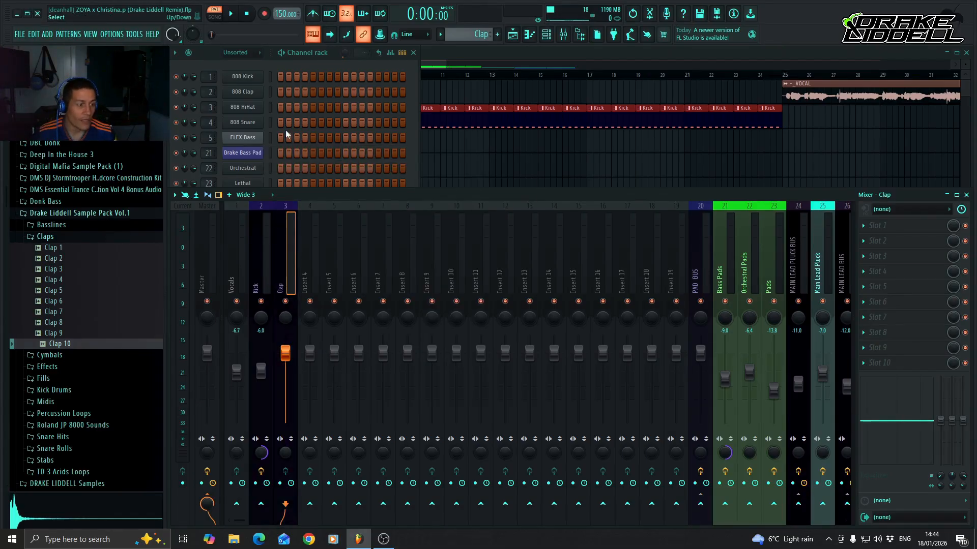
Inspect the Clap 10 channel's sampler settings, including its precomputed effects, and close them.
left_click(310, 54)
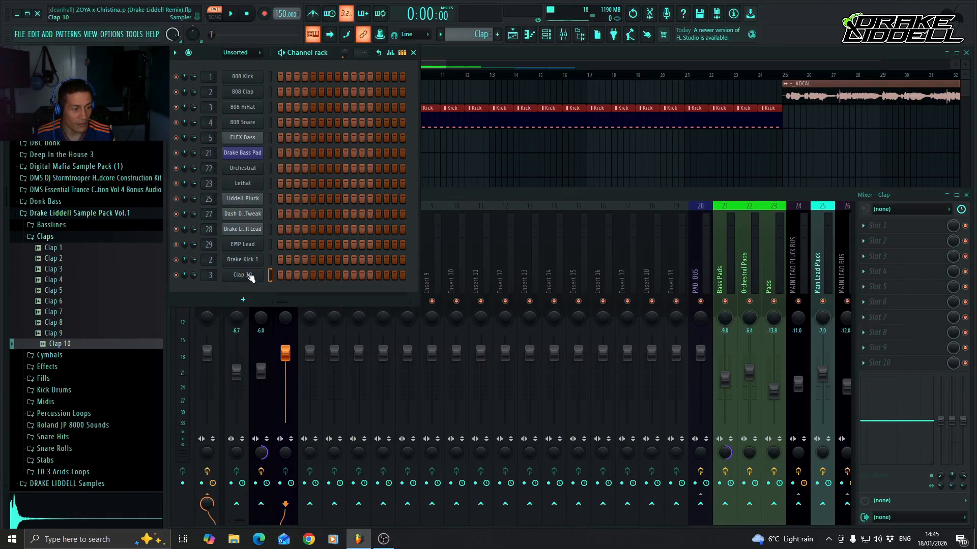
left_click(249, 277)
left_click(357, 232)
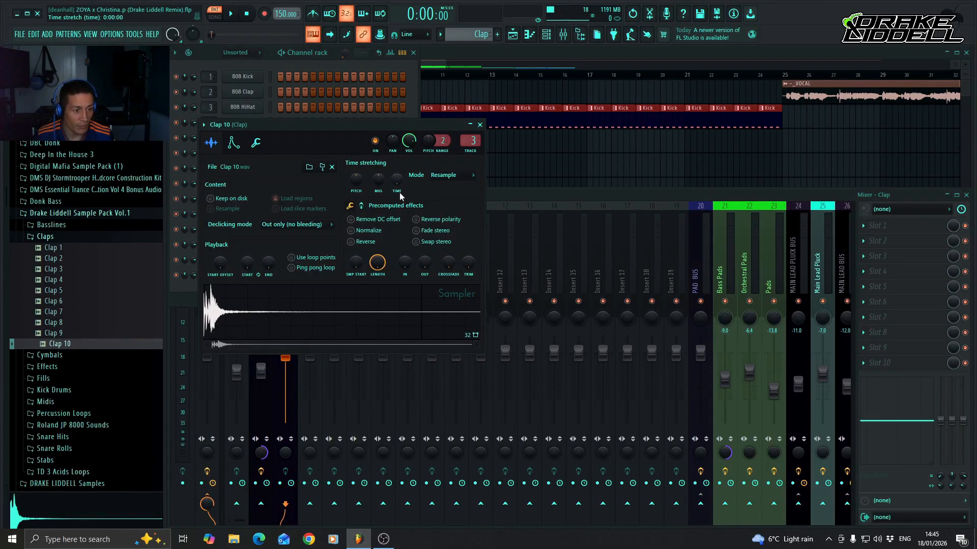
left_click(479, 127)
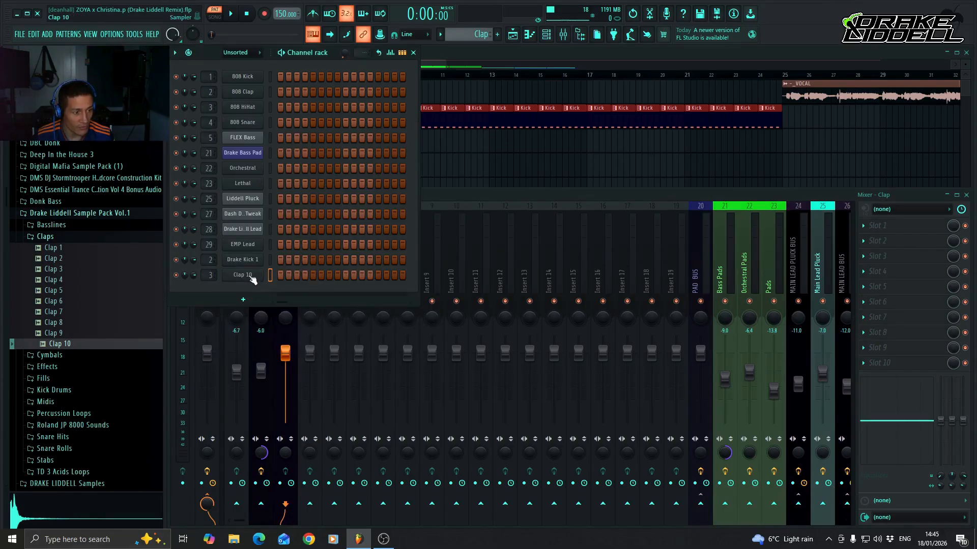
In the Clap 10 piano roll, place C5 notes on beats 2 and 4, duplicate them across four bars and play the pattern.
right_click(252, 275)
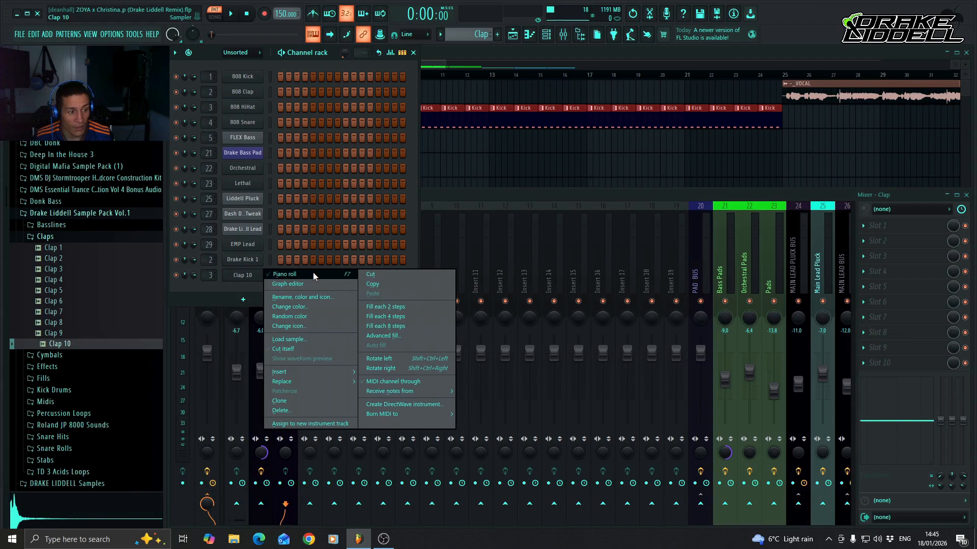
left_click(314, 274)
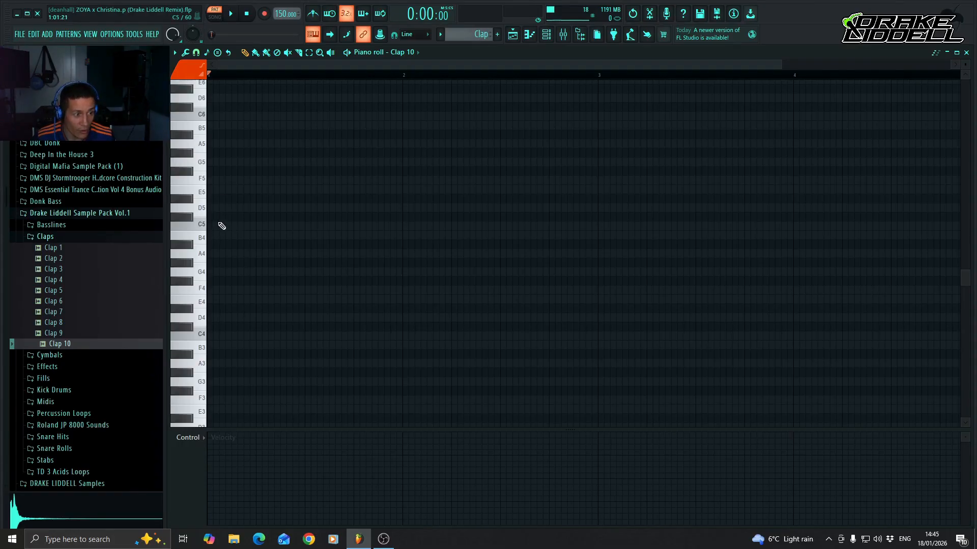
left_click(257, 226)
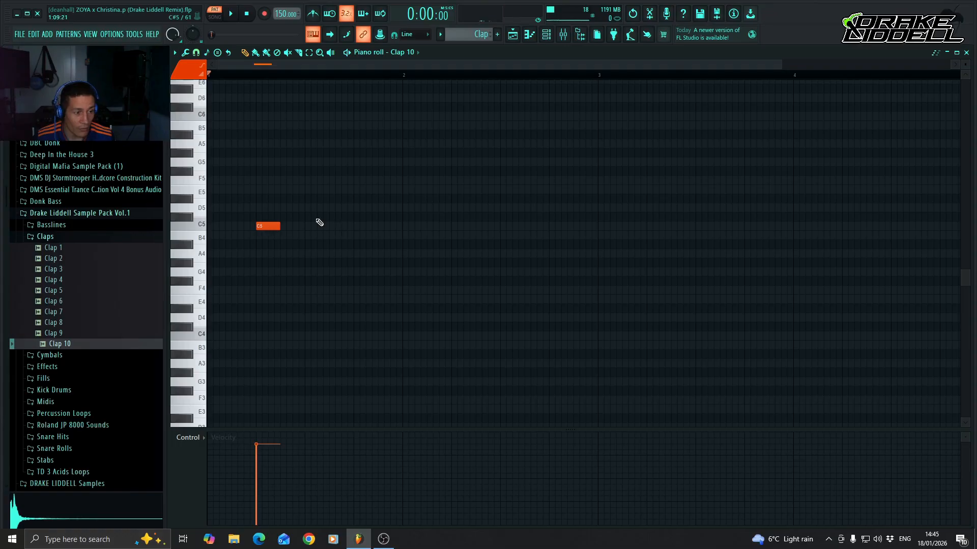
left_click(354, 225)
key("ctrl+a")
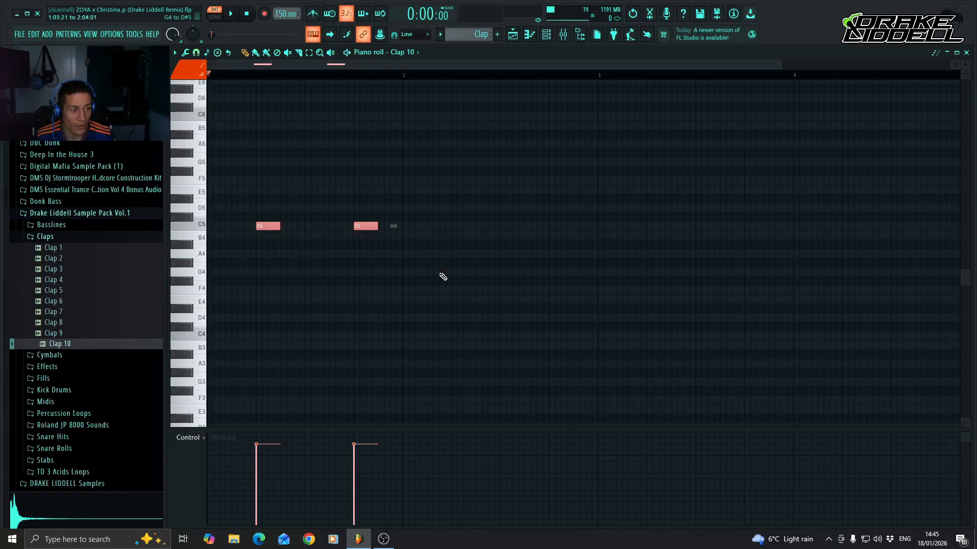
mouse_move(263, 224)
left_mouse_down()
mouse_move(860, 224)
mouse_move(850, 226)
left_mouse_up()
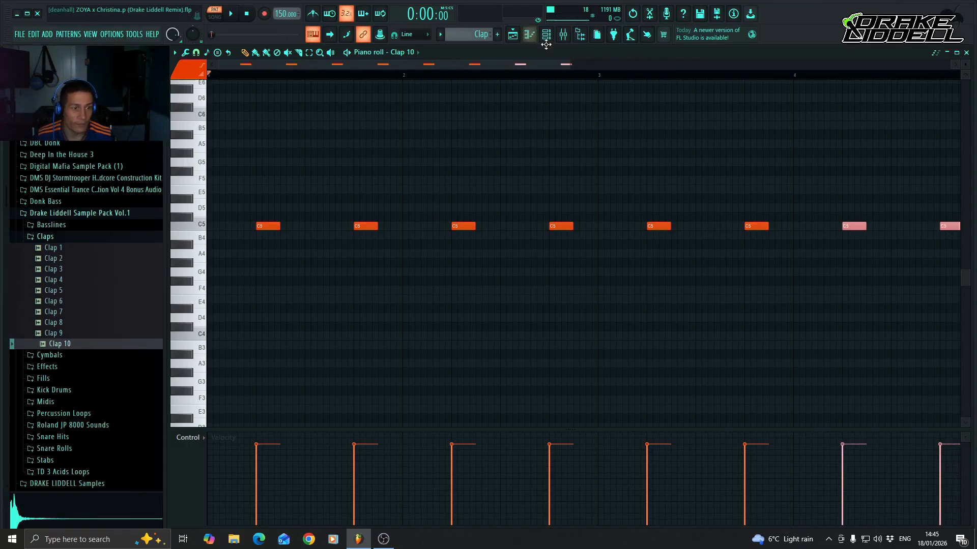
key("space")
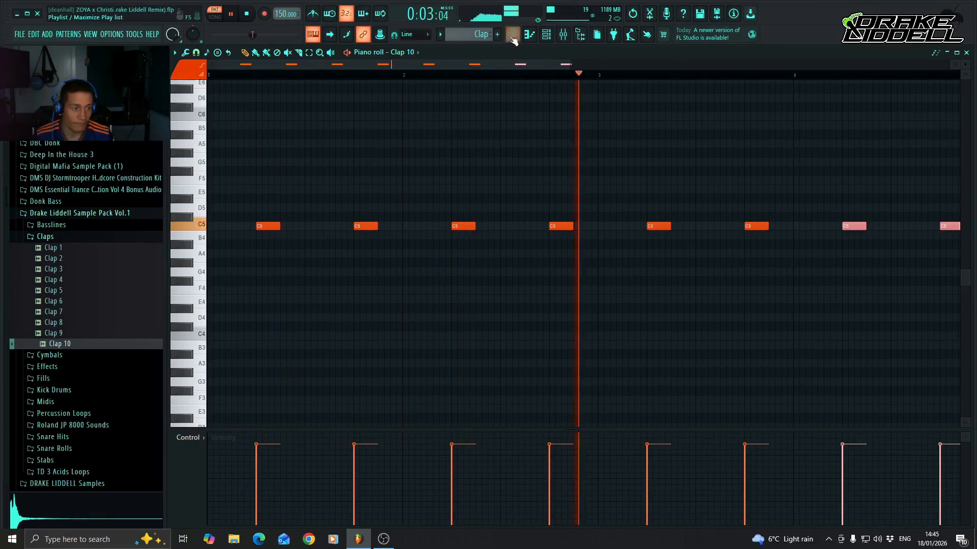
key("space")
Play the Clap pattern and examine its frequency spectrum in the SPAN analyser on the Master track.
left_click(530, 34)
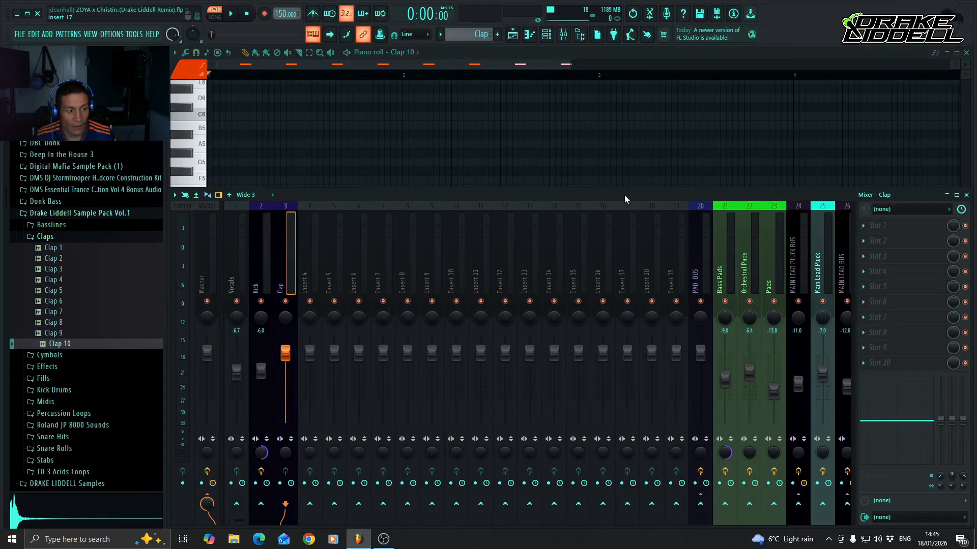
key("space")
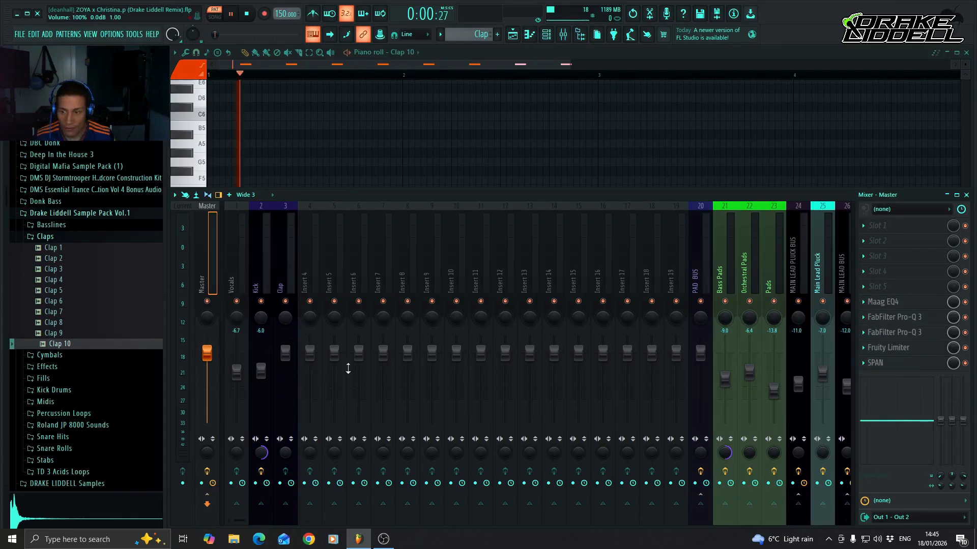
key("space")
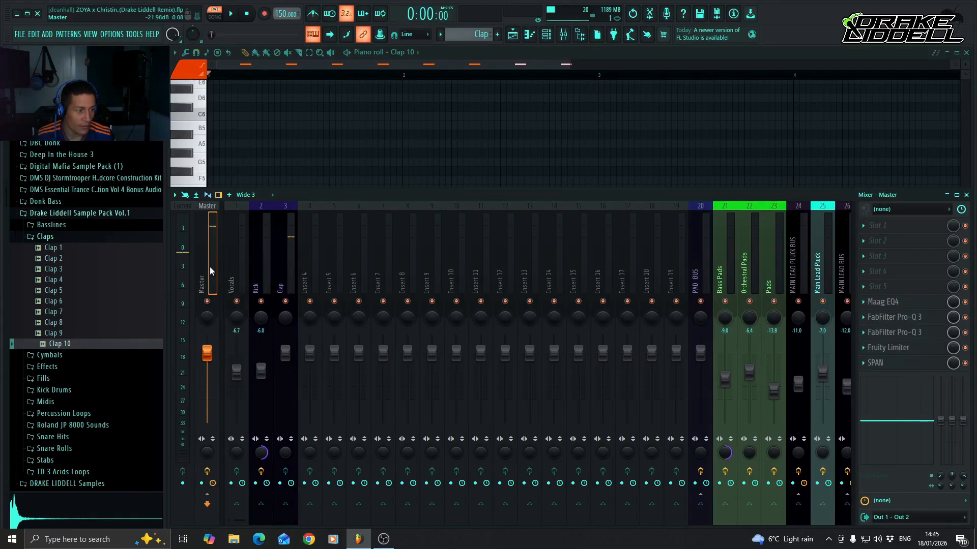
left_click(891, 364)
key("space")
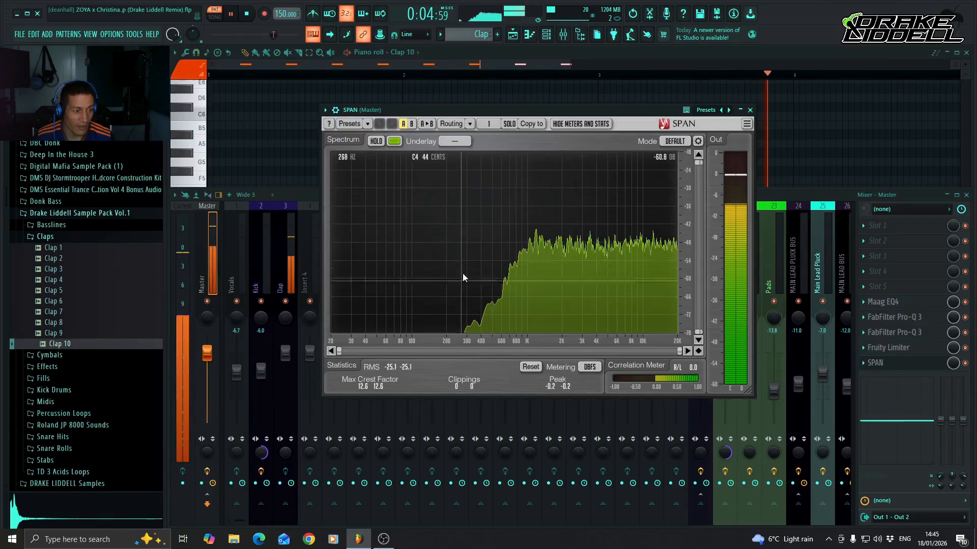
key("space")
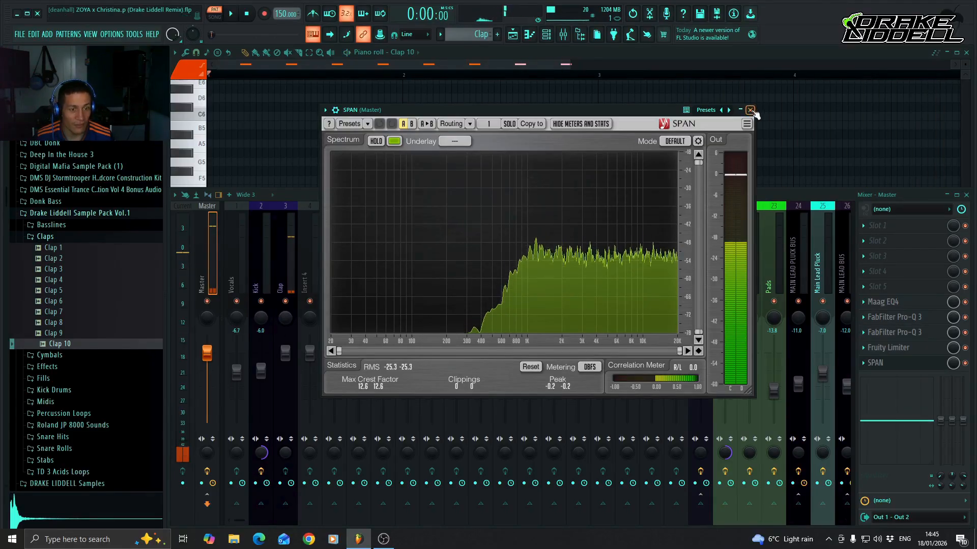
left_click(750, 110)
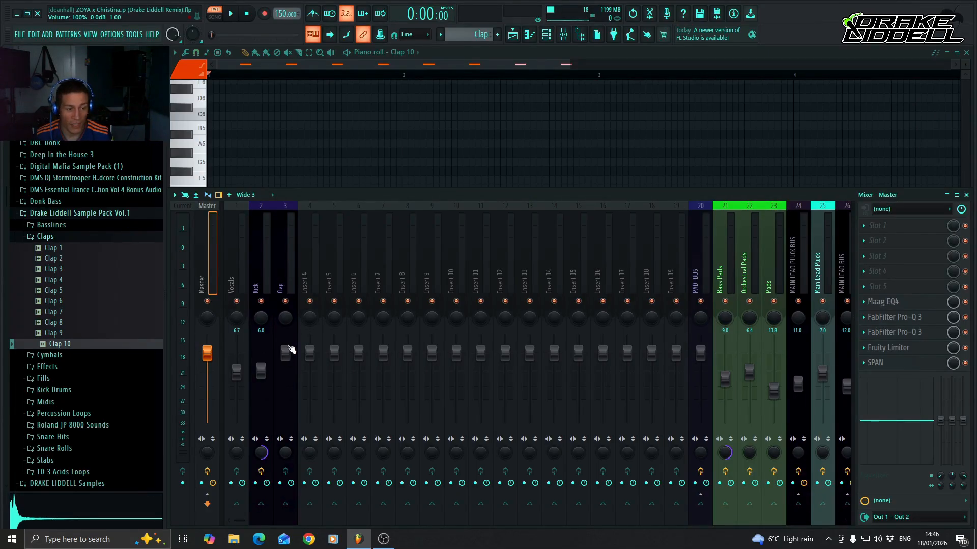
Select the Clap mixer track and lower its volume fader all the way down.
left_click(280, 285)
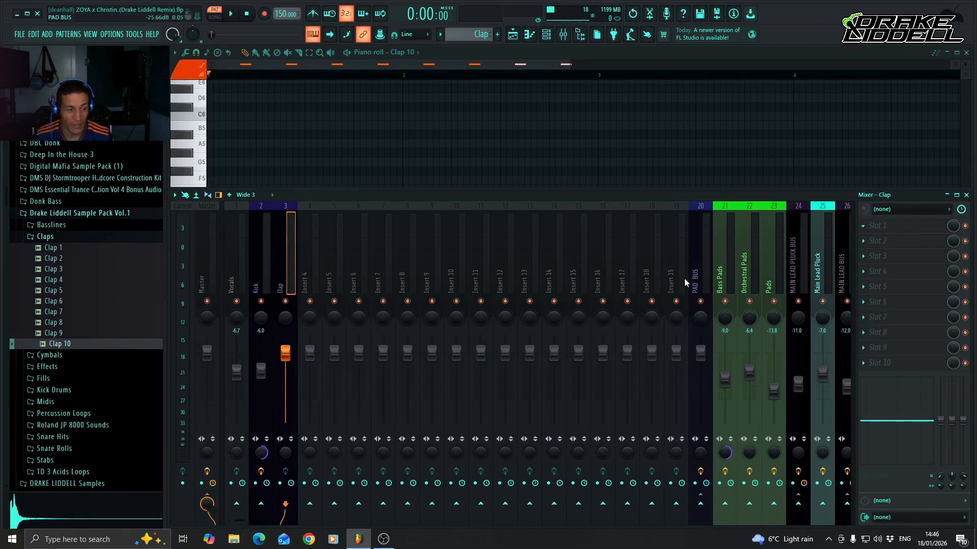
left_click_drag(291, 356, 291, 372)
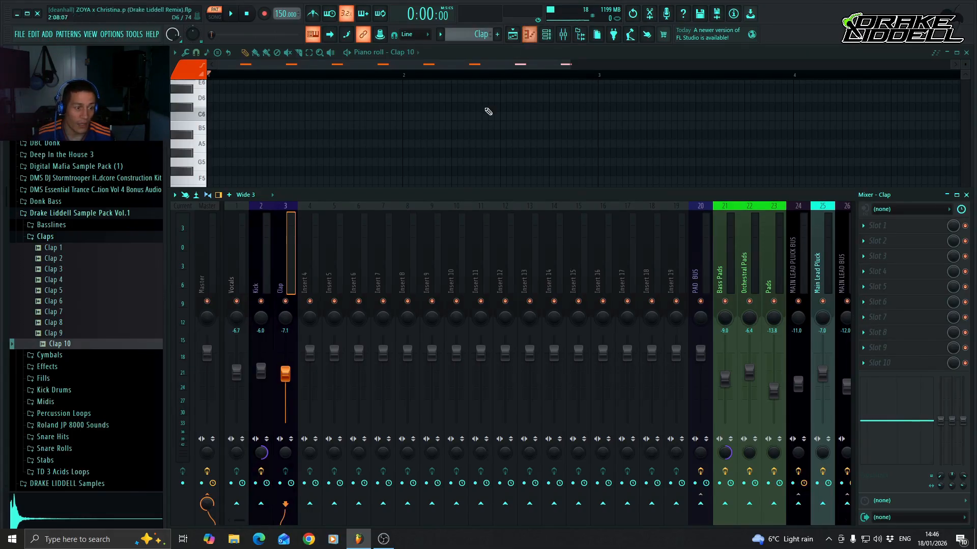
left_click_drag(293, 381, 293, 430)
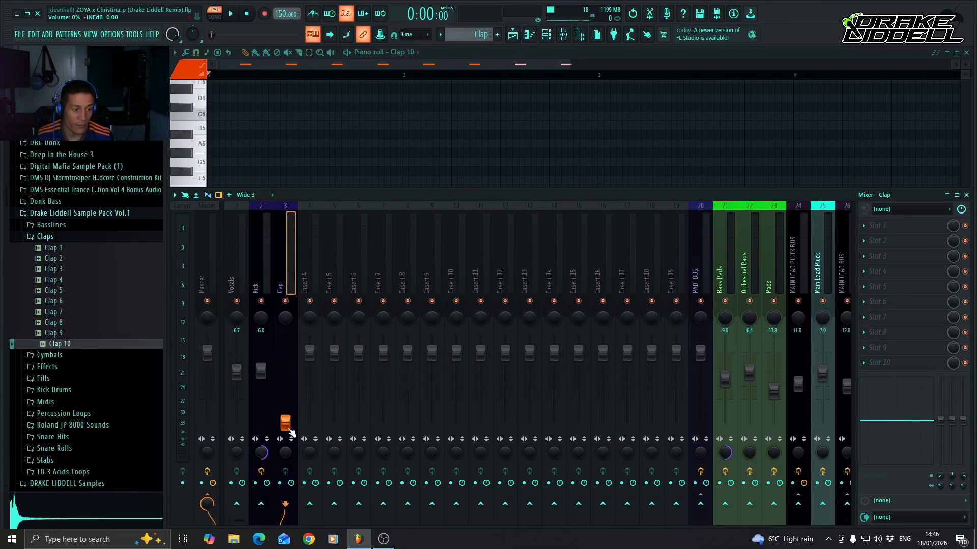
Paint Clap pattern clips on playlist Track 3 from bar 9 to bar 25 and lock the track to its content.
left_click(533, 39)
left_click(512, 34)
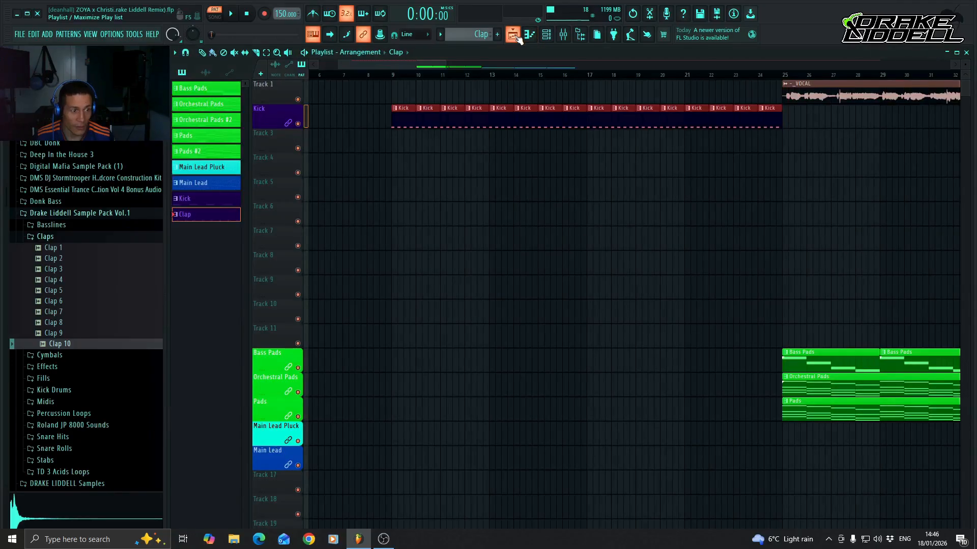
mouse_move(395, 148)
left_mouse_down()
mouse_move(789, 135)
mouse_move(778, 138)
left_mouse_up()
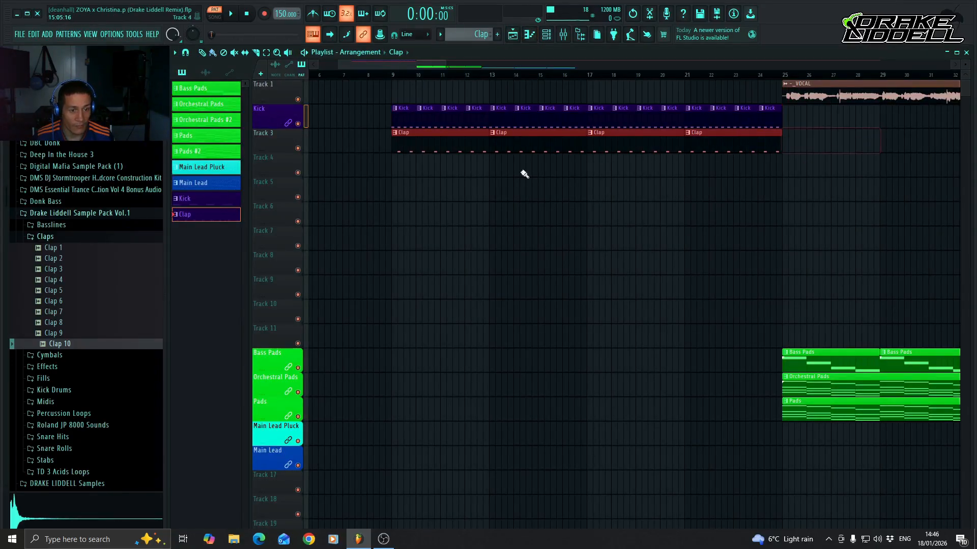
right_click(284, 138)
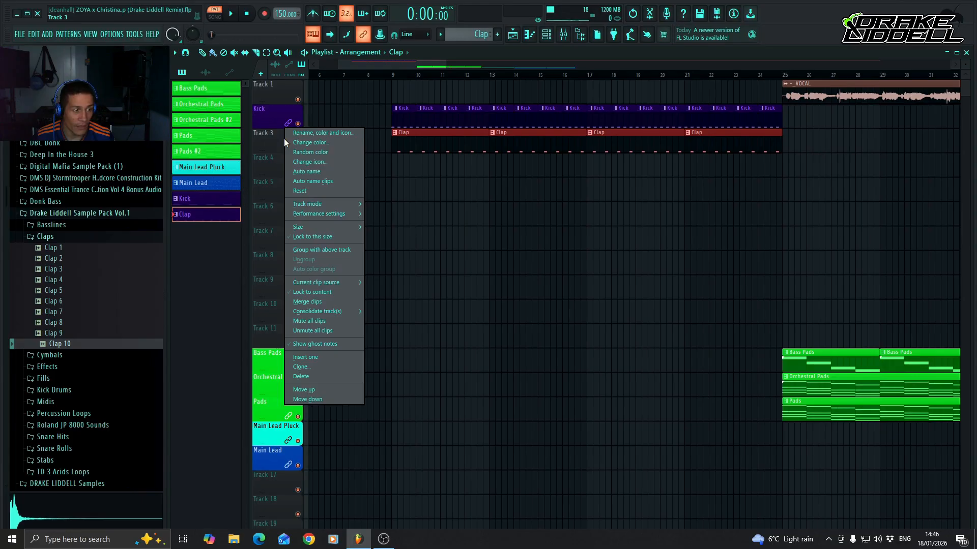
left_click(316, 291)
Play the song from just before bar 9 and set the Clap mixer track's volume to -9.1 dB against the kick.
left_click(385, 75)
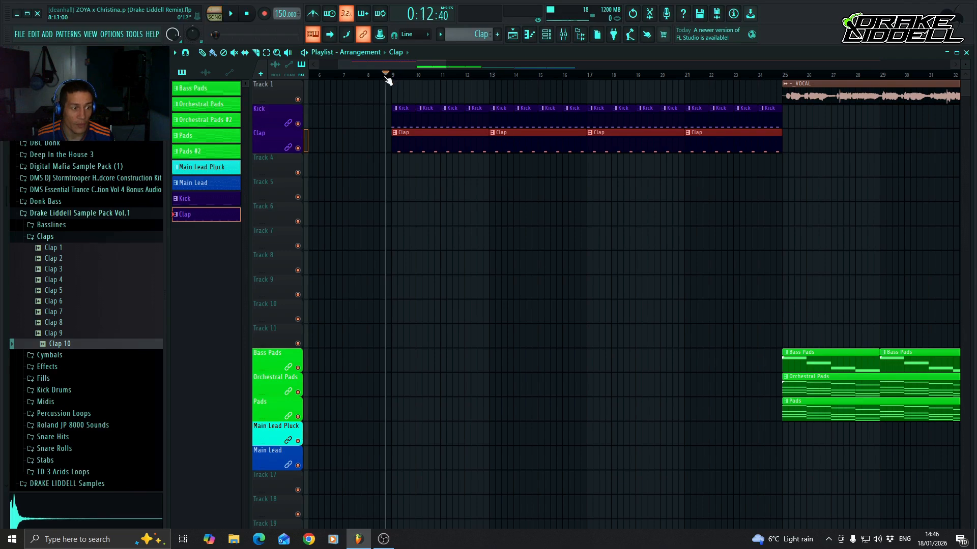
left_click(564, 36)
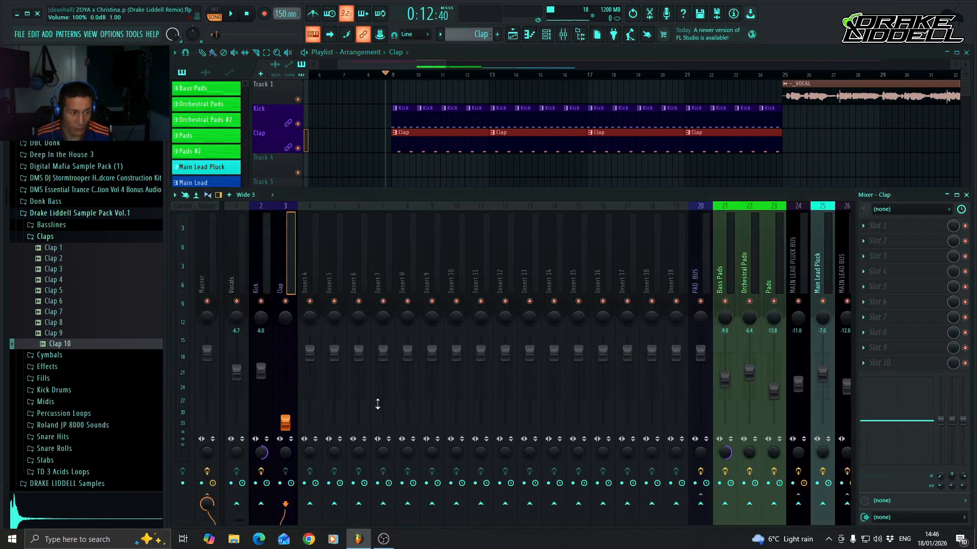
key("space")
left_click_drag(286, 423, 285, 380)
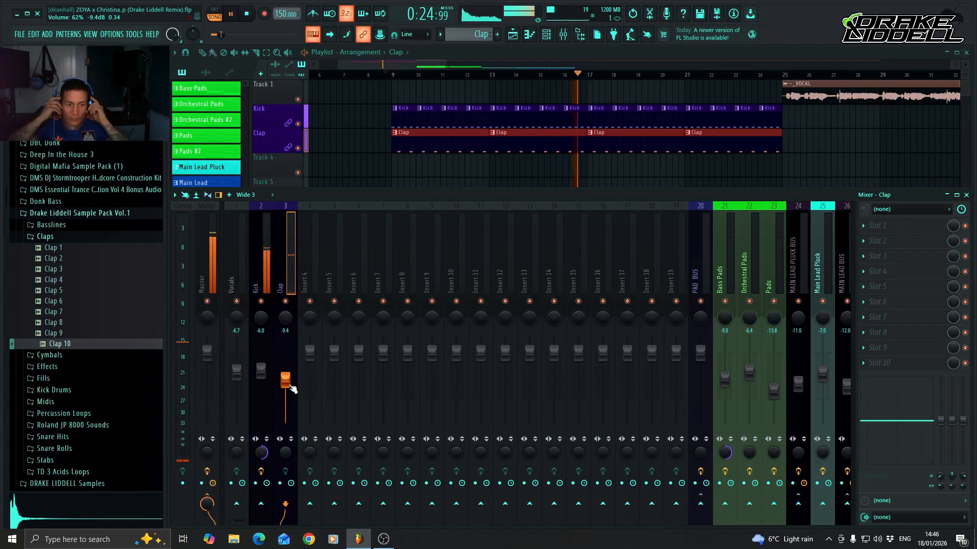
key("space")
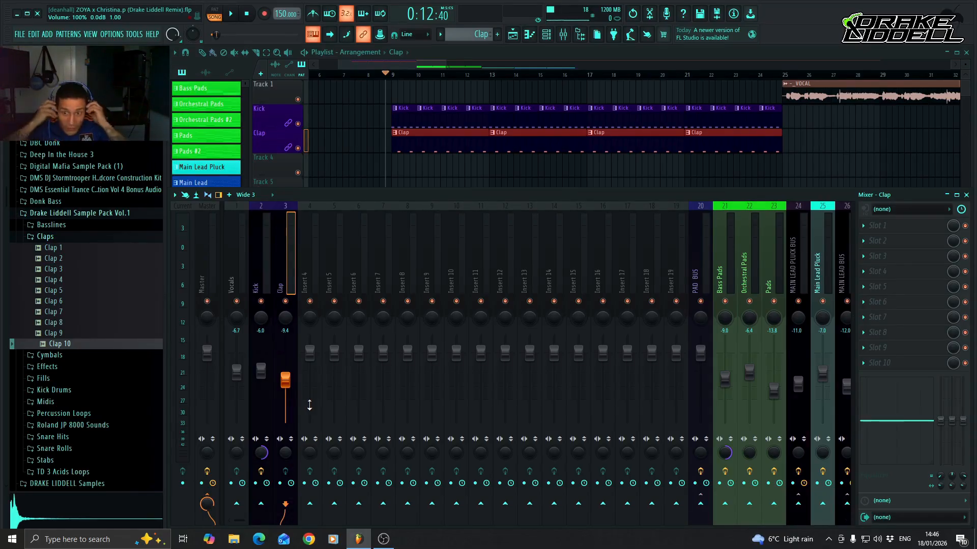
key("space")
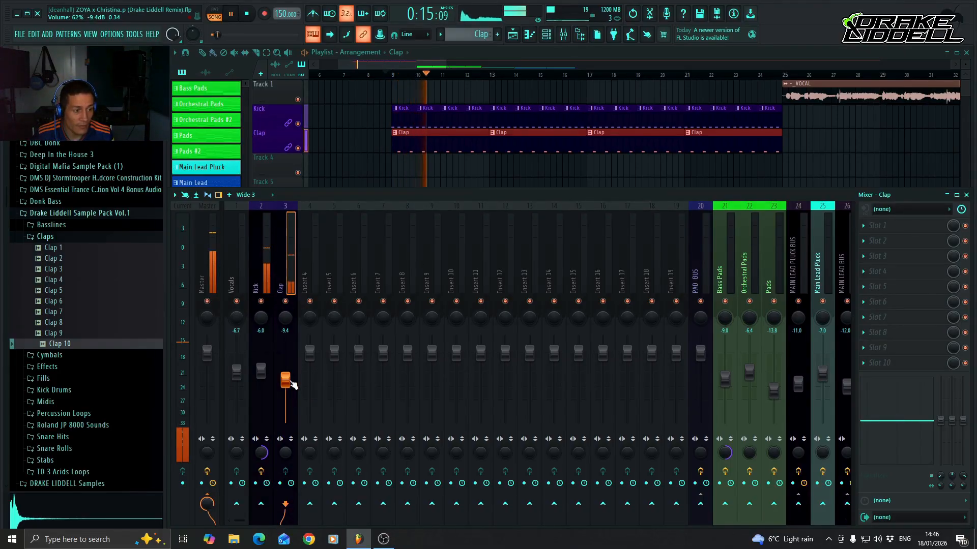
key("space")
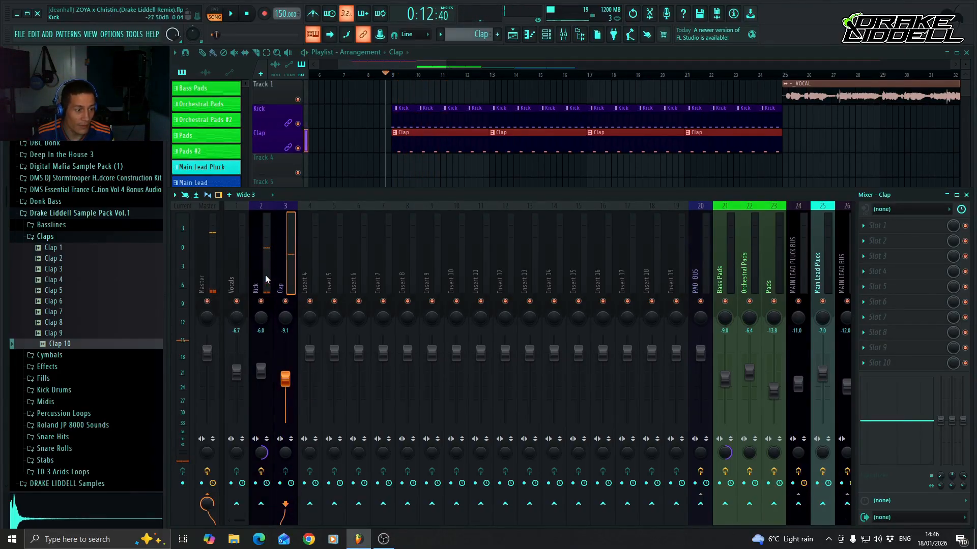
Set the Kick mixer track's volume to -5.0 dB and play the kick and clap together to check the balance.
left_click(264, 279)
key("space")
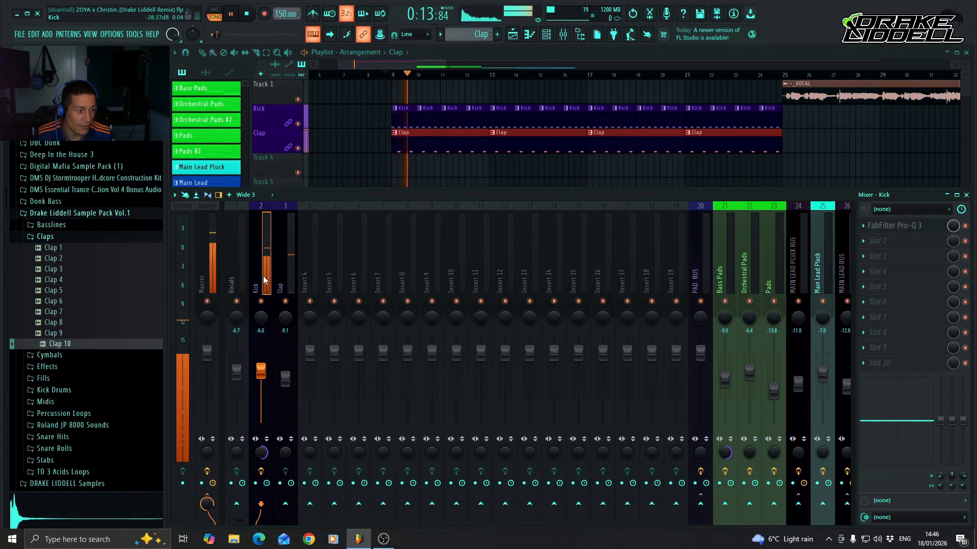
key("space")
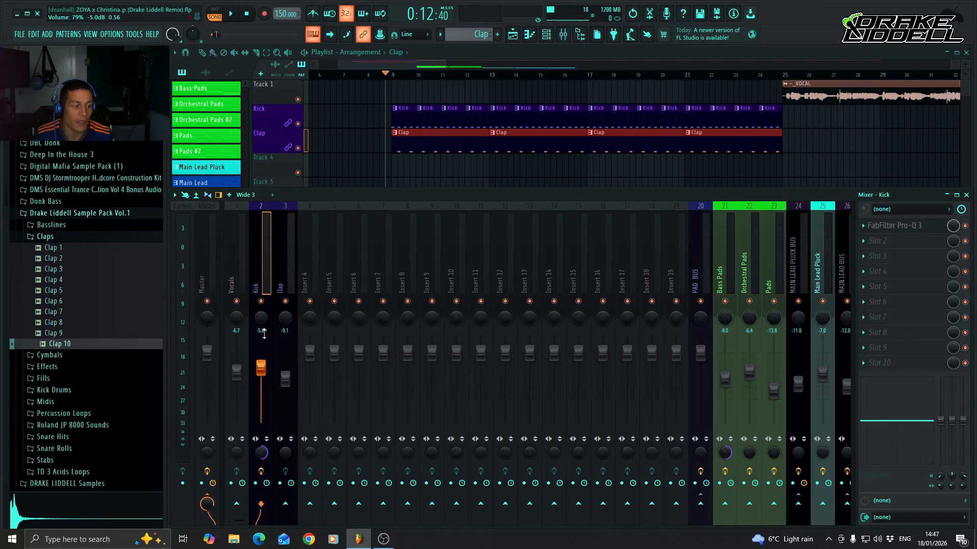
key("space")
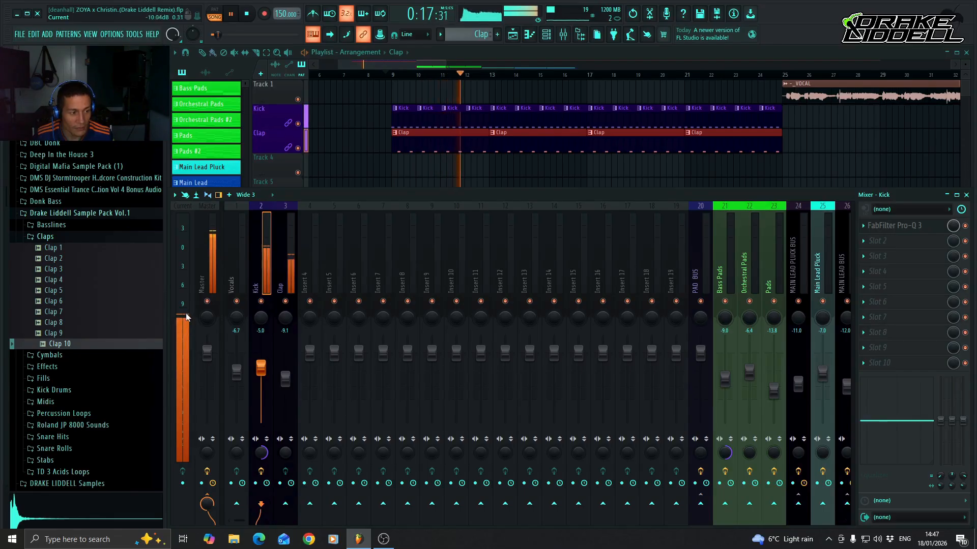
key("space")
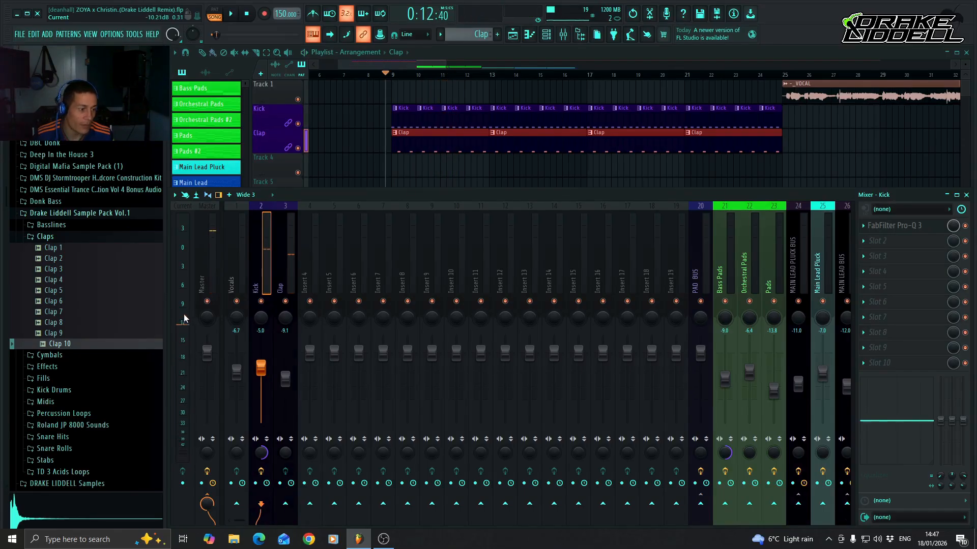
Play the kick and clap from just before bar 9 and check the Kick, Clap and Master mixer tracks.
key("space")
key("space")
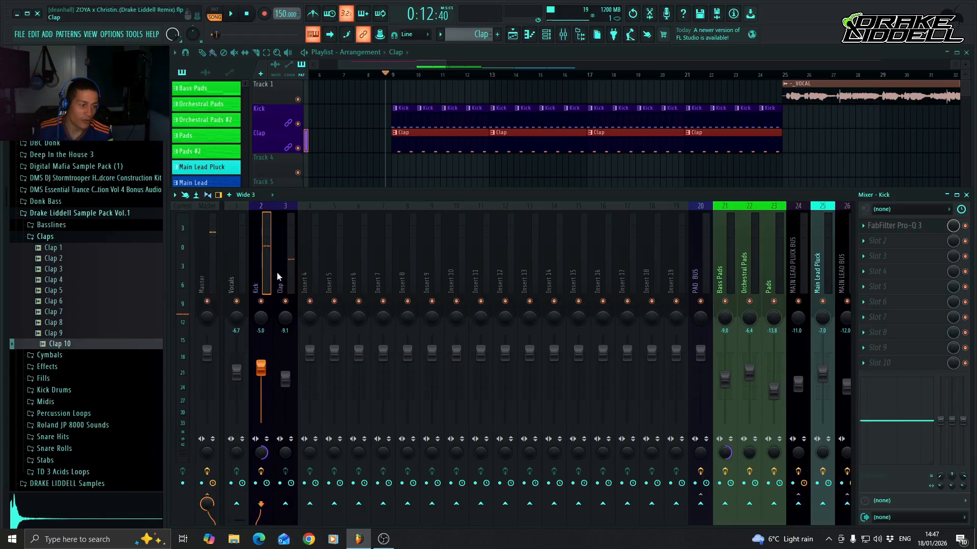
left_click(286, 285)
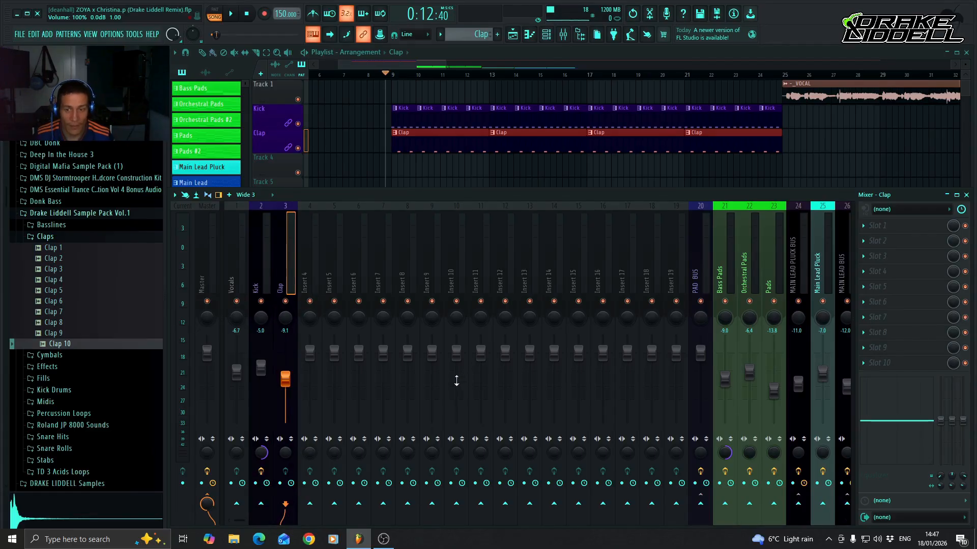
left_click(212, 275)
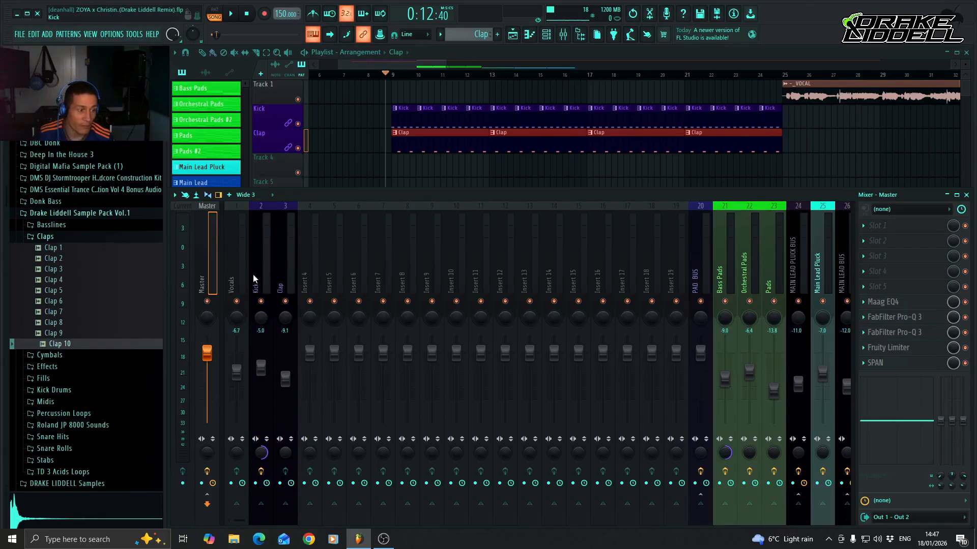
left_click(266, 274)
left_click(282, 277)
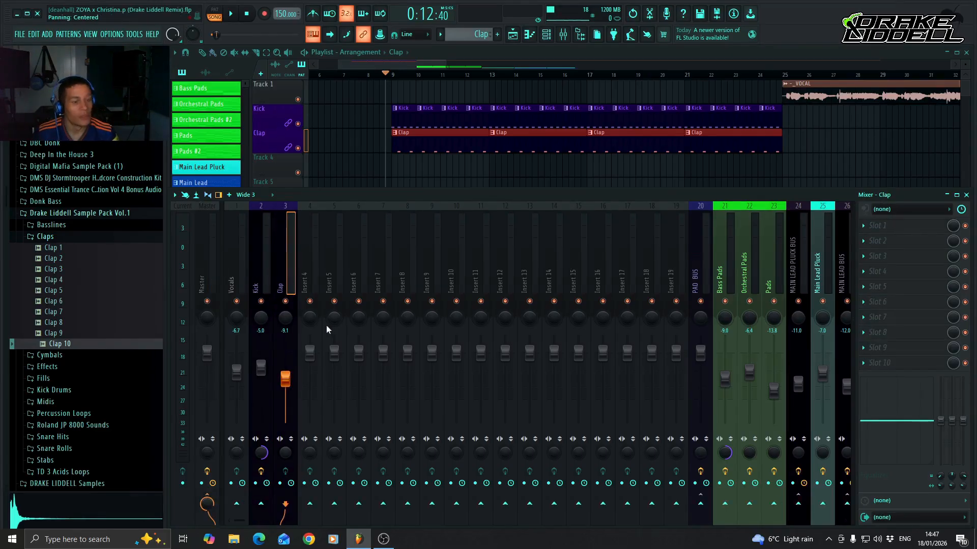
key("space")
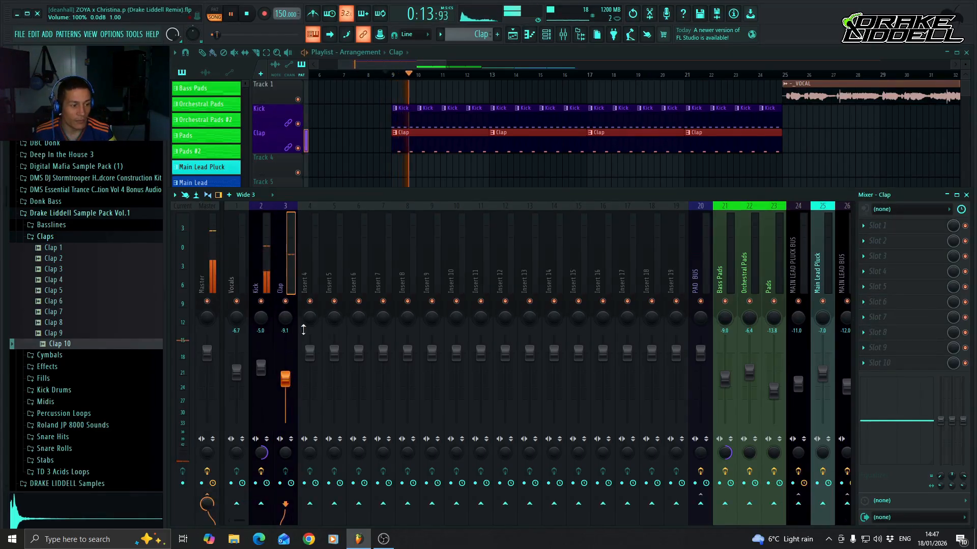
key("space")
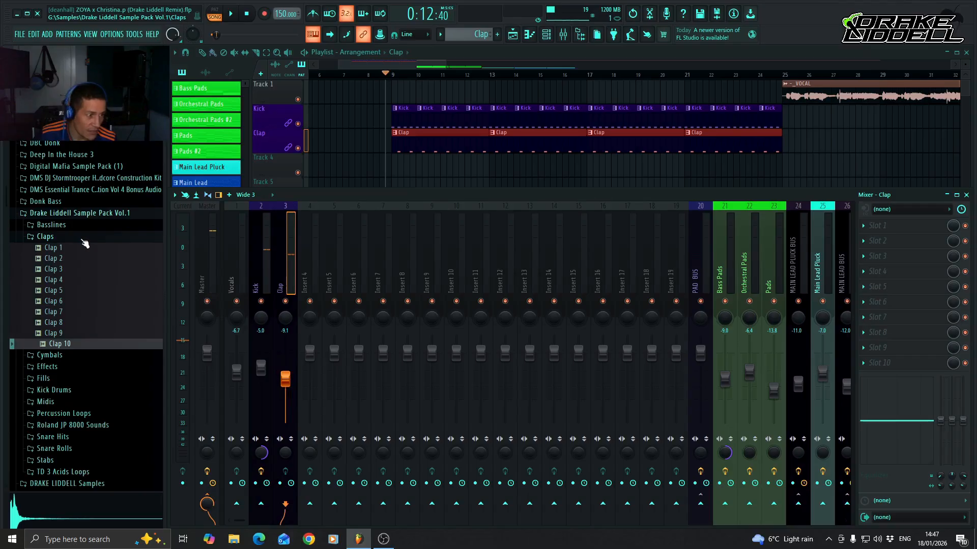
Collapse the Claps folder, expand the Cymbals folder in the sample pack, and switch to the empty Pattern 10 with the channel rack shown.
left_click(83, 237)
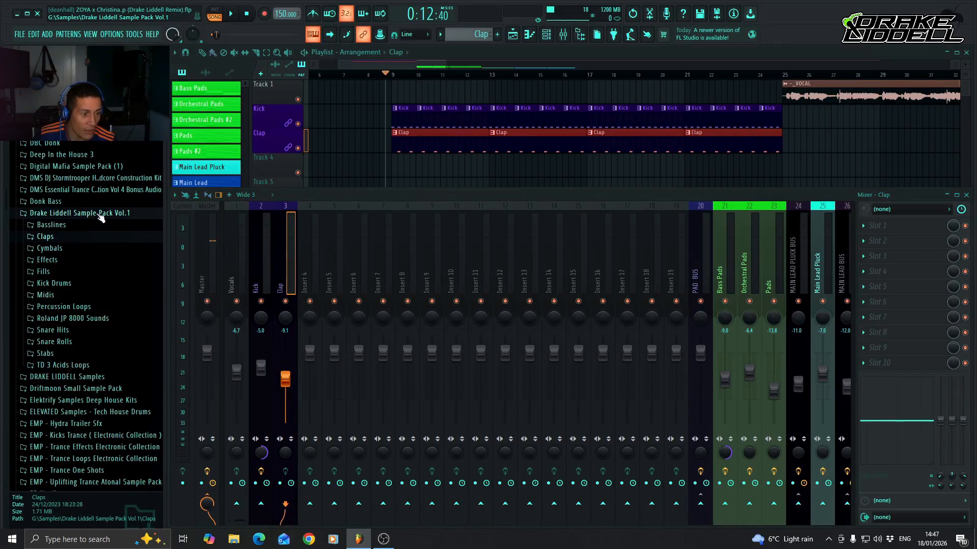
left_click(66, 249)
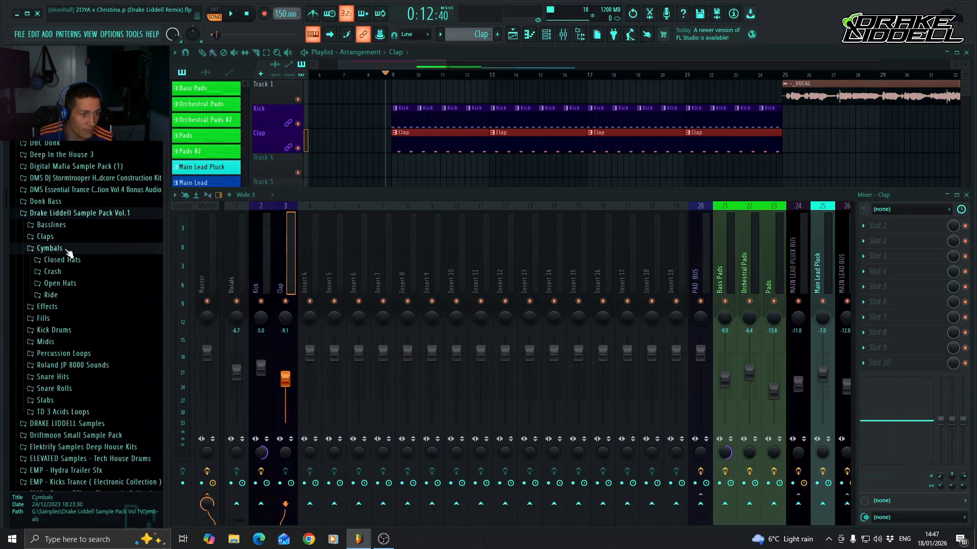
left_click(546, 35)
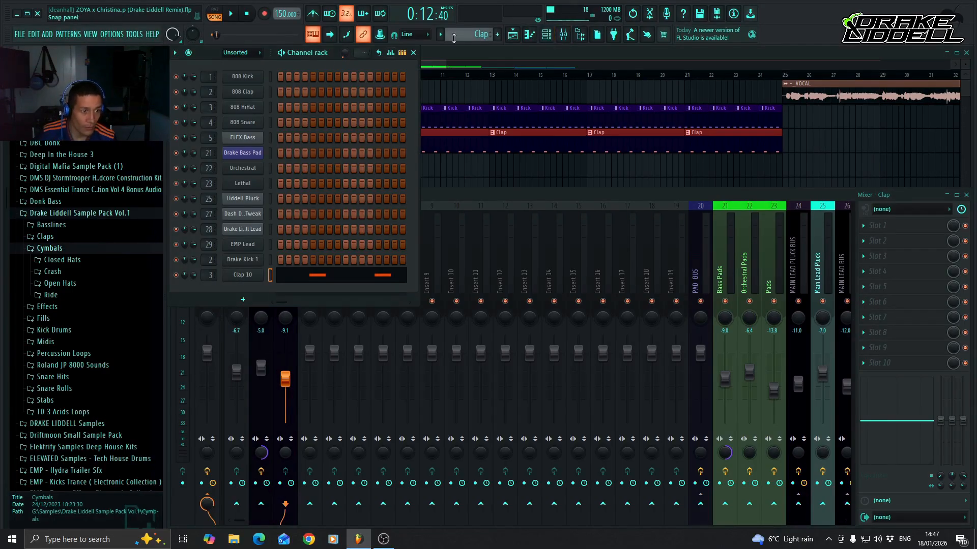
scroll(463, 35, "down", 1)
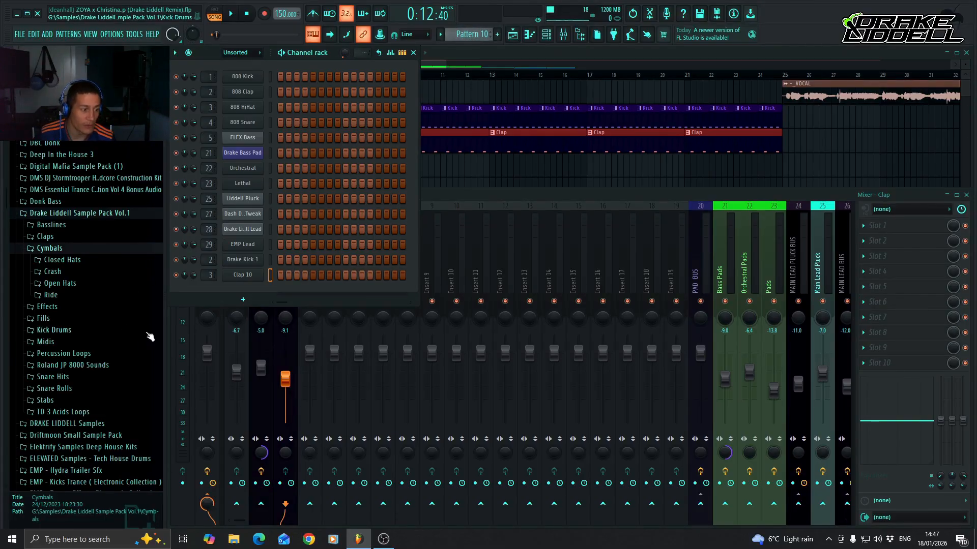
Audition the open hat samples in the Cymbals folder's Open Hats subfolder, through to Open Hat 10.
left_click(71, 283)
left_click(79, 296)
left_click(79, 306)
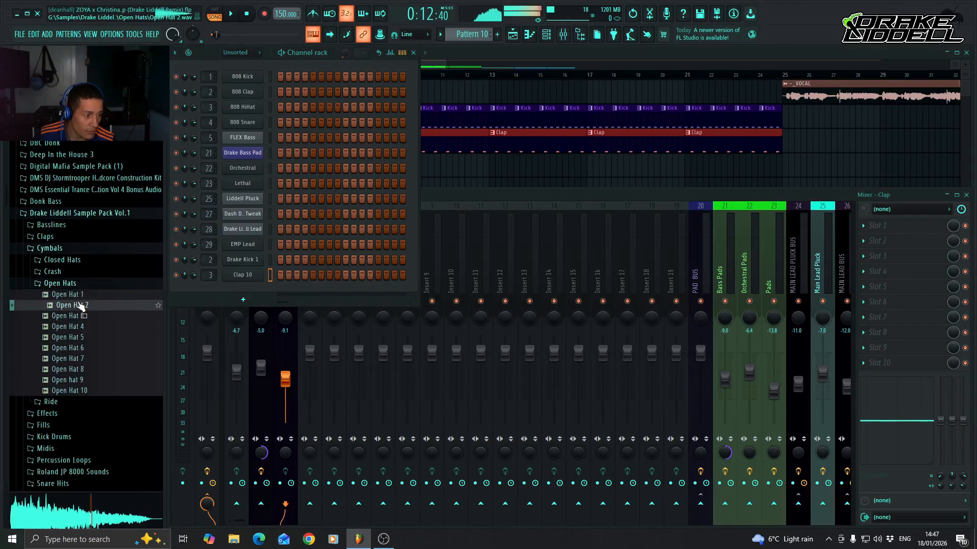
left_click(83, 318)
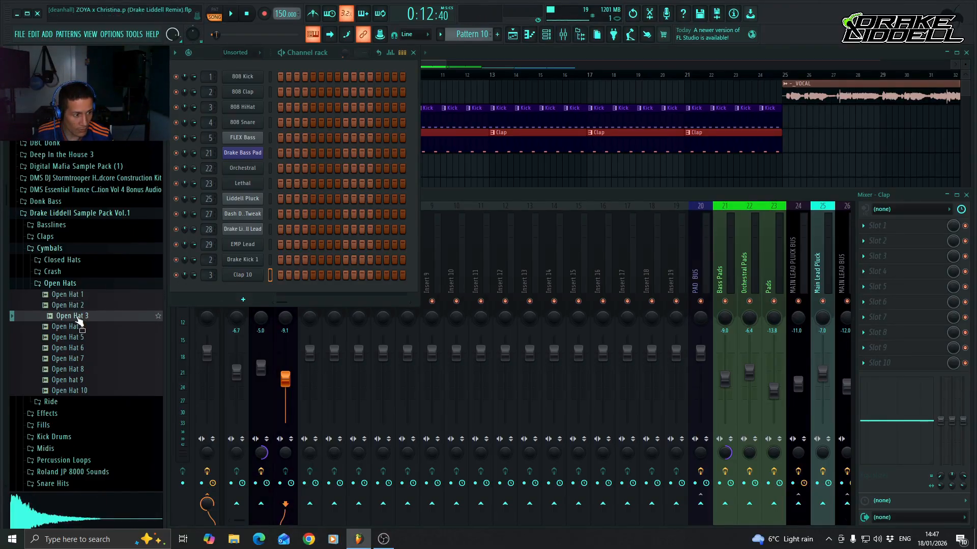
left_click(83, 328)
left_click(81, 316)
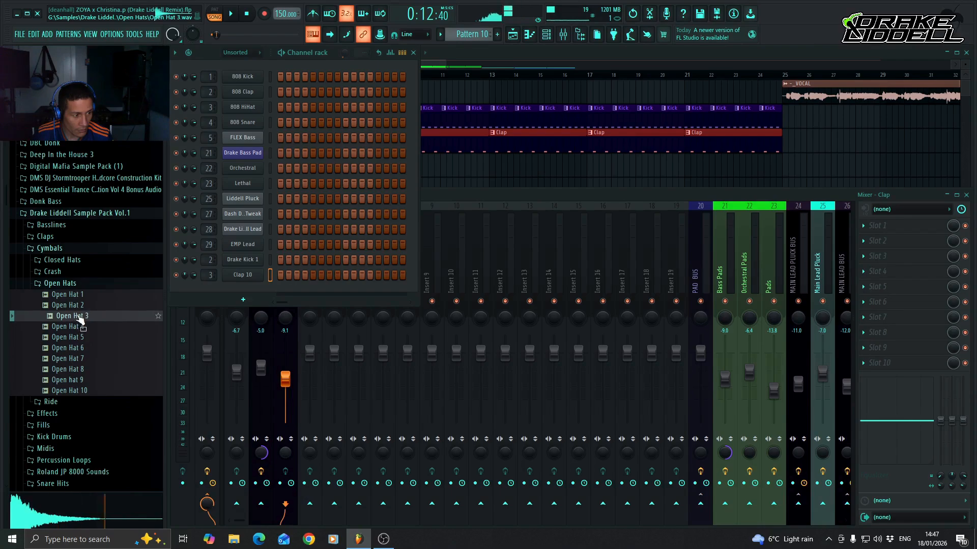
left_click(82, 324)
left_click(83, 334)
key("Down")
key("Down")
key("Down")
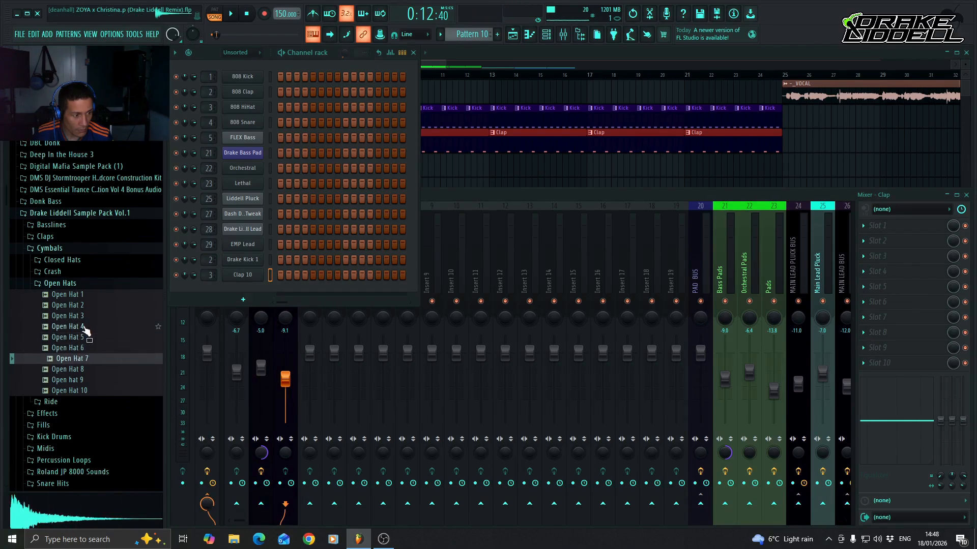
key("Up")
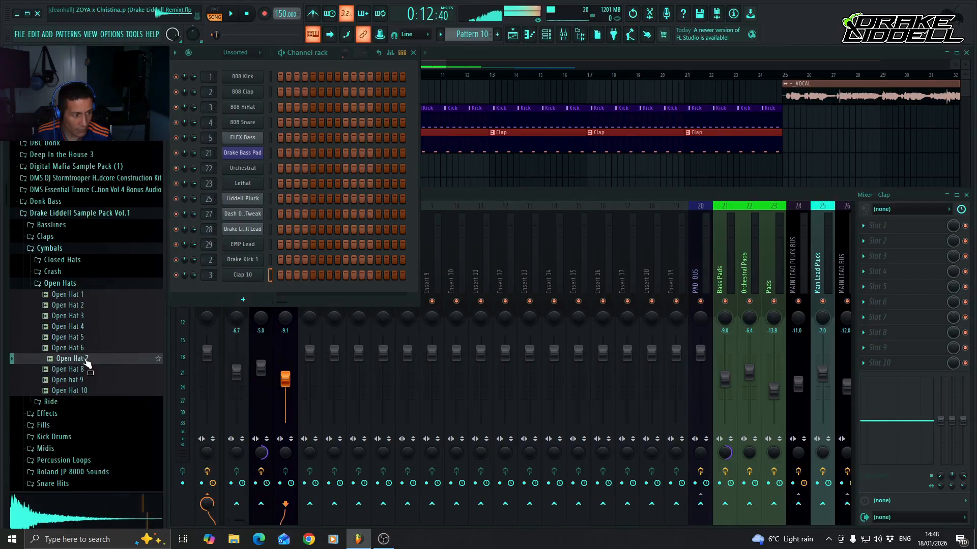
key("Down")
key("Down")
key("Down")
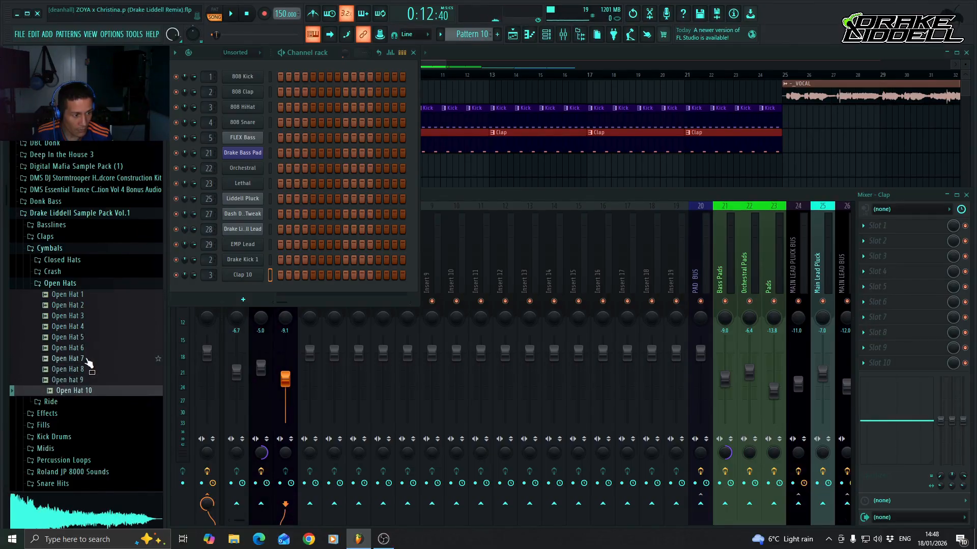
Go back to the Open Hat 3 sample and add it to the channel rack as a new channel below Clap 10.
key("Up")
key("Up")
key("Up")
key("Up")
key("Up")
key("Up")
key("Up")
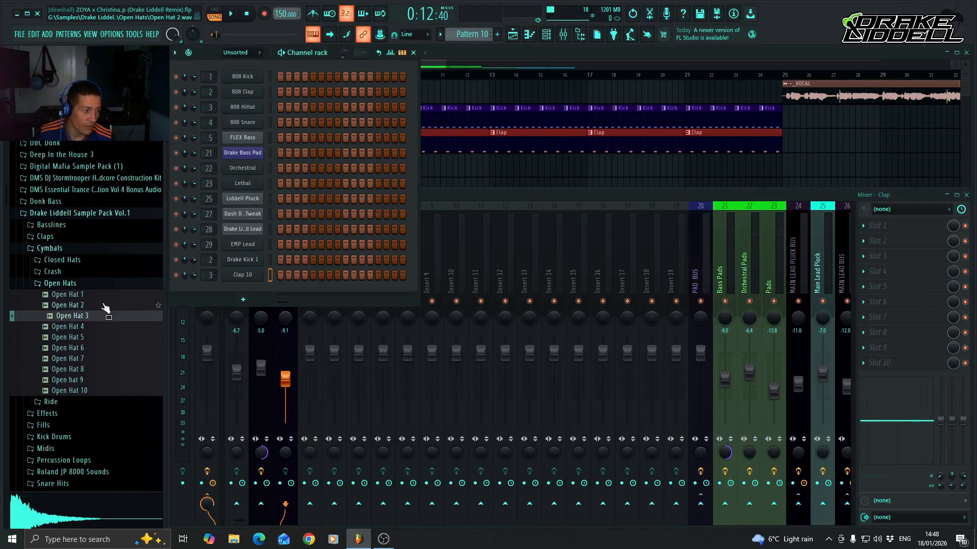
left_click_drag(70, 323, 250, 291)
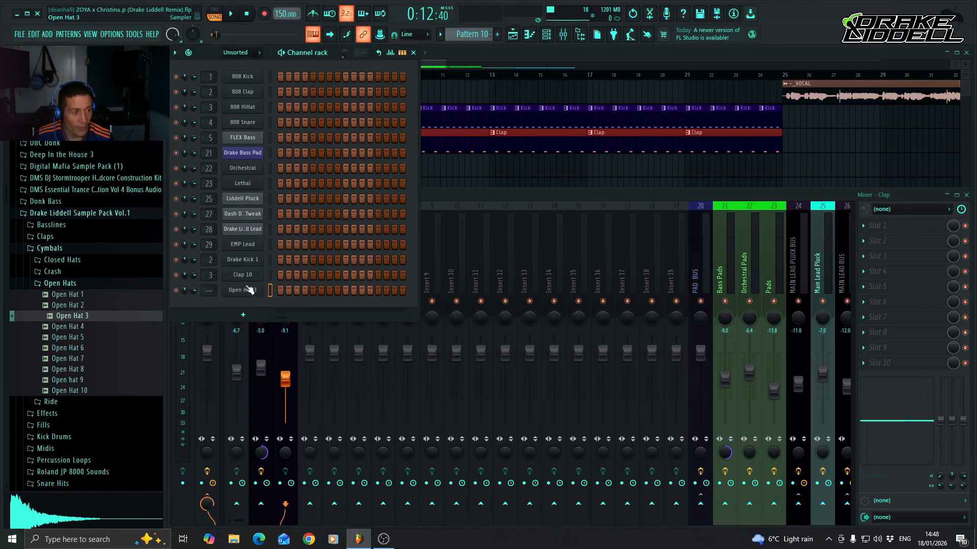
Rename Pattern 10 to "Open Hat" and give it the previously used dark purple colour.
left_click(472, 34)
left_click(569, 82)
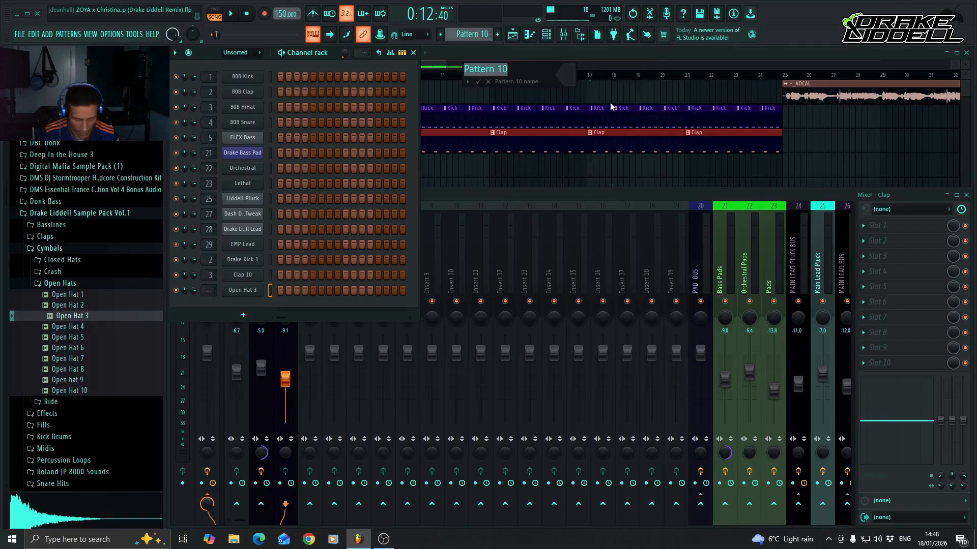
type("Opeh")
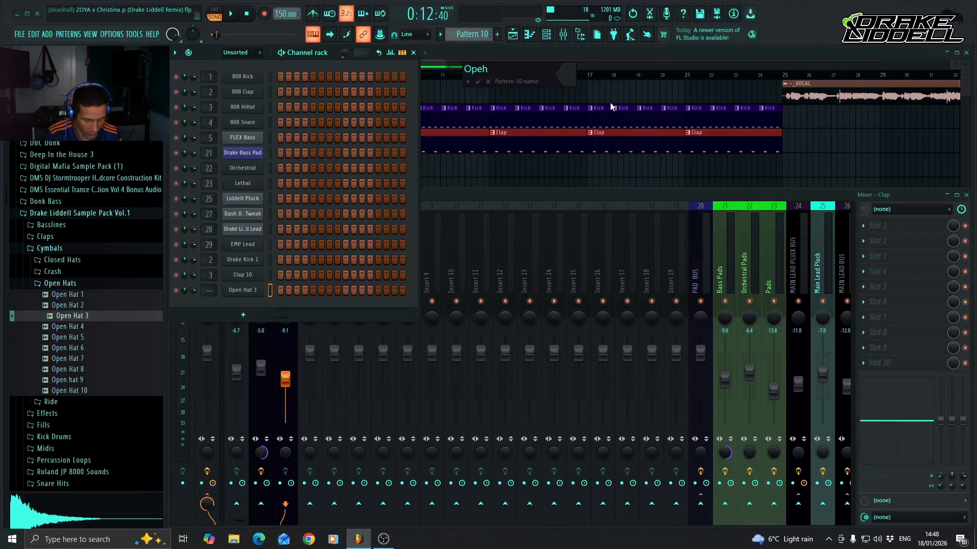
key("BackSpace")
key("BackSpace")
type("en Hat")
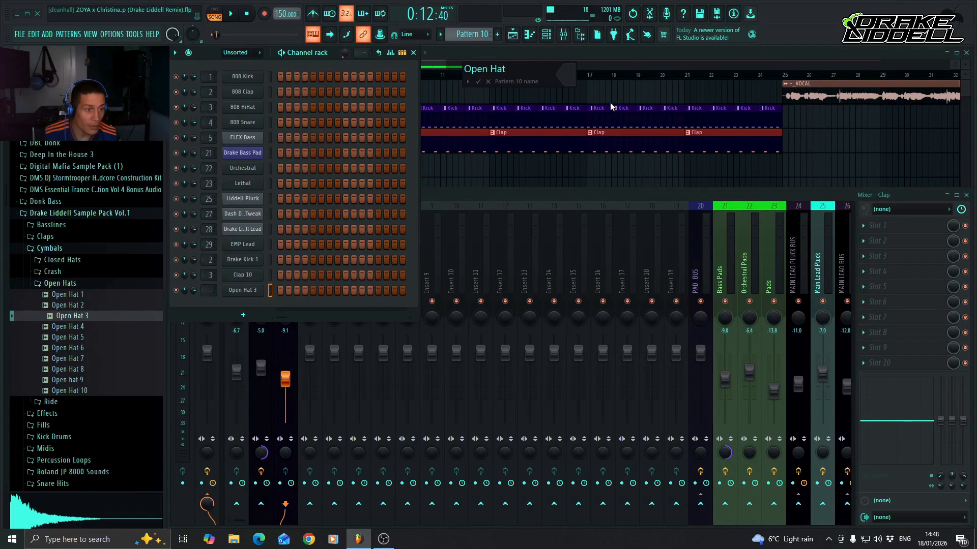
left_click(572, 77)
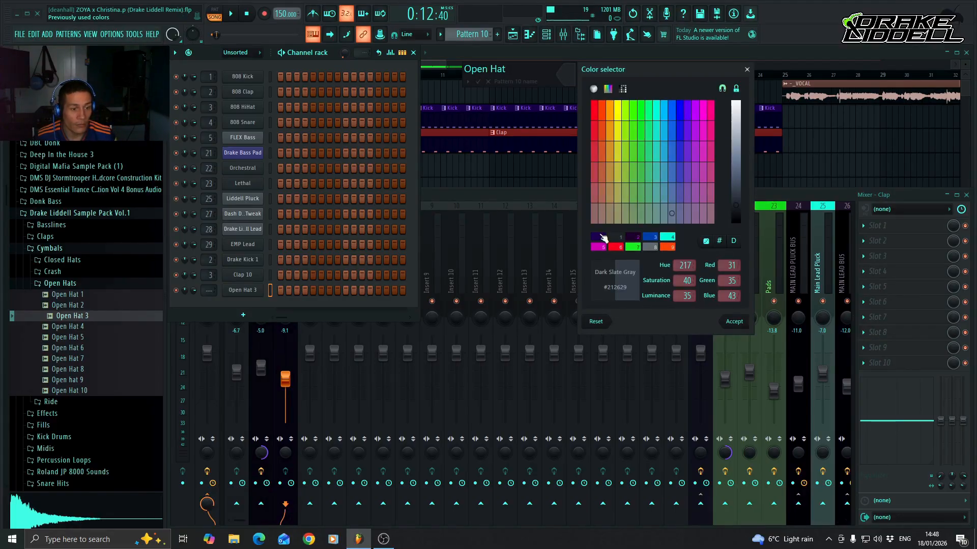
left_click(603, 237)
key("Return")
key("Return")
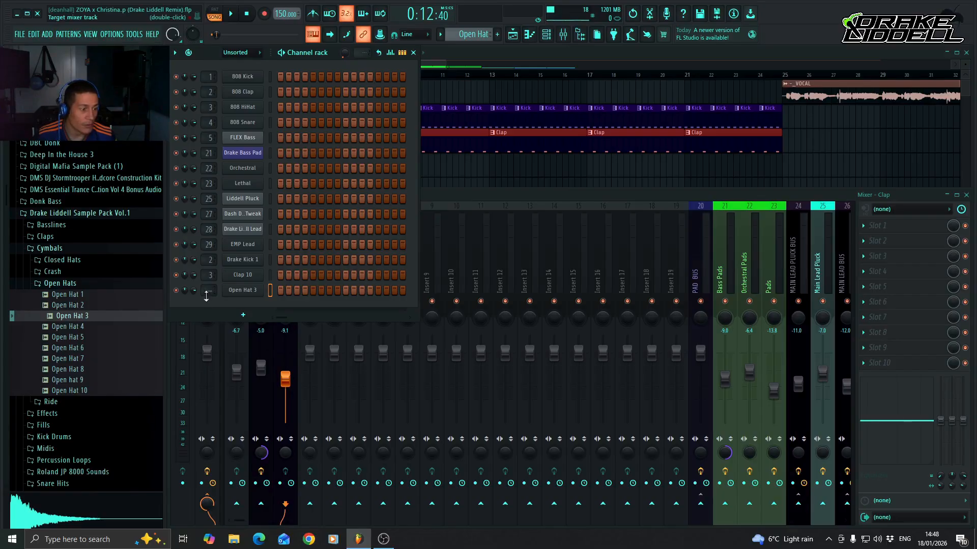
Route the Open Hat 3 channel to mixer track 4 and name that track "Open Hat" in the same dark purple.
scroll(208, 291, "up", 4)
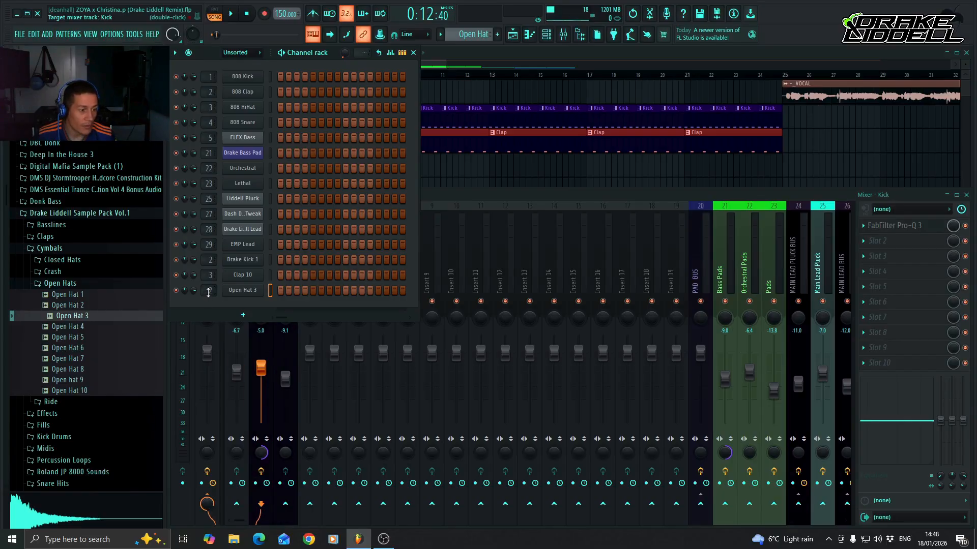
left_click(490, 193)
right_click(315, 274)
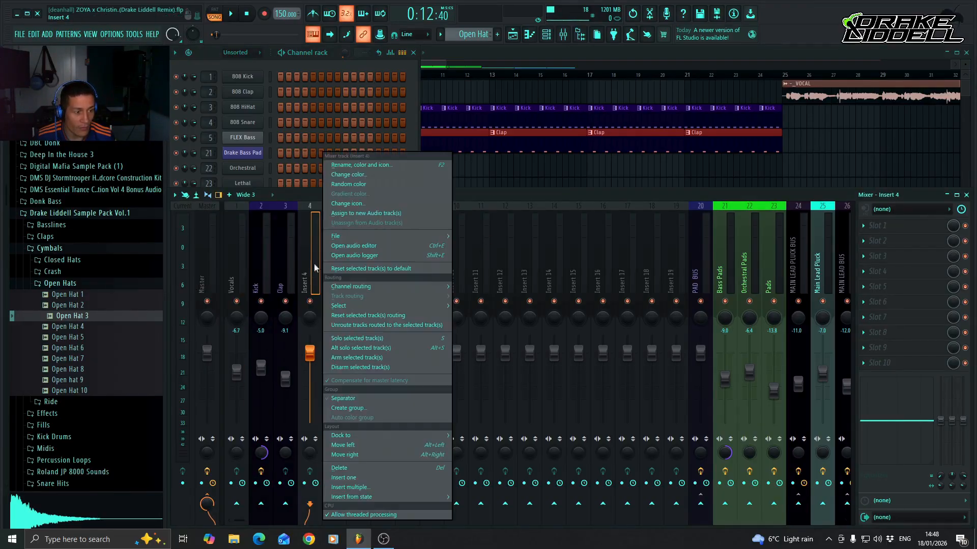
left_click(383, 165)
type("Open Hat")
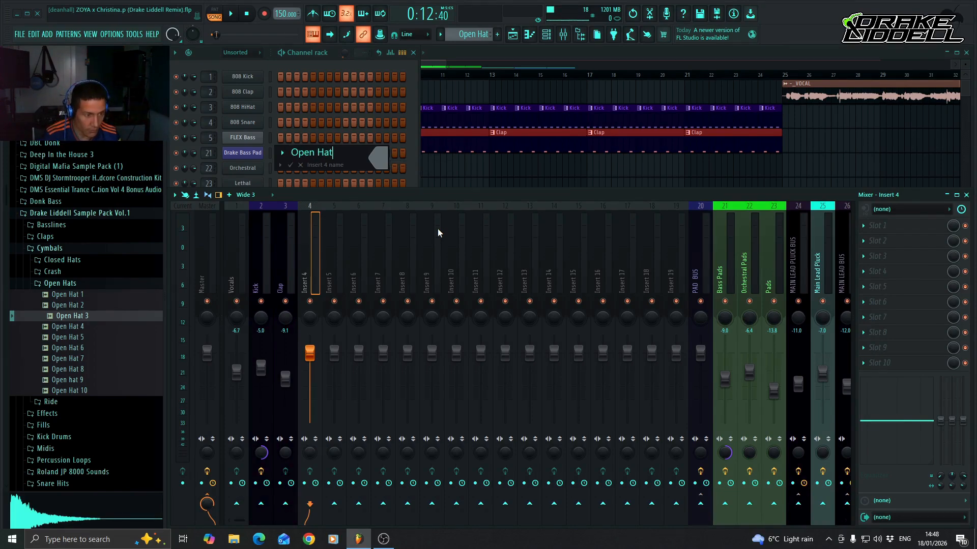
left_click(378, 158)
left_click(412, 321)
key("Return")
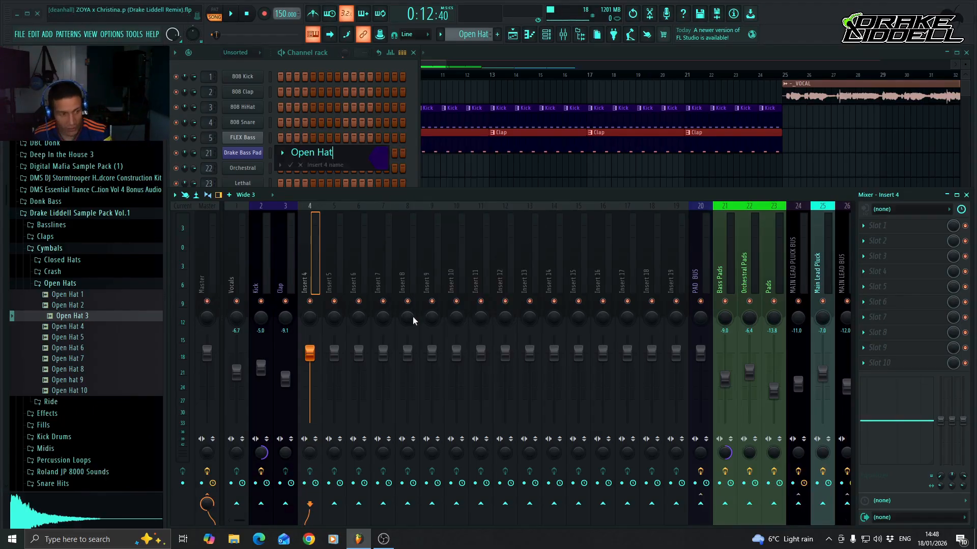
key("Return")
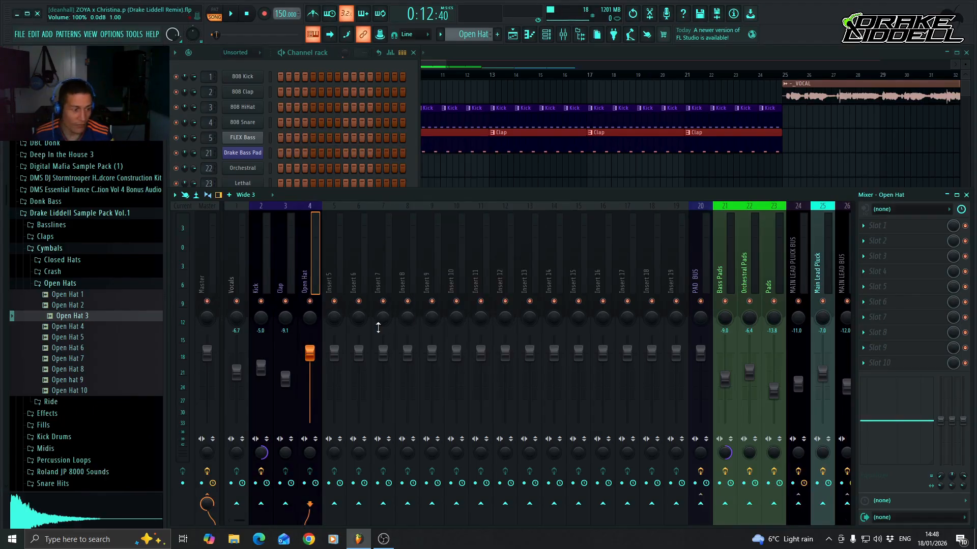
Open the Open Hat 3 channel in the piano roll and place four C5 notes on the offbeats of bar 1.
left_click(316, 53)
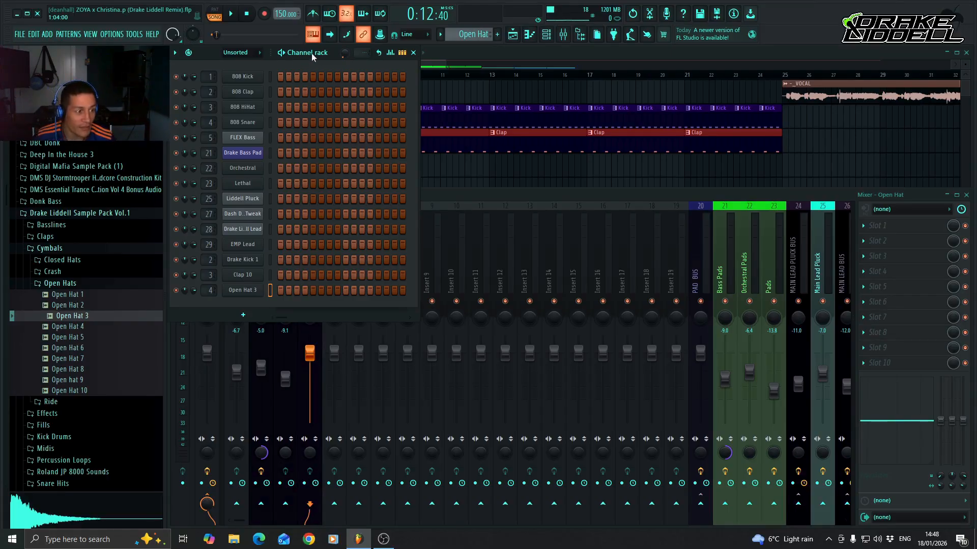
left_click(446, 194)
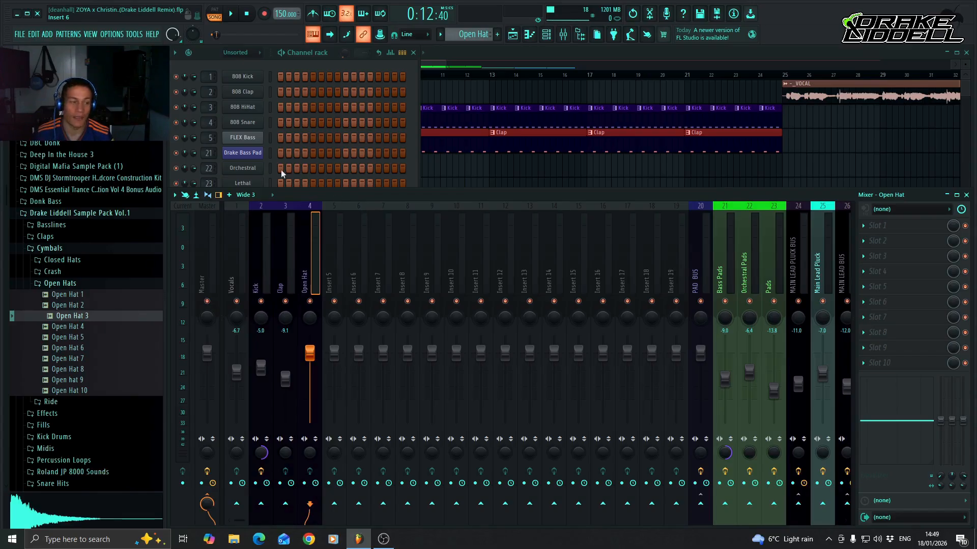
left_click(314, 52)
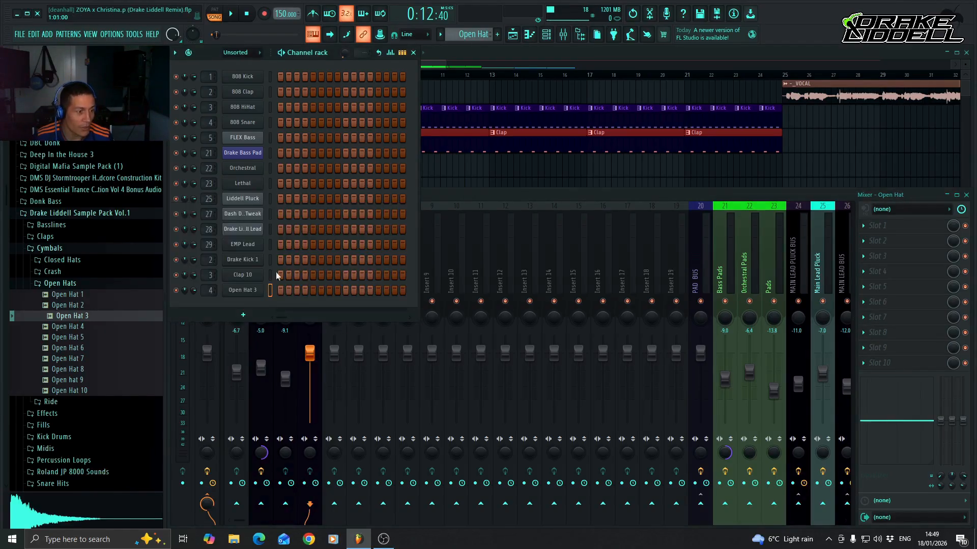
right_click(254, 290)
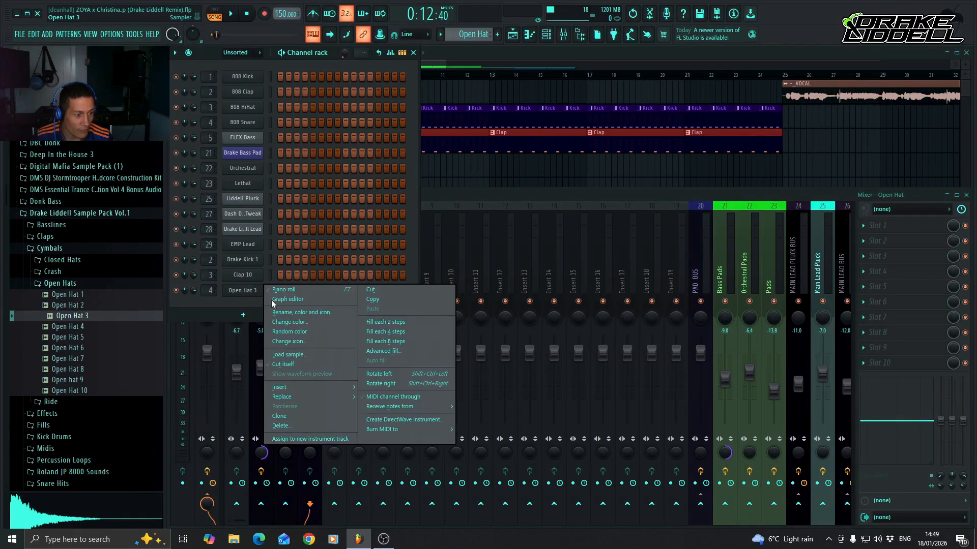
left_click(312, 290)
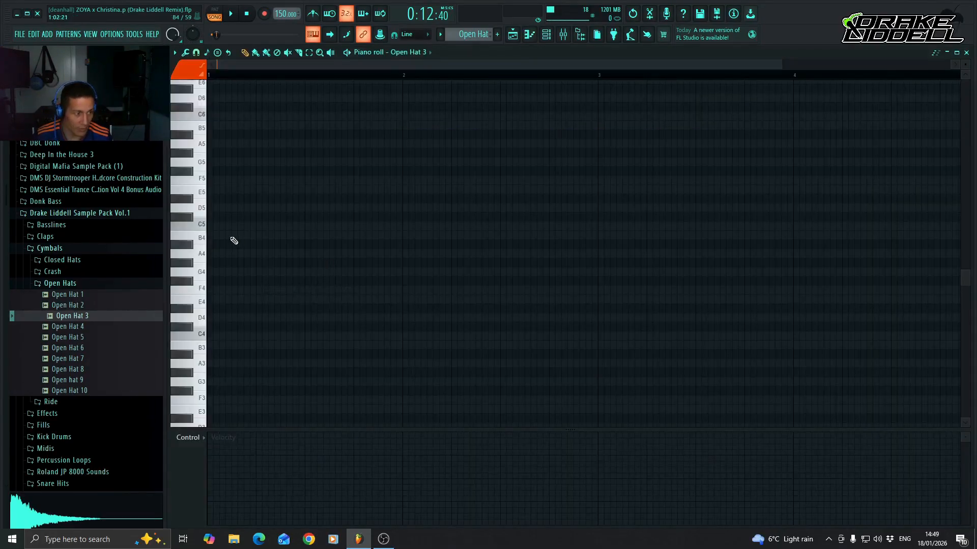
left_click(240, 229)
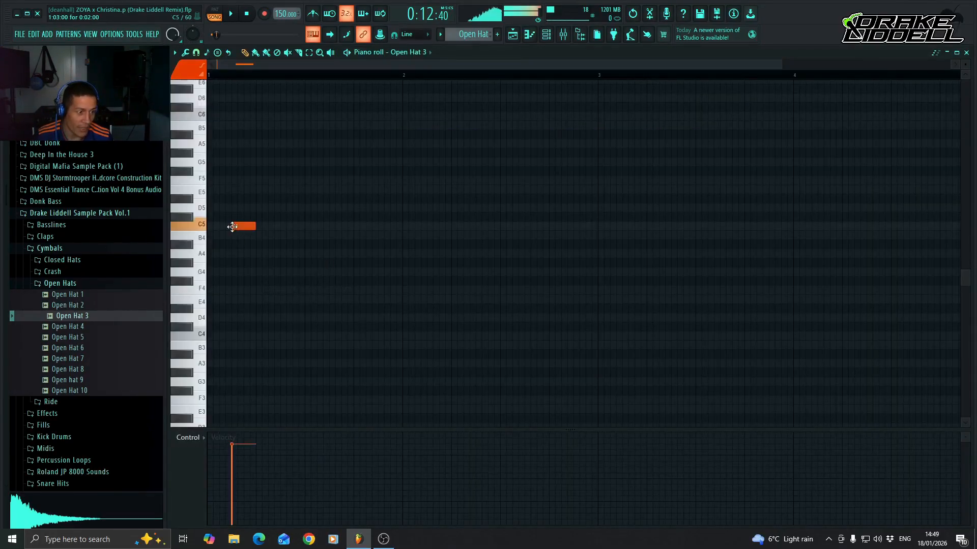
left_click(288, 227)
left_click(336, 227)
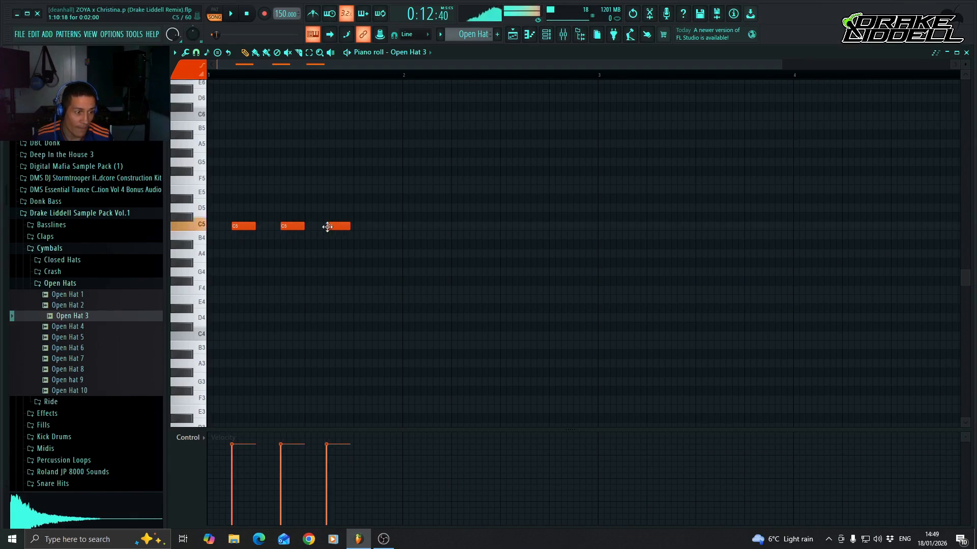
left_click(383, 226)
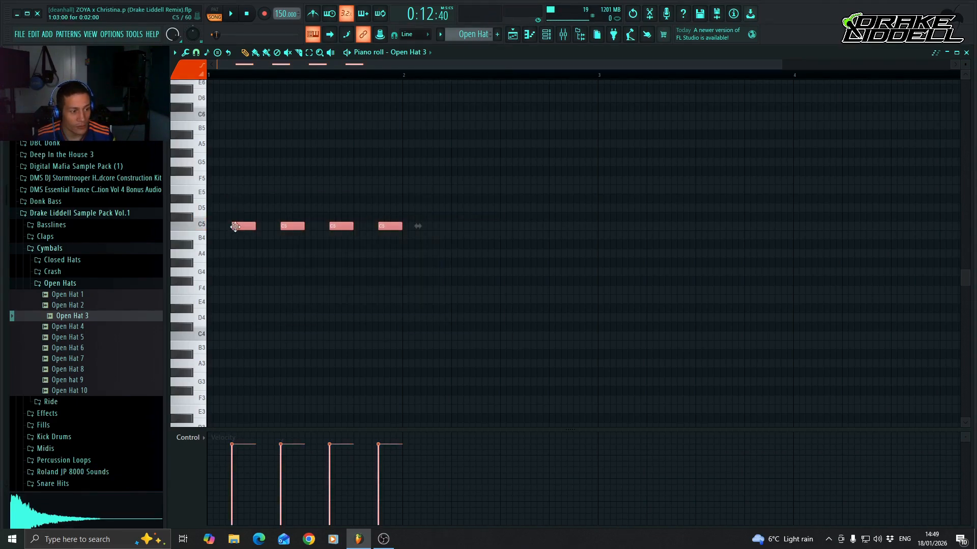
Duplicate the offbeat C5 notes across bars 2 to 4 and close the piano roll.
key("ctrl+b")
key("ctrl+b")
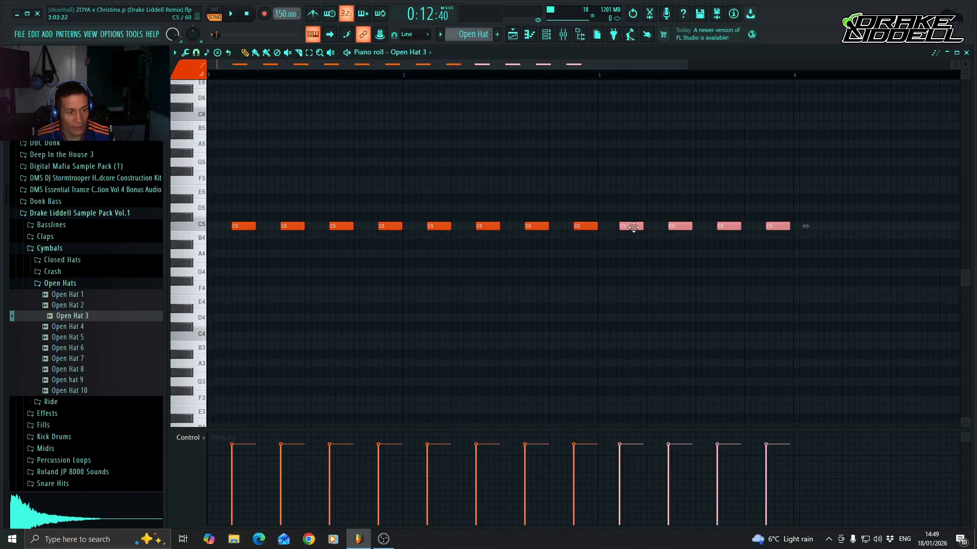
left_click_drag(635, 227, 829, 226, "shift")
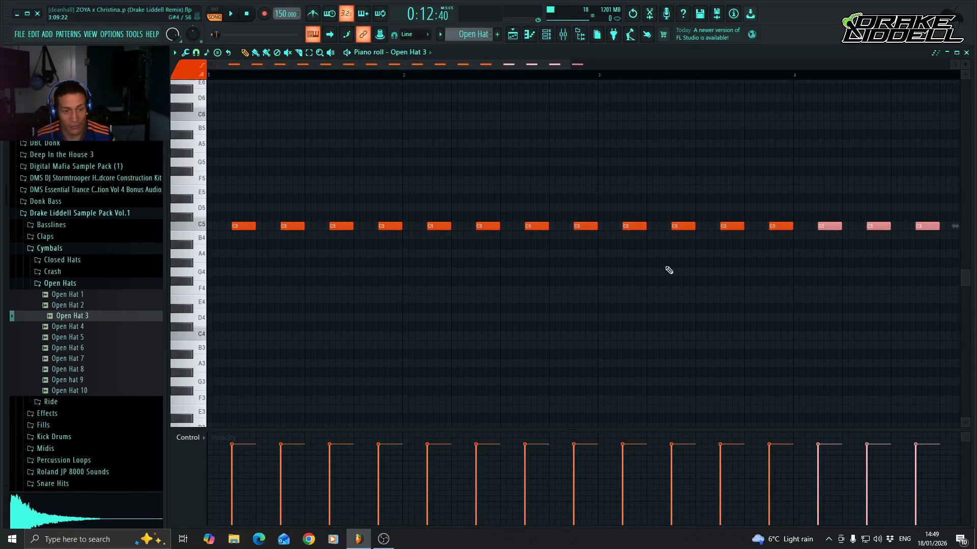
left_click(531, 35)
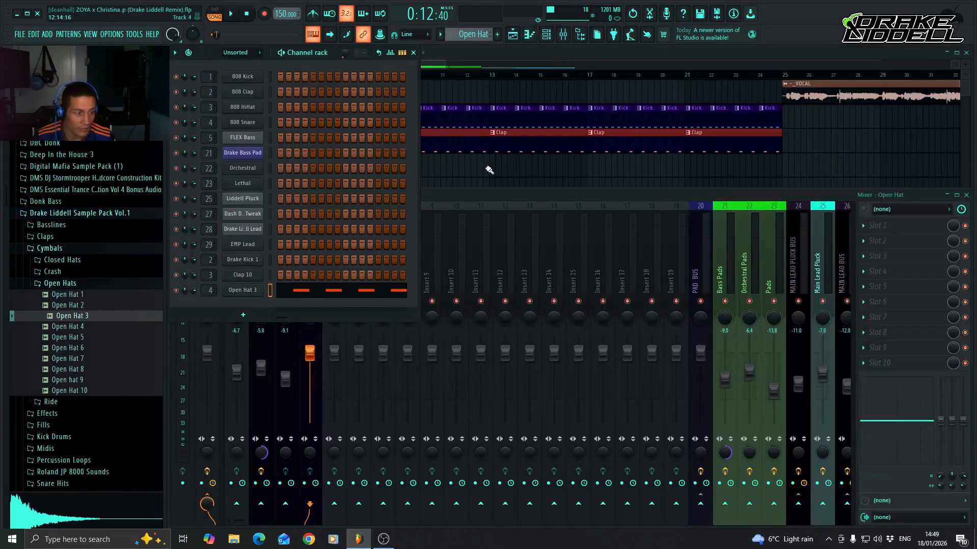
Paint the Open Hat pattern on playlist Track 4 from bar 9 up to bar 25, and give the track the Open Hat name and dark purple colour.
double_click(595, 54)
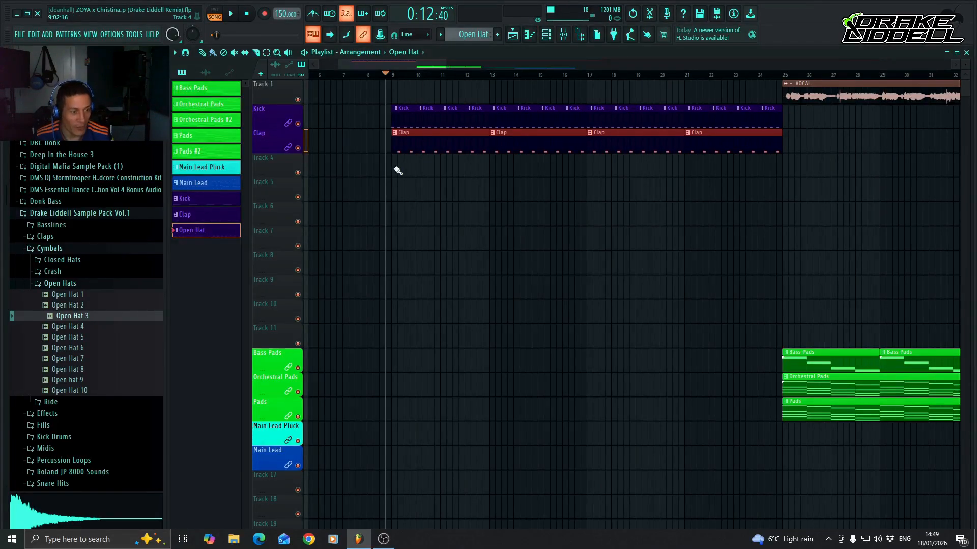
left_click_drag(397, 168, 718, 170)
right_click(276, 169)
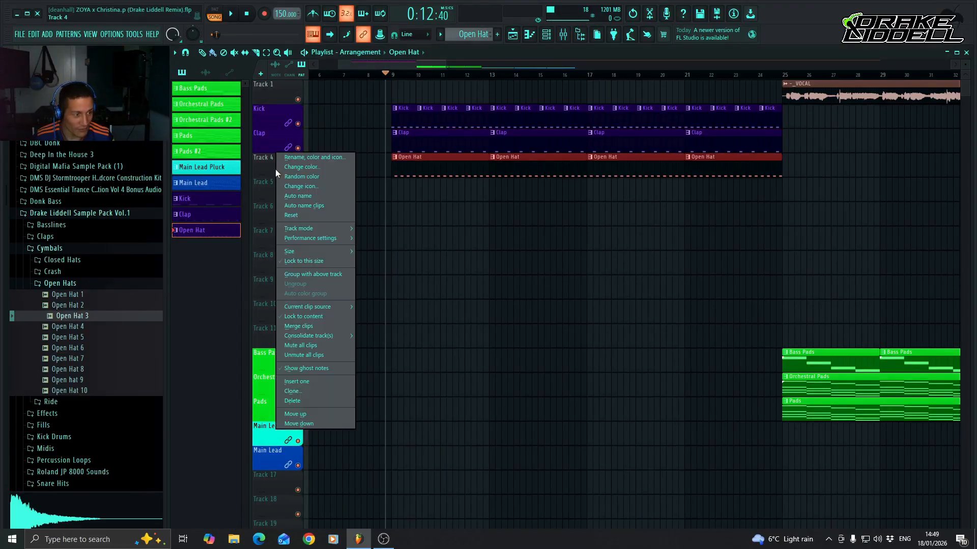
left_click(295, 318)
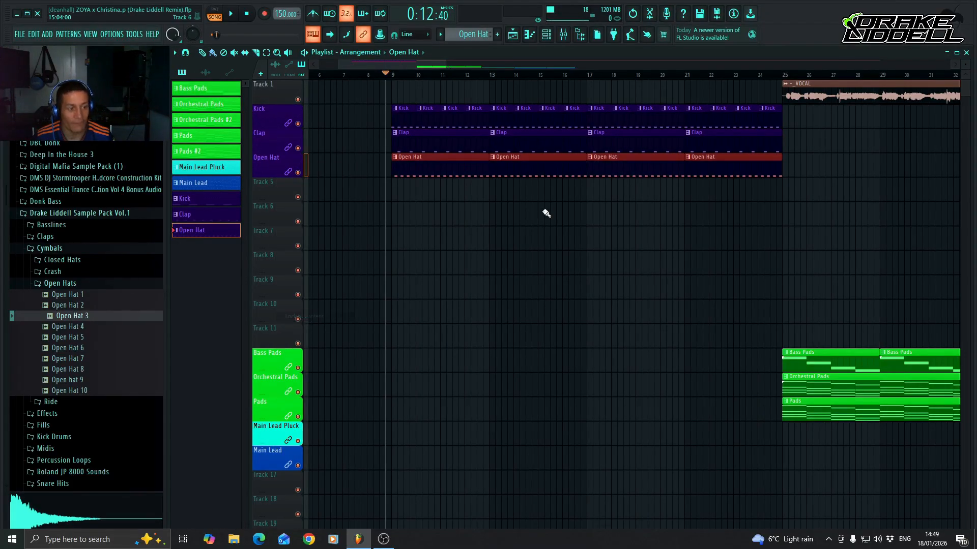
Lower the Open Hat mixer track to -3.6 dB and, with only its pattern playing, load Fruity Parametric EQ 2 in slot 1.
left_click(563, 34)
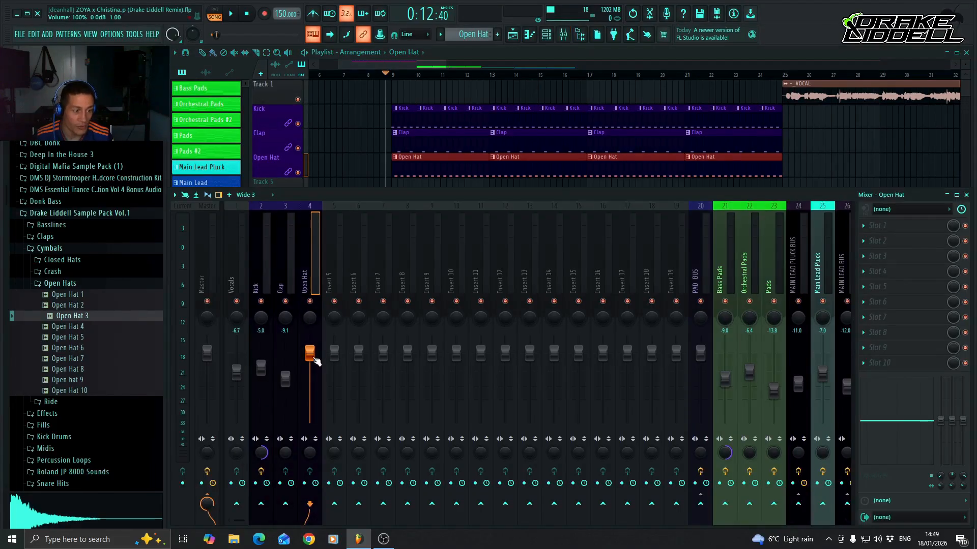
mouse_move(314, 358)
left_mouse_down()
mouse_move(314, 428)
mouse_move(314, 369)
left_mouse_up()
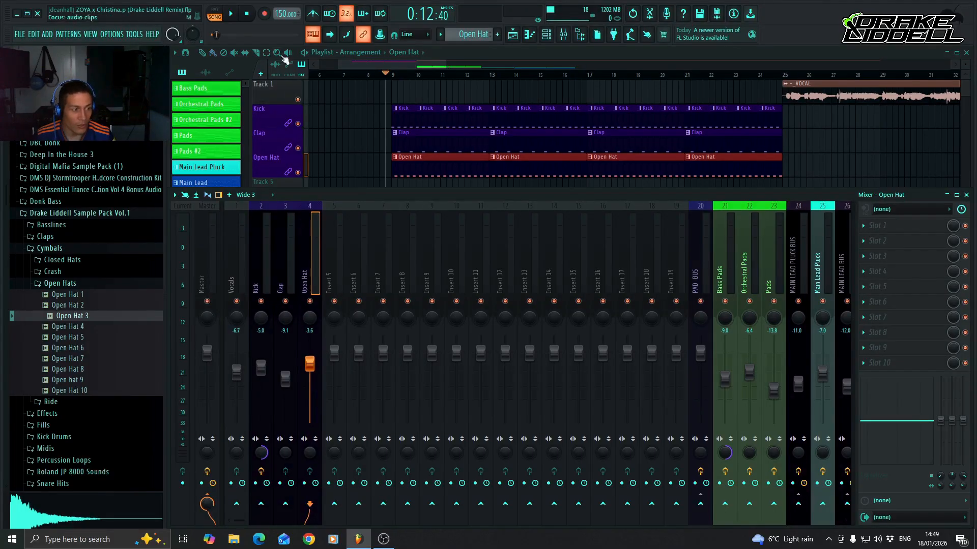
left_click(216, 13)
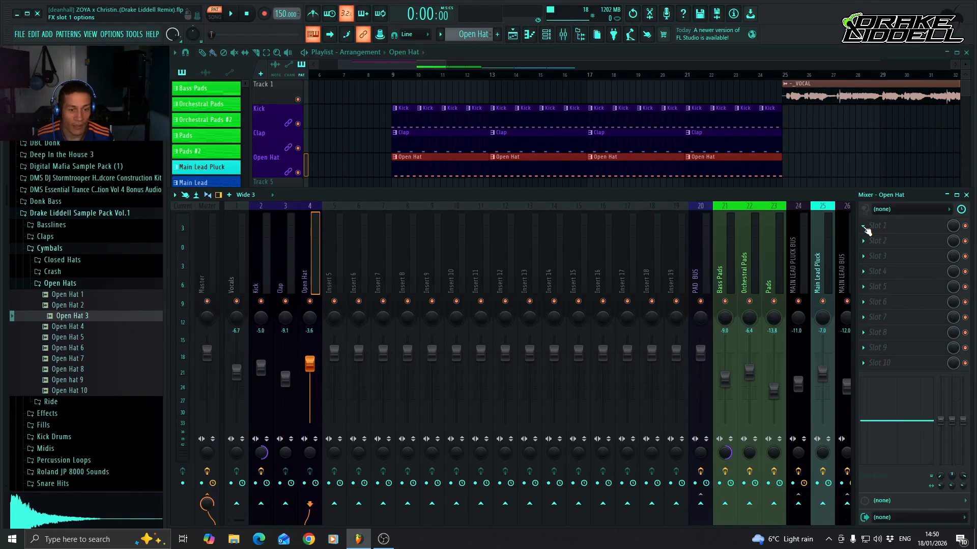
key("space")
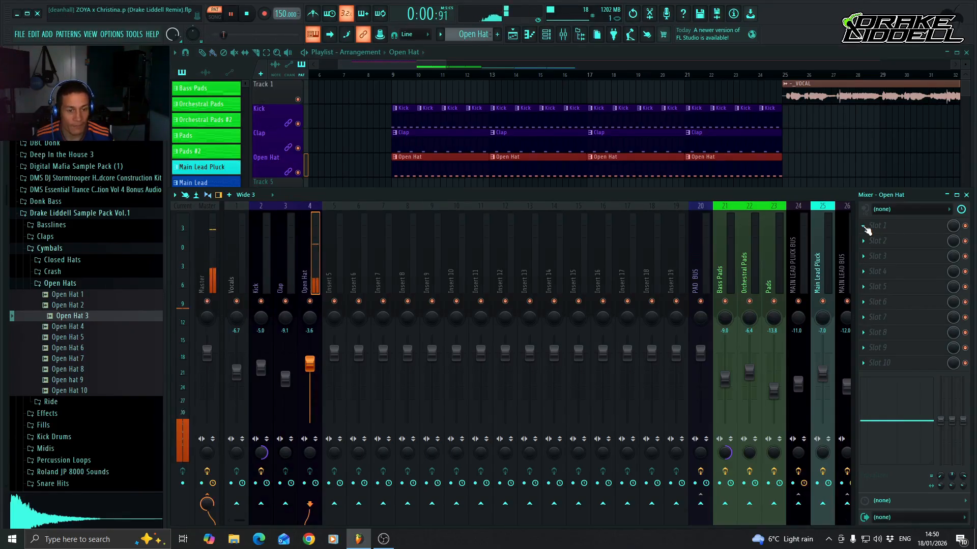
left_click(866, 226)
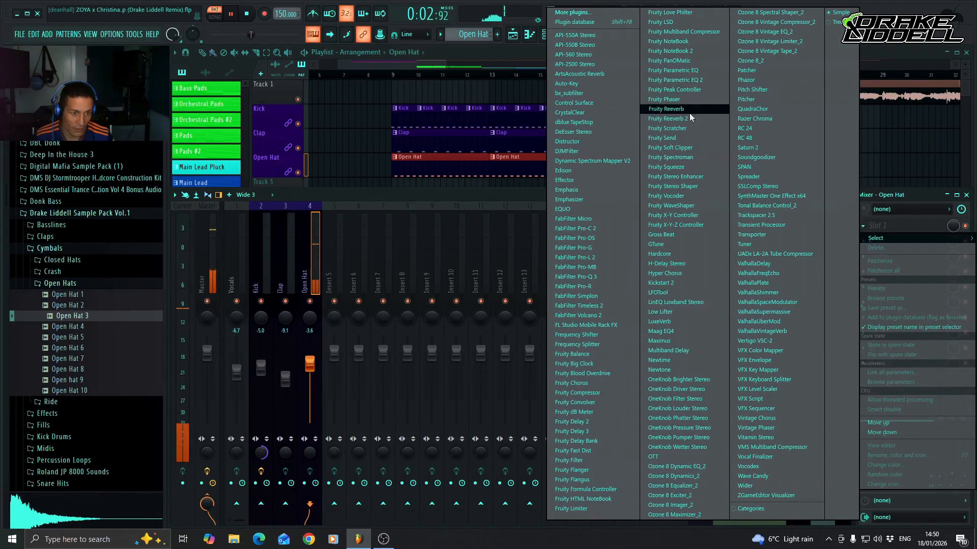
left_click(672, 80)
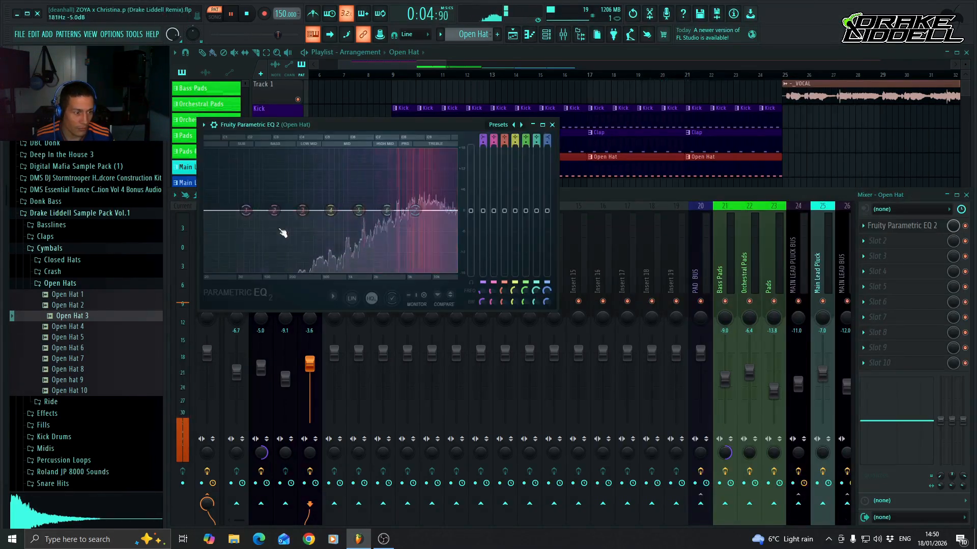
key("space")
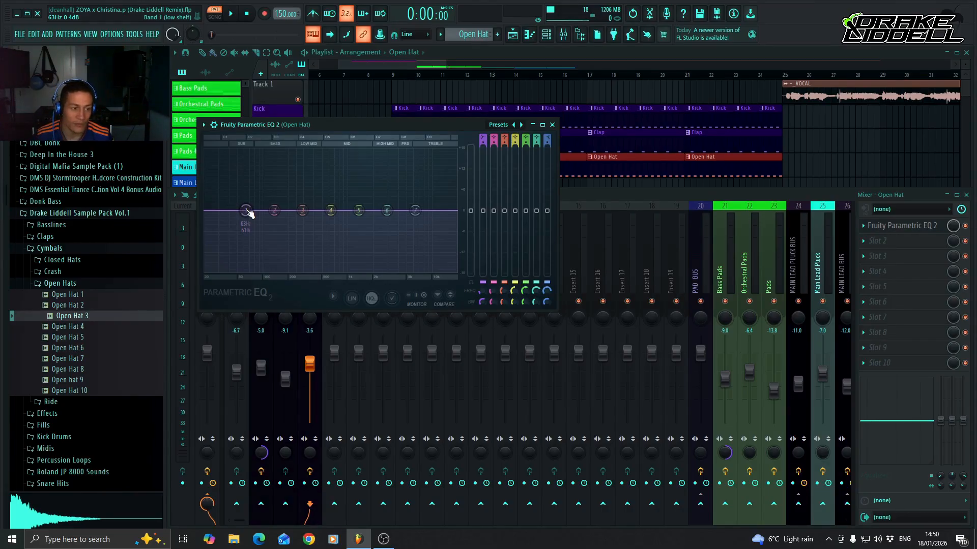
Cut the open hat's low end with EQ band 1 at -18 dB around 321 Hz and audition it.
left_click_drag(246, 211, 307, 273)
key("space")
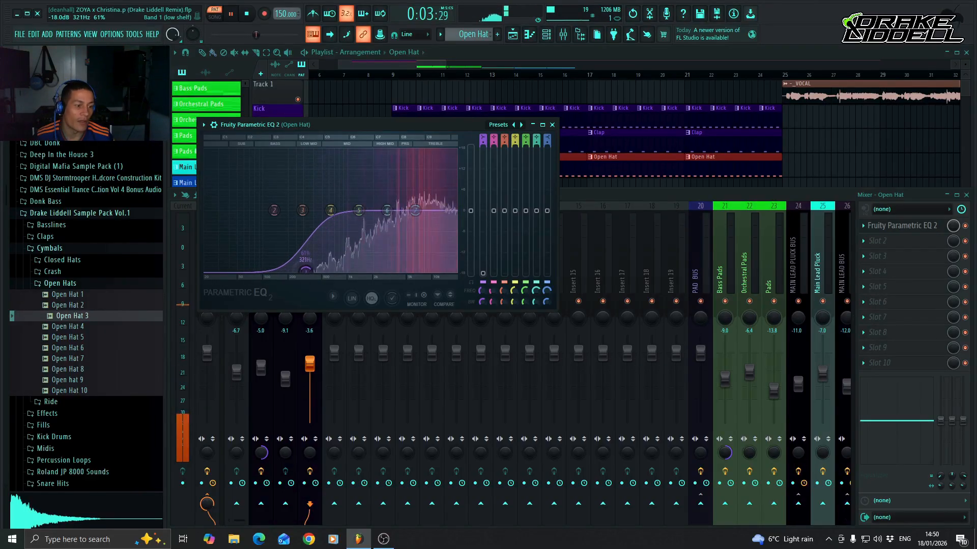
key("space")
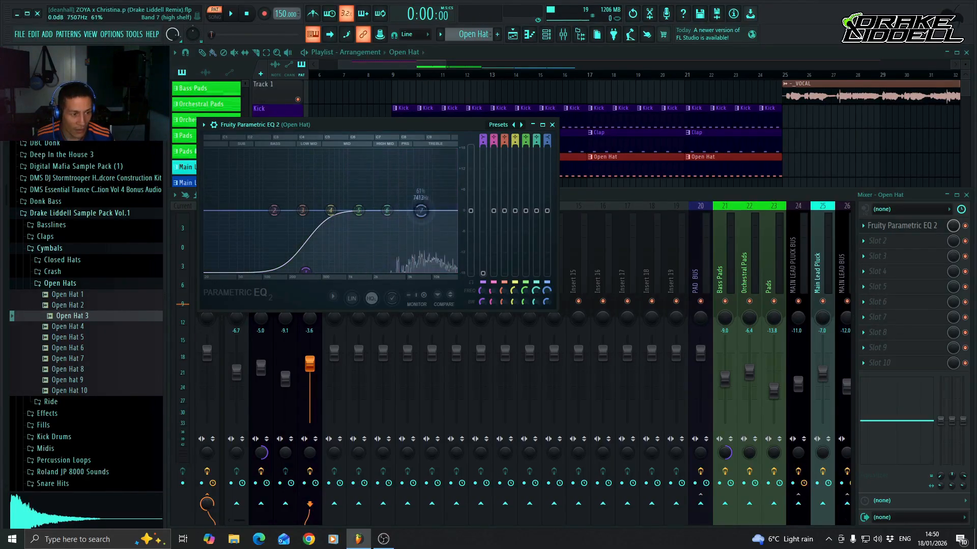
Boost EQ band 7 by about 1.2 dB near 13.6 kHz, dip band 6 slightly just below it, and close the equalizer.
left_click_drag(441, 208, 443, 207)
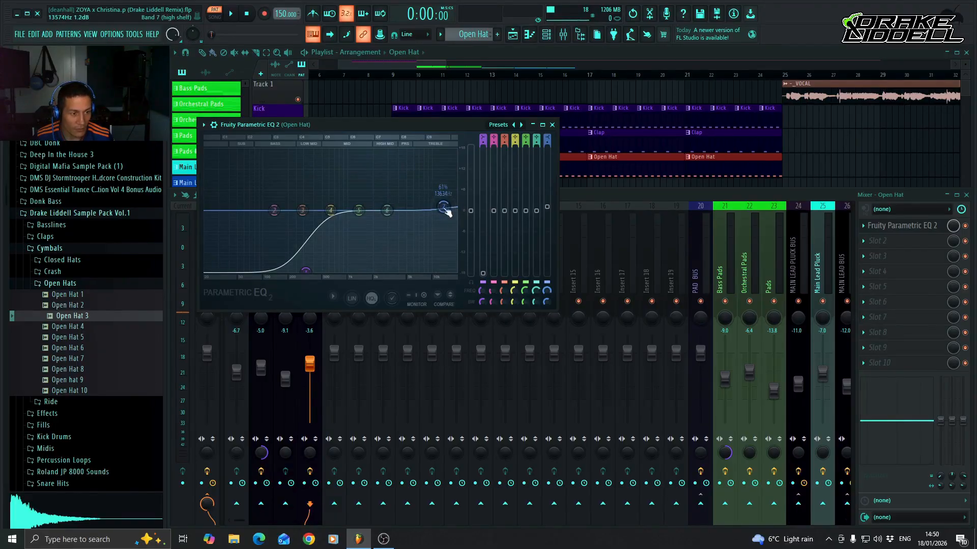
key("space")
left_click_drag(387, 210, 411, 218)
scroll(406, 218, "up", 3)
scroll(407, 219, "down", 5)
key("space")
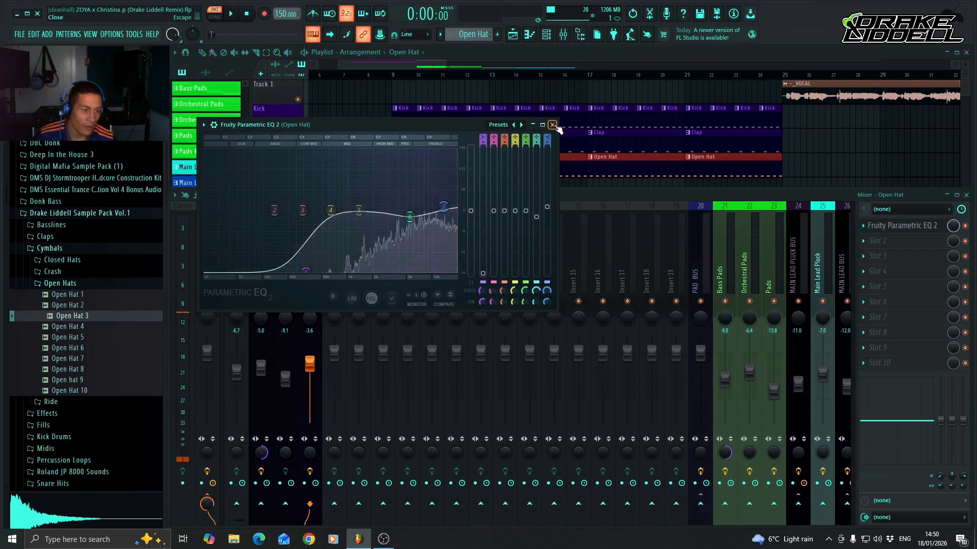
left_click(552, 125)
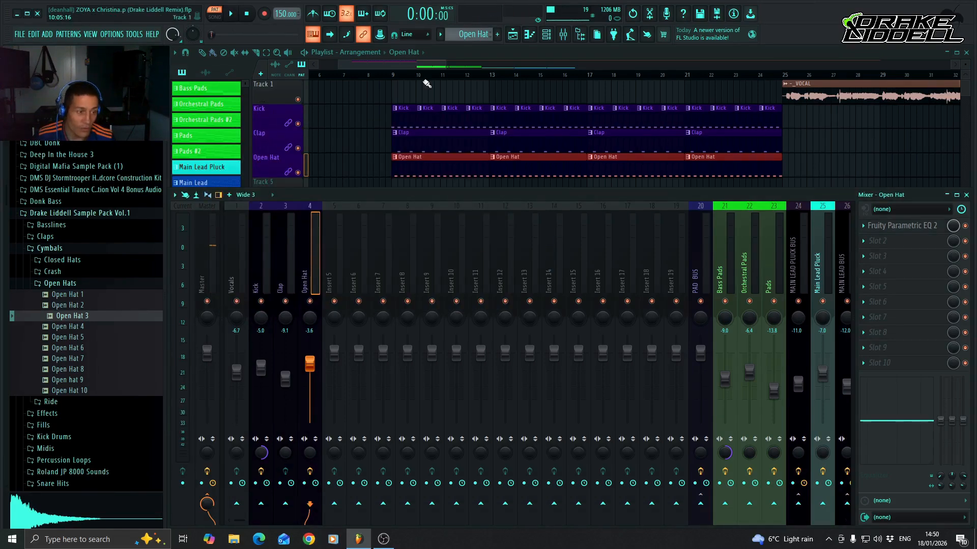
Pull the Open Hat fader fully down, play the song from just before bar 9, and raise the track to -6.9 dB against the kick and clap.
left_click_drag(312, 364, 312, 423)
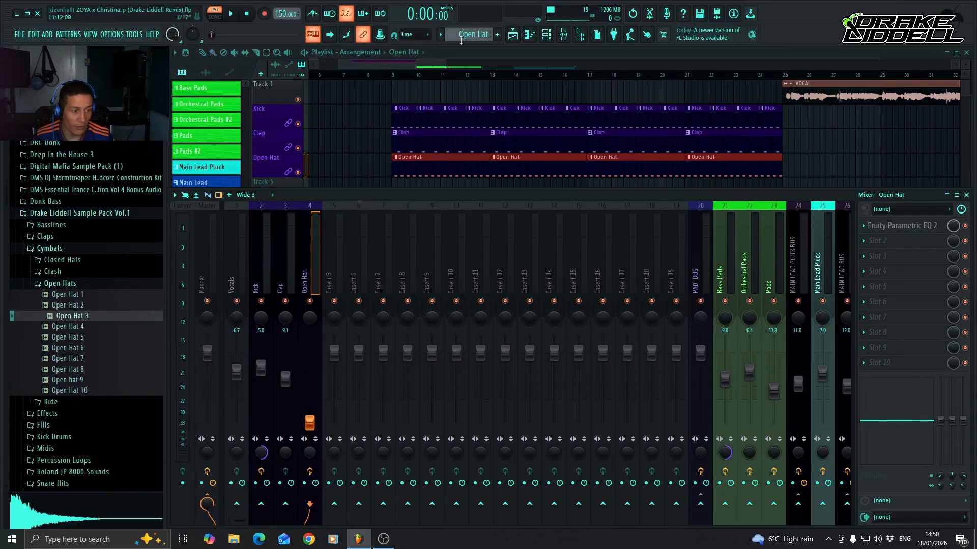
left_click(388, 75)
key("space")
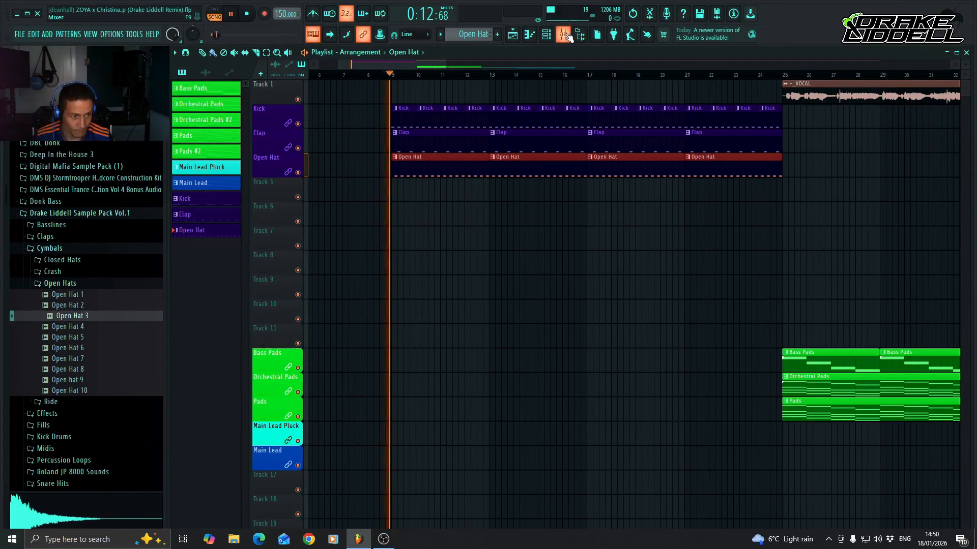
key("F9")
left_click_drag(310, 423, 310, 373)
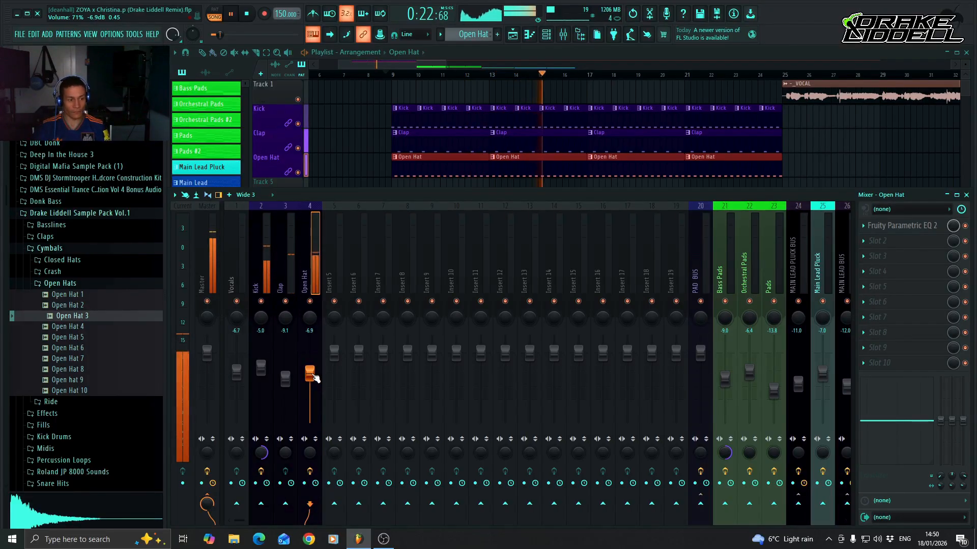
key("space")
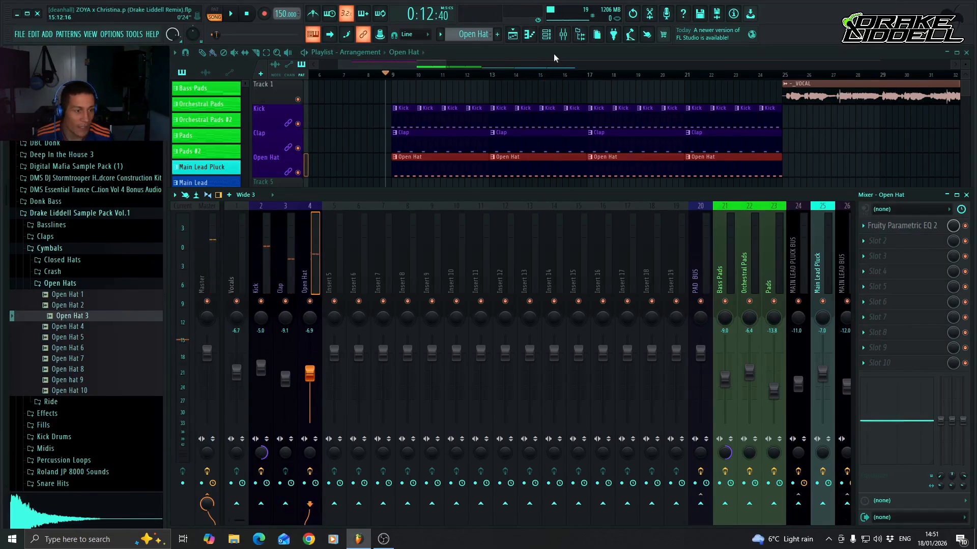
Bring up the channel rack and collapse the Open Hats and Cymbals folders of Drake Liddell Sample Pack Vol.1.
left_click(545, 39)
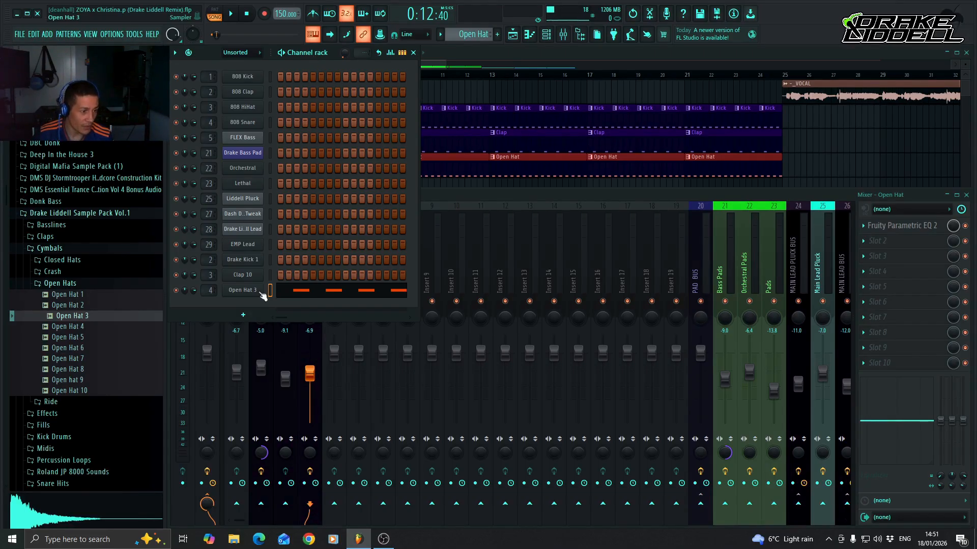
left_click(94, 288)
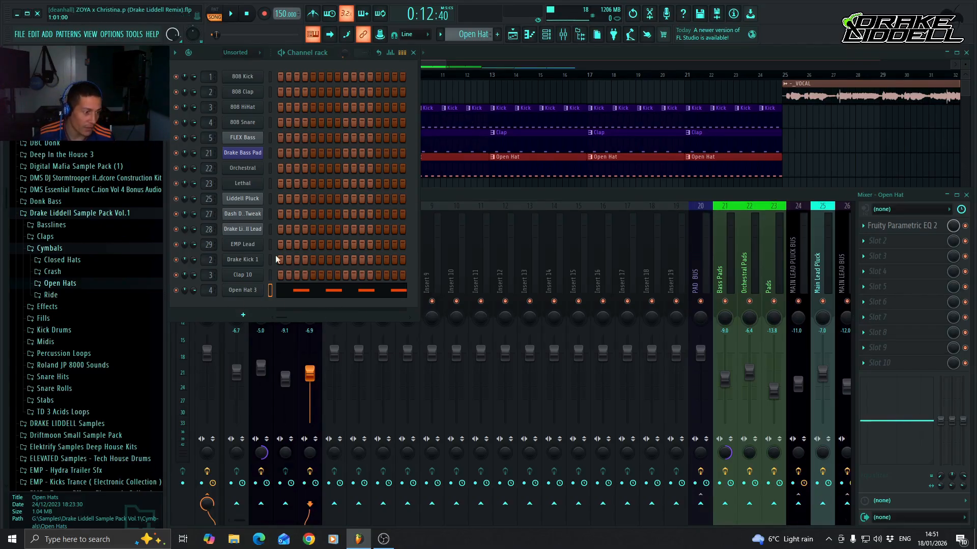
left_click(452, 195)
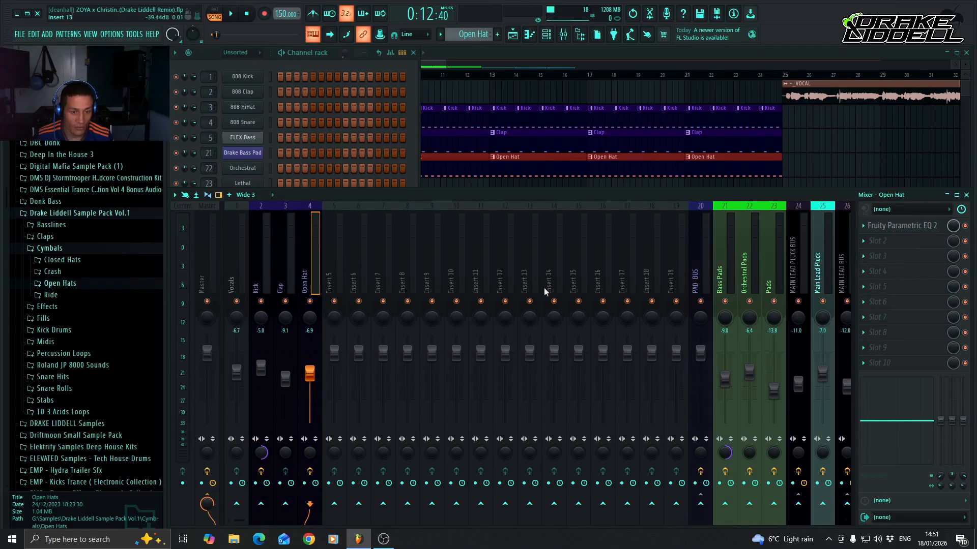
left_click(317, 53)
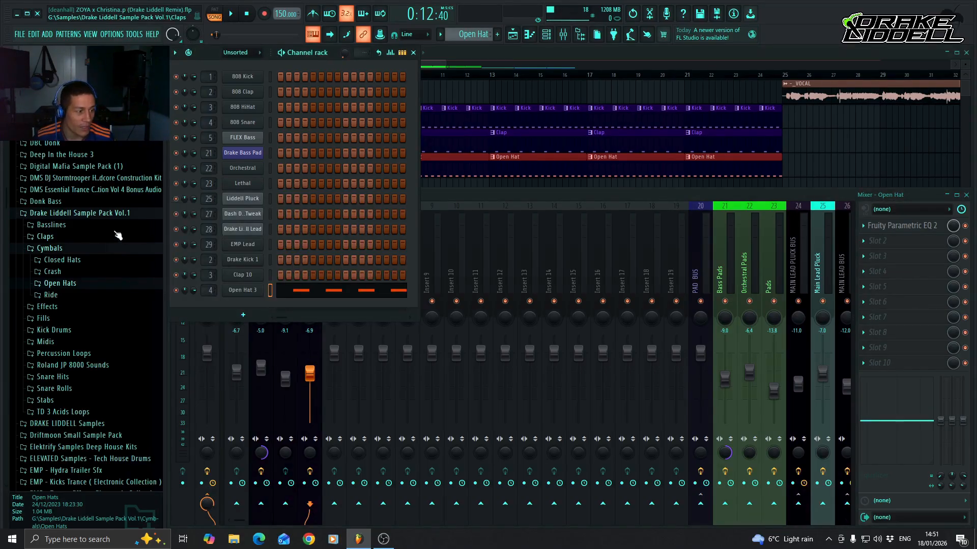
left_click(85, 251)
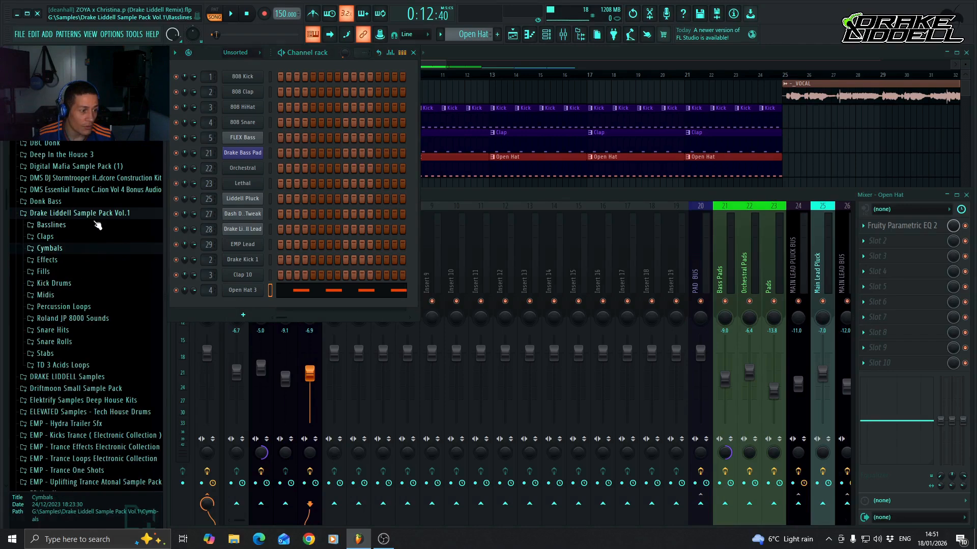
Bring the playlist forward and open the Closed Hats folder under Cymbals in Drake Liddell Sample Pack Vol.1.
left_click(101, 212)
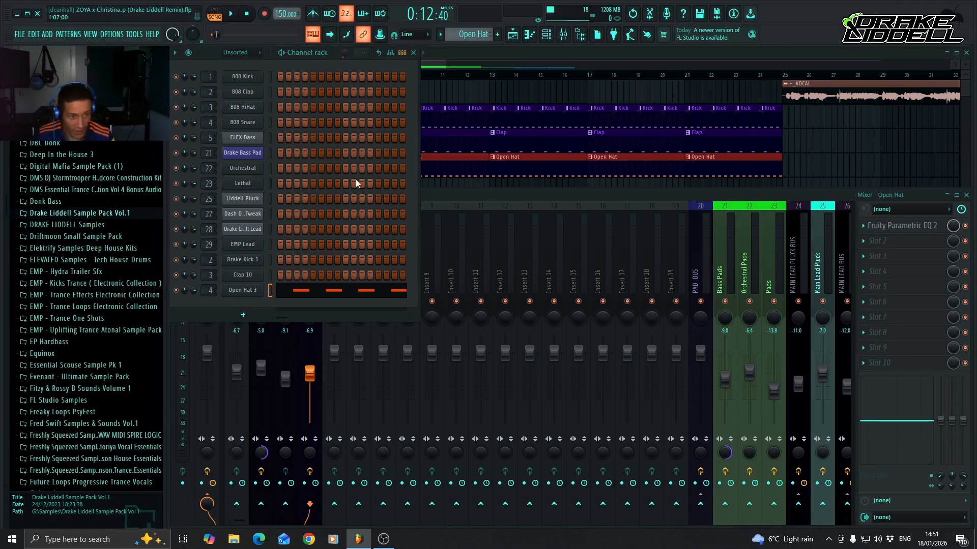
left_click(542, 54)
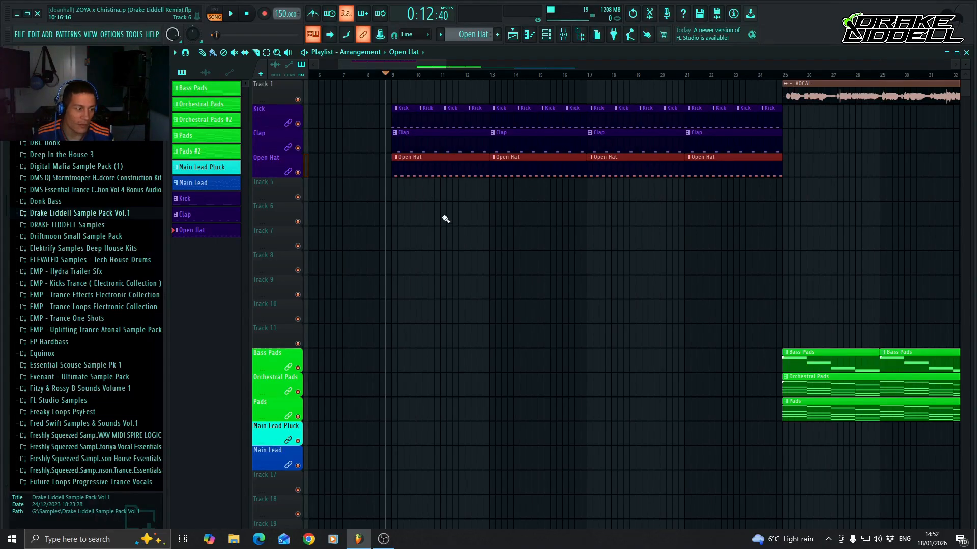
left_click(106, 214)
left_click(64, 249)
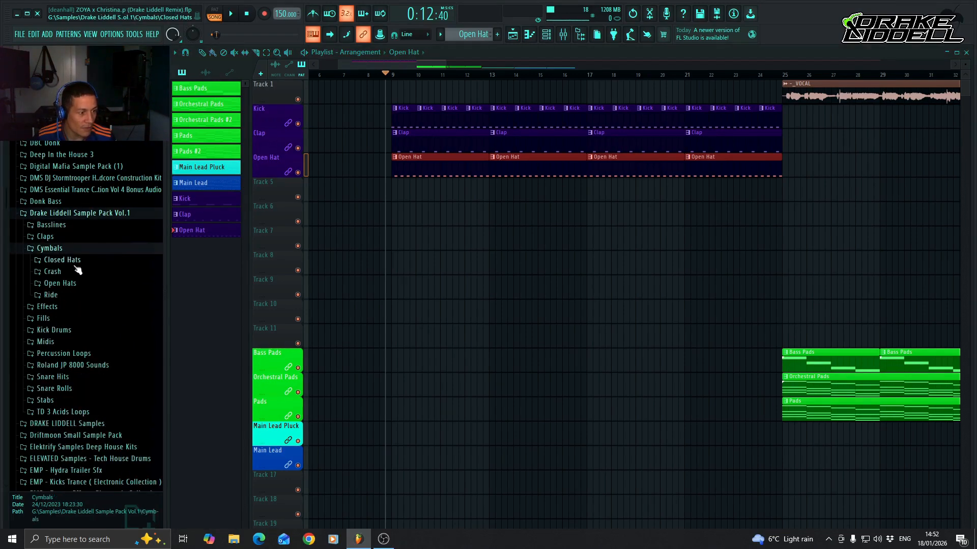
left_click(75, 260)
Audition the Closed Hat samples in the folder, comparing them before returning to Closed Hat 1.
left_click(75, 271)
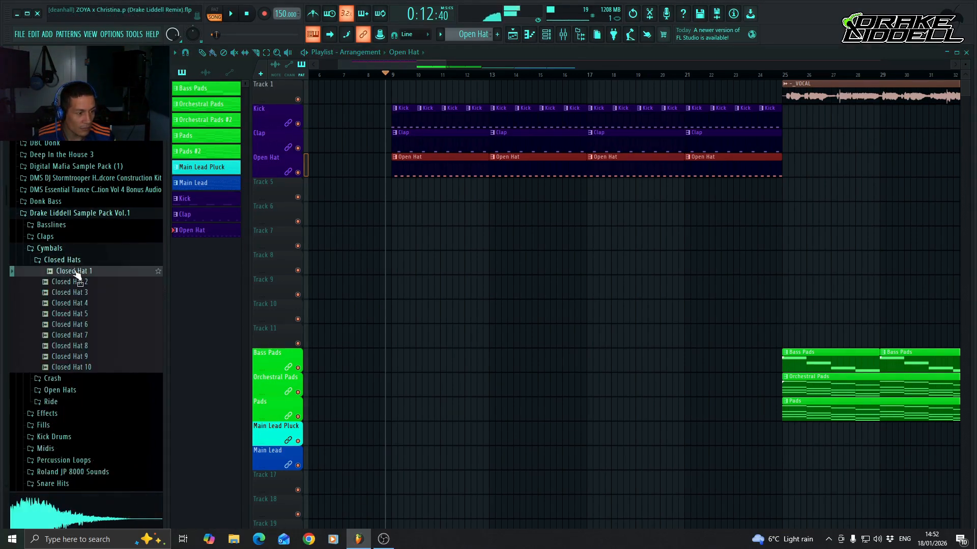
left_click(77, 282)
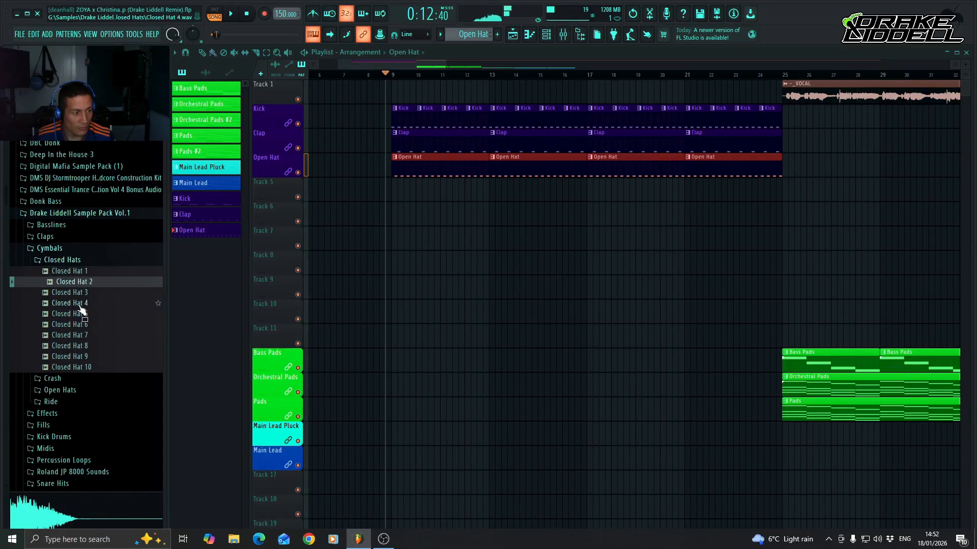
left_click(80, 293)
key("Down")
key("Down")
key("Up")
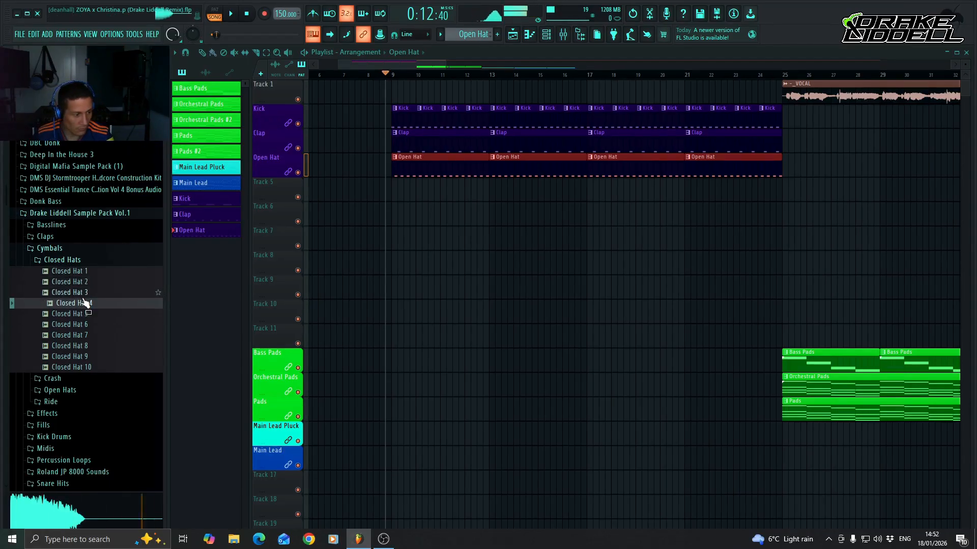
key("Up")
key("Down")
key("Down")
key("Down")
key("Down")
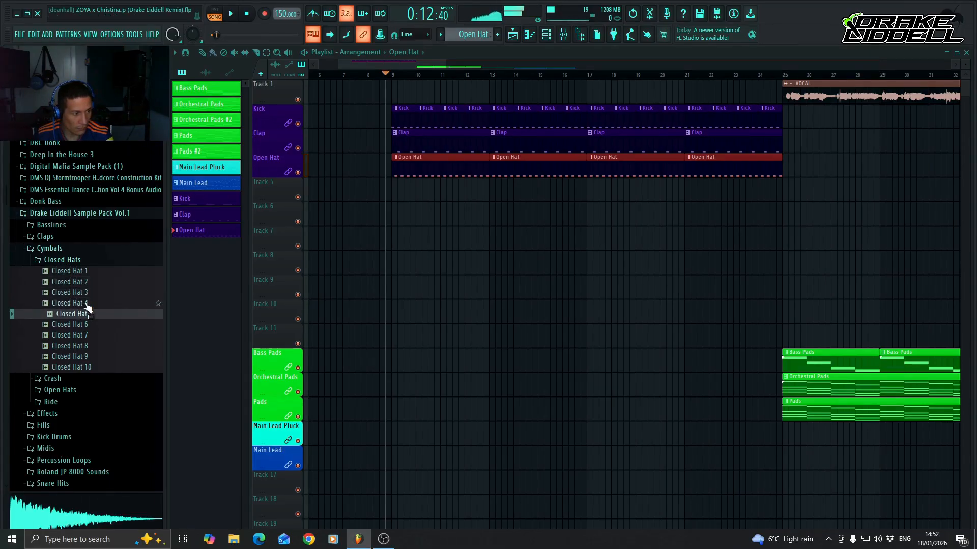
key("Down")
key("Up")
key("Up")
key("Up")
key("Up")
key("Up")
key("Up")
key("Up")
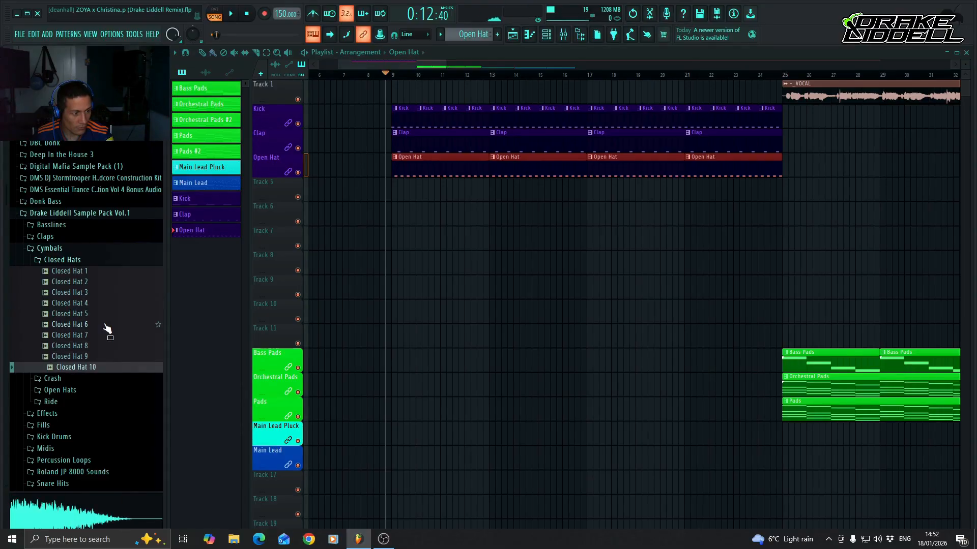
key("Up")
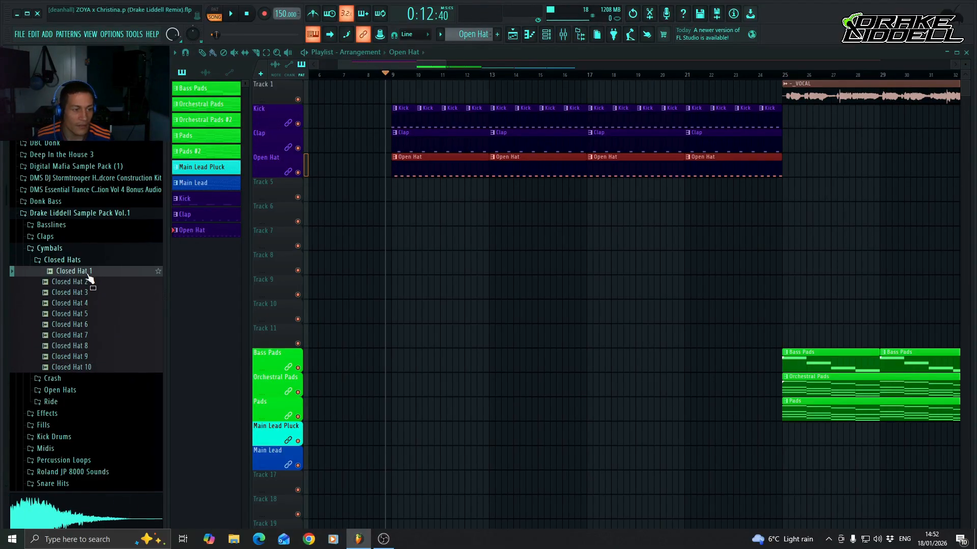
Create a new empty pattern and add the Closed Hat 1 sample as a new channel below Open Hat 1.
left_click(546, 34)
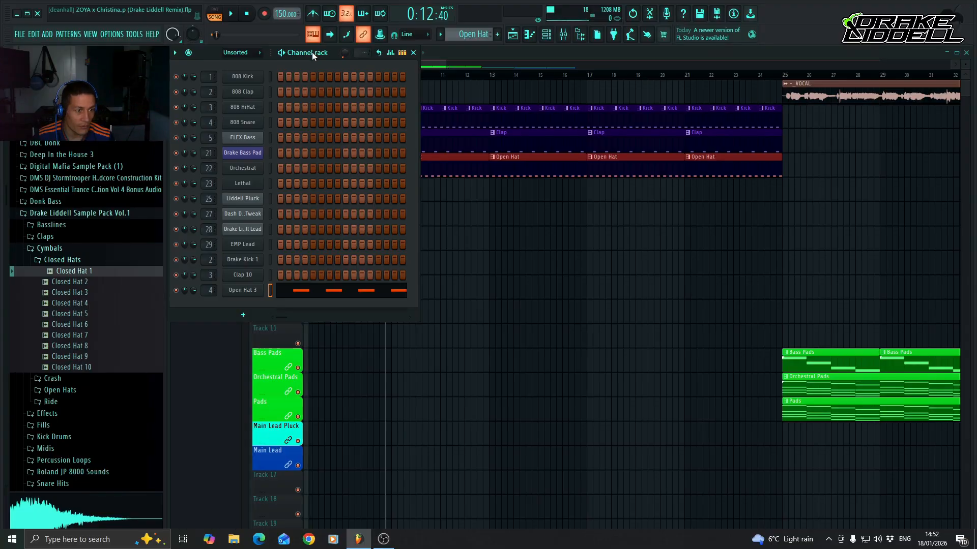
key("F4")
left_click(90, 275)
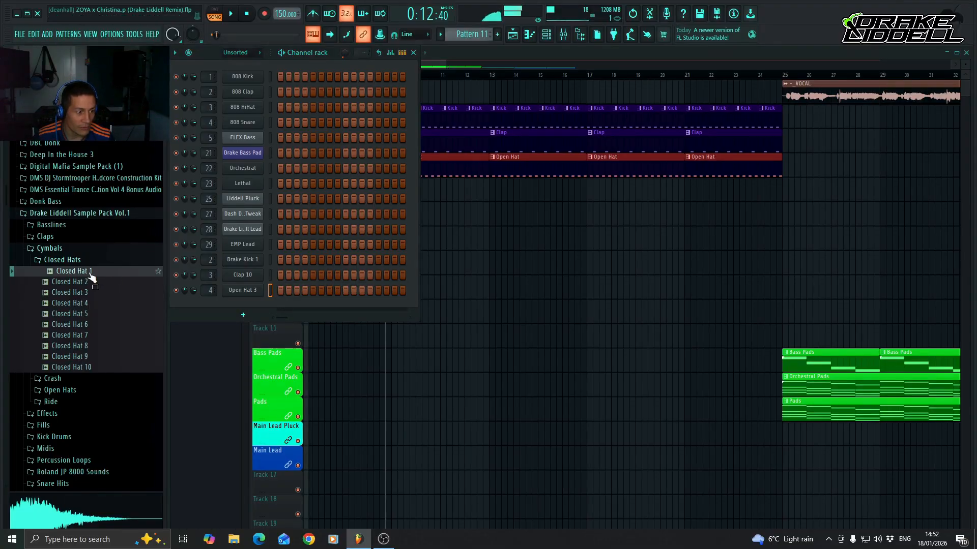
left_click_drag(84, 274, 239, 306)
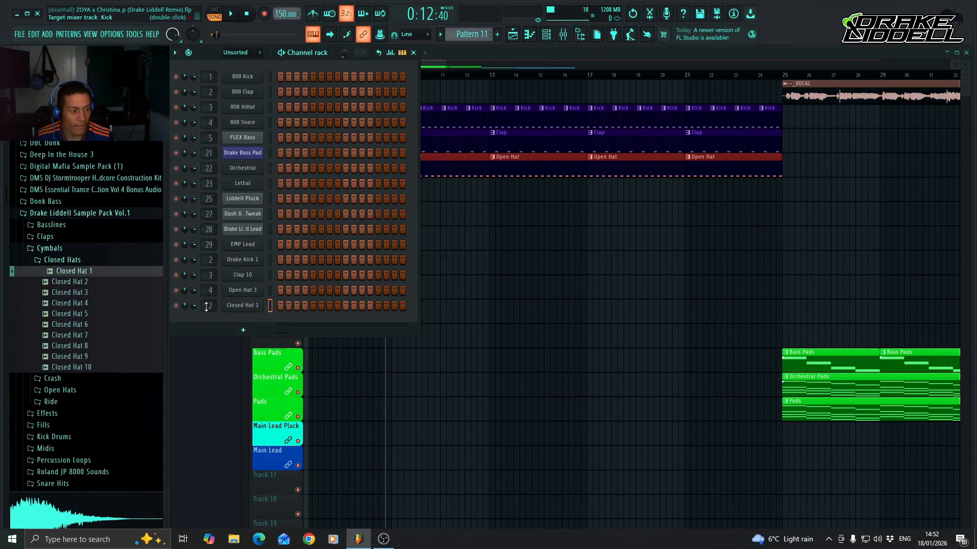
Route the Closed Hat 1 channel to mixer track 5.
double_click(207, 305)
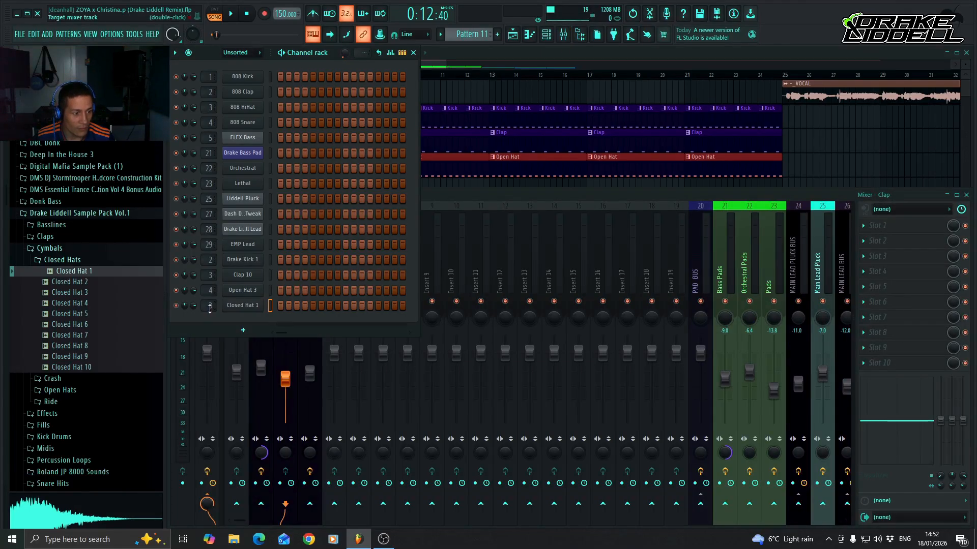
scroll(210, 306, "up", 2)
left_click(465, 190)
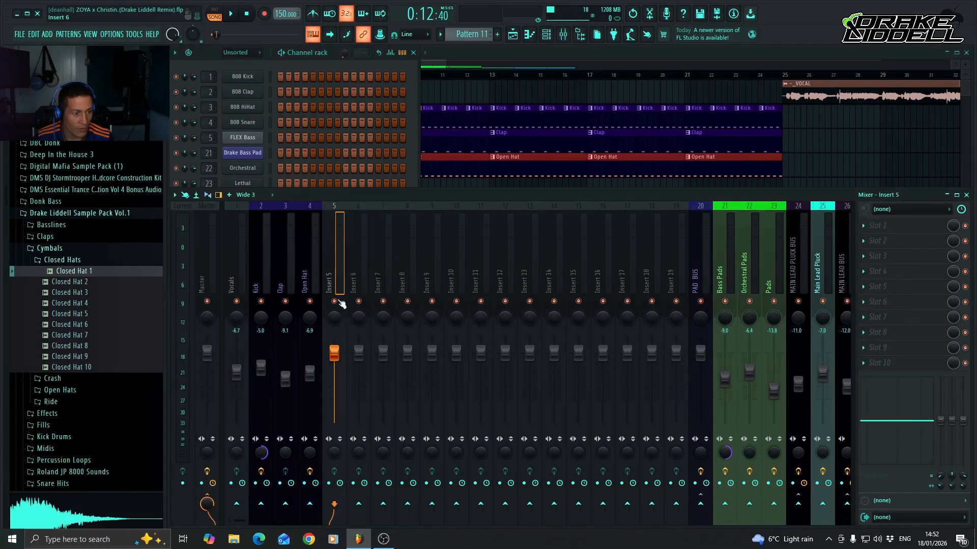
Rename the new pattern as Closed Hat and give it the previously used dark purple colour #1F0052.
left_click(472, 34)
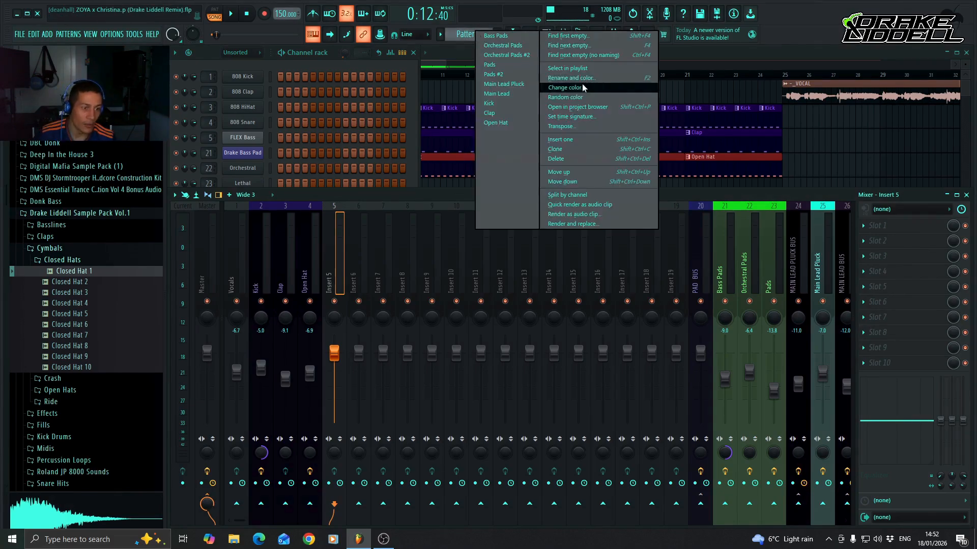
left_click(582, 84)
key("BackSpace")
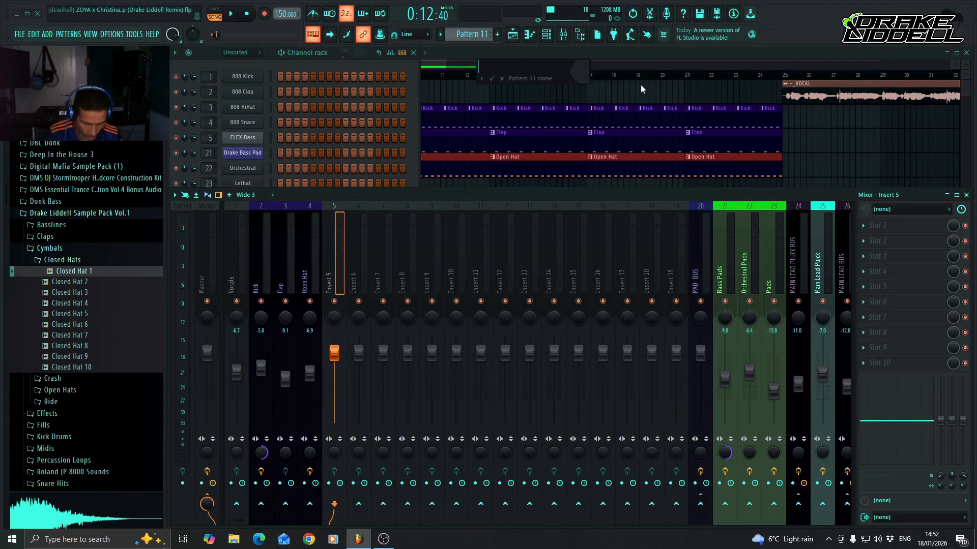
type("Closed")
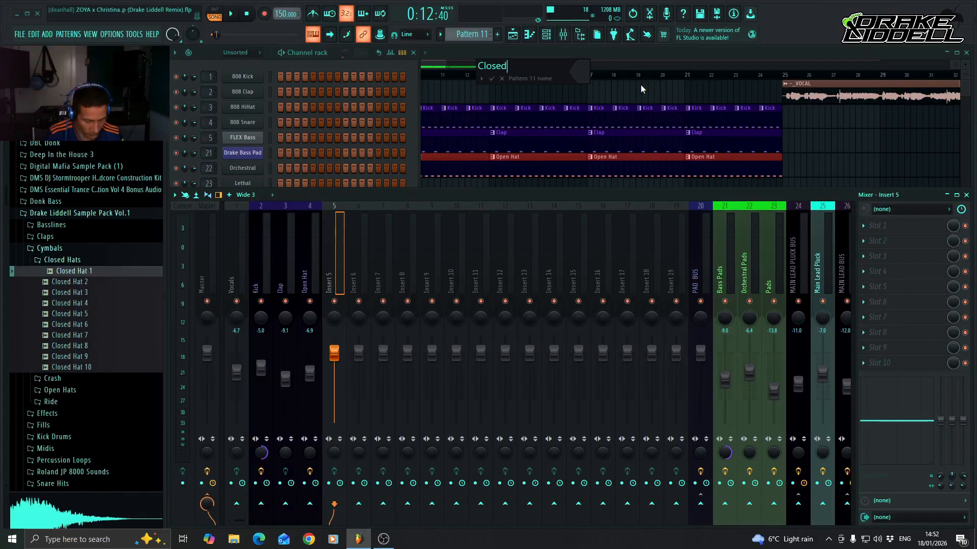
type(" Hat")
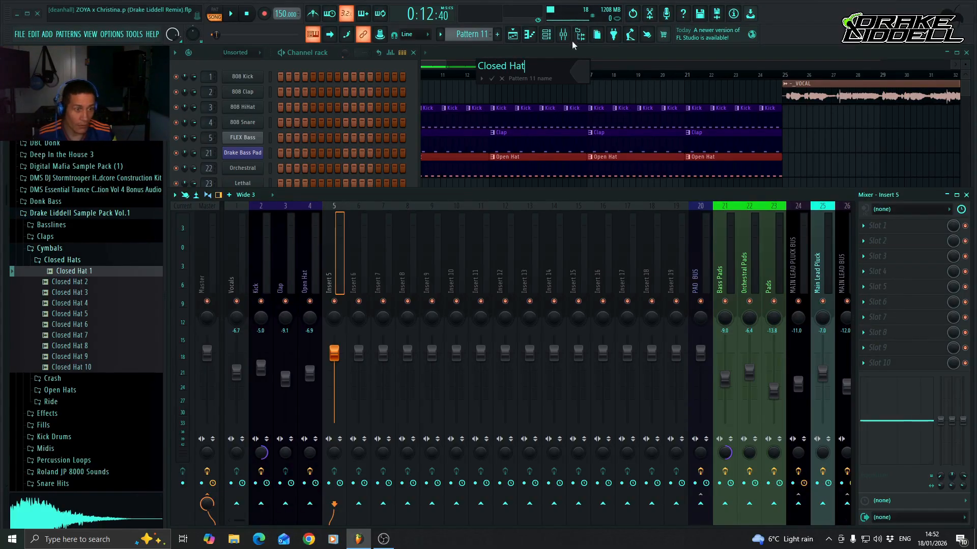
left_click(582, 74)
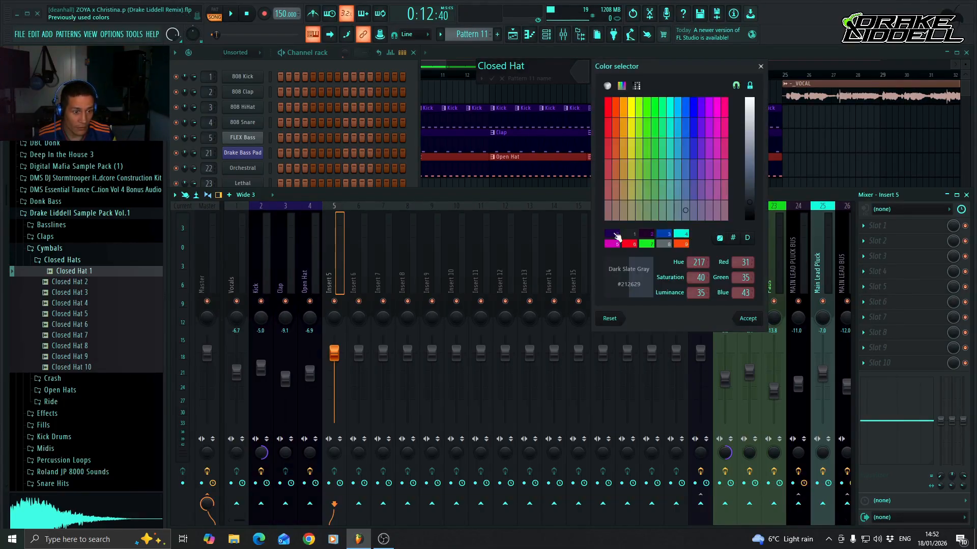
left_click(617, 235)
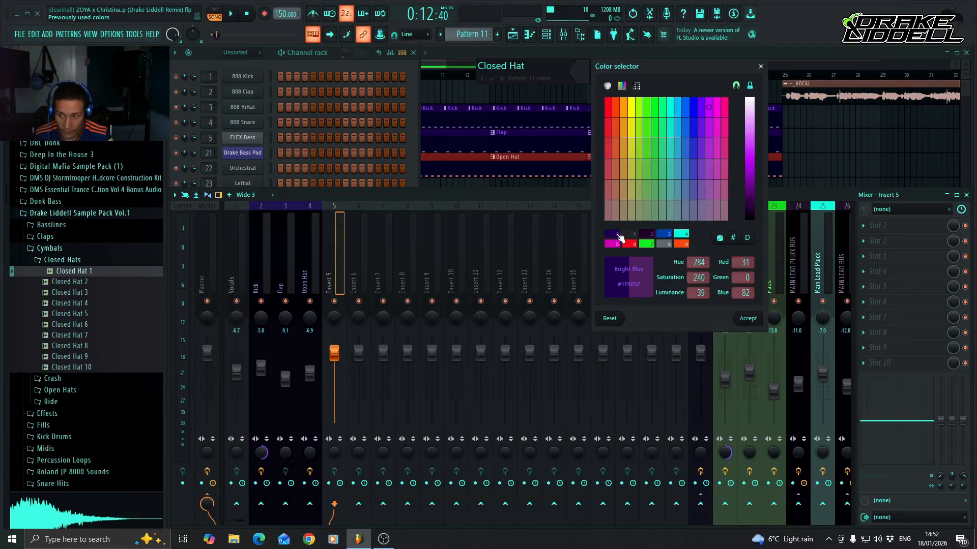
key("Return")
key("Return")
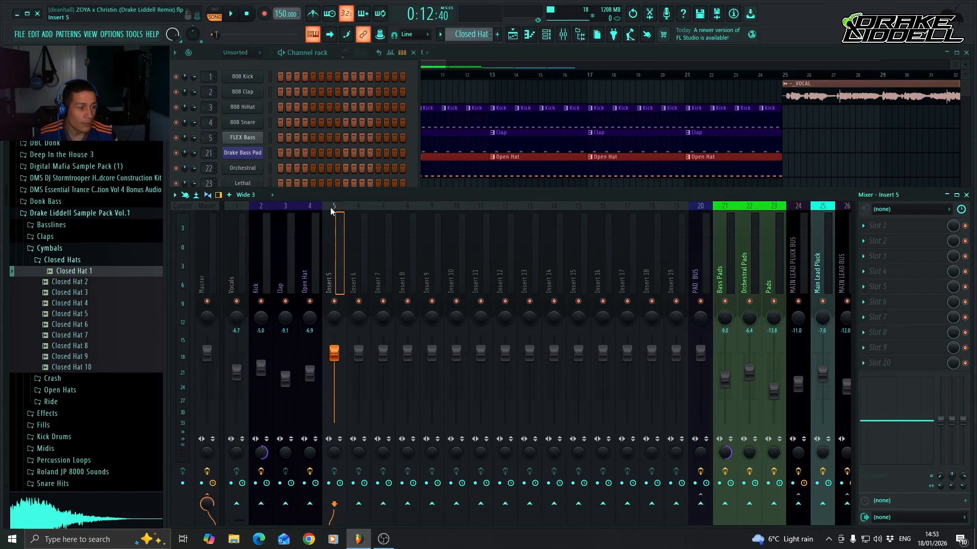
Name mixer track 5 Closed Hat and colour it the same dark purple, #1F0052.
right_click(344, 255)
left_click(359, 166)
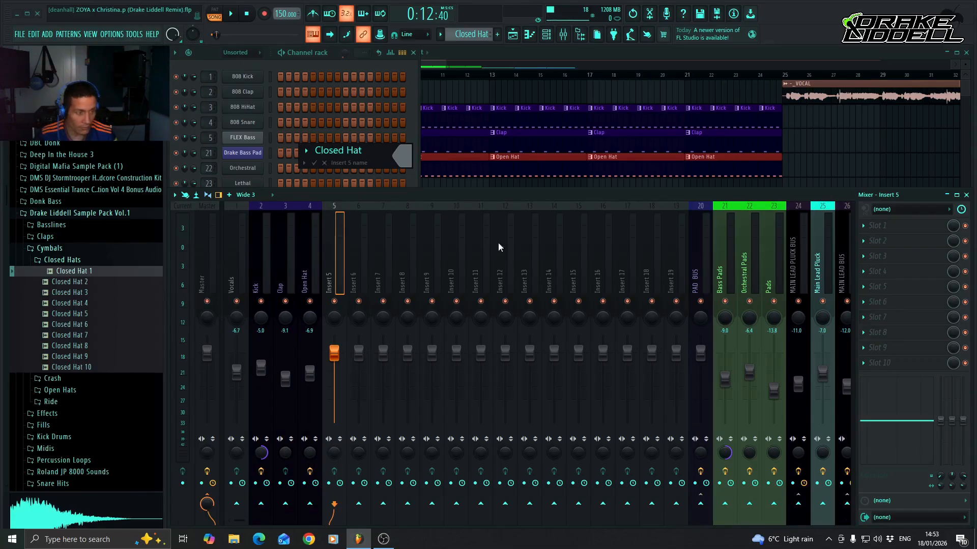
left_click(402, 156)
left_click(436, 318)
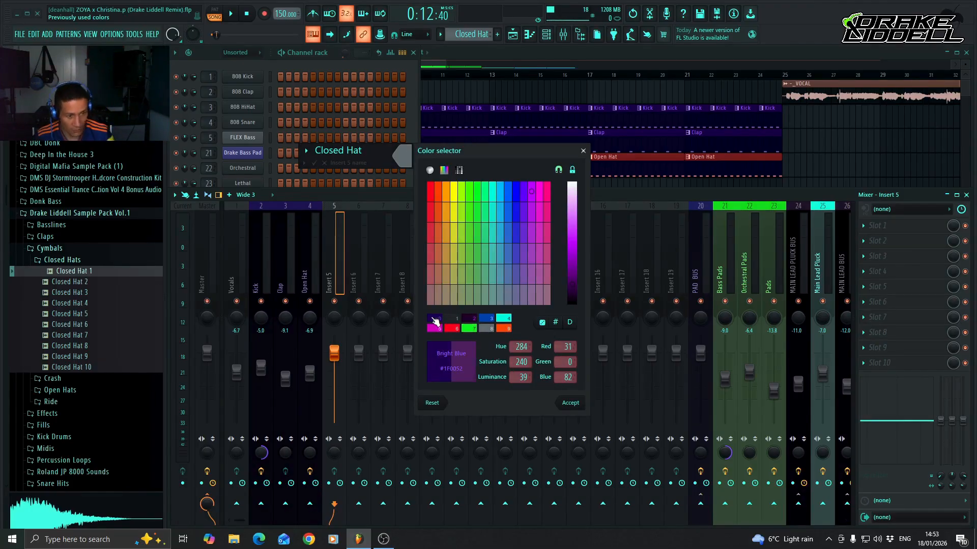
key("Return")
key("Return")
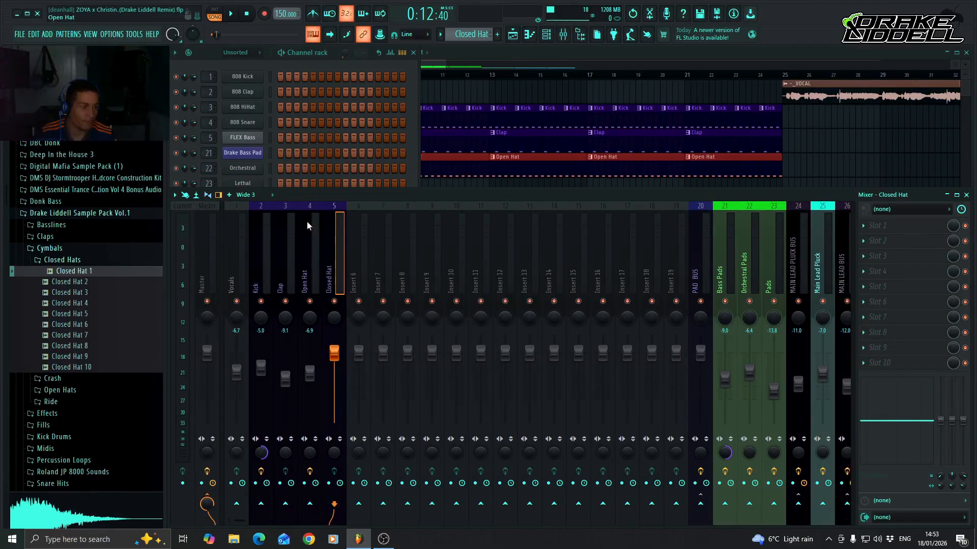
Check the Closed Hat 1 channel's sampler settings, close them and open the channel in the piano roll.
left_click(313, 54)
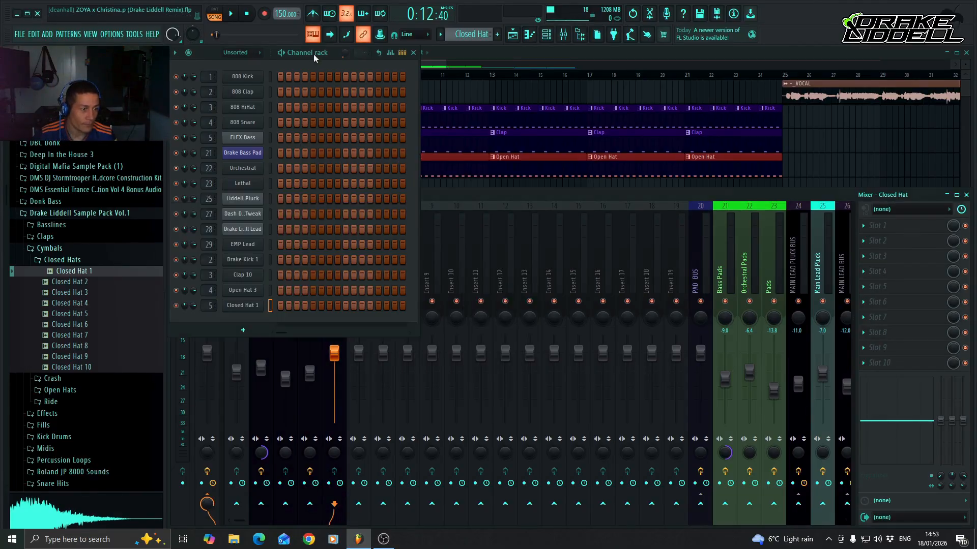
left_click(243, 306)
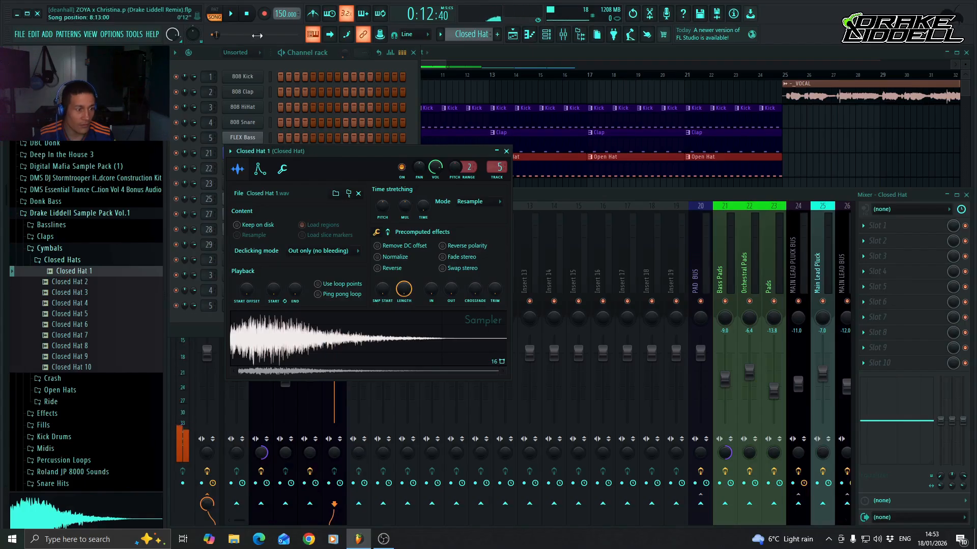
left_click(297, 59)
left_click(507, 151)
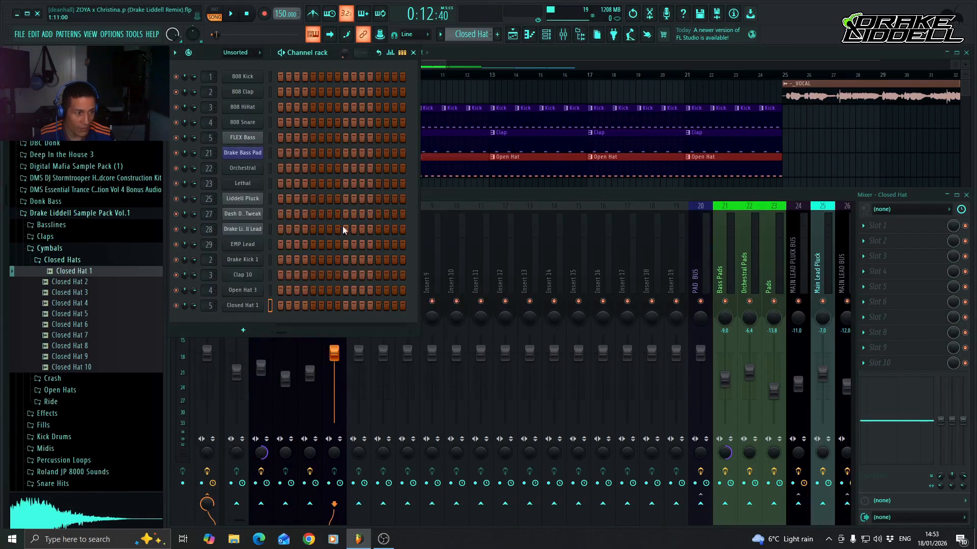
right_click(256, 308)
left_click(306, 306)
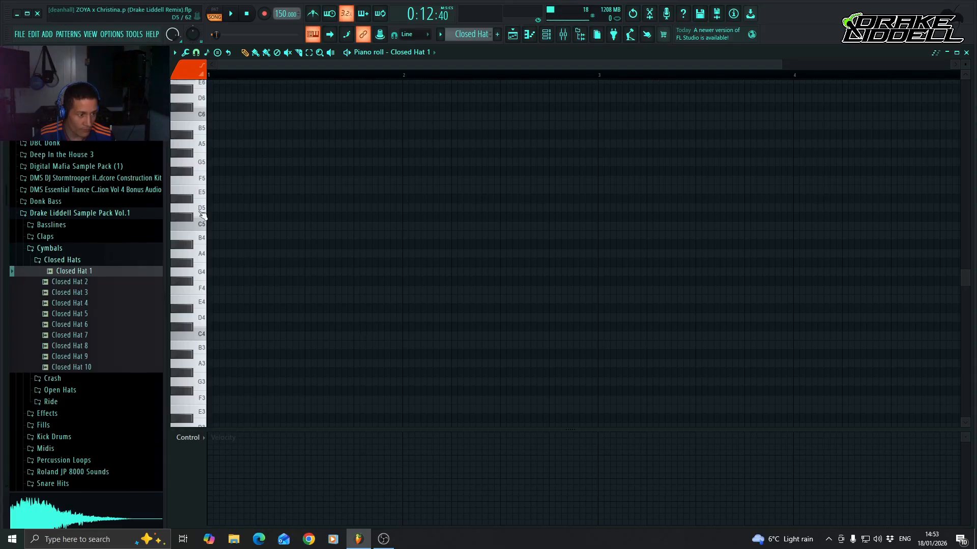
Place four consecutive one-step C5 notes from the start of bar 1 and lower the first three velocities into a rising ramp.
left_click(212, 227)
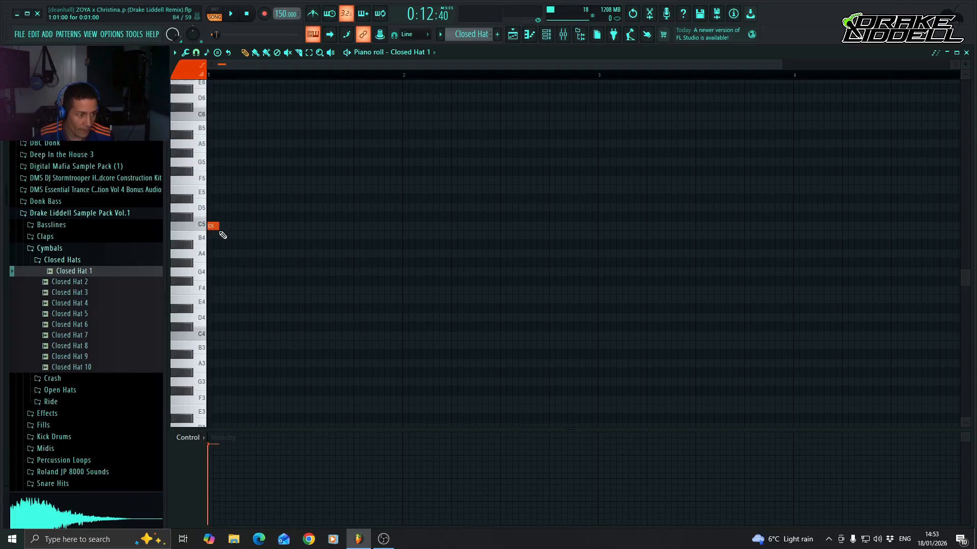
left_click(224, 227)
left_click(236, 227)
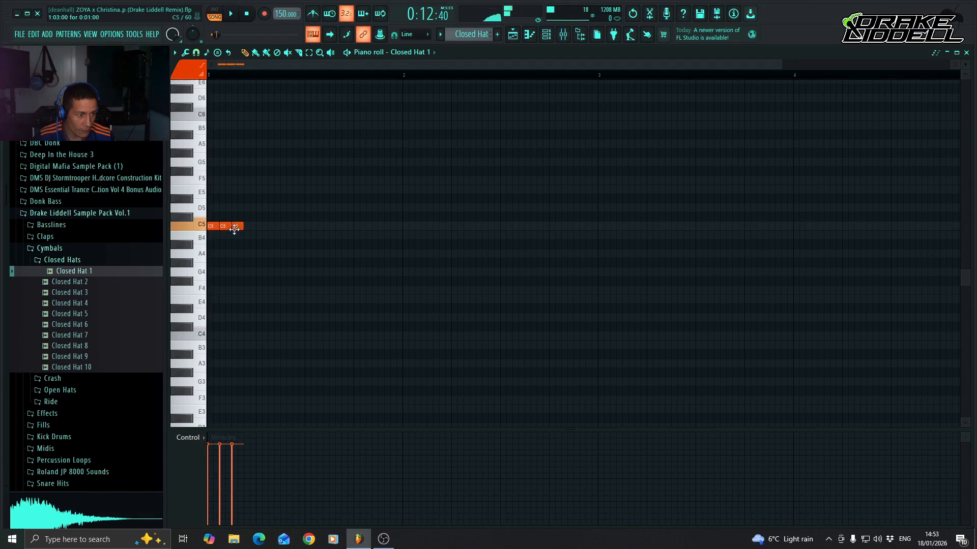
left_click(248, 227)
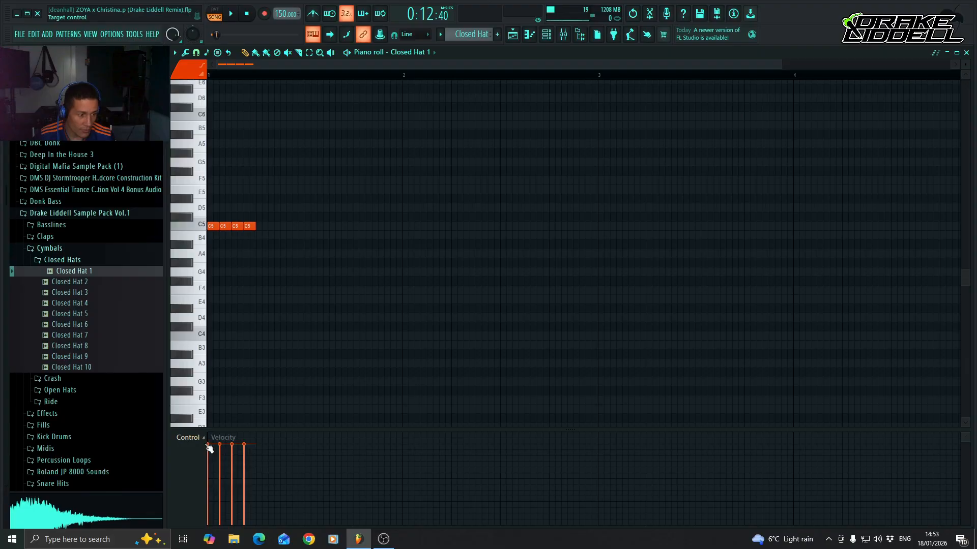
left_click_drag(212, 448, 220, 471)
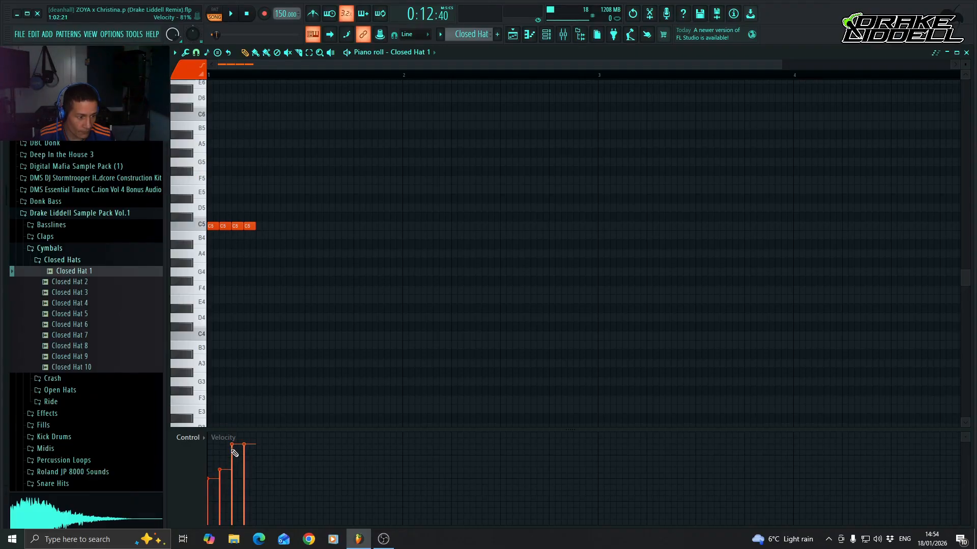
left_click_drag(229, 454, 232, 459)
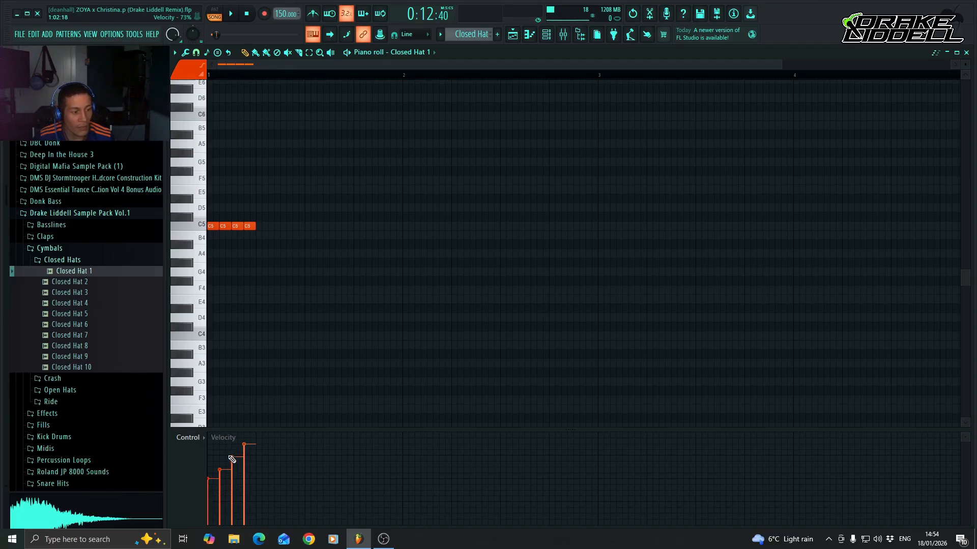
Duplicate the four-note closed hat group repeatedly until it fills bar 1 with sixteen notes.
key("ctrl+a")
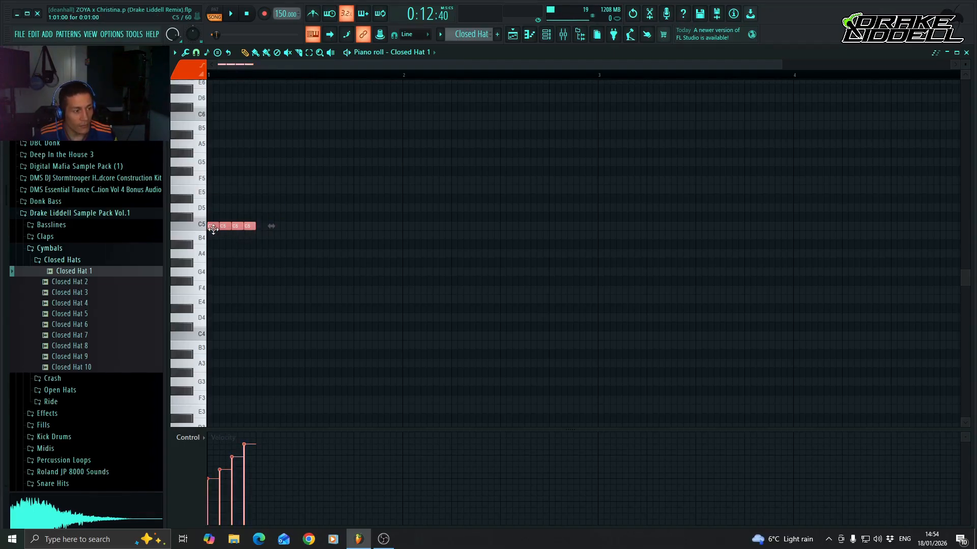
key("ctrl+b")
left_click_drag(205, 193, 307, 238, "ctrl")
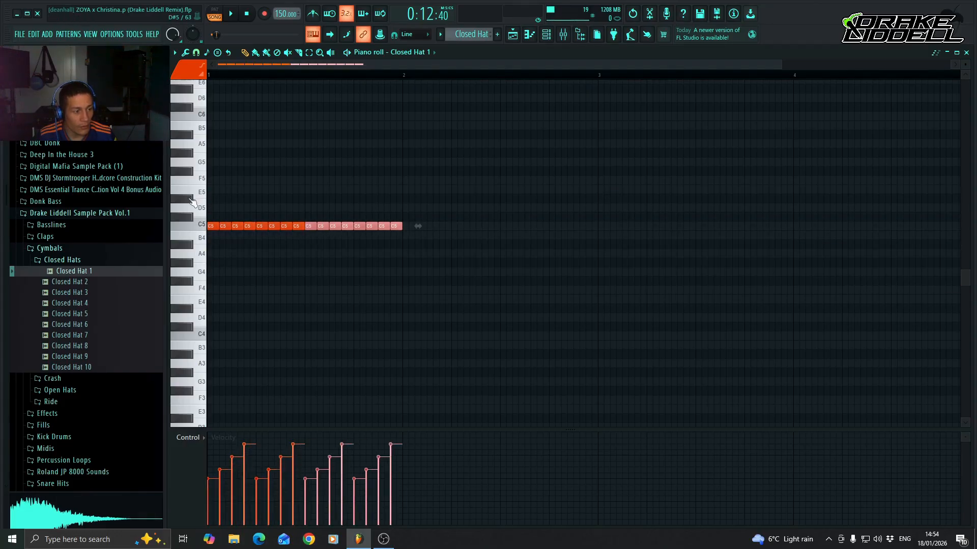
Extend the repeating closed hat notes across bars 1 to 4 and audition the result in pattern mode.
left_click_drag(193, 202, 199, 281, "ctrl")
left_click_drag(211, 226, 801, 227, "shift")
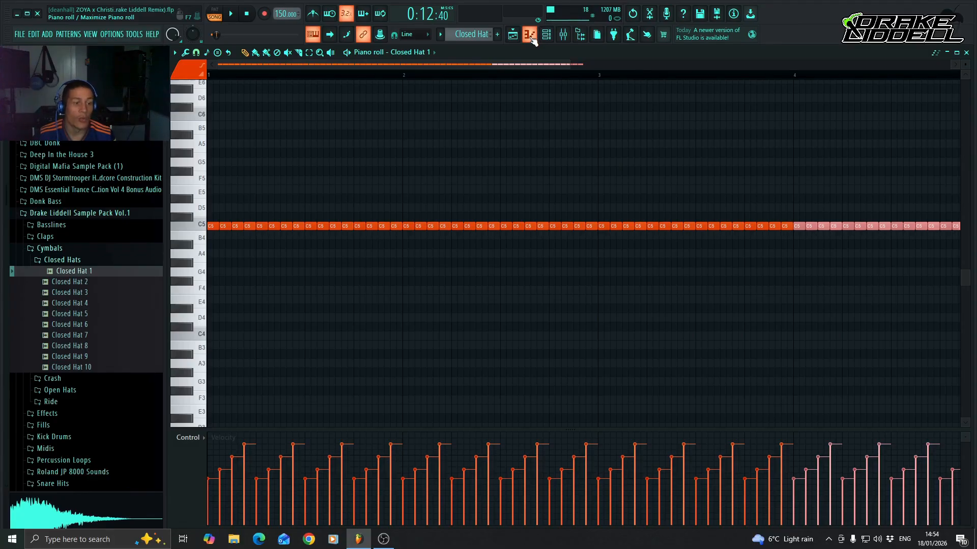
left_click(214, 9)
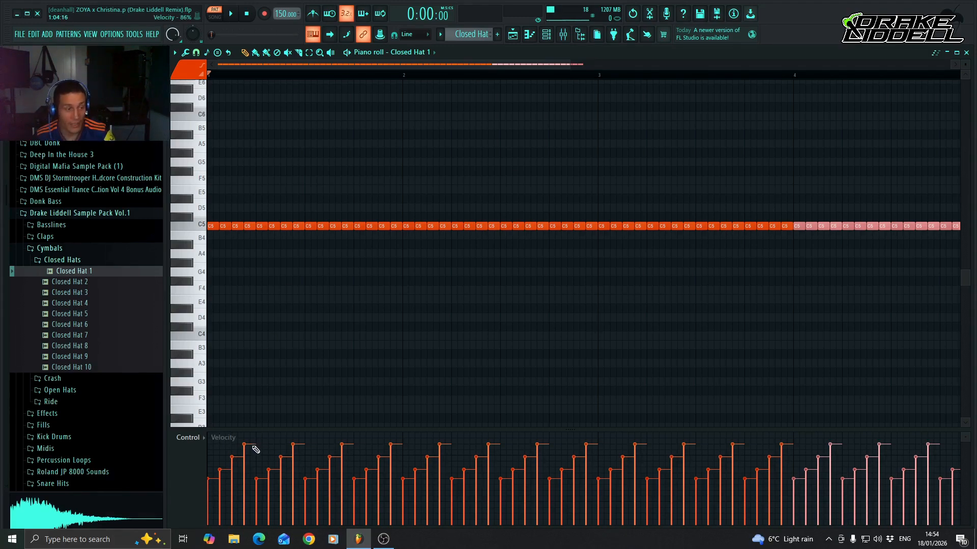
key("space")
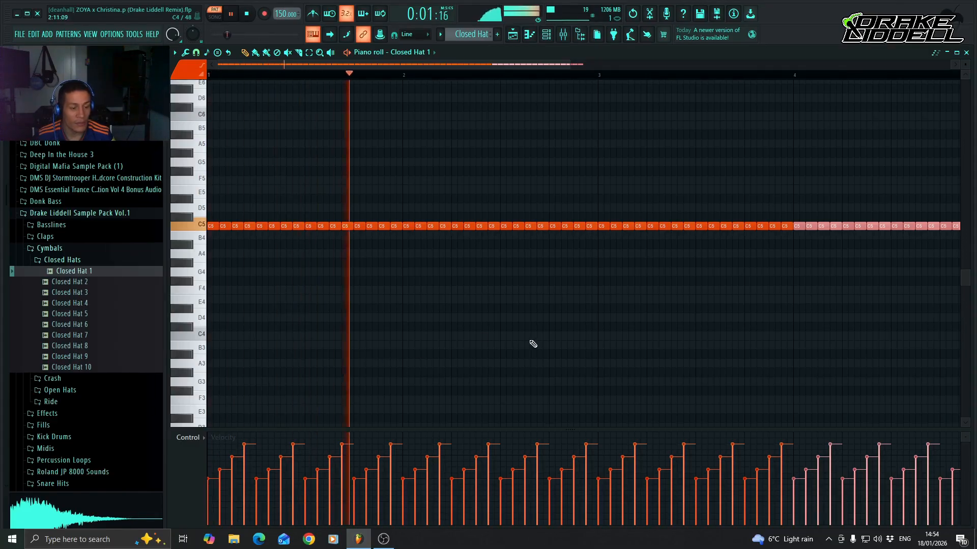
key("space")
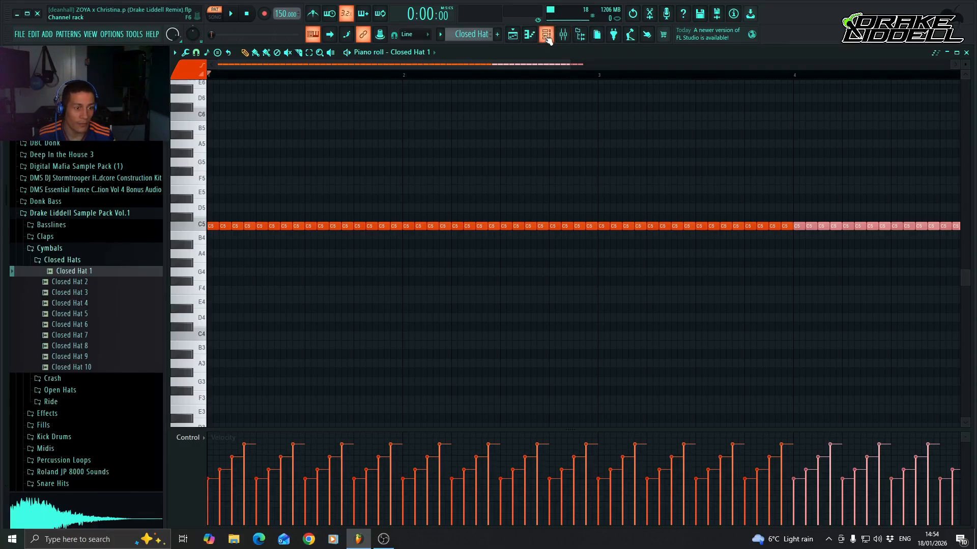
Paint Closed Hat pattern clips on playlist Track 5 from bar 9 up to bar 25 and lock the track to its content.
left_click(530, 34)
left_click(600, 63)
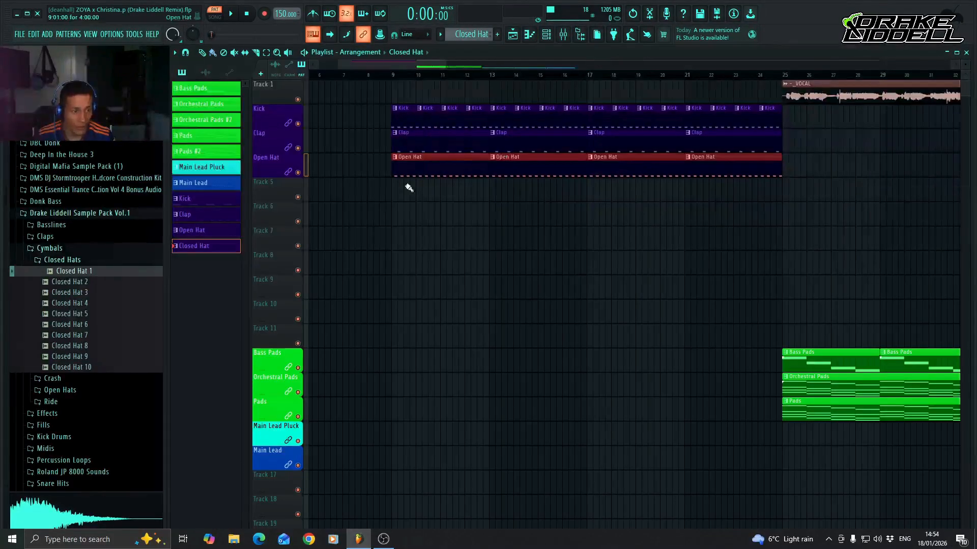
left_click_drag(392, 196, 778, 200)
right_click(276, 188)
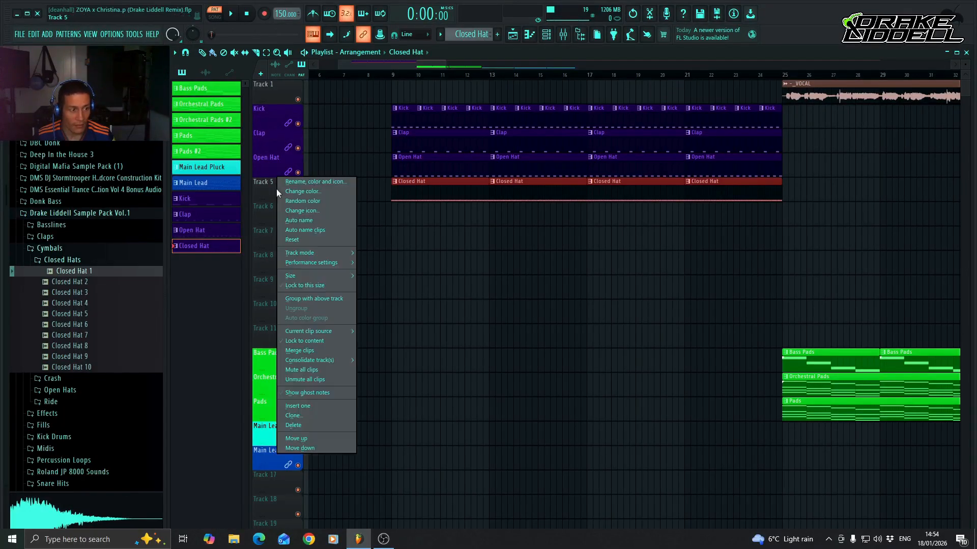
left_click(315, 341)
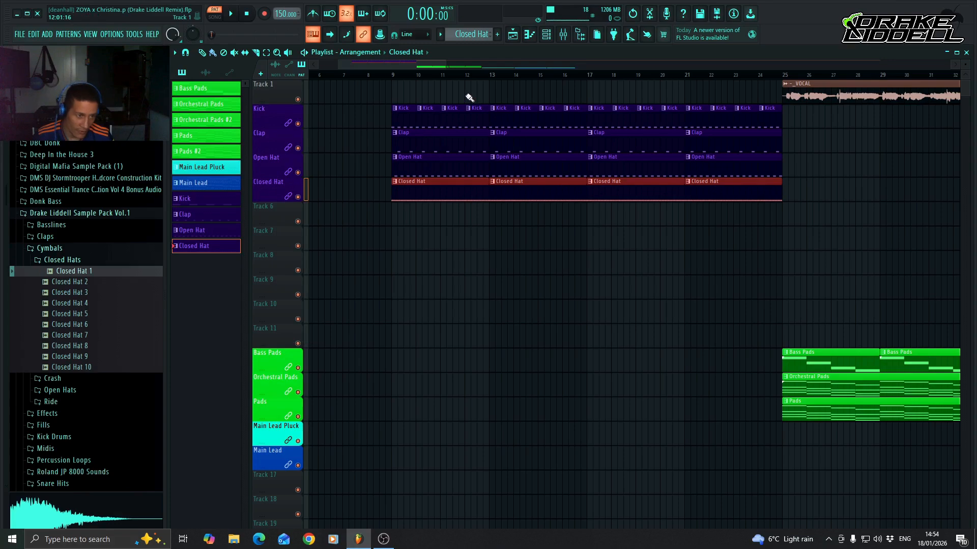
Load Fruity Parametric EQ 2 into slot 1 of the Closed Hat mixer track.
left_click(564, 36)
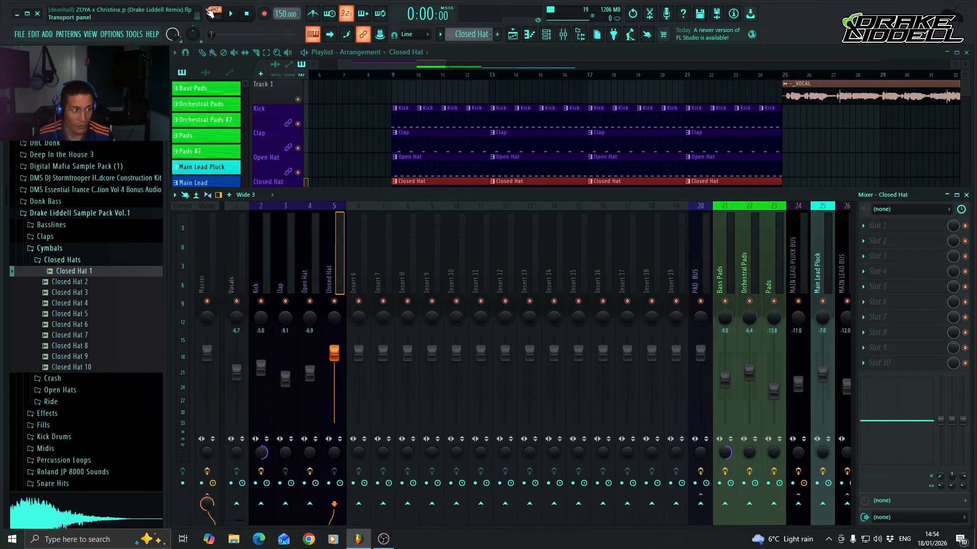
left_click(877, 225)
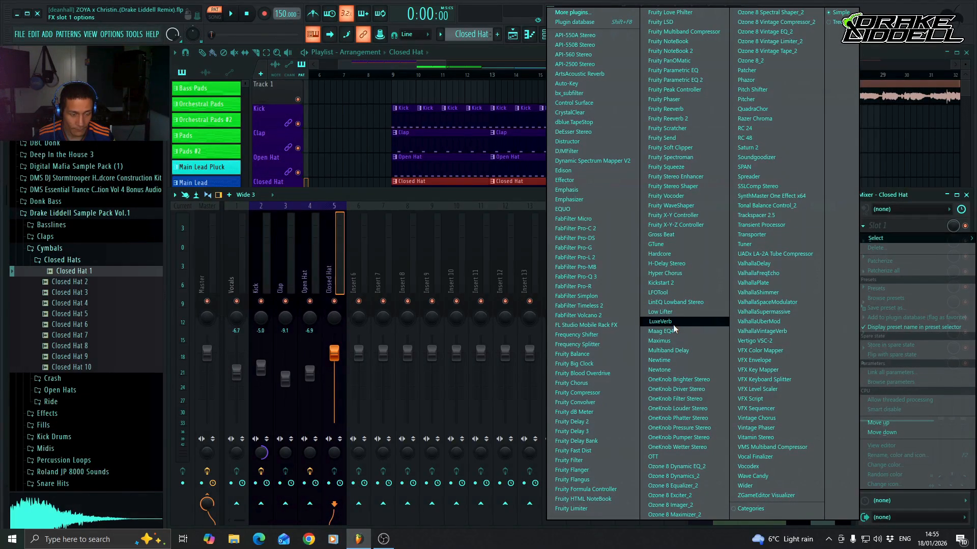
left_click(679, 80)
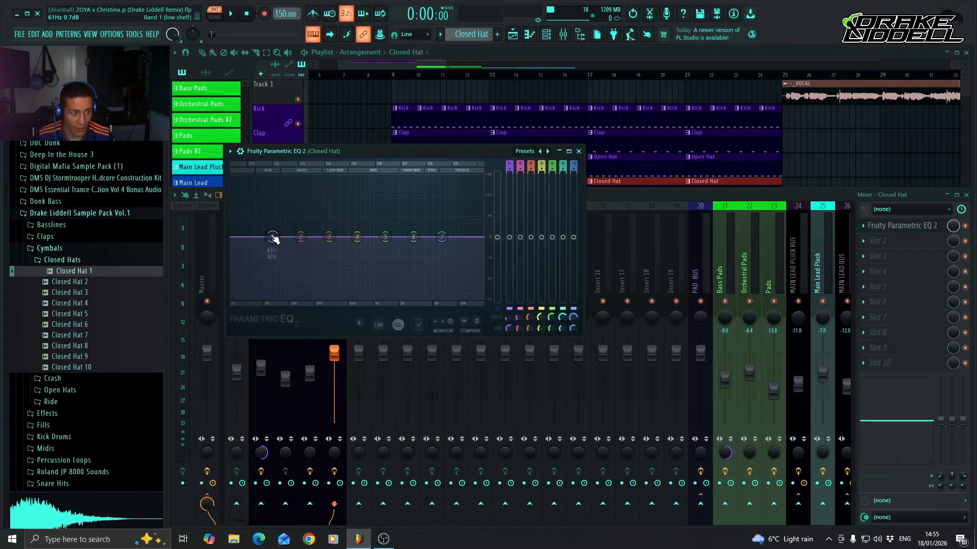
With the pattern playing, pull EQ band 1 fully down in the high mids and band 7 fully down in the treble.
key("space")
left_click_drag(273, 238, 397, 298)
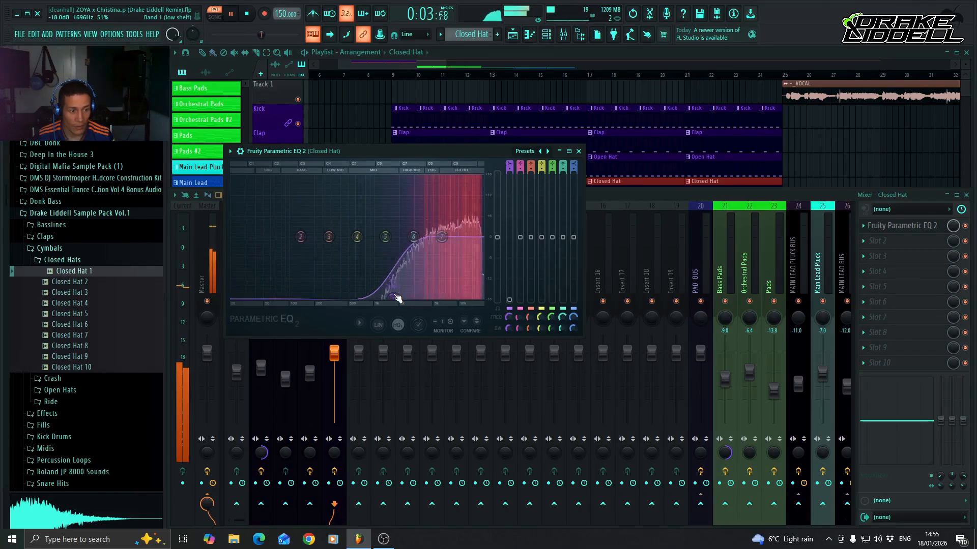
scroll(396, 298, "up", 4)
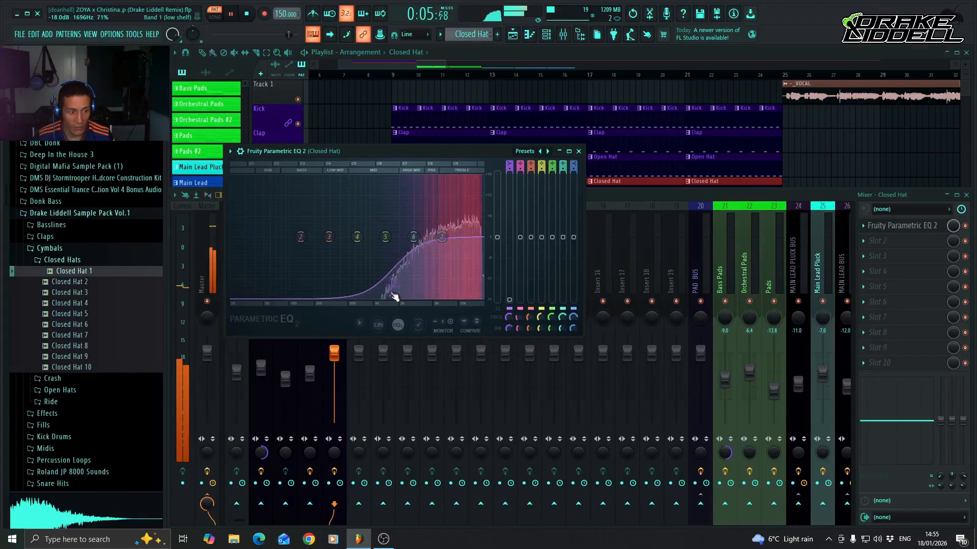
scroll(393, 295, "down", 5)
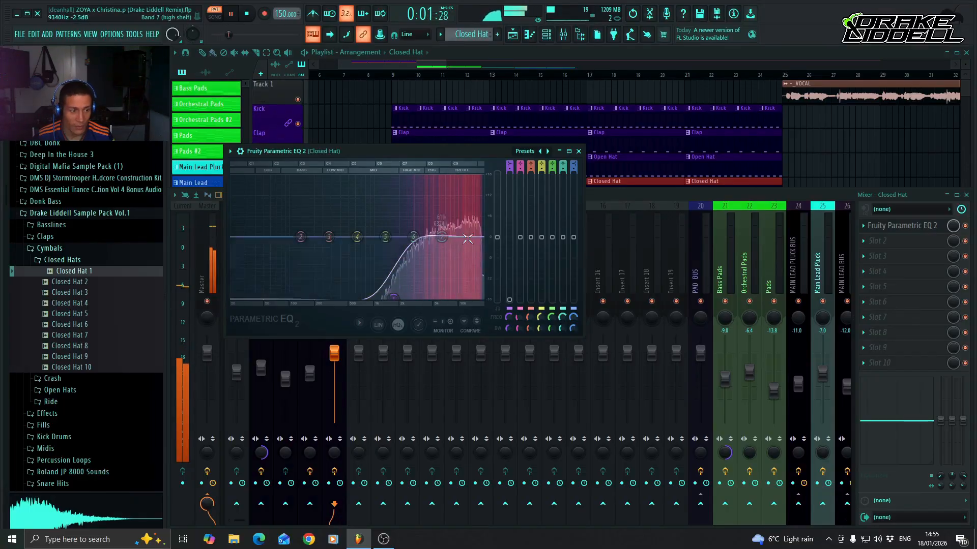
left_click_drag(441, 237, 466, 297)
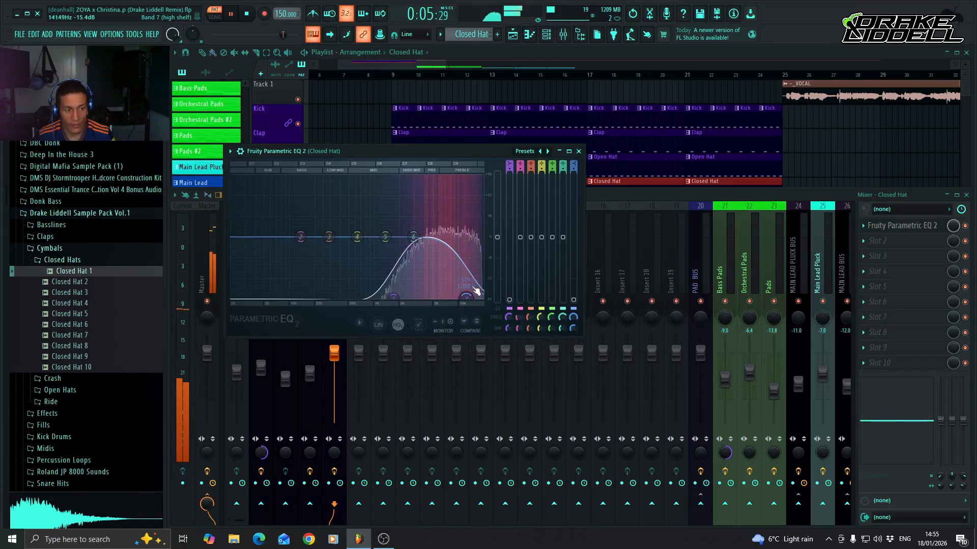
left_click_drag(393, 297, 408, 298)
left_click_drag(468, 298, 472, 297)
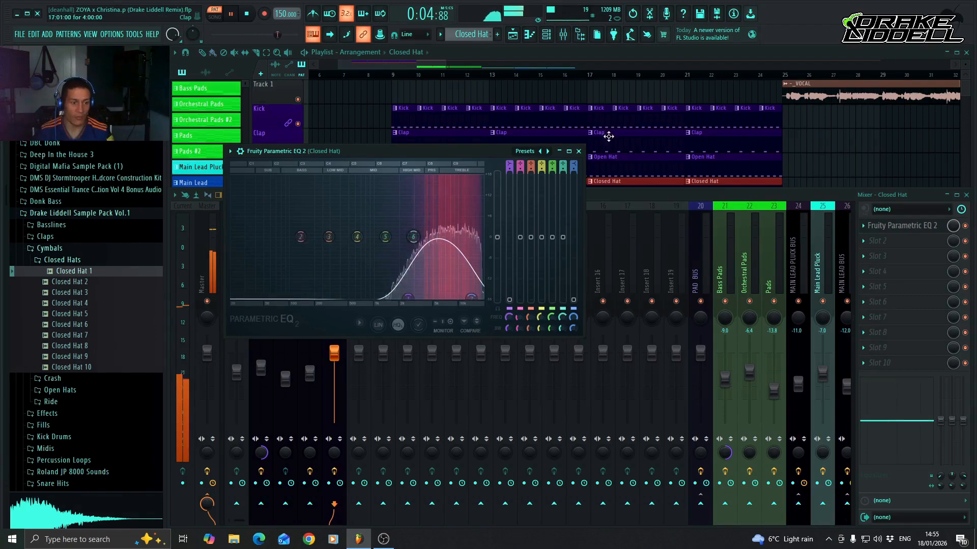
key("space")
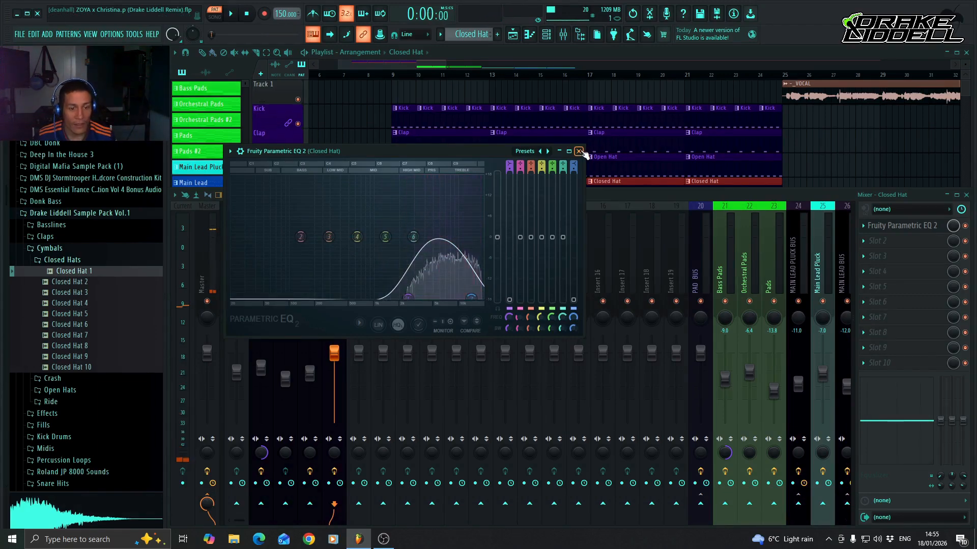
Load LFOTool into slot 2 of the Closed Hat mixer track and move its window clear of the EQ.
left_click(877, 241)
mouse_move(895, 253)
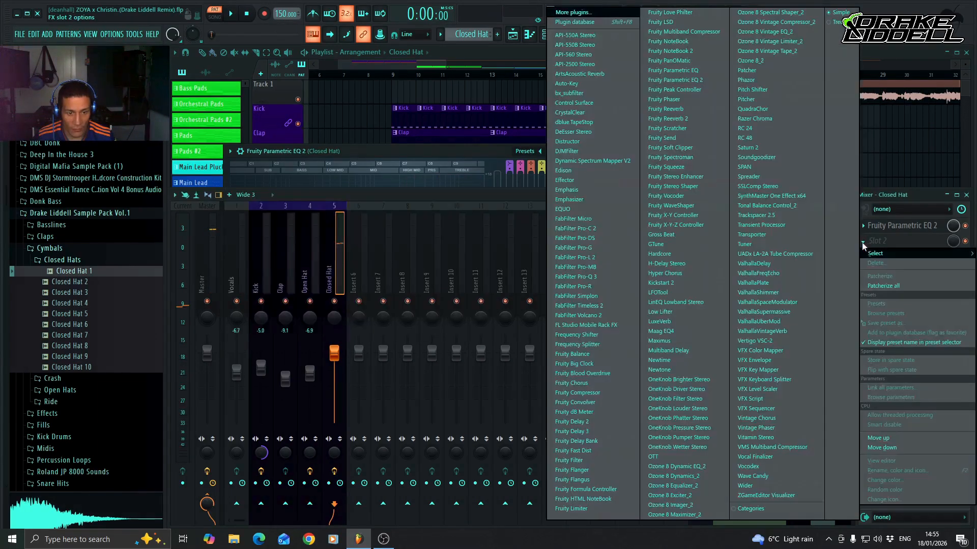
left_click(676, 294)
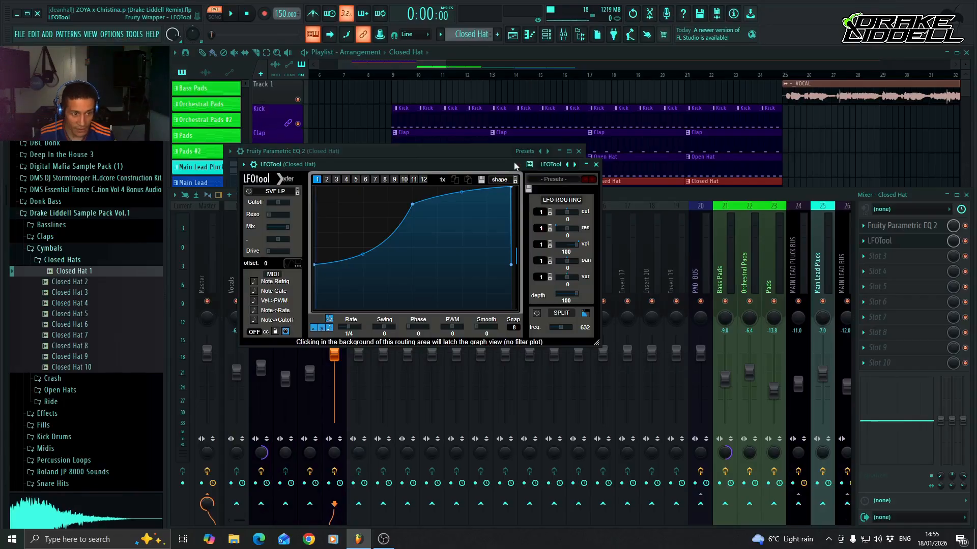
left_click_drag(513, 162, 541, 177)
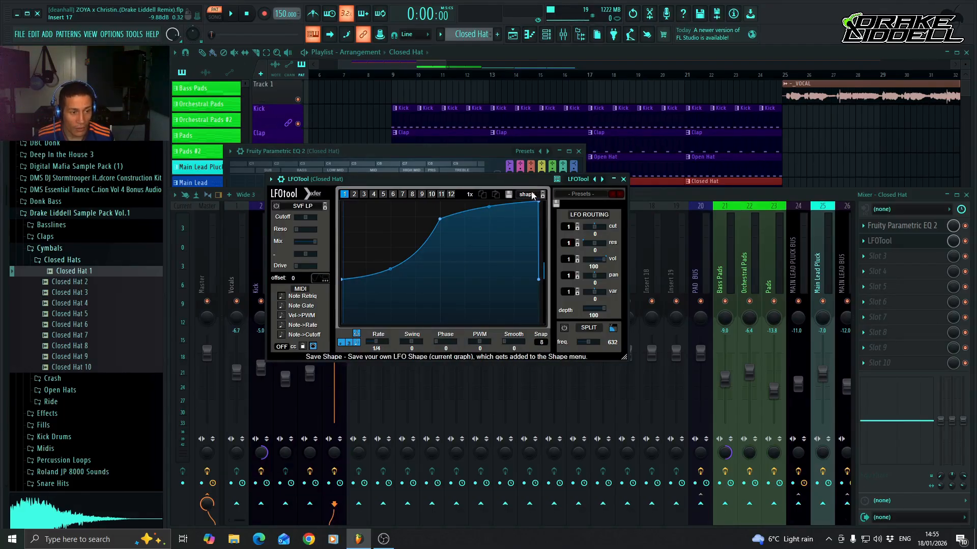
Shift the LFOTool volume curve's end peak slightly earlier so it slopes down, auditioning the pattern, and close the plugin.
left_click_drag(540, 204, 542, 196)
left_click_drag(526, 203, 539, 204)
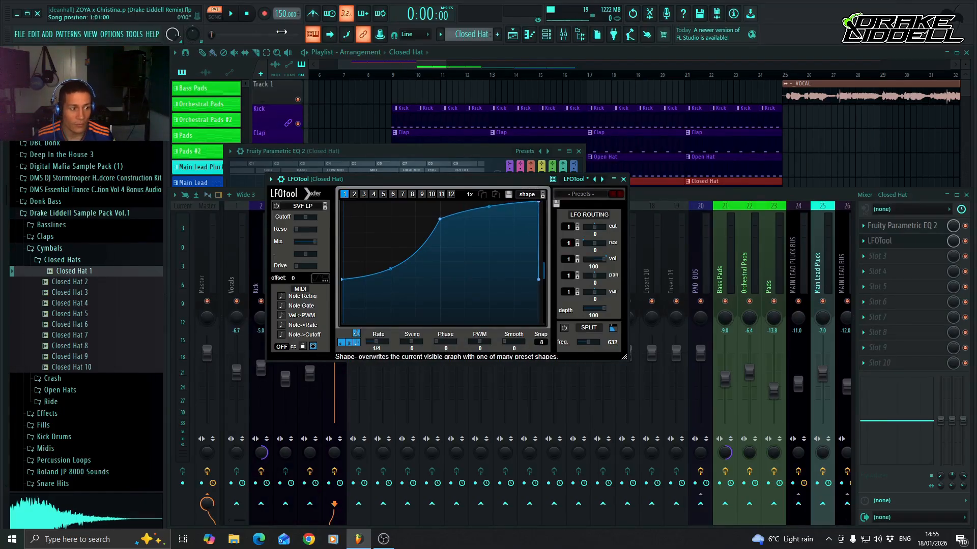
key("space")
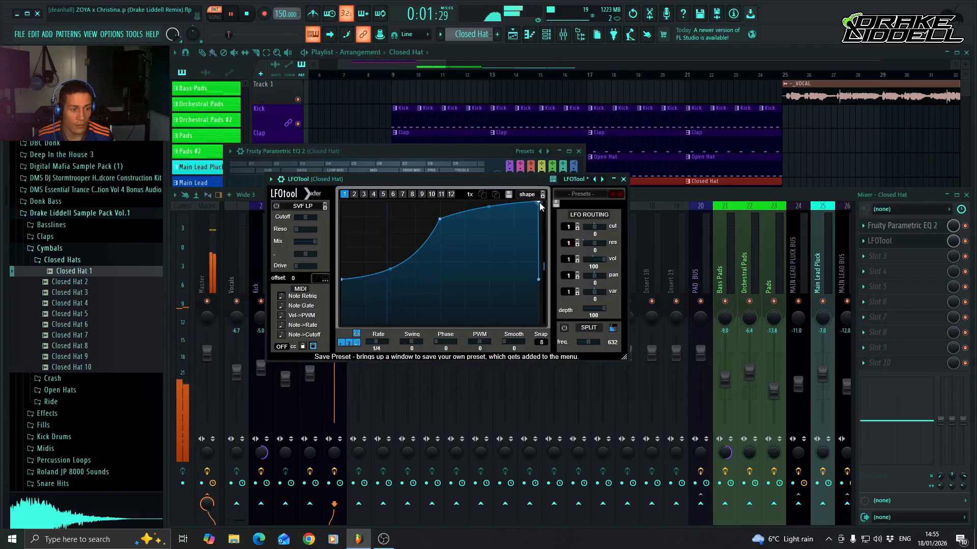
left_click_drag(536, 203, 527, 181)
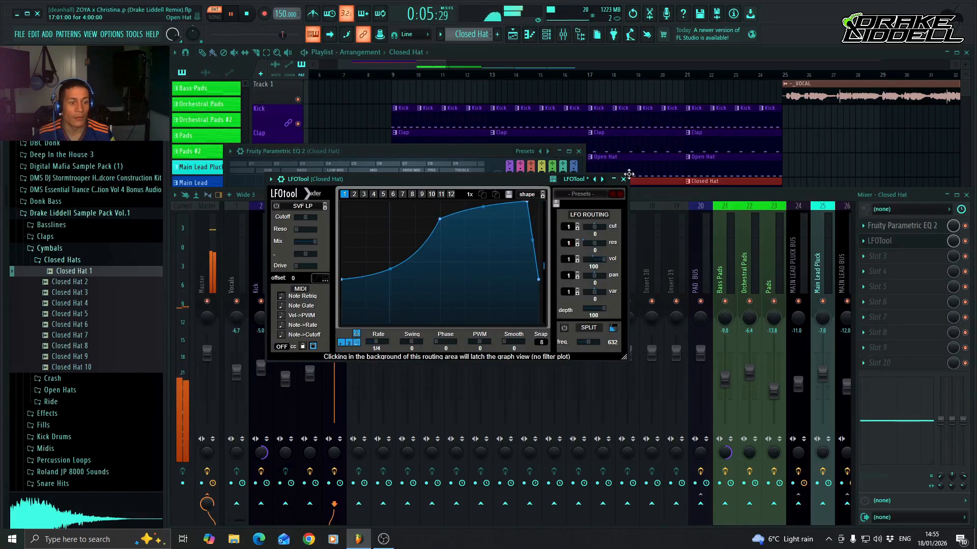
left_click(624, 180)
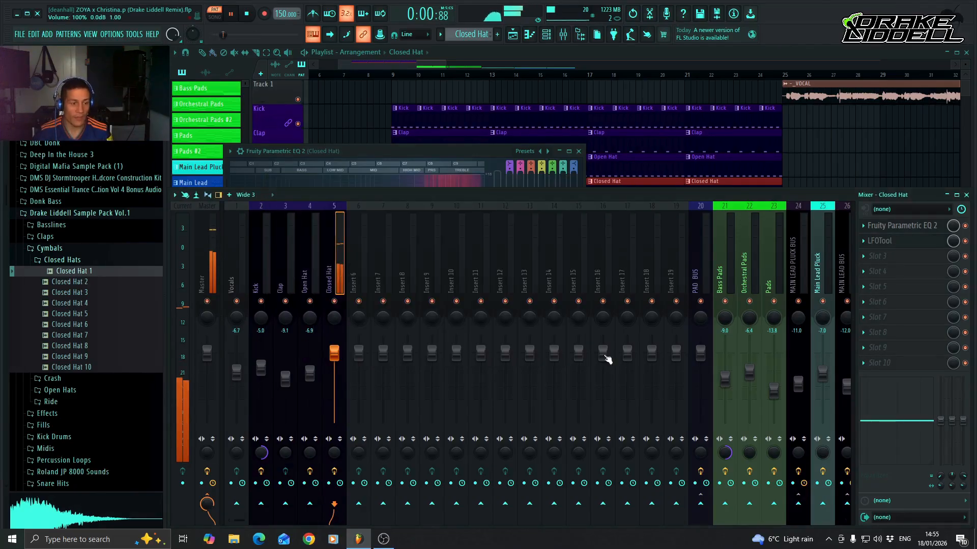
key("space")
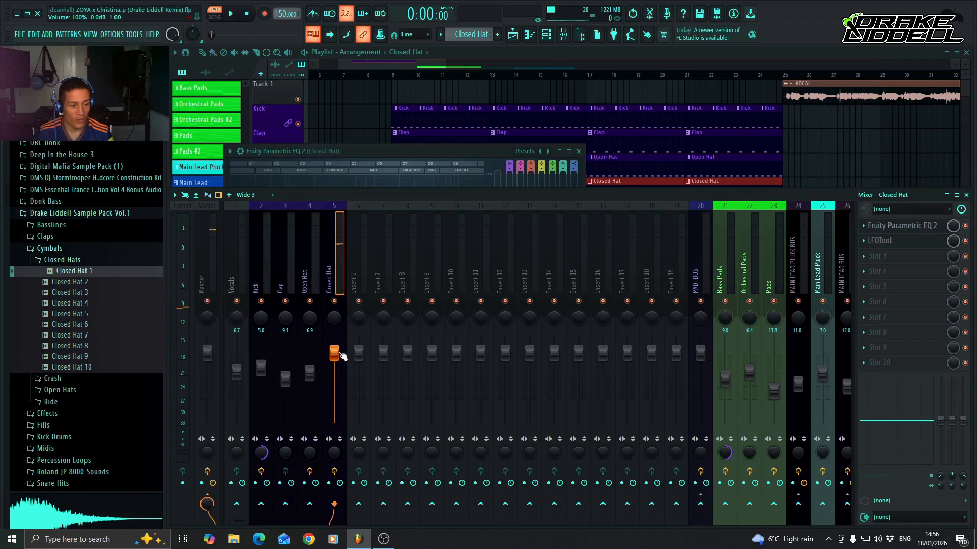
Mute the Closed Hat fader, play the song from bar 9, raise the fader to -11.6 dB, and return to pattern mode.
left_click_drag(340, 354, 337, 425)
left_click(388, 75)
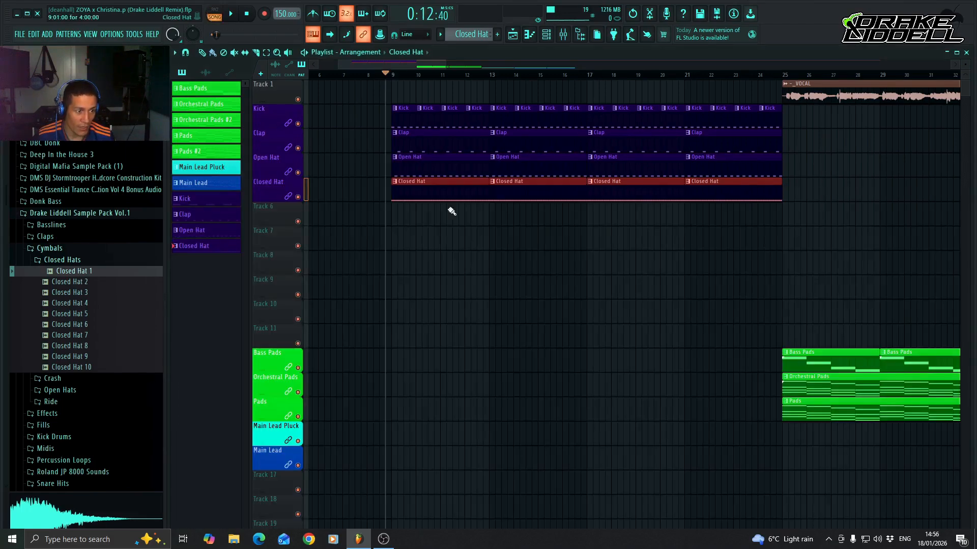
left_click(564, 34)
key("space")
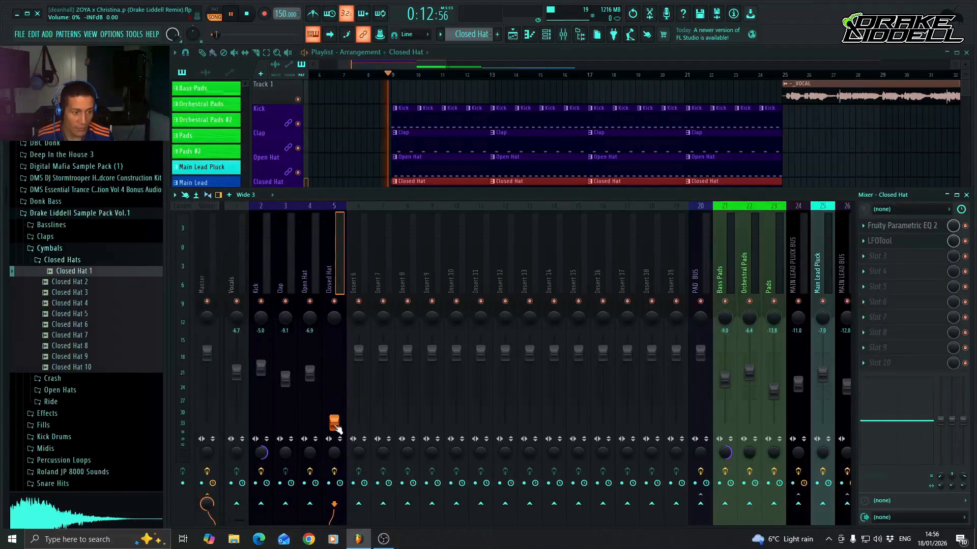
left_click_drag(336, 427, 334, 386)
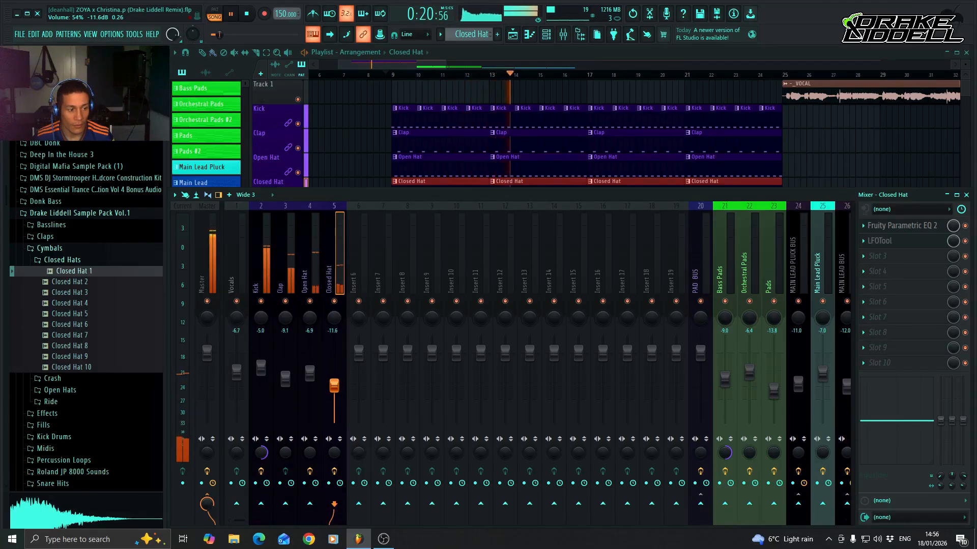
key("space")
key("l")
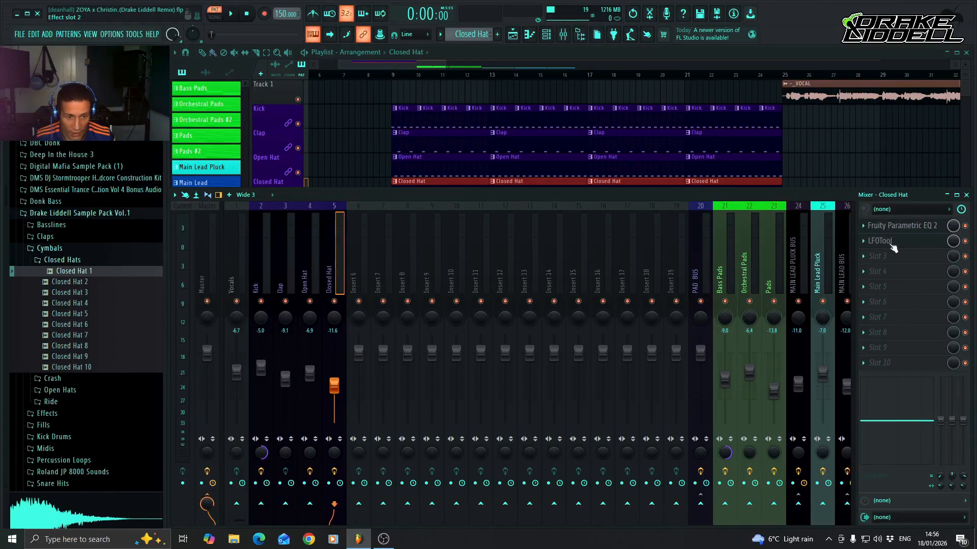
Move LFOTool down to slot 3 of the Closed Hat mixer track and load Fruity Stereo Shaper into slot 2.
left_click_drag(893, 248, 893, 260)
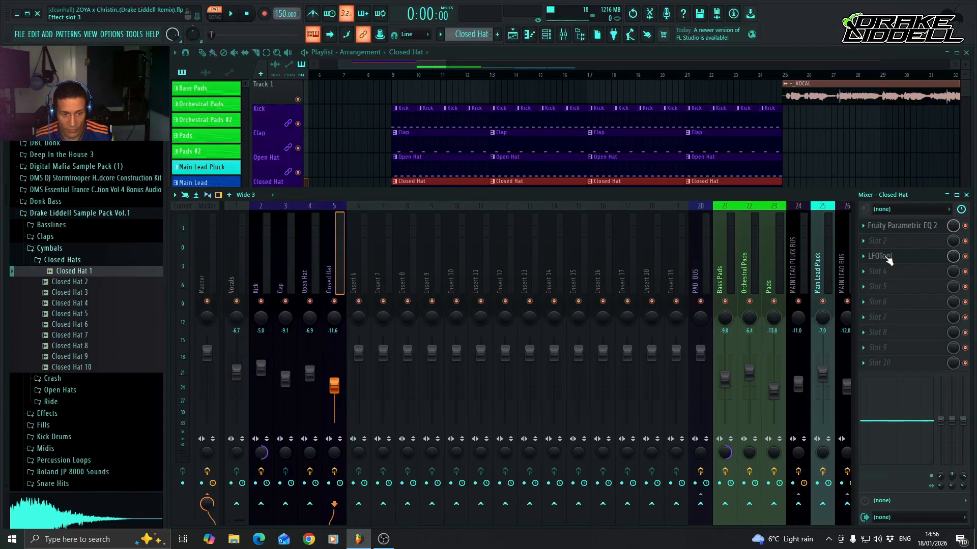
left_click_drag(888, 260, 887, 245)
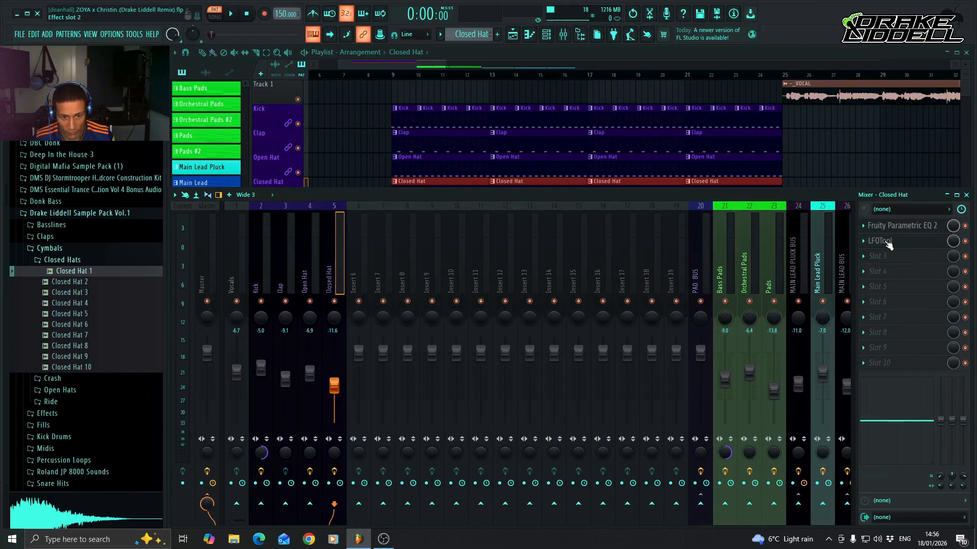
scroll(888, 244, "down", 1)
scroll(887, 260, "up", 1)
scroll(887, 244, "down", 1)
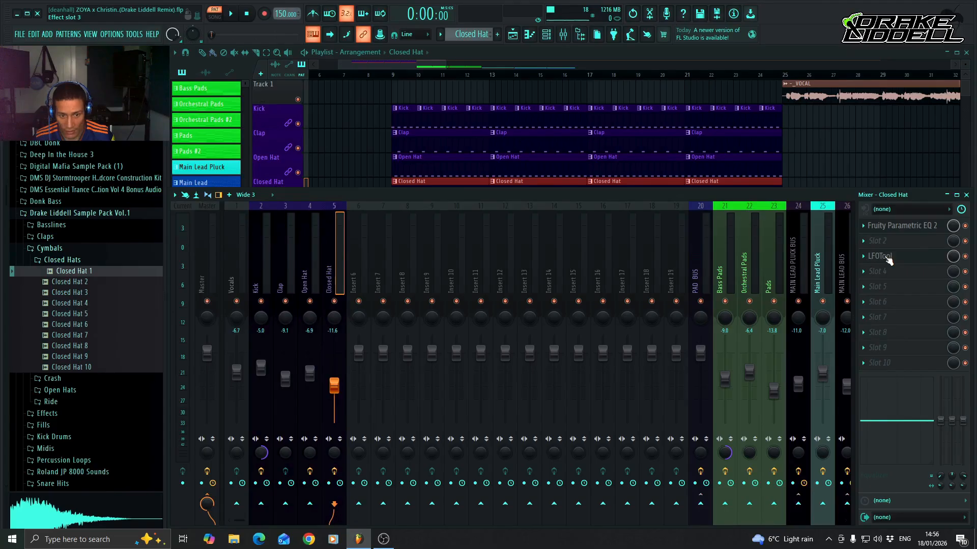
scroll(888, 259, "up", 1)
scroll(889, 245, "down", 1)
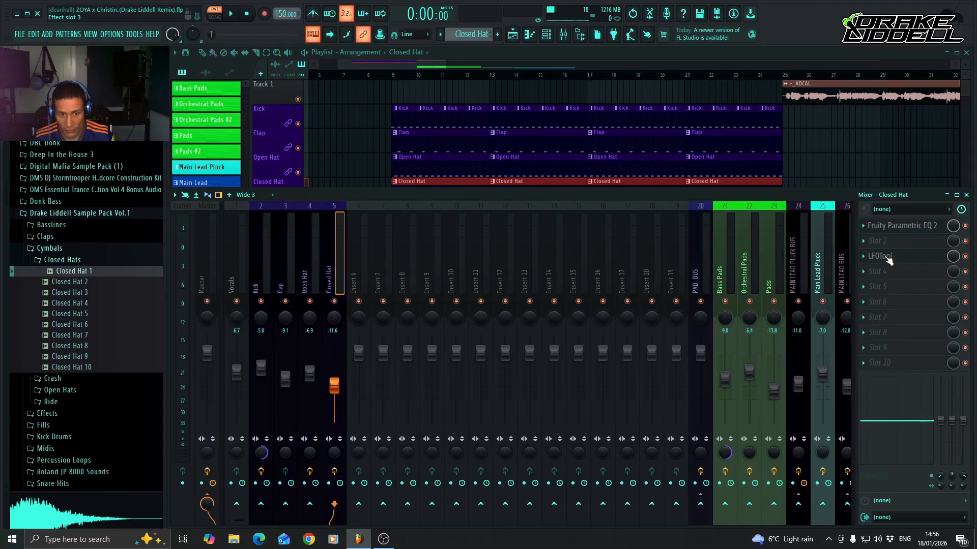
left_click(864, 243)
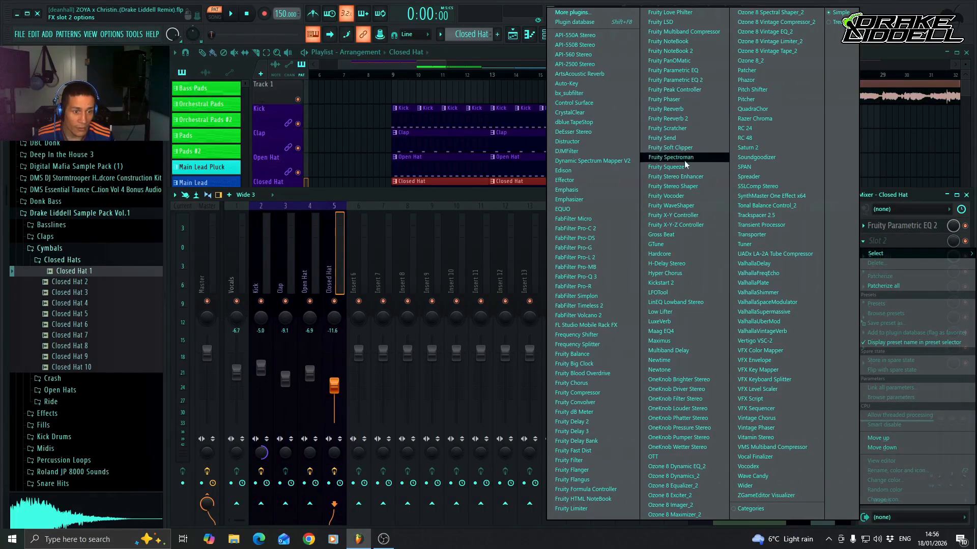
left_click(674, 186)
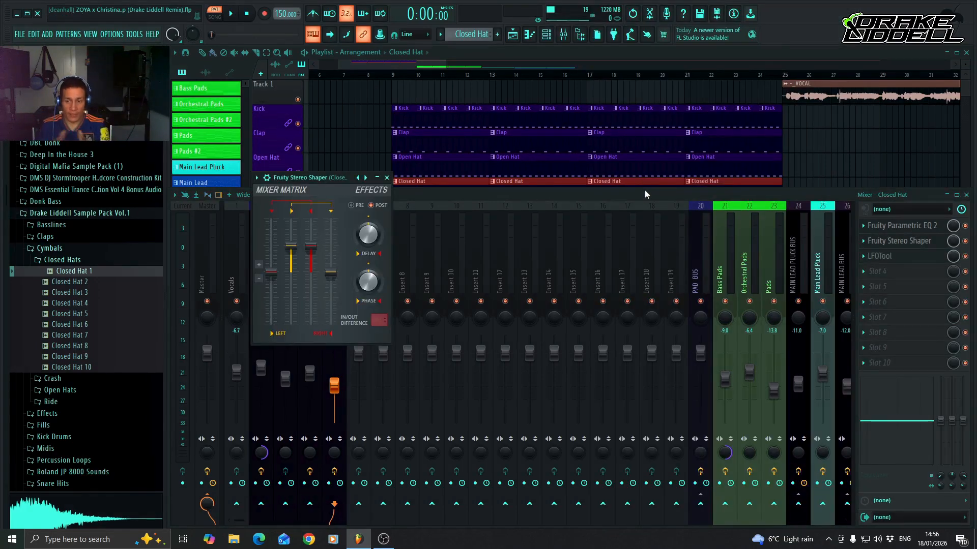
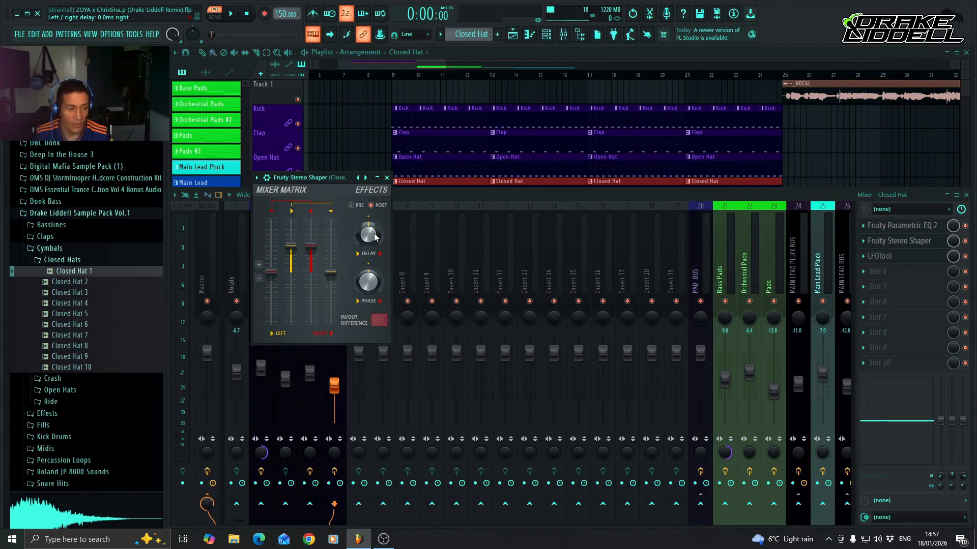
Adjust the left/right delay in Fruity Stereo Shaper slightly while auditioning the closed hat pattern, and close the plugin.
key("space")
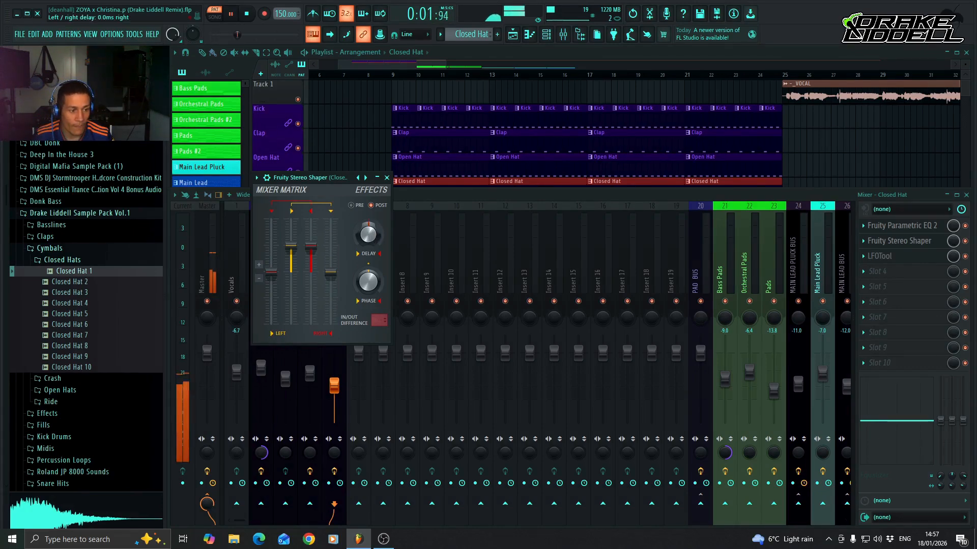
mouse_move(373, 240)
left_mouse_down()
mouse_move(373, 230)
mouse_move(373, 242)
left_mouse_up()
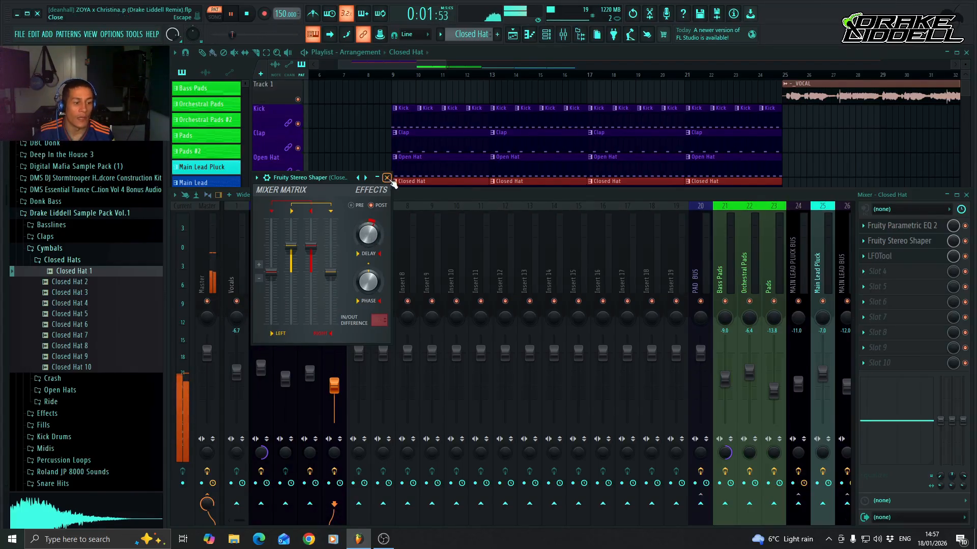
left_click(387, 177)
key("space")
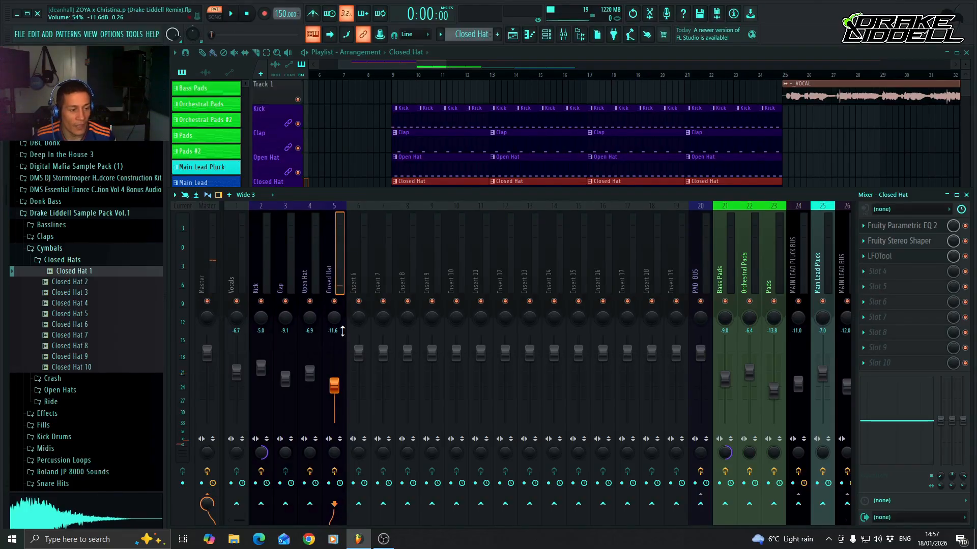
Play the song from bar 9 to check how the processed closed hat sits with the other drums.
left_click(396, 75)
key("space")
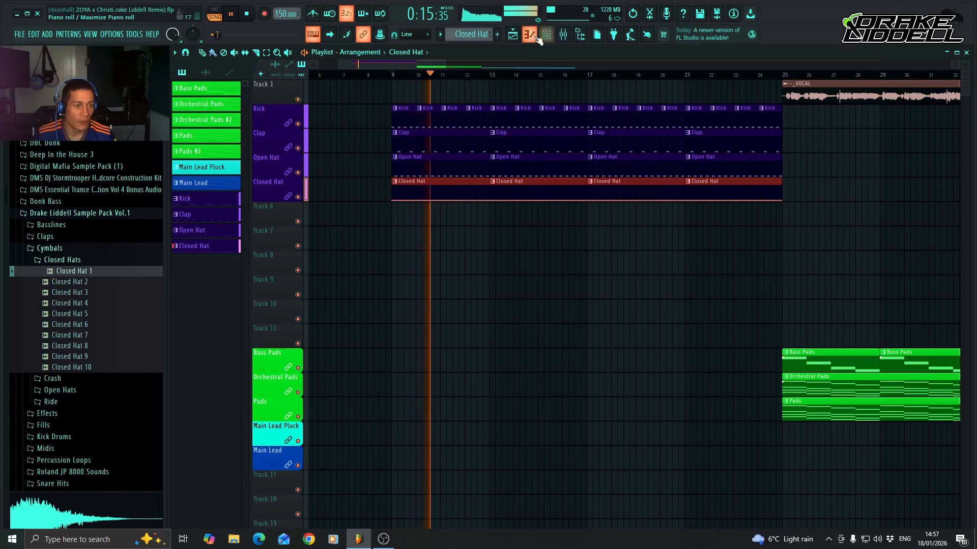
key("space")
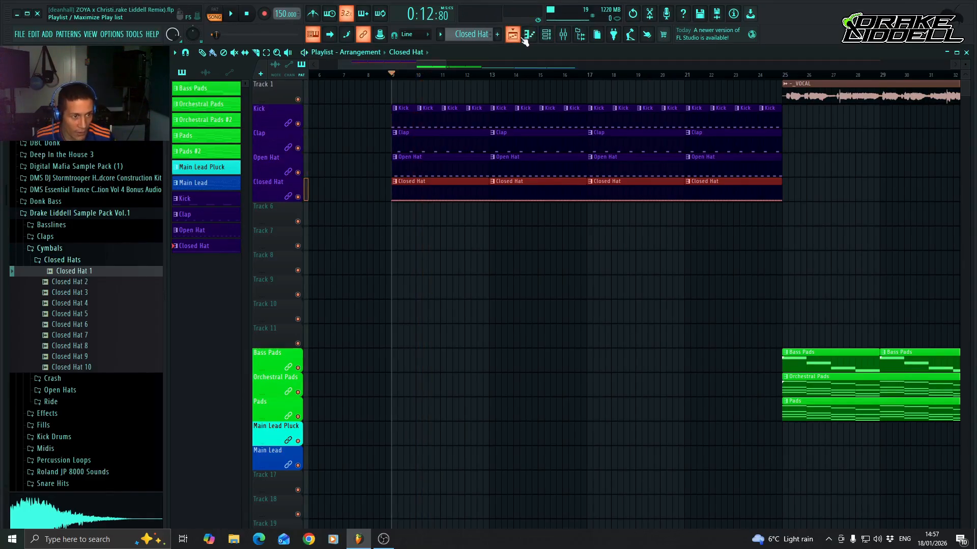
Collapse the Drake Liddell Sample Pack Vol.1 folder, open DRAKE LIDDELL Samples, and preview Drake Liddell Perc Loop.
left_click(89, 249)
left_click(106, 213)
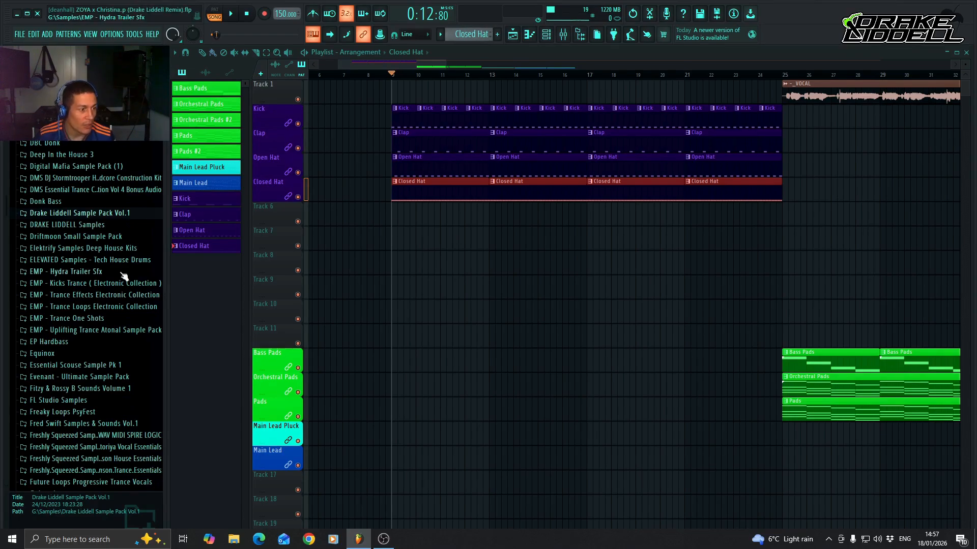
left_click(88, 227)
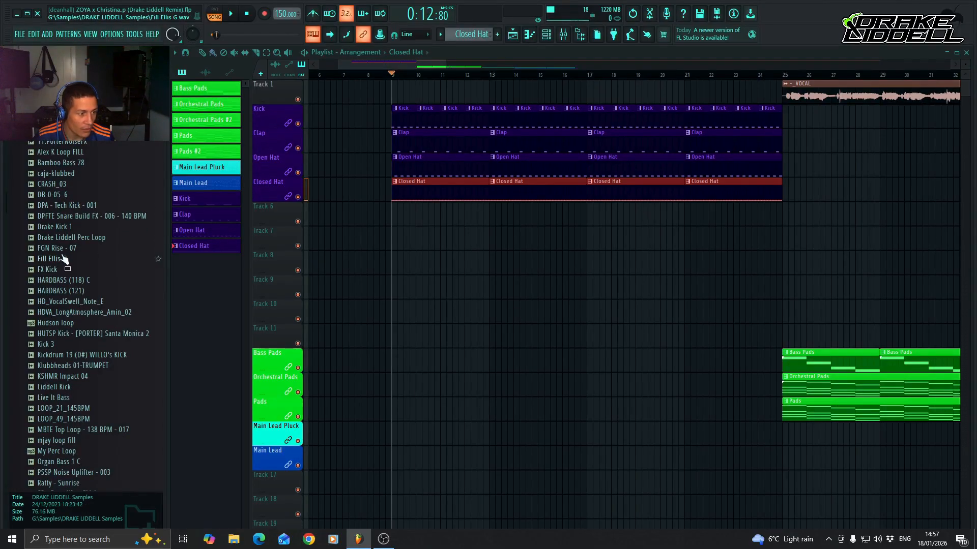
left_click(70, 240)
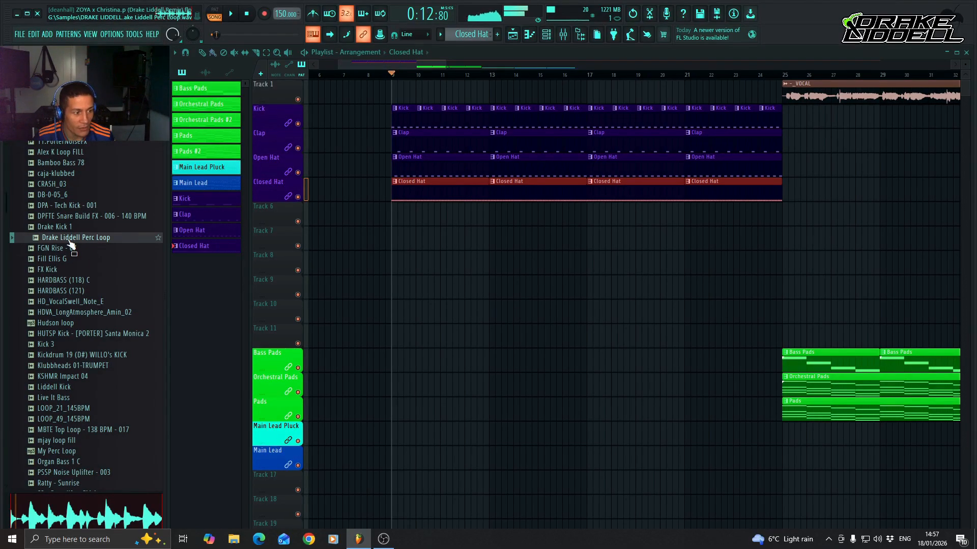
key("space")
key("space")
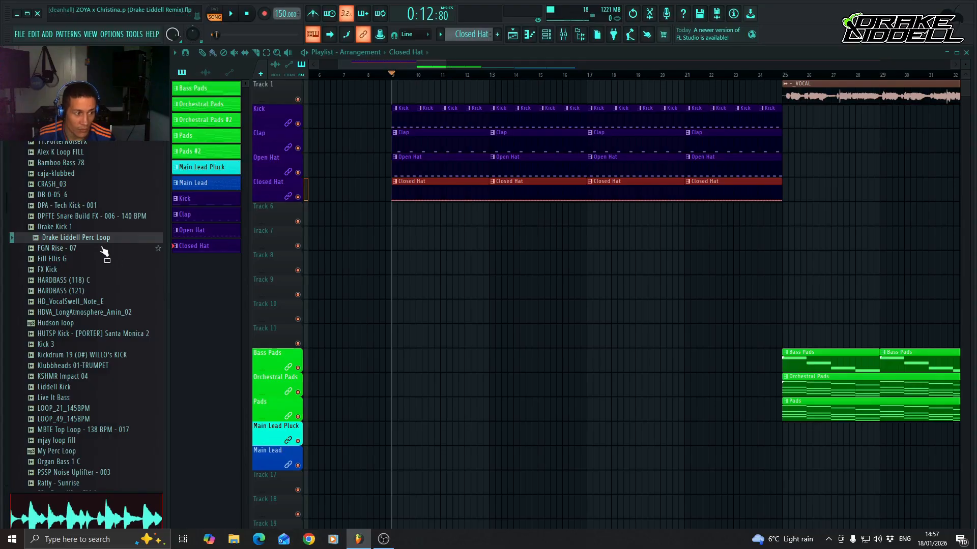
Place Drake Liddell Perc Loop on playlist Track 6 at bar 9 and repeat it up to bar 25.
left_click_drag(99, 238, 392, 217)
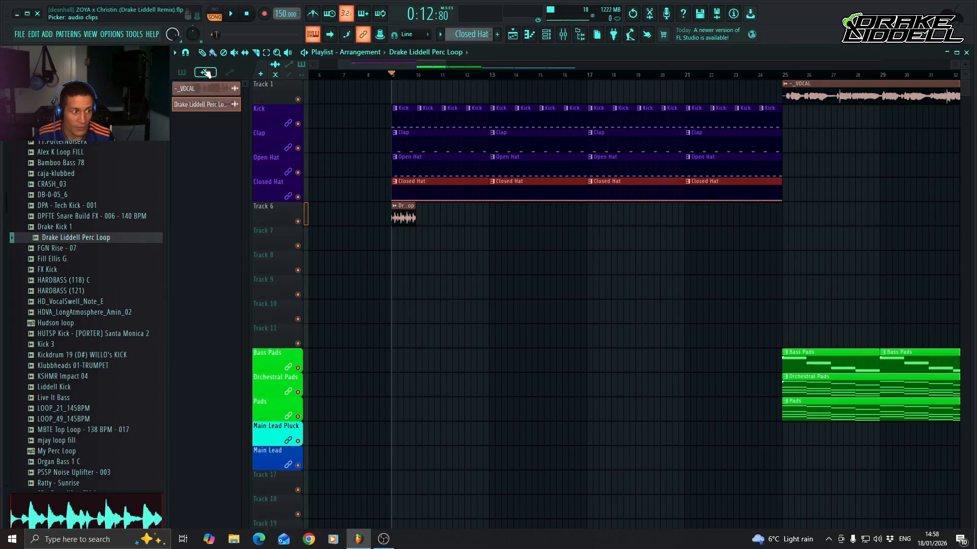
left_click(230, 74)
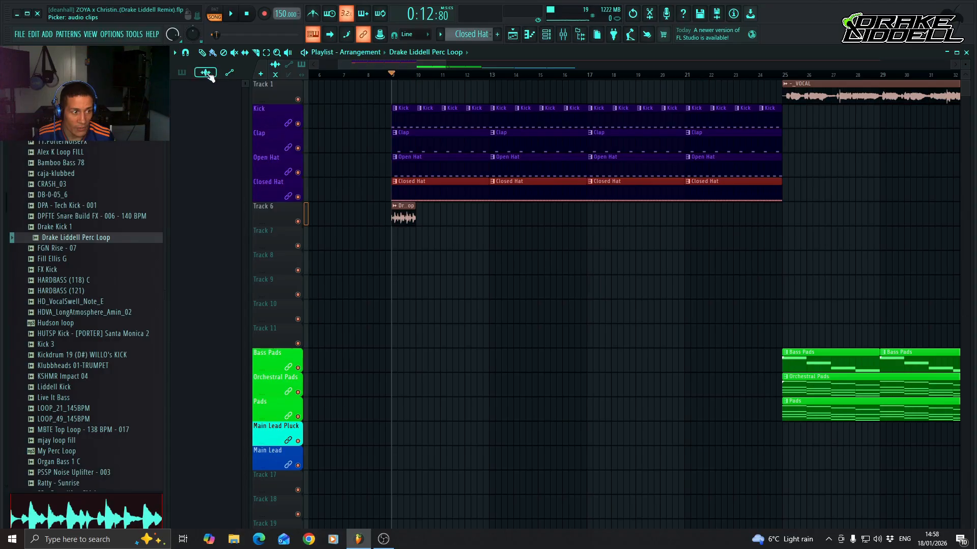
left_click(208, 74)
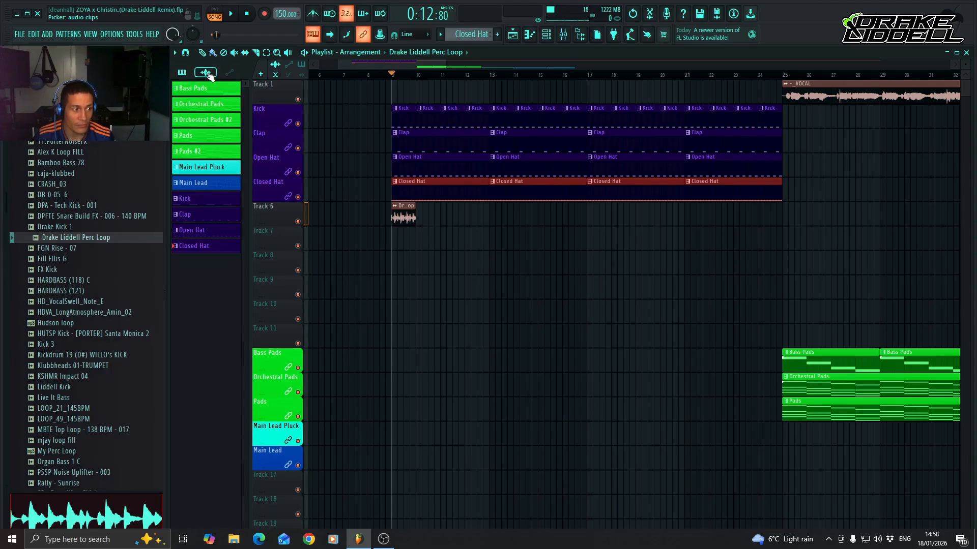
left_click(211, 76)
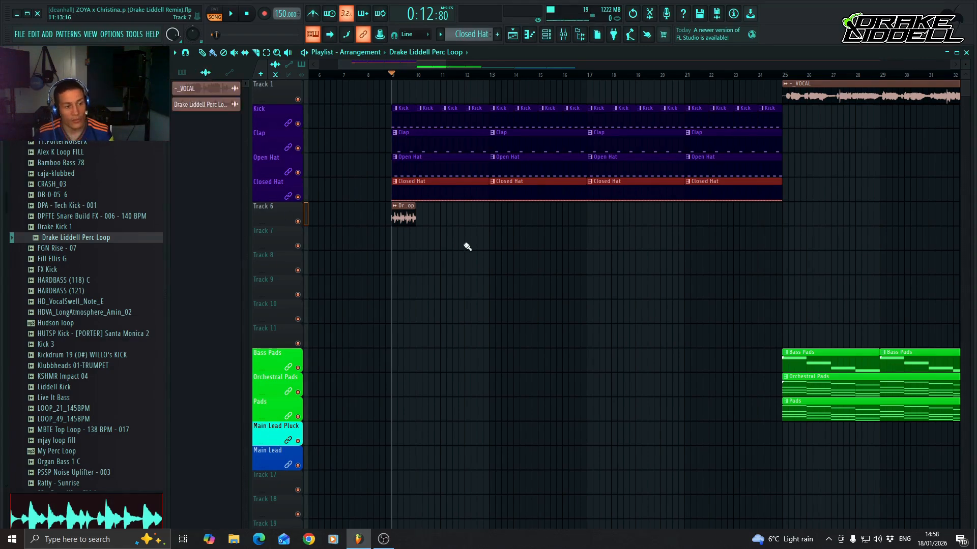
left_click_drag(421, 219, 765, 231)
Route the Drake Liddell Perc Loop audio clip to mixer track Insert 6 and close its channel settings.
double_click(401, 217)
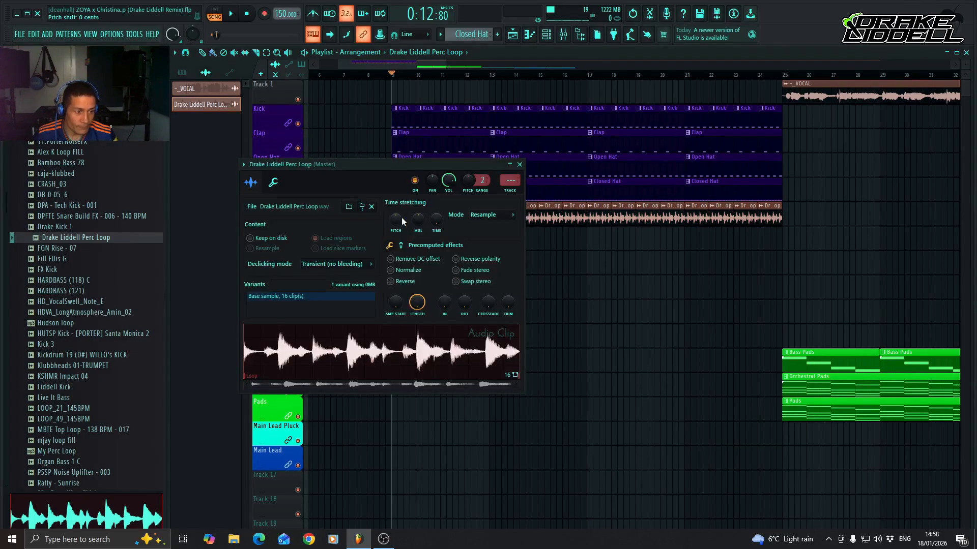
double_click(508, 180)
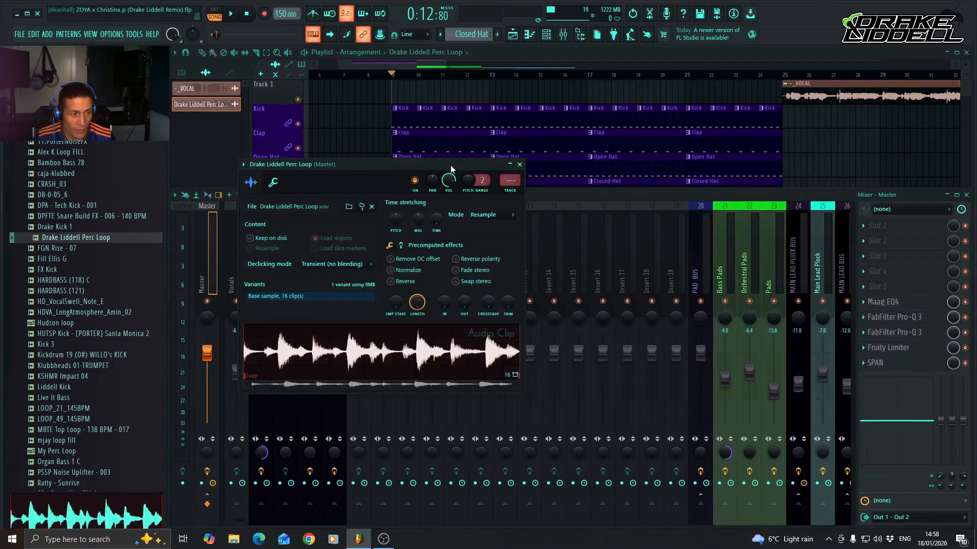
scroll(510, 181, "up", 6)
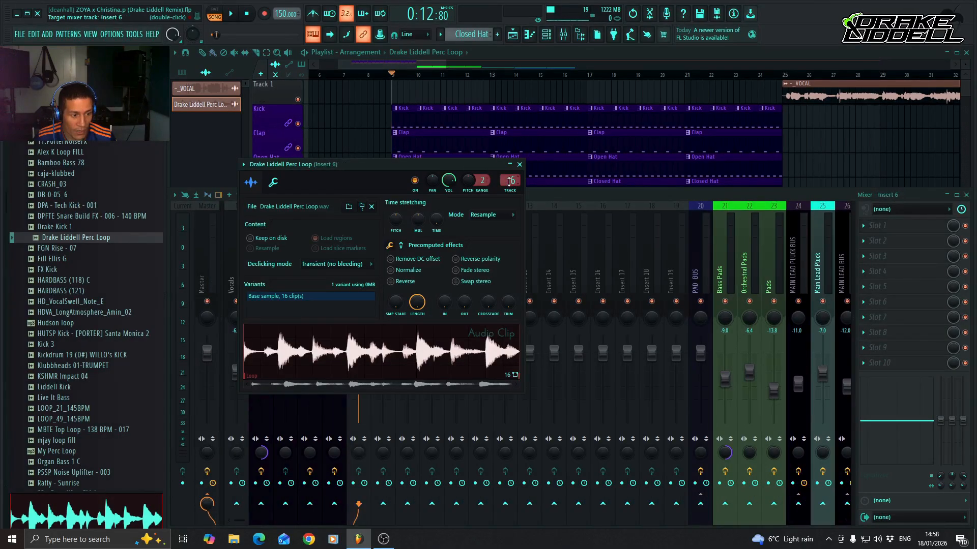
left_click(520, 164)
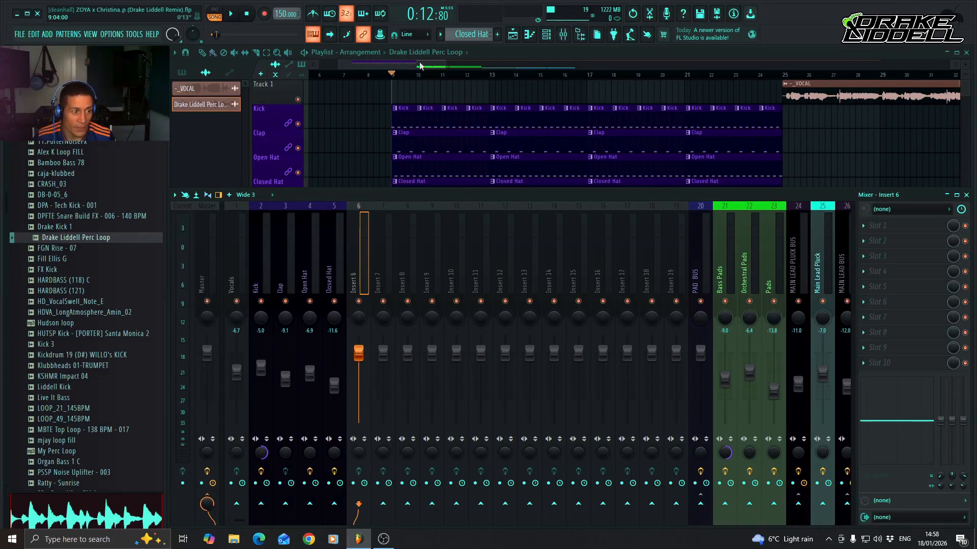
Solo playlist Track 6 and audition the perc loop on its own.
double_click(493, 50)
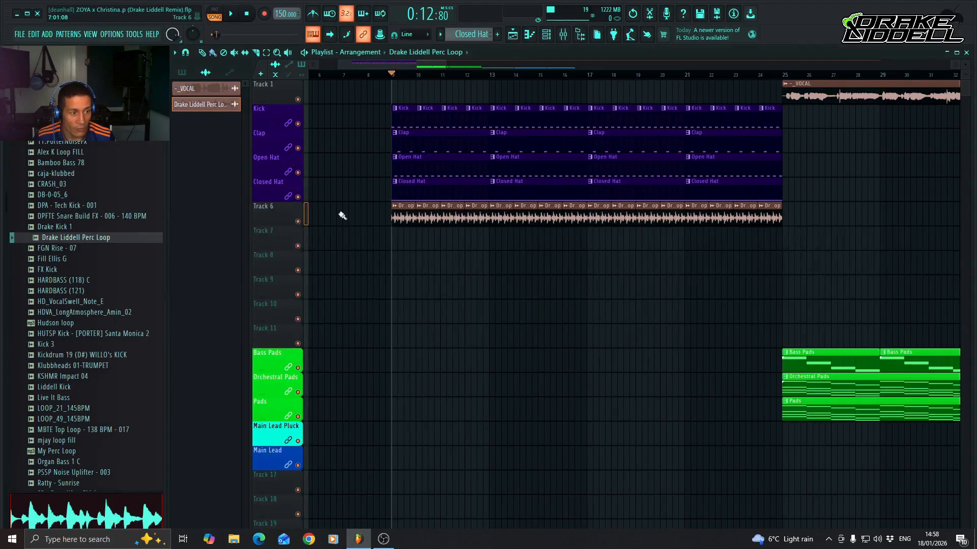
right_click(299, 222)
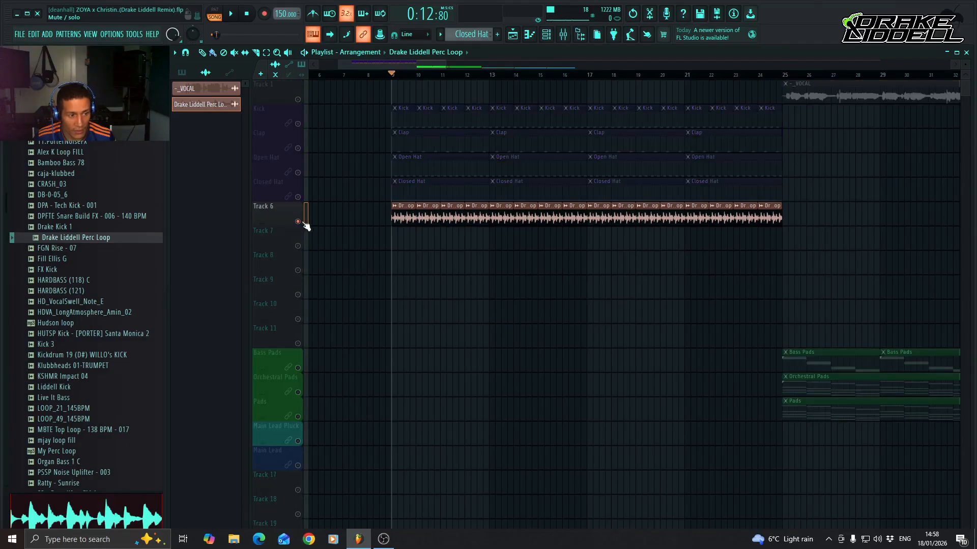
key("space")
key("space")
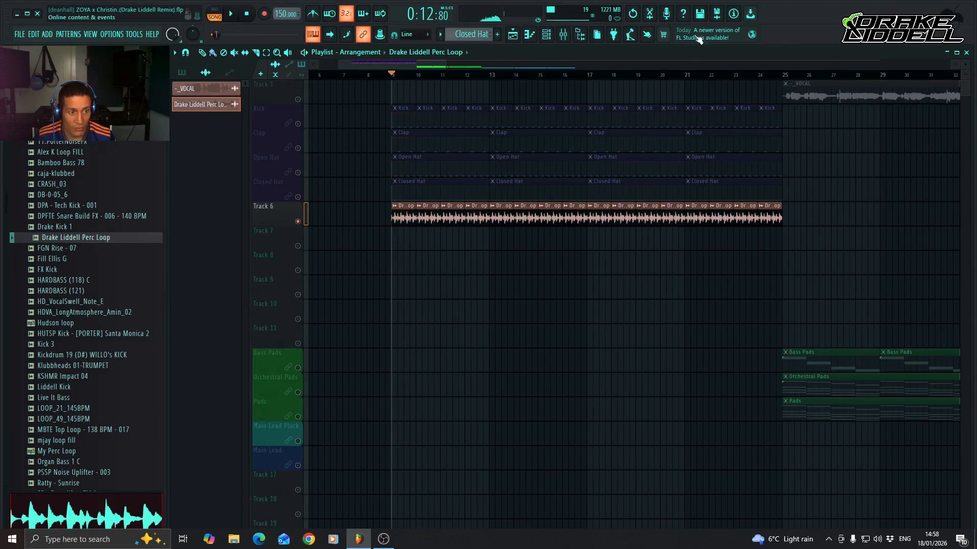
Set the stereo separation of mixer track Insert 6 to 20% merged and audition the perc loop.
left_click(563, 34)
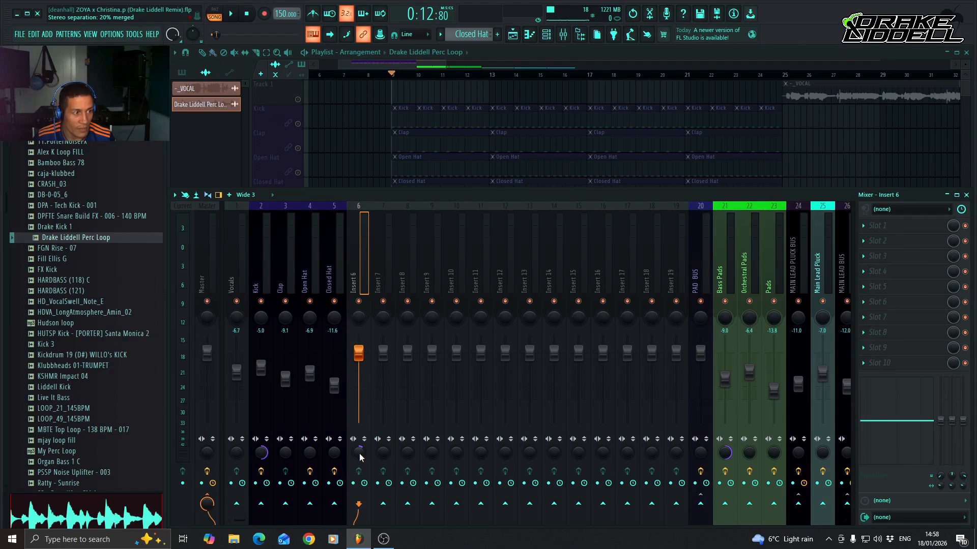
key("space")
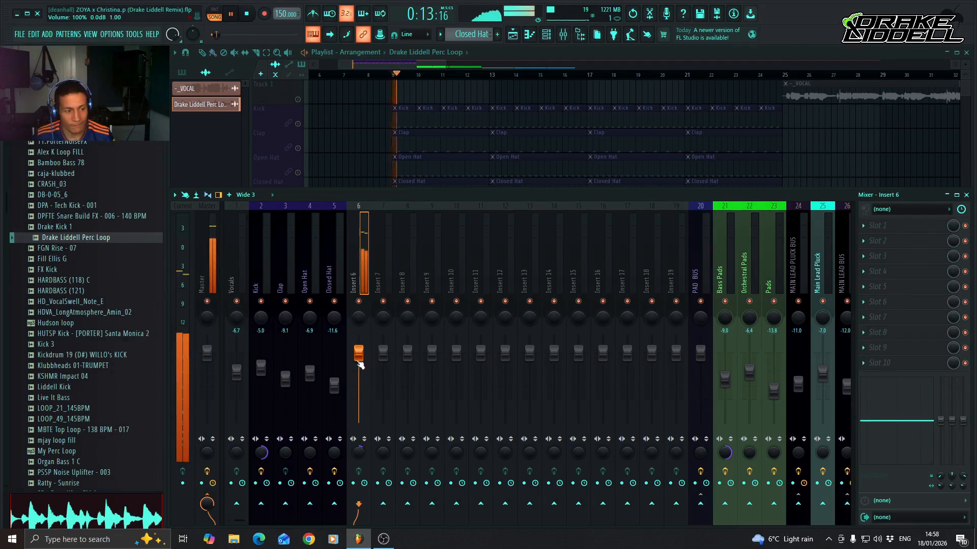
key("space")
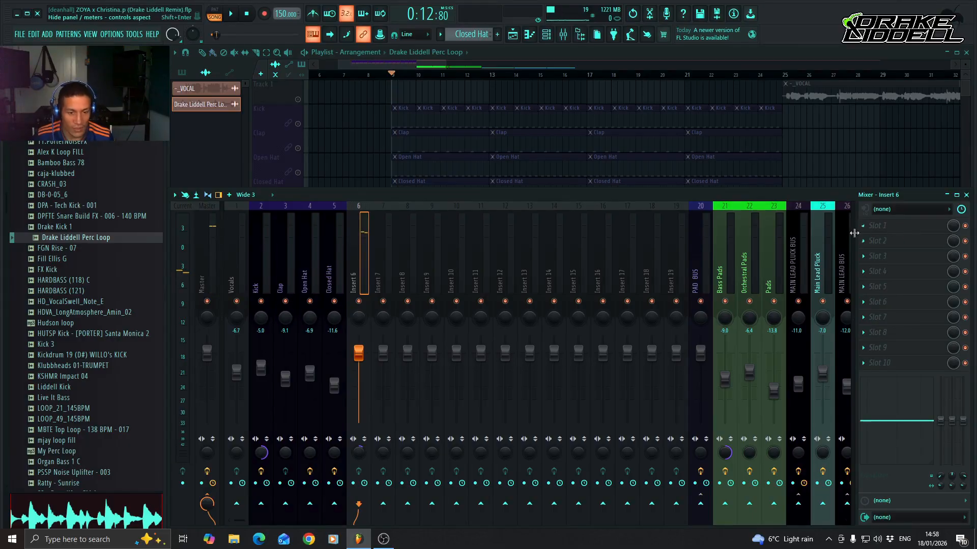
Load Fruity Parametric EQ 2 into slot 1 of Insert 6 and change band 1's type to high pass.
left_click(865, 228)
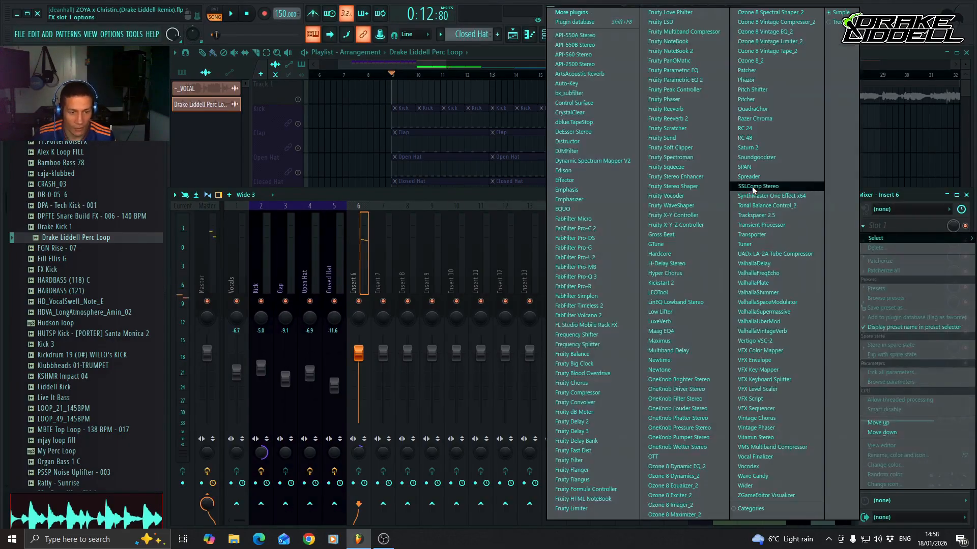
left_click(695, 82)
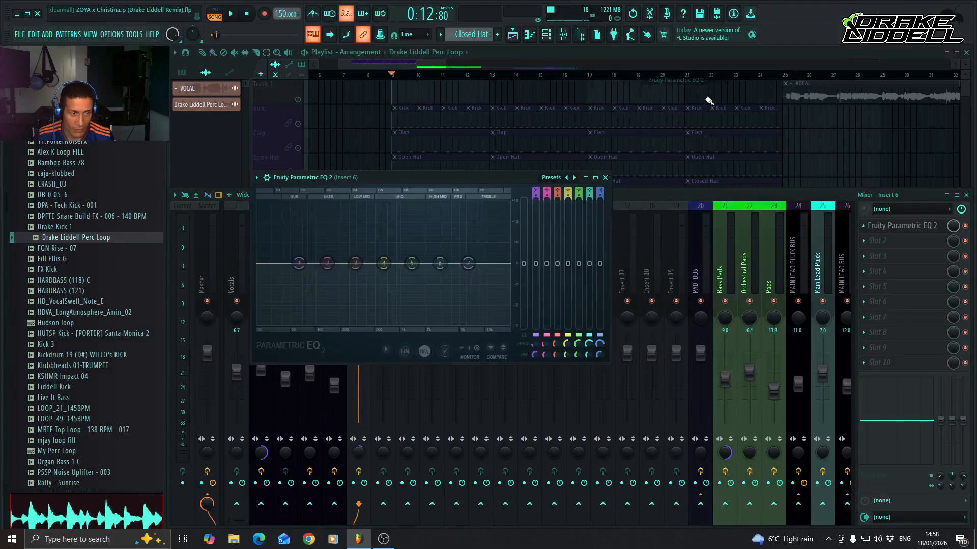
right_click(299, 267)
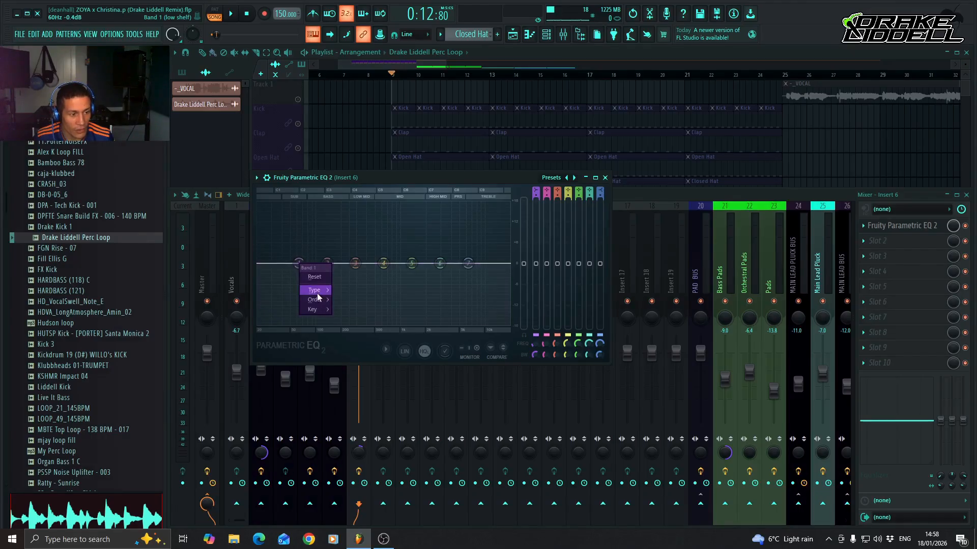
mouse_move(320, 290)
left_click(351, 319)
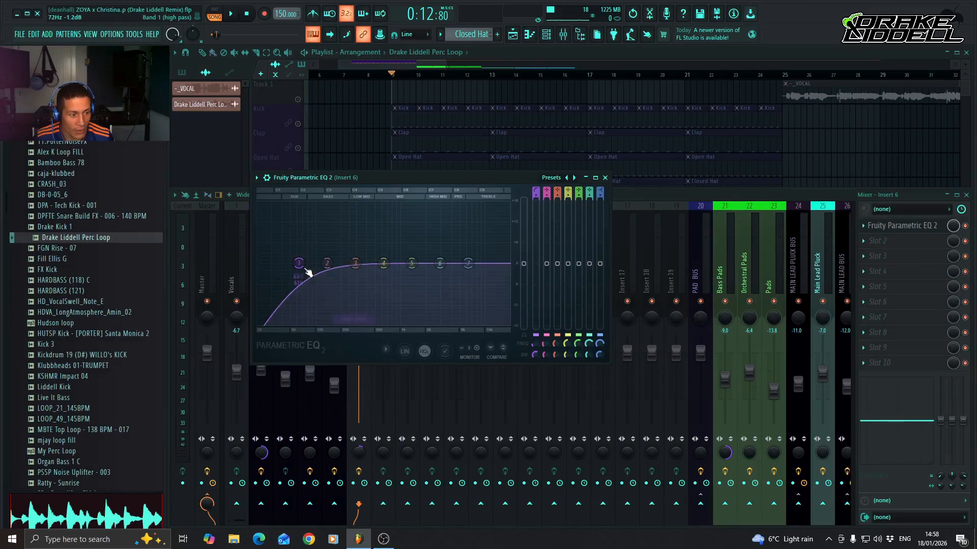
Set the order of the EQ's band 1 high pass to Steep 4.
right_click(300, 265)
mouse_move(322, 303)
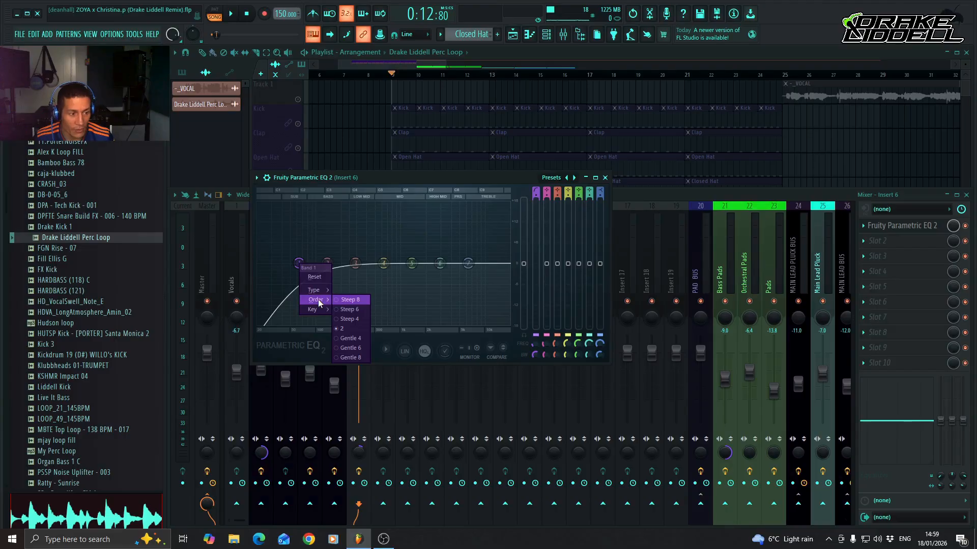
left_click(358, 319)
right_click(300, 265)
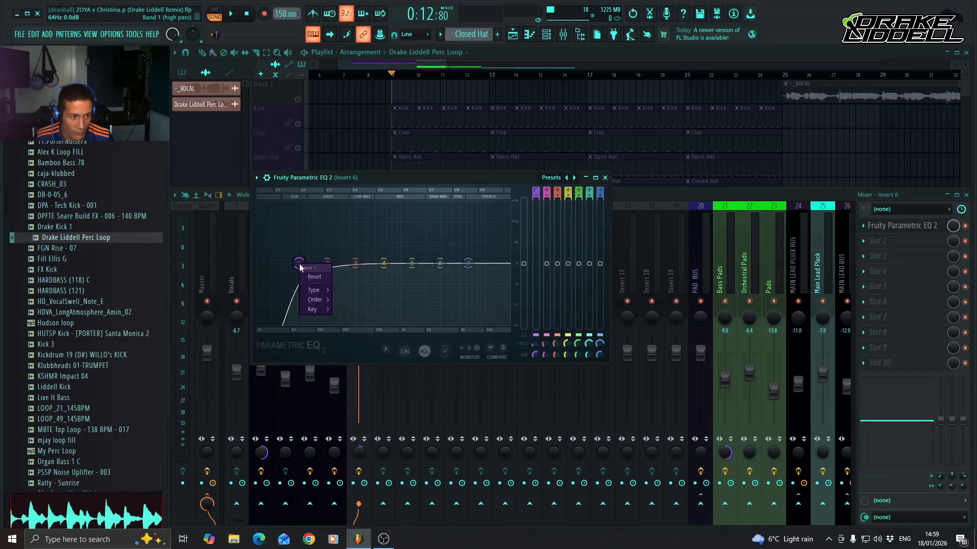
mouse_move(325, 301)
left_click(355, 320)
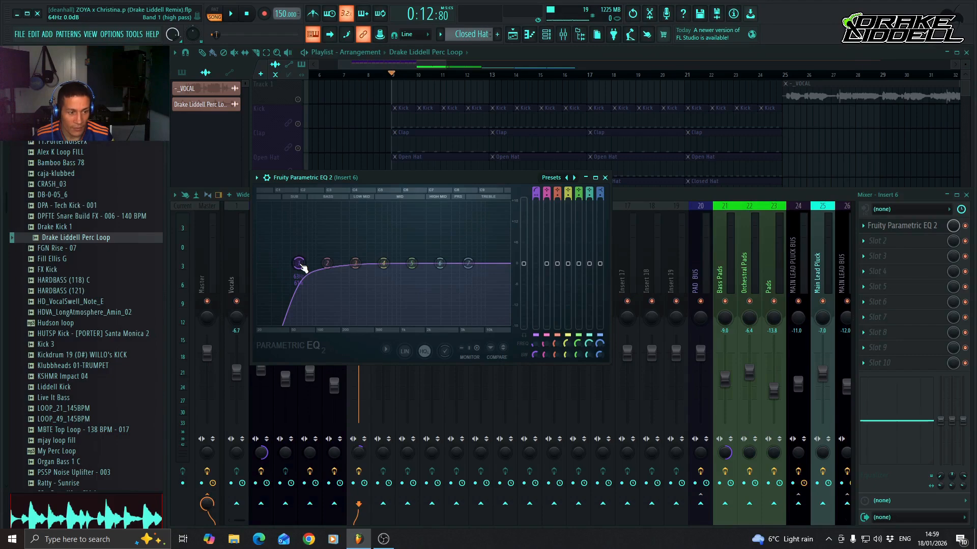
Move the band 1 high pass cutoff to about 517 Hz while auditioning the perc loop.
key("space")
left_click_drag(305, 267, 388, 263)
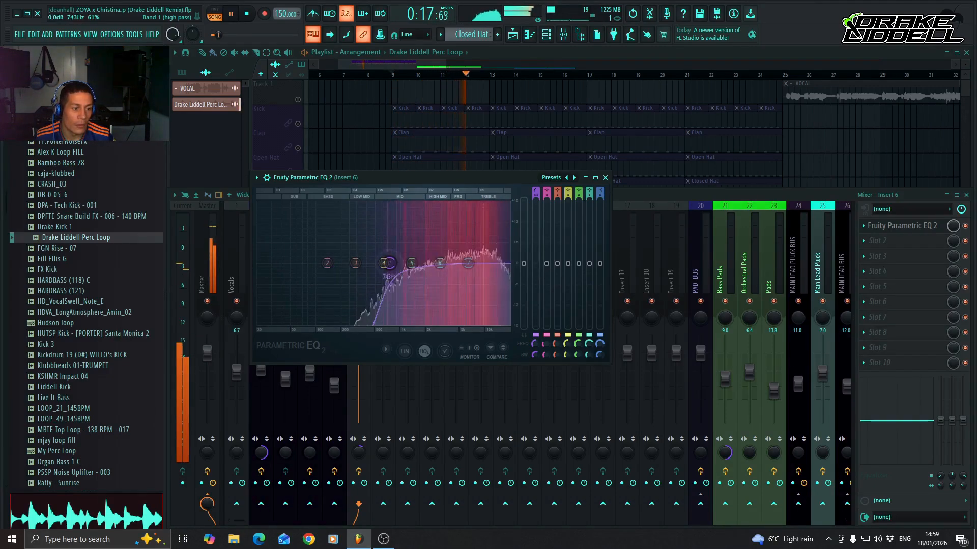
key("space")
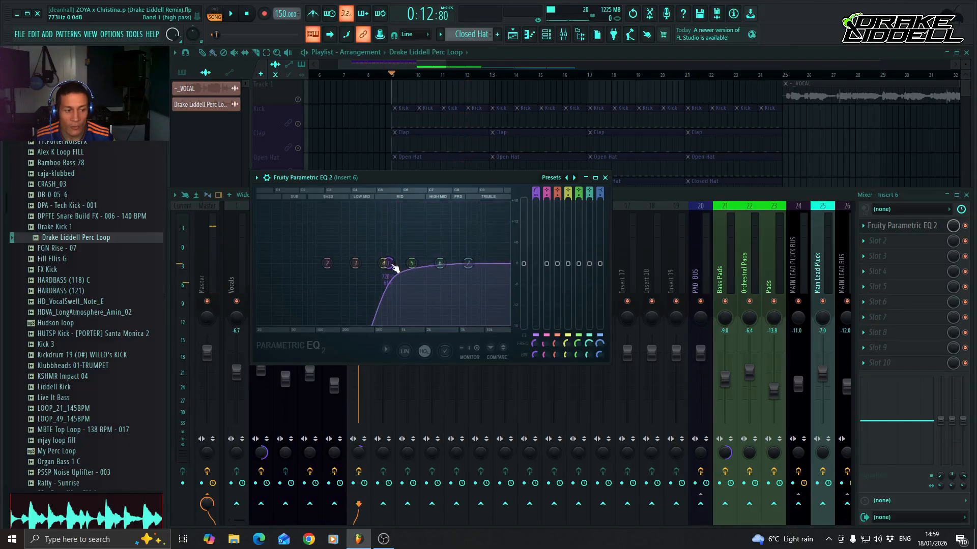
key("space")
left_click_drag(393, 265, 375, 263)
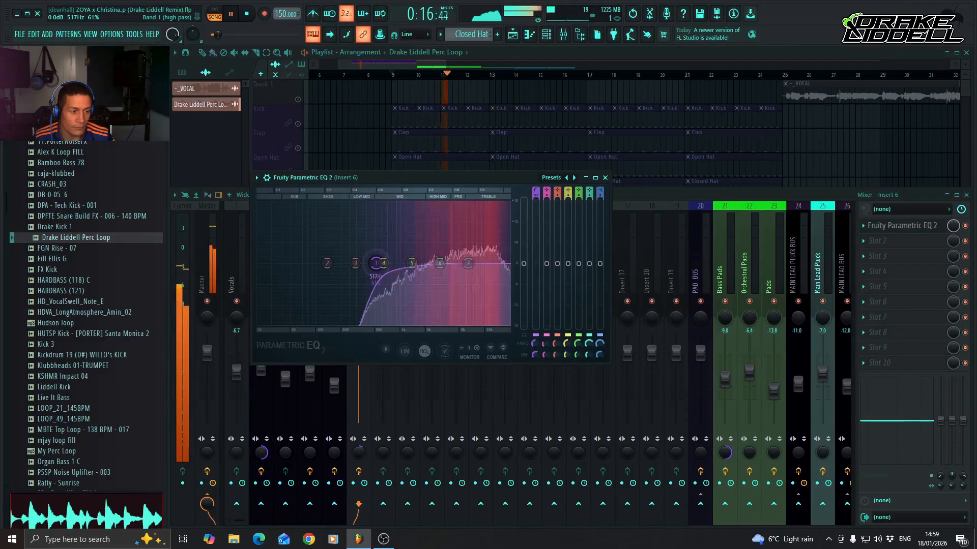
key("space")
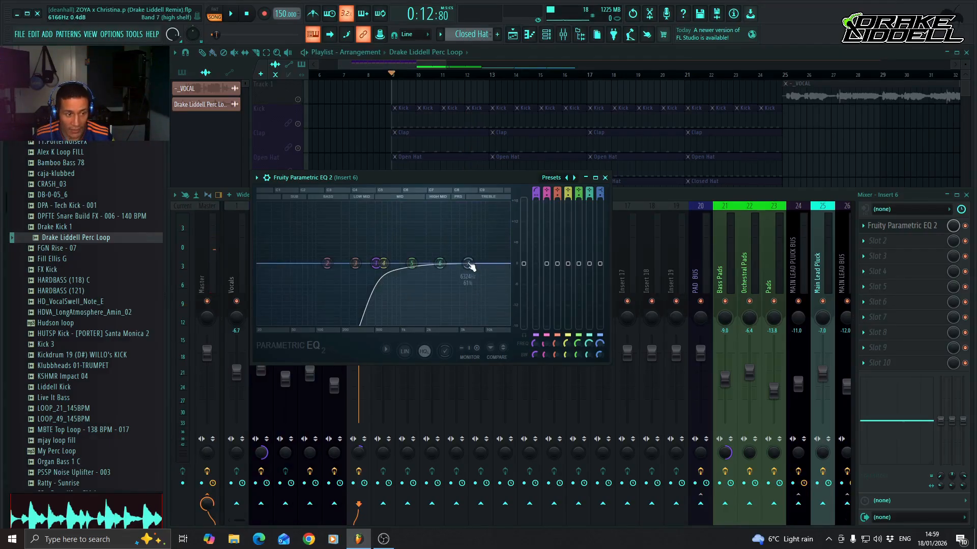
Lower the band 7 high shelf to -18 dB at about 13210 Hz with 51% bandwidth, auditioning the perc loop.
left_click_drag(469, 266, 496, 324)
key("space")
scroll(492, 322, "down", 4)
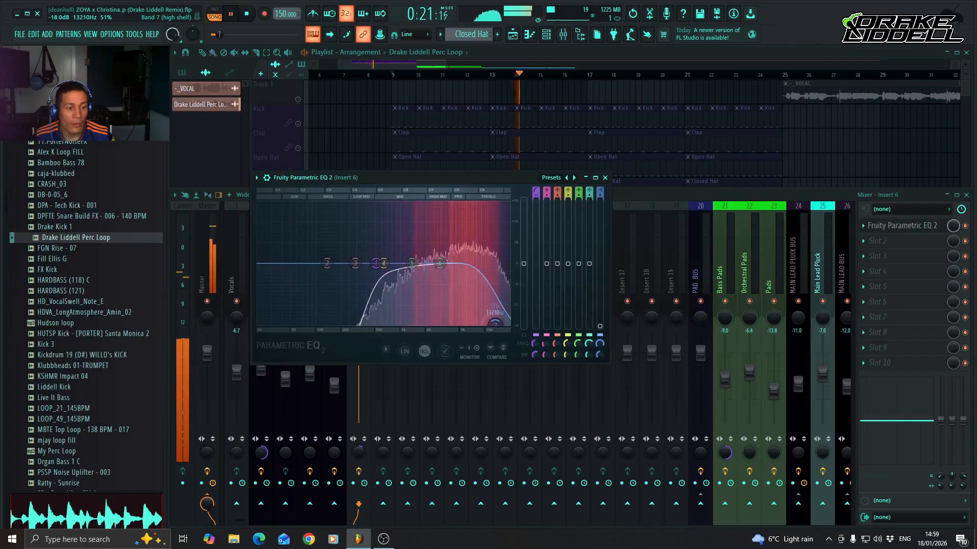
Move the EQ's band 6 to about 4547 Hz at -0.4 dB, audition the perc loop, and close the EQ.
key("space")
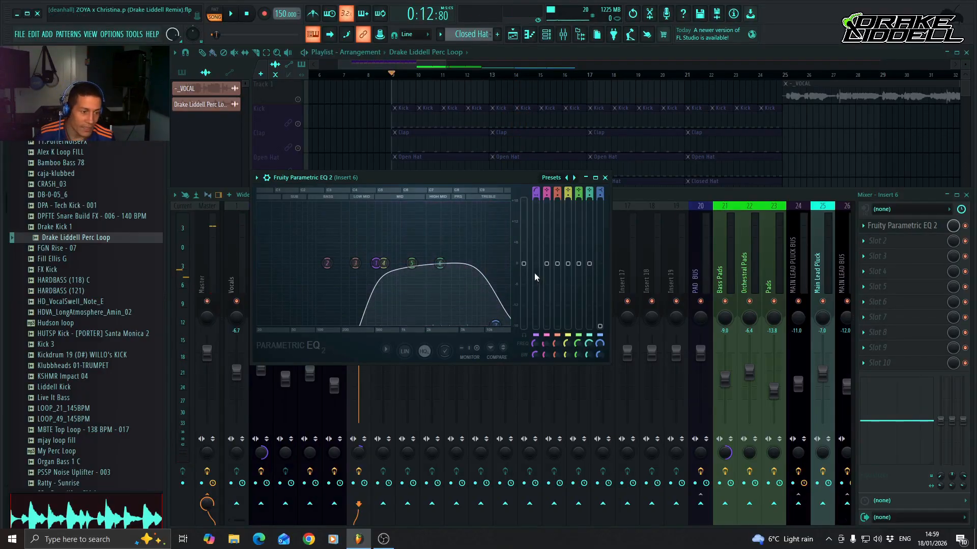
left_click_drag(440, 263, 457, 266)
key("space")
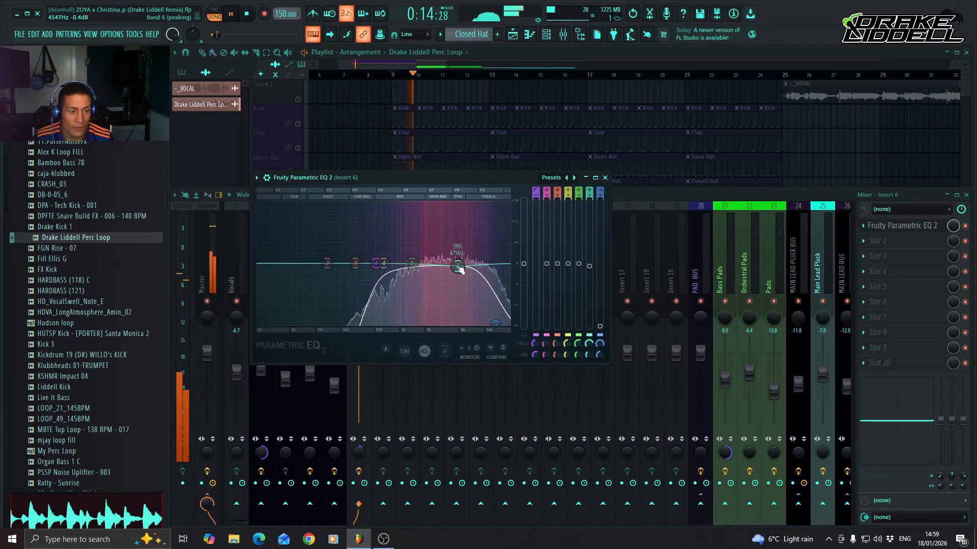
key("space")
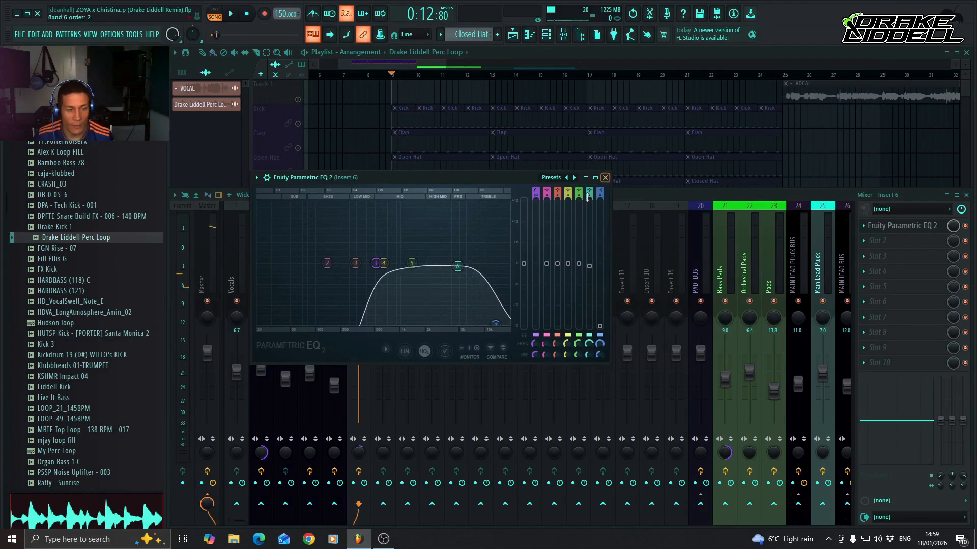
left_click(604, 177)
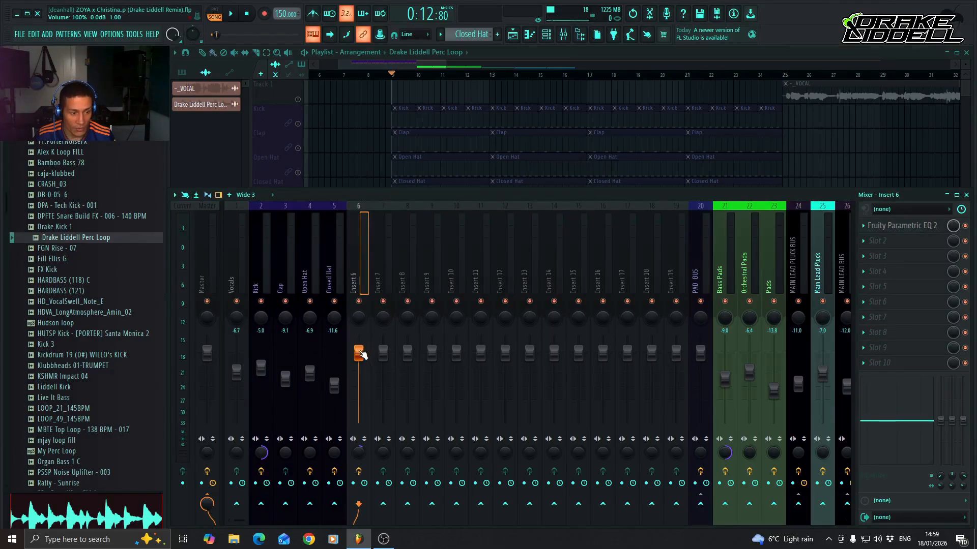
Pull the Insert 6 volume down near the minimum and unsolo Track 6 in the playlist.
left_click_drag(361, 352, 360, 424)
left_click(518, 56)
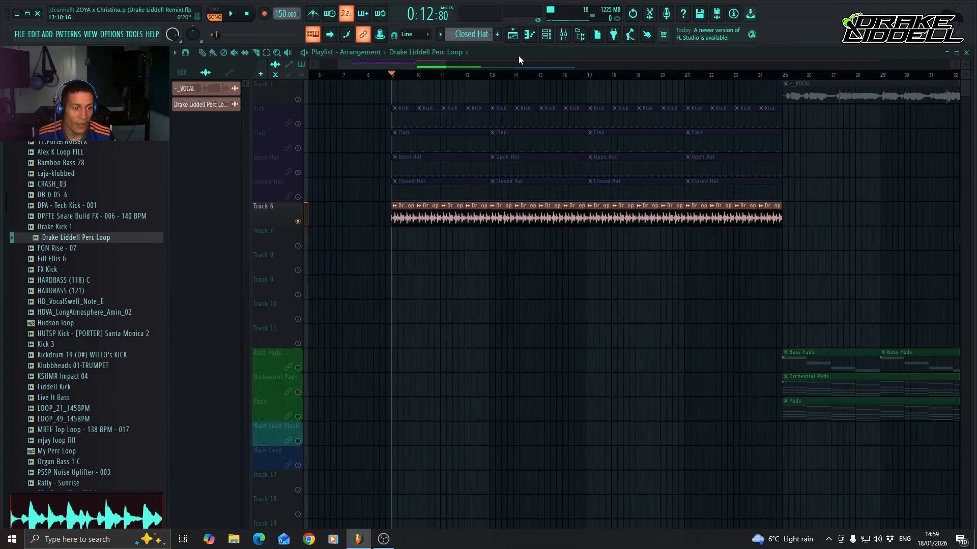
right_click(299, 222)
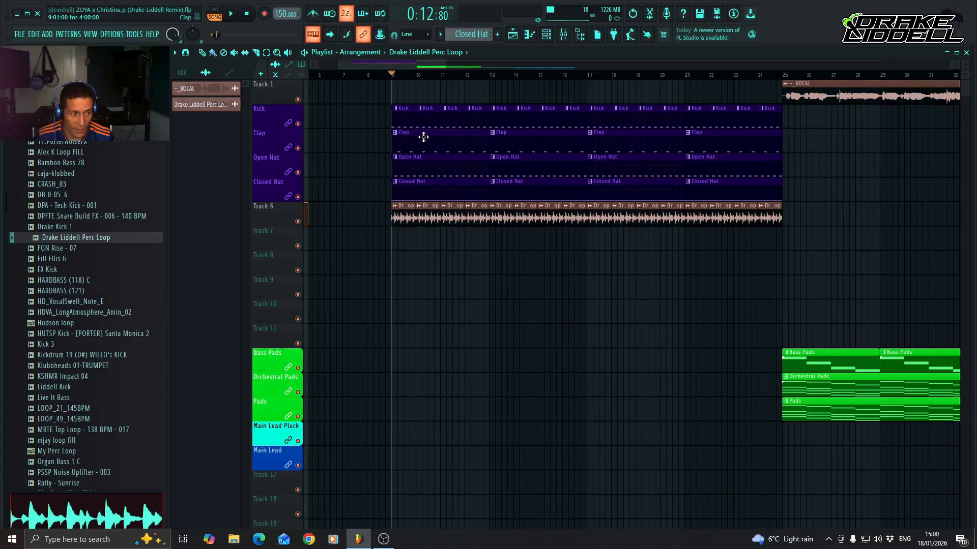
Raise the Insert 6 volume to -9.5 dB in the mixer while playing the perc loop with the full drums.
key("F9")
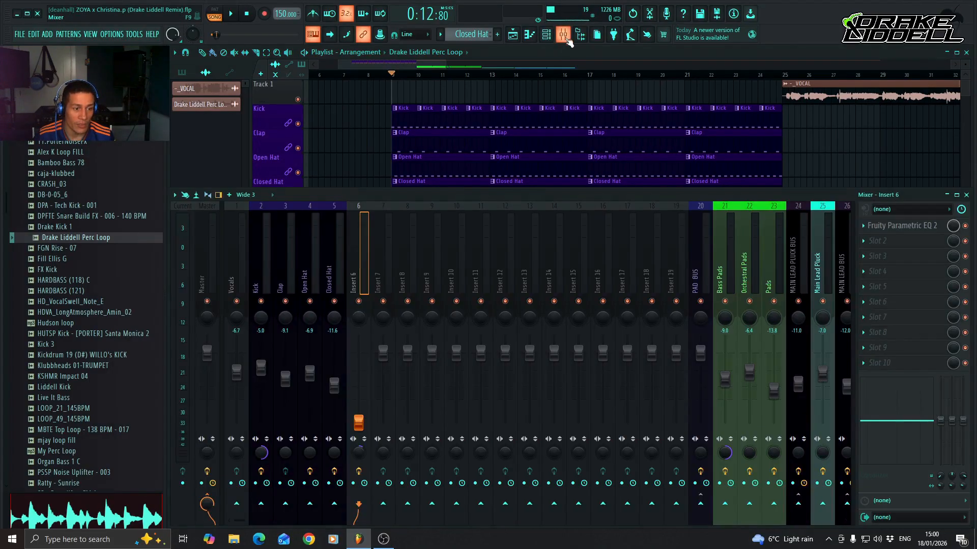
key("space")
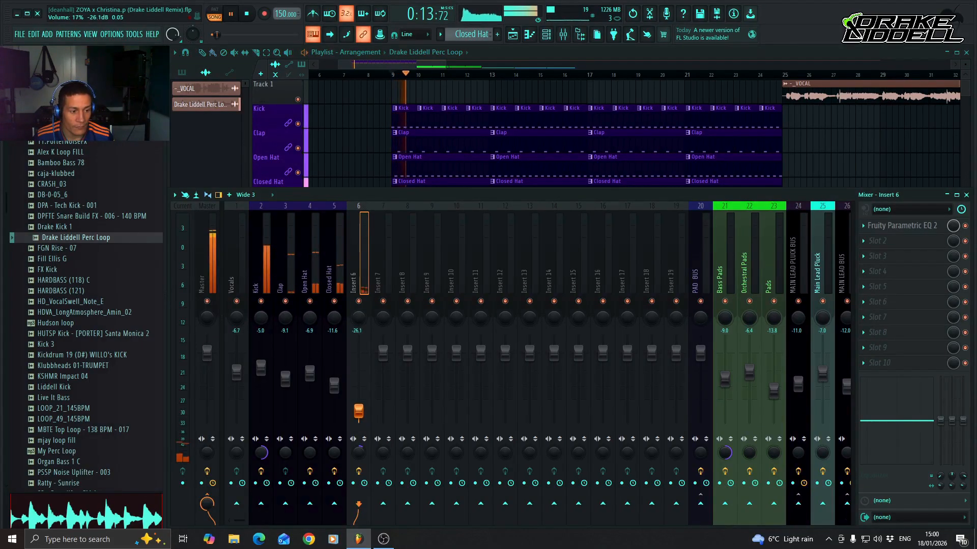
left_click_drag(359, 422, 363, 385)
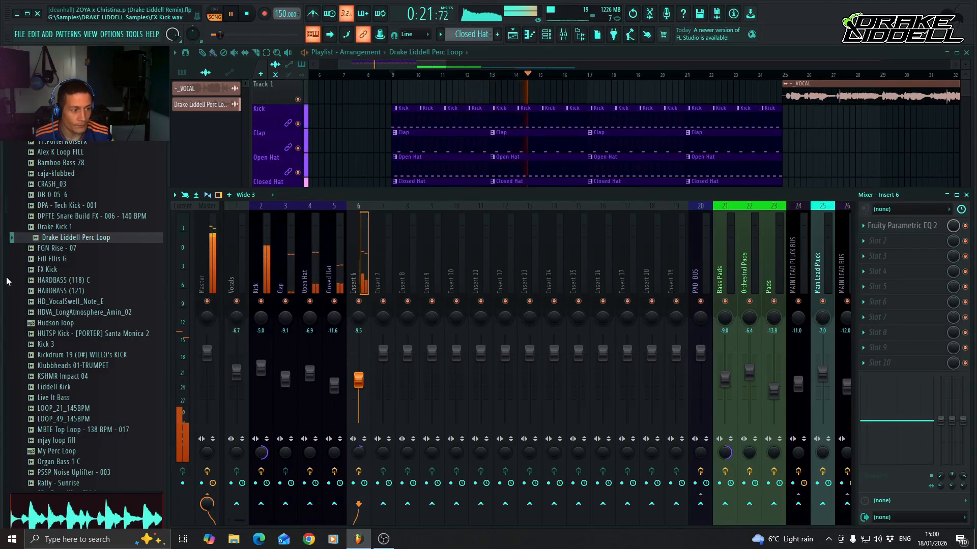
key("space")
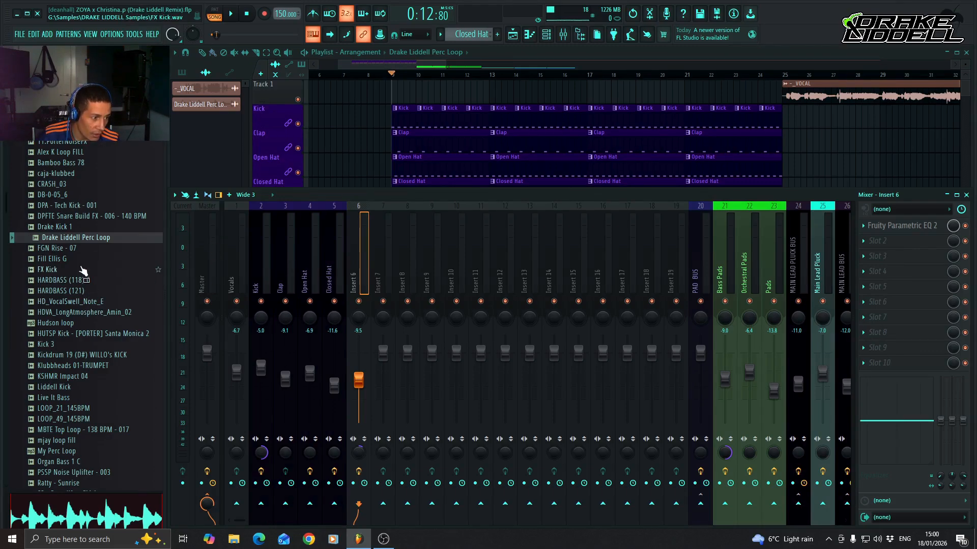
Collapse the DRAKE LIDDELL Samples folder and open Percussion Loops (150 BPM) in Ste Willo - UK Bounce Sample Pack Vol 4.
scroll(83, 270, "up", 10)
left_click(97, 225)
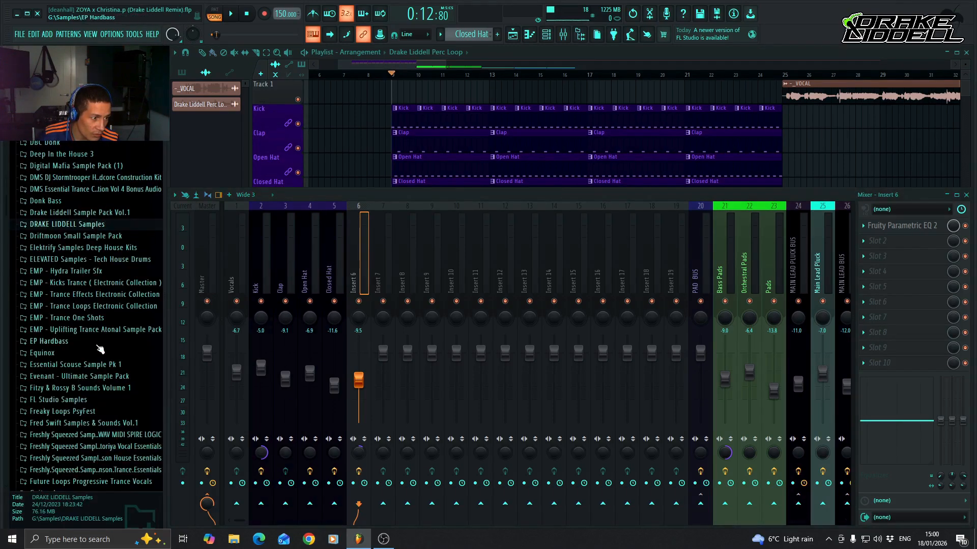
scroll(93, 334, "down", 15)
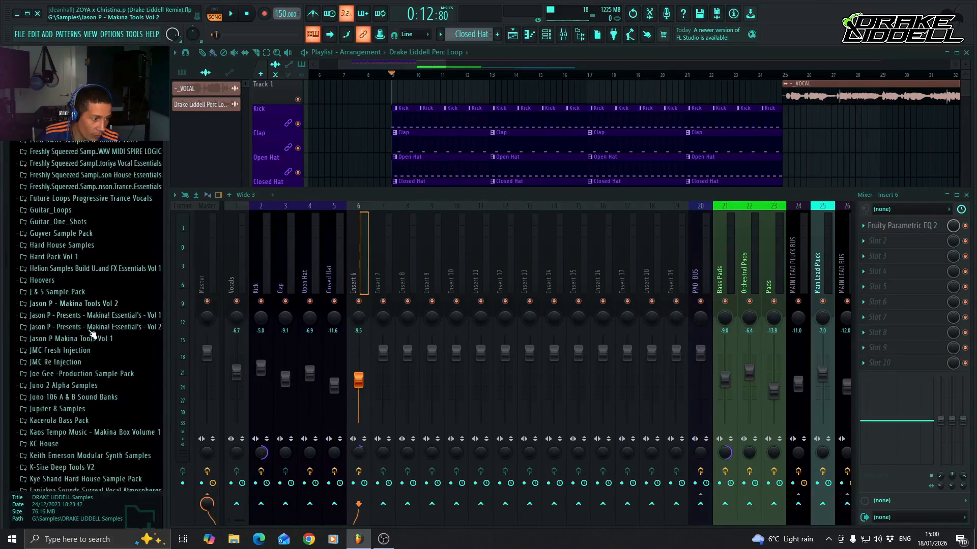
scroll(93, 334, "down", 5)
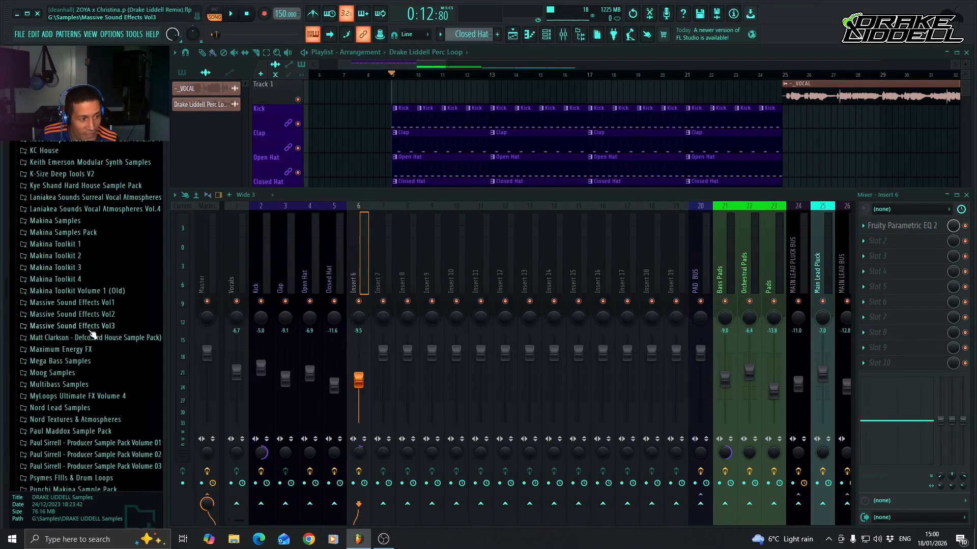
scroll(93, 334, "down", 16)
scroll(94, 333, "down", 11)
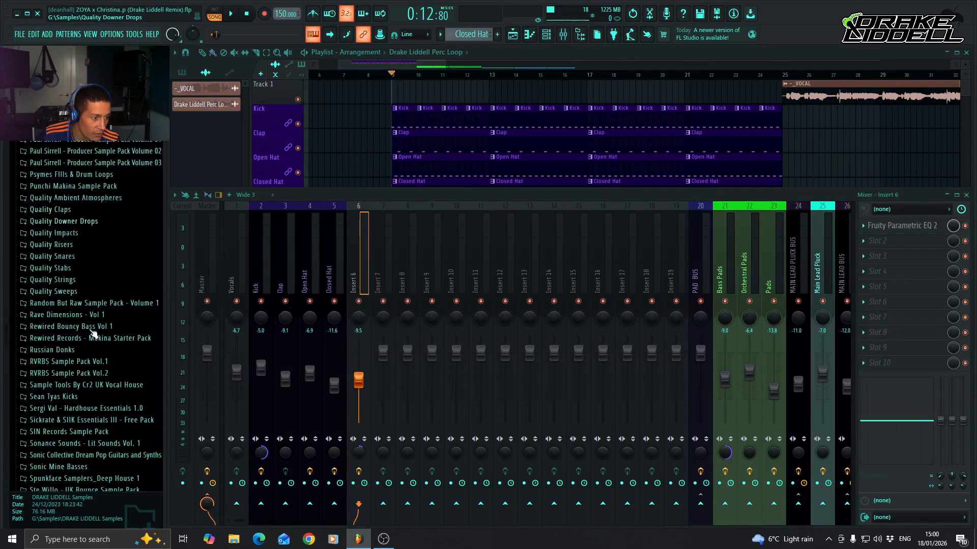
scroll(93, 333, "down", 16)
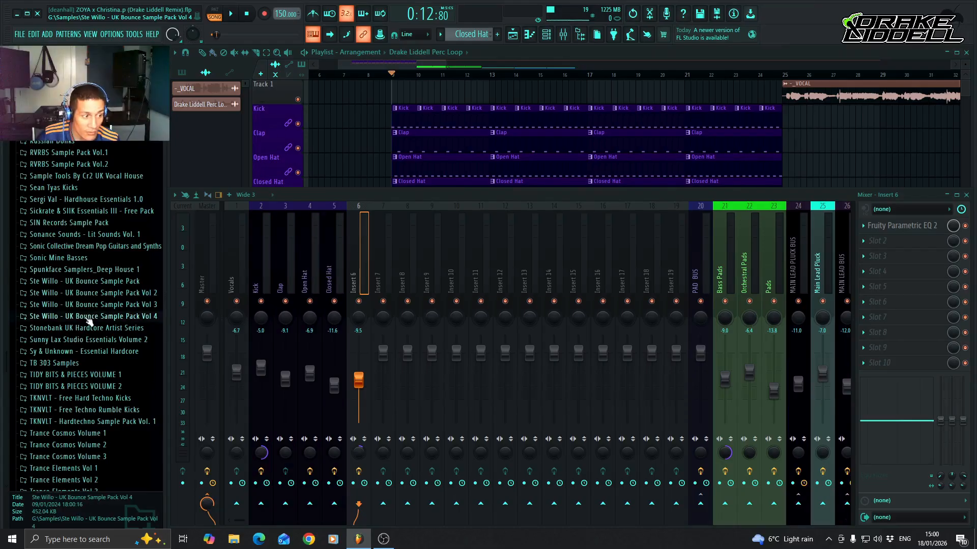
left_click(98, 316)
left_click(94, 328)
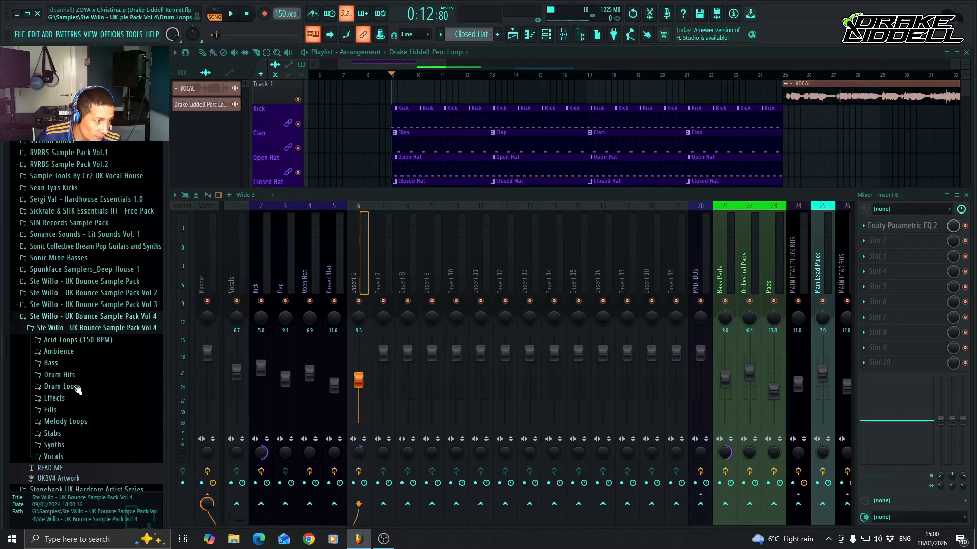
left_click(76, 388)
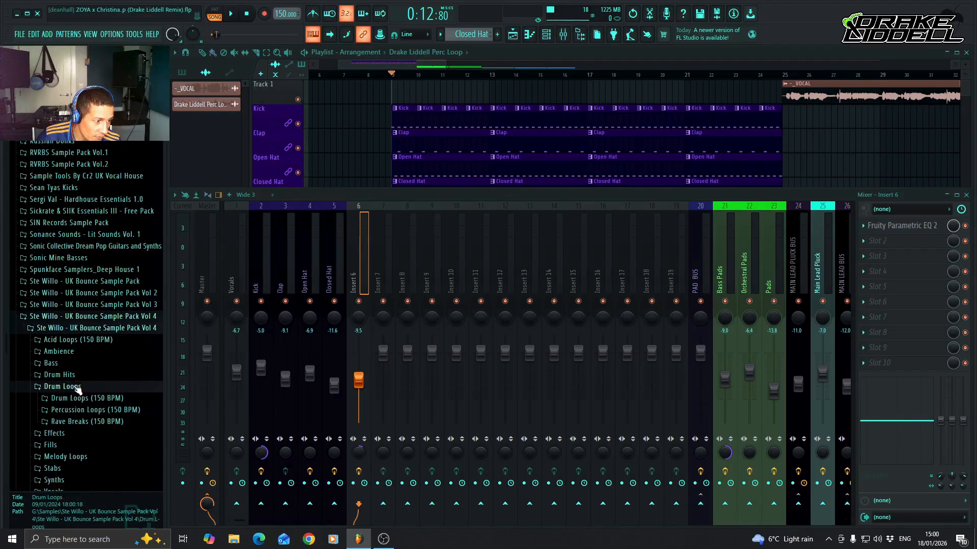
left_click(113, 410)
Audition the samples UKBV4 - Percussion Loops 01 to 10.
left_click(114, 400)
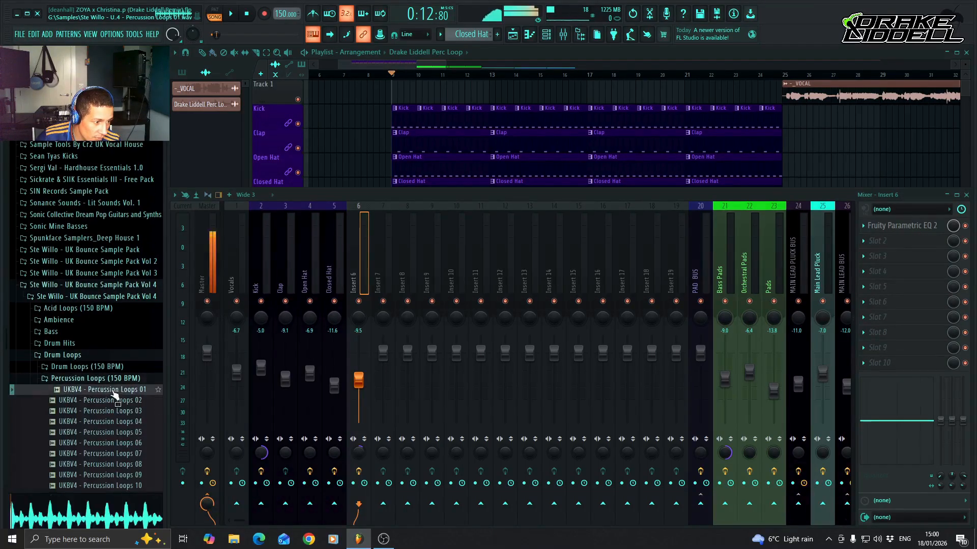
left_click(108, 411)
scroll(107, 407, "down", 2)
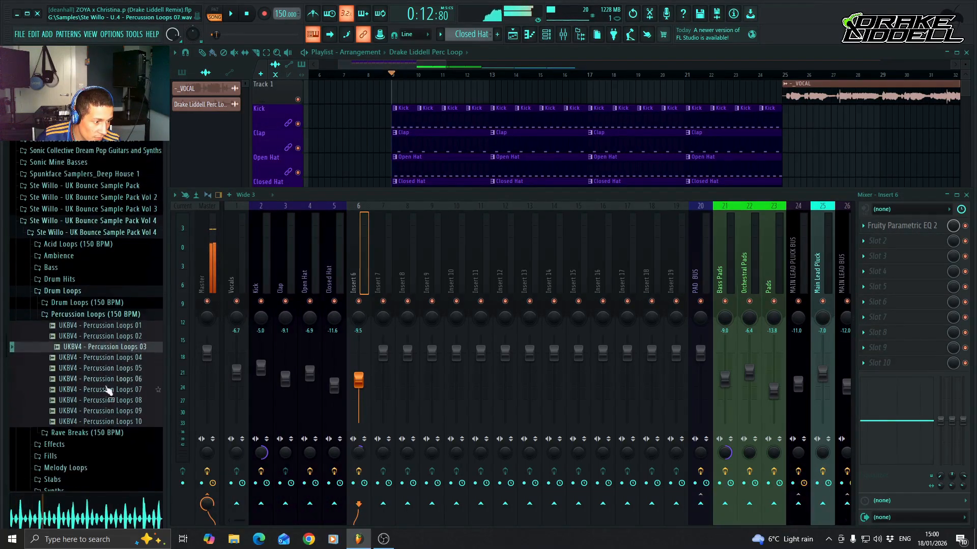
left_click(105, 358)
left_click(107, 369)
left_click(107, 380)
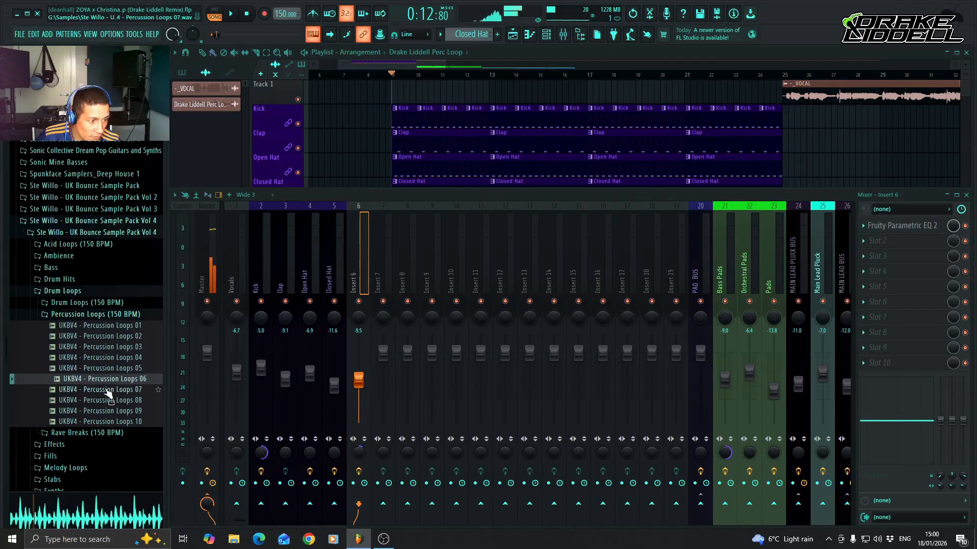
left_click(108, 391)
left_click(109, 401)
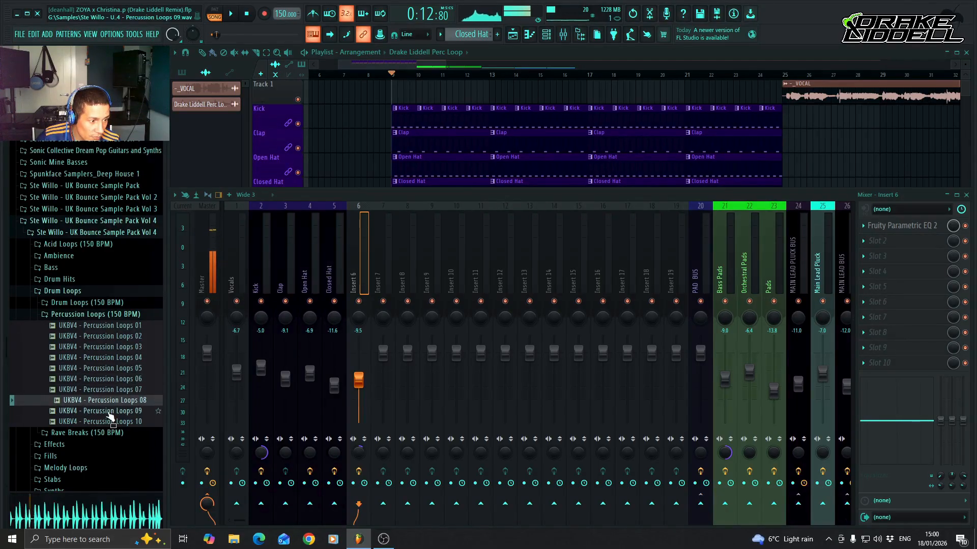
left_click(110, 411)
left_click(110, 422)
Collapse the Vol 4 pack and open the Perc loops folder under Drum Loops in Ste Willo - UK Bounce Sample Pack 2022.
left_click(108, 313)
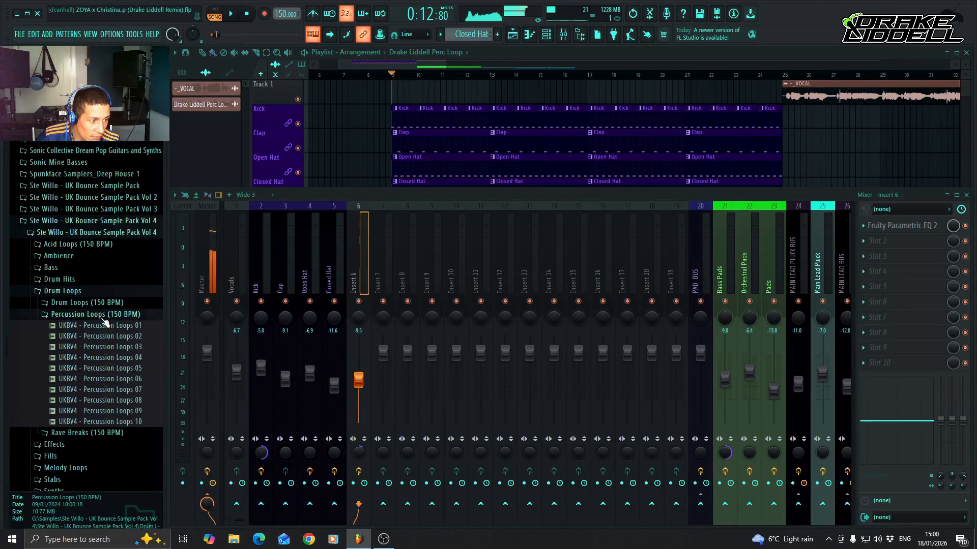
left_click(99, 291)
left_click(107, 232)
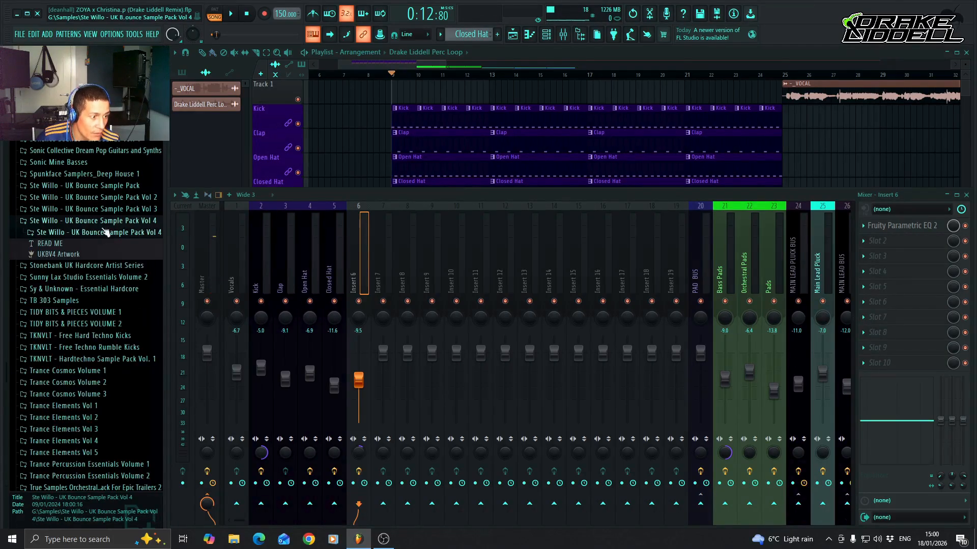
left_click(109, 220)
left_click(104, 186)
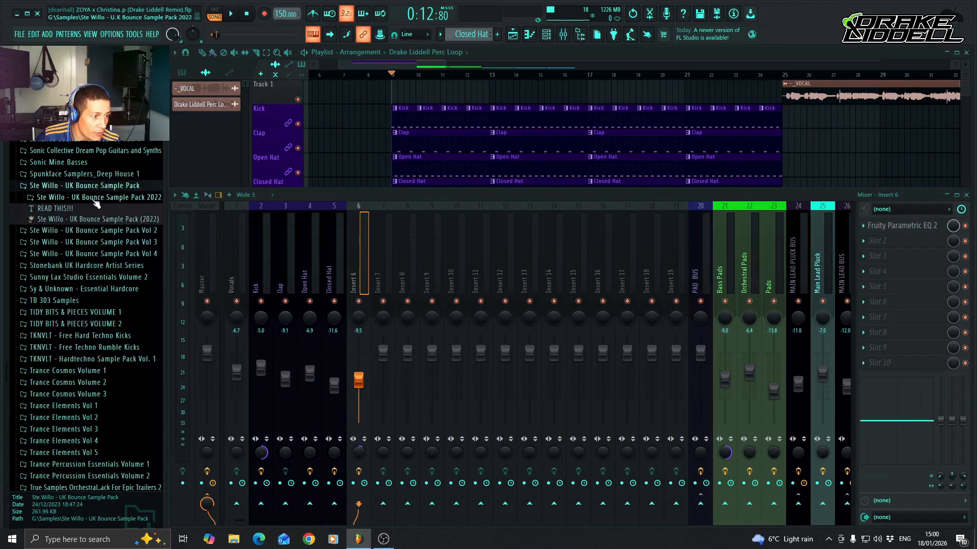
left_click(96, 197)
left_click(74, 245)
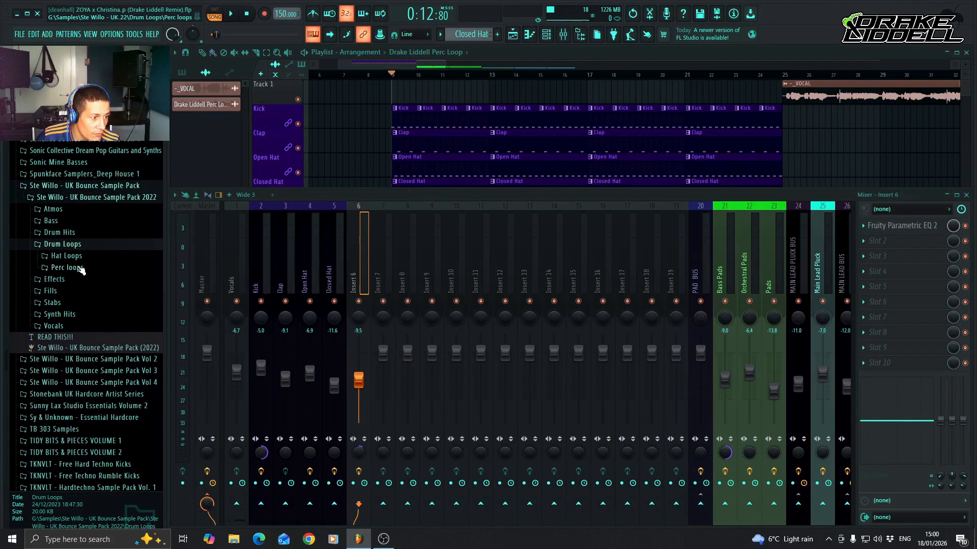
left_click(80, 269)
Audition Perc Loop 1 through Perc Loop 15 (150 BPM) in order.
left_click(86, 280)
key("Down")
key("Down")
key("Down")
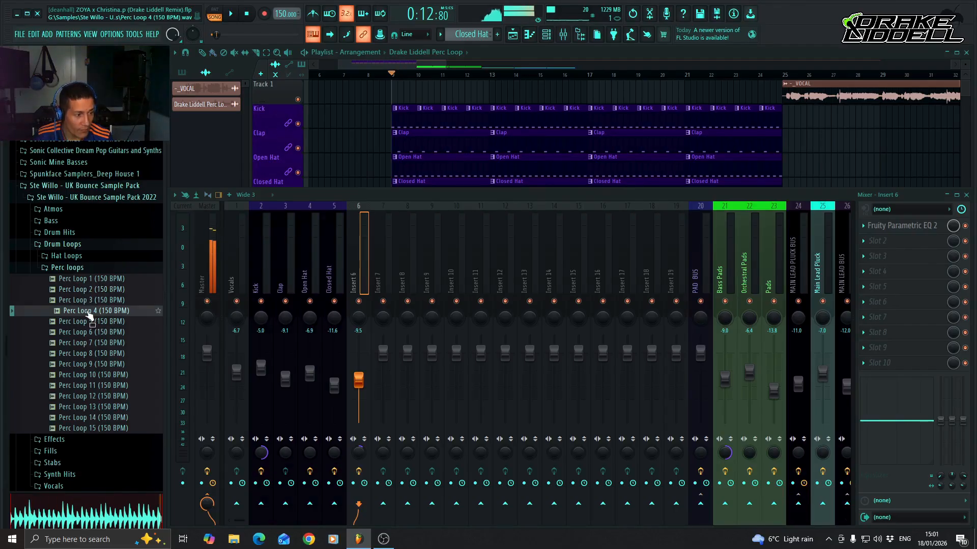
key("Down")
key("Down")
key("Down")
key("Down")
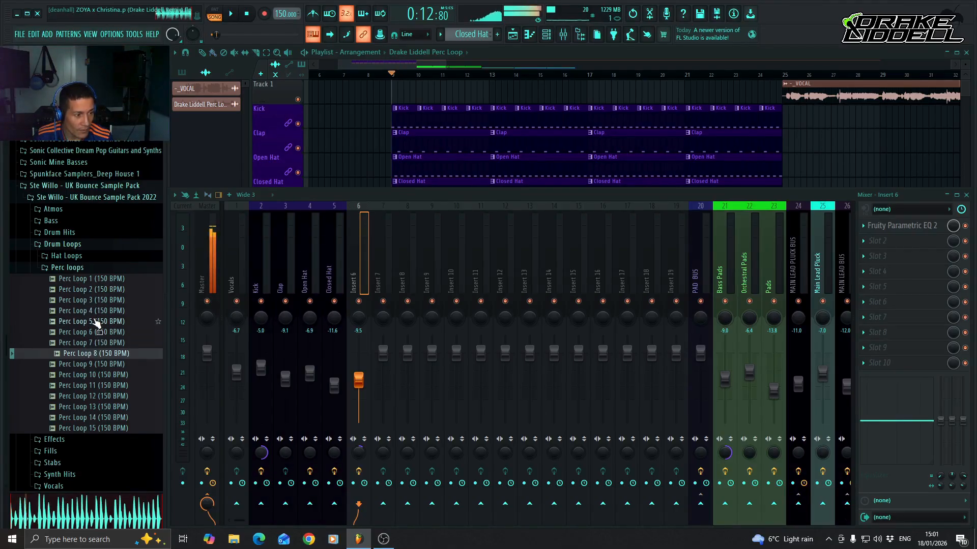
key("Down")
key("Down")
key("Down")
key("Down")
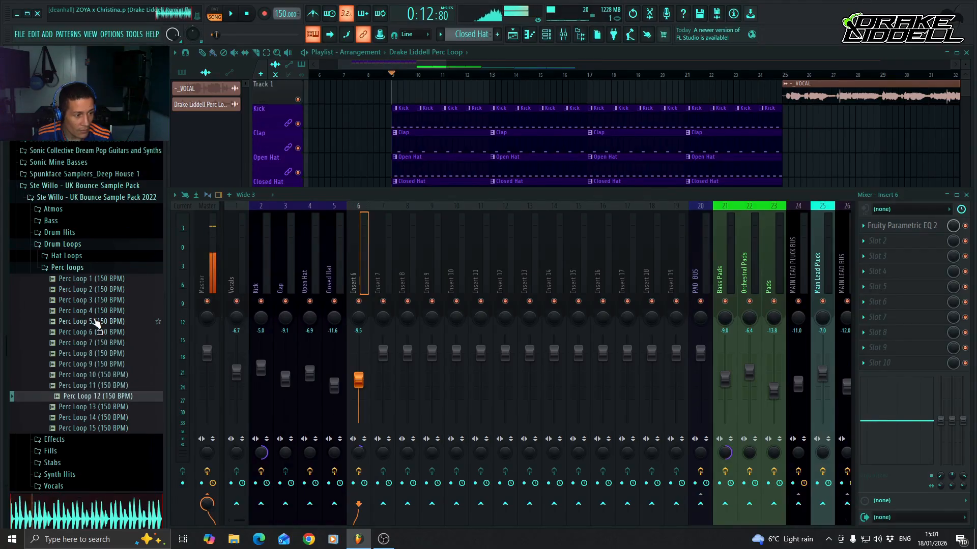
key("Down")
key("Down")
key("Down")
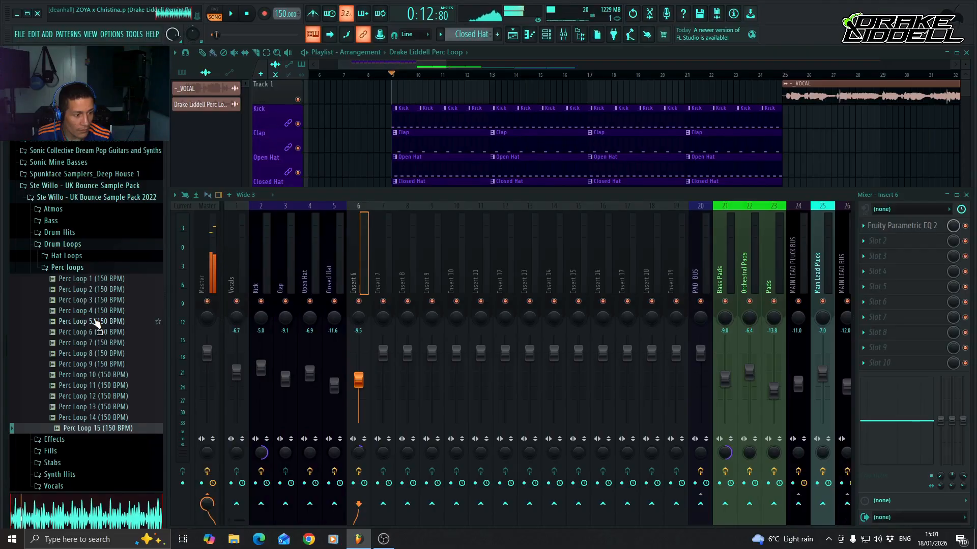
Go back through the perc loops to compare them again and select Perc Loop 4 (150 BPM).
key("Up")
key("Up")
key("Up")
key("Up")
key("Up")
key("Up")
key("Up")
key("Up")
key("Up")
key("Up")
key("Up")
key("Up")
key("Up")
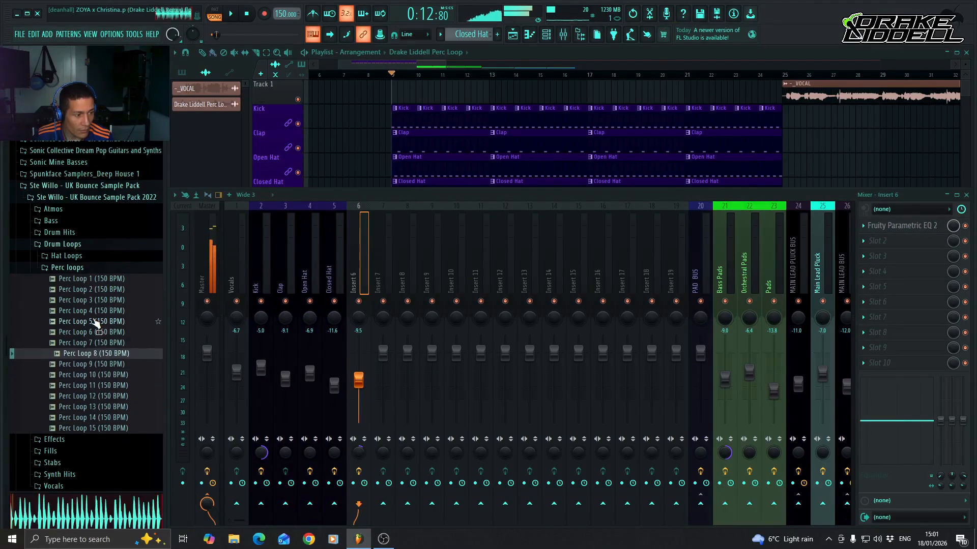
key("Down")
key("Down")
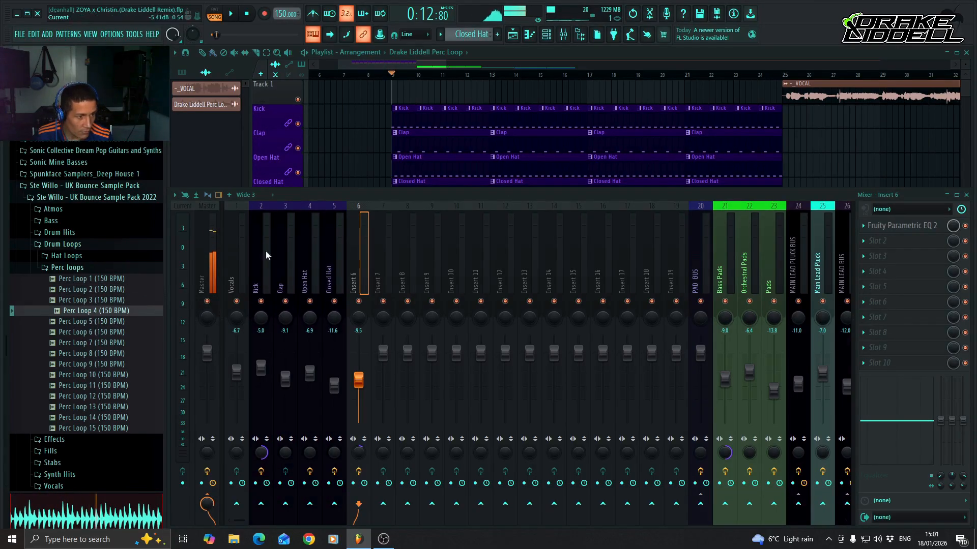
Place Perc Loop 4 (150 BPM) on Track 7 at bar 9 and repeat the clip up to bar 25.
left_click(525, 51)
key("space")
key("space")
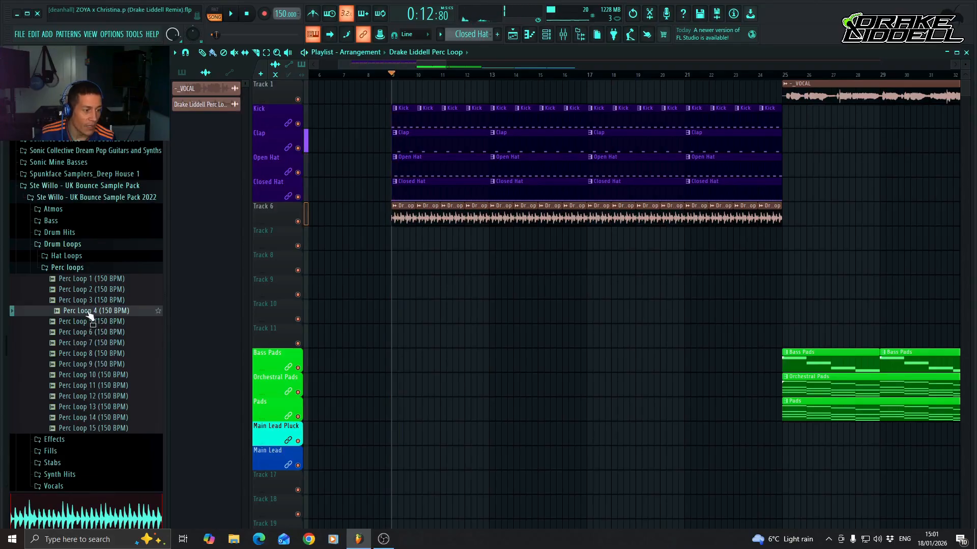
left_click(84, 313)
left_click_drag(84, 312, 392, 239)
double_click(412, 239)
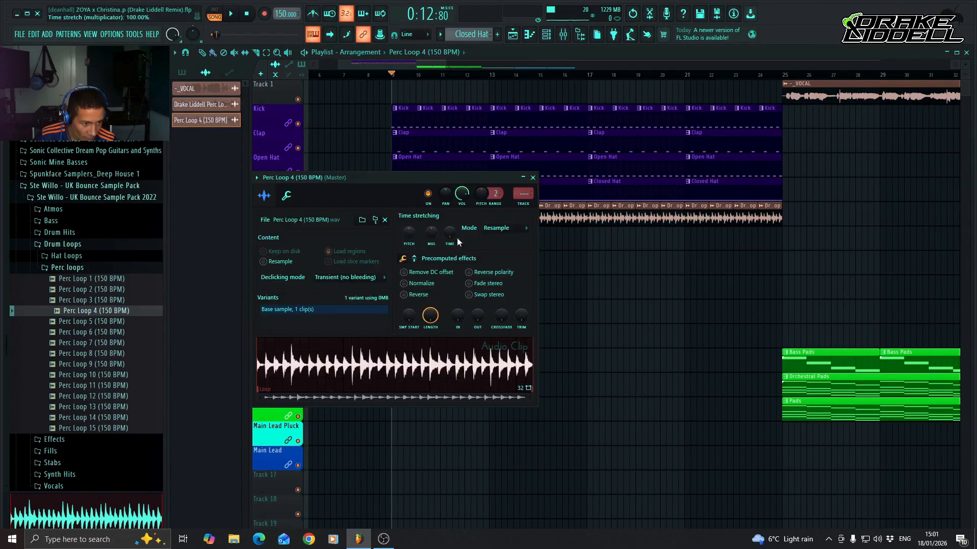
left_click(533, 178)
left_click_drag(443, 241, 760, 256)
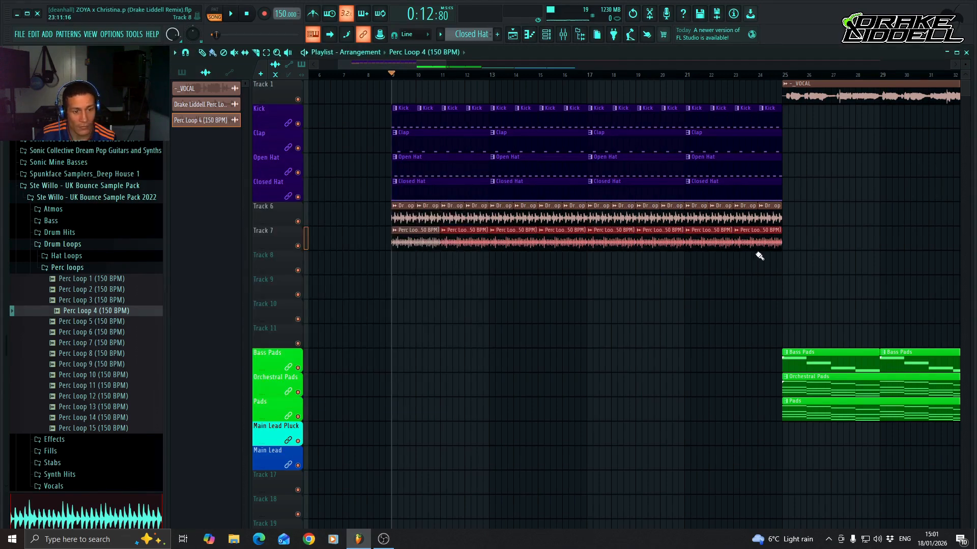
Name Track 6 "Drum Loop" in dark purple (#1F0052) and lock the track to its content.
right_click(274, 204)
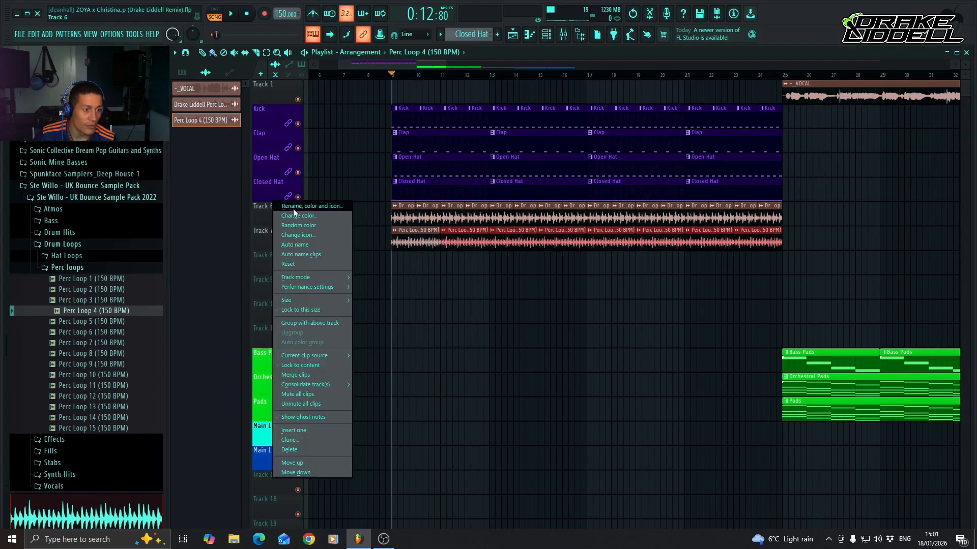
left_click(317, 206)
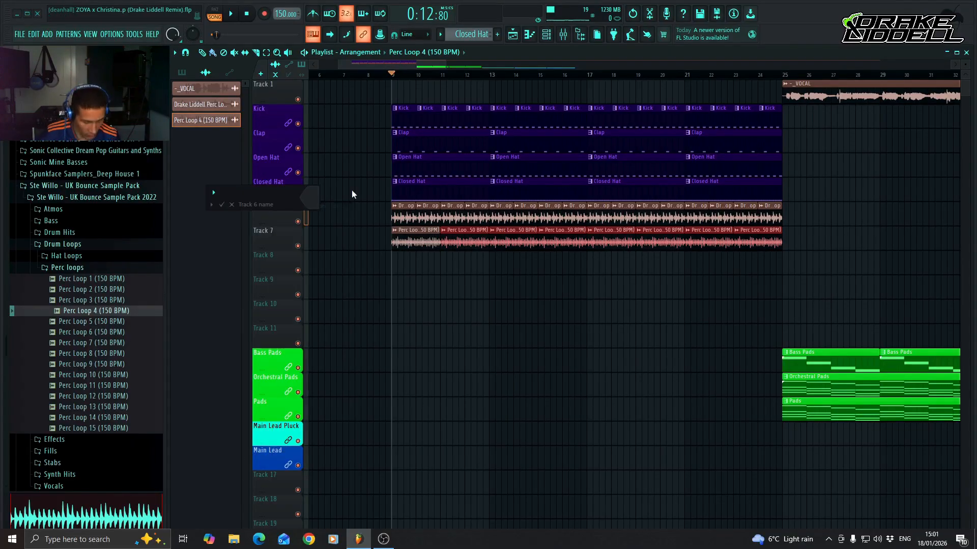
type("Drum")
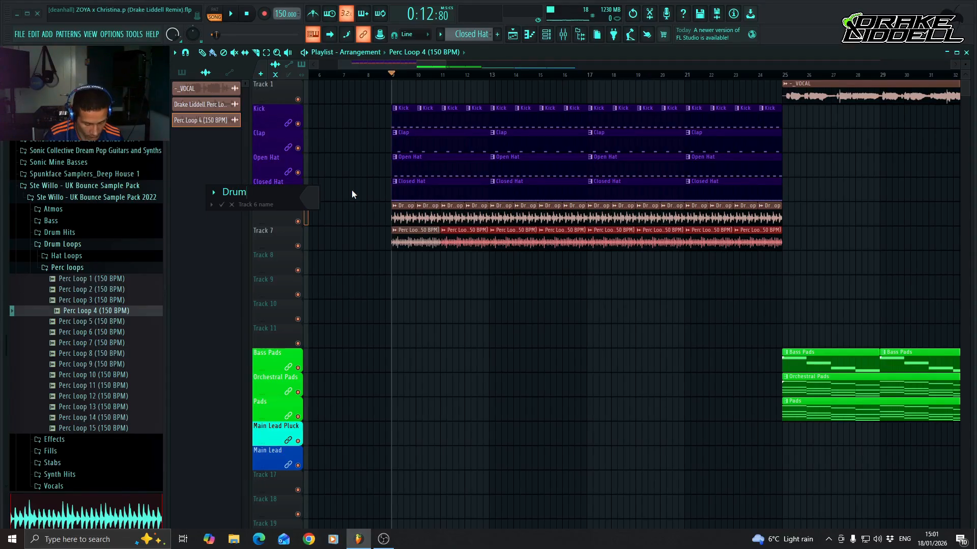
type(" Loop")
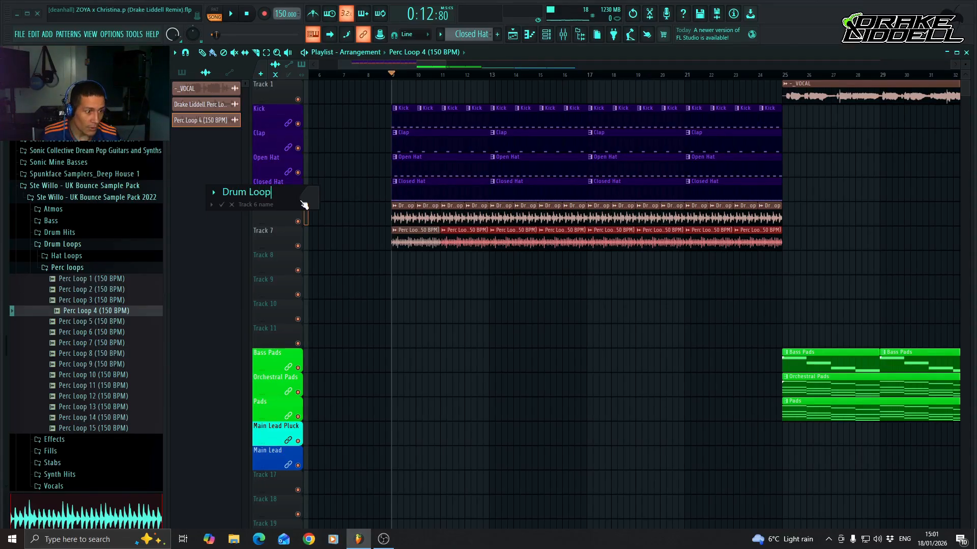
left_click(303, 204)
left_click(349, 363)
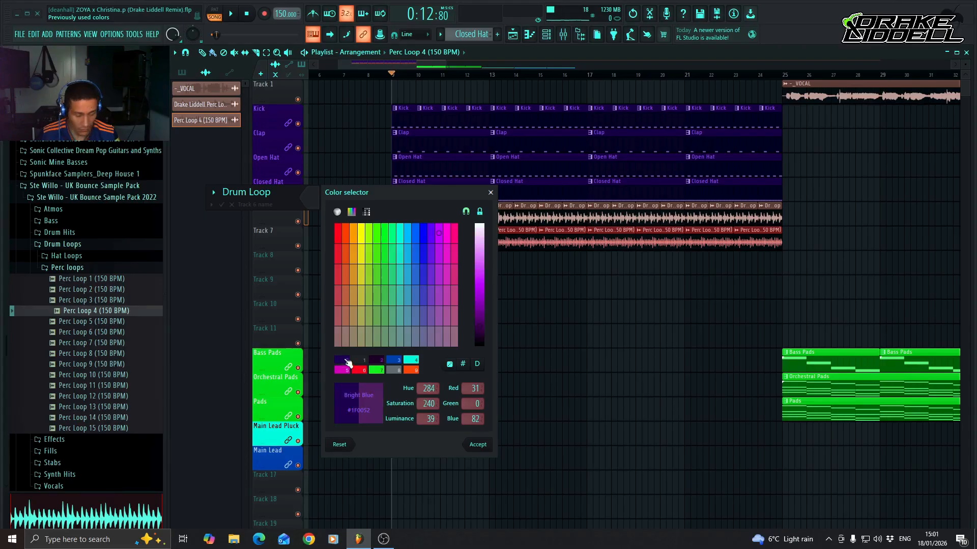
key("Return")
key("Return")
right_click(282, 202)
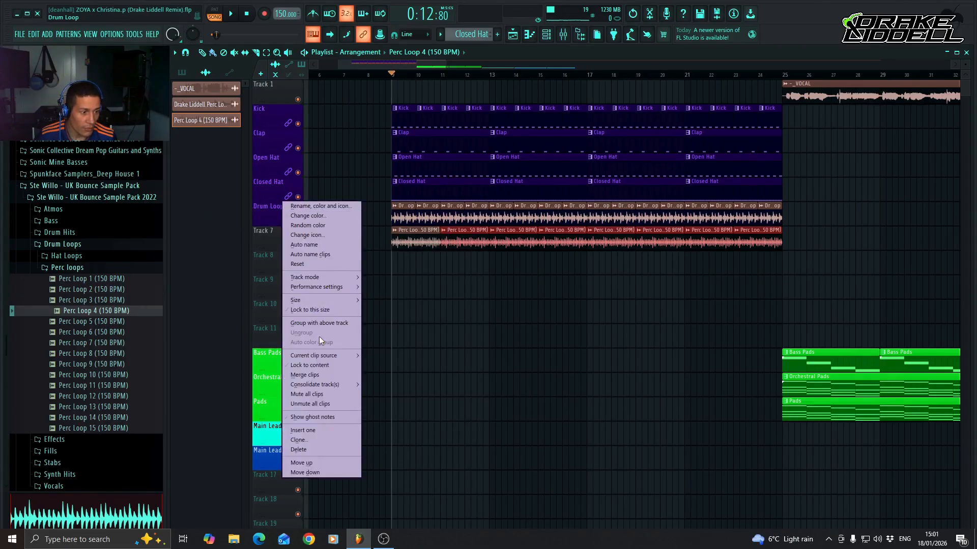
left_click(320, 365)
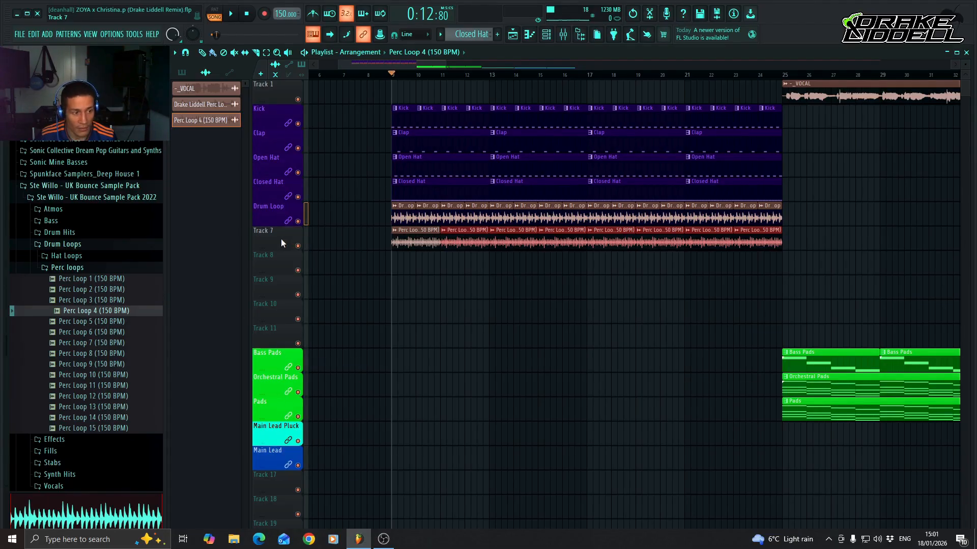
Name Track 7 "Perc loop" in the same dark purple as the drum tracks and lock it to its content.
right_click(281, 242)
left_click(326, 227)
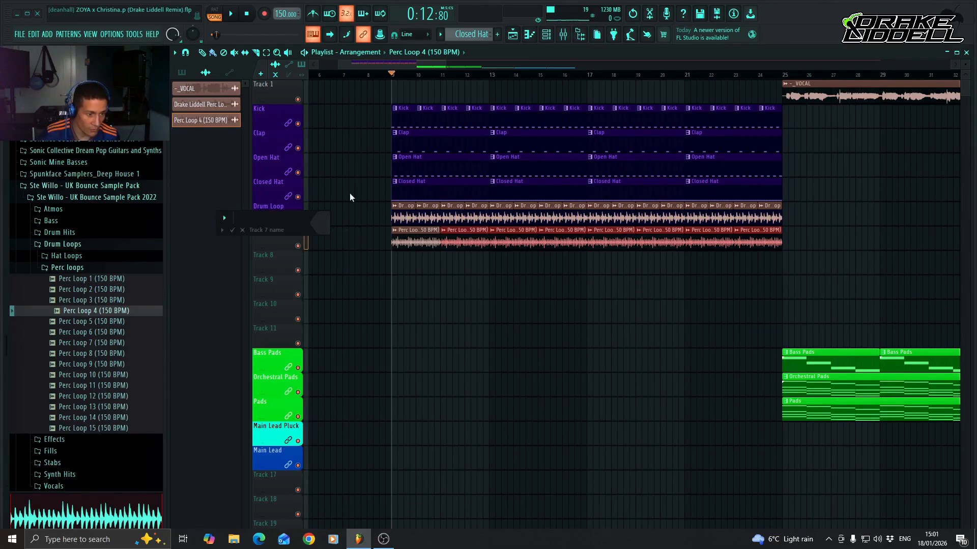
type("Perc ")
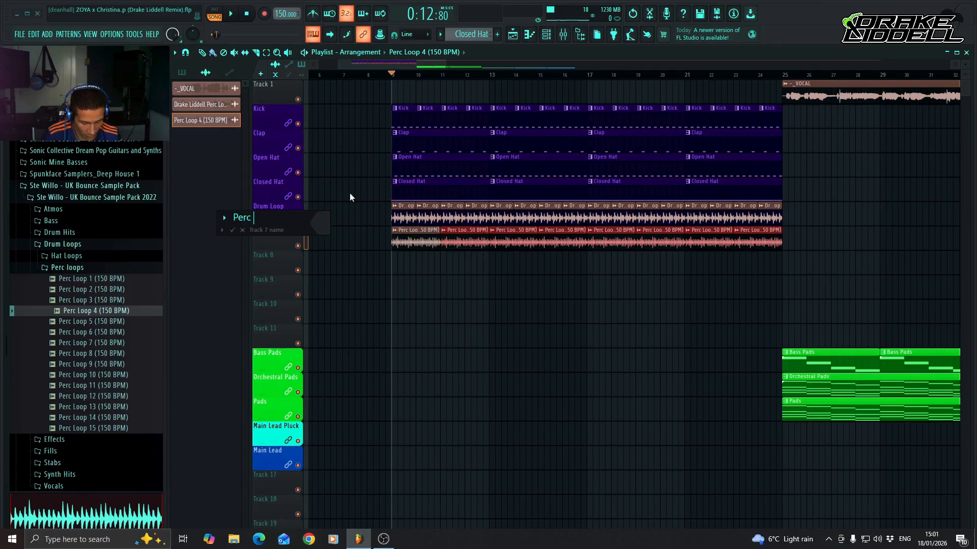
type("loop")
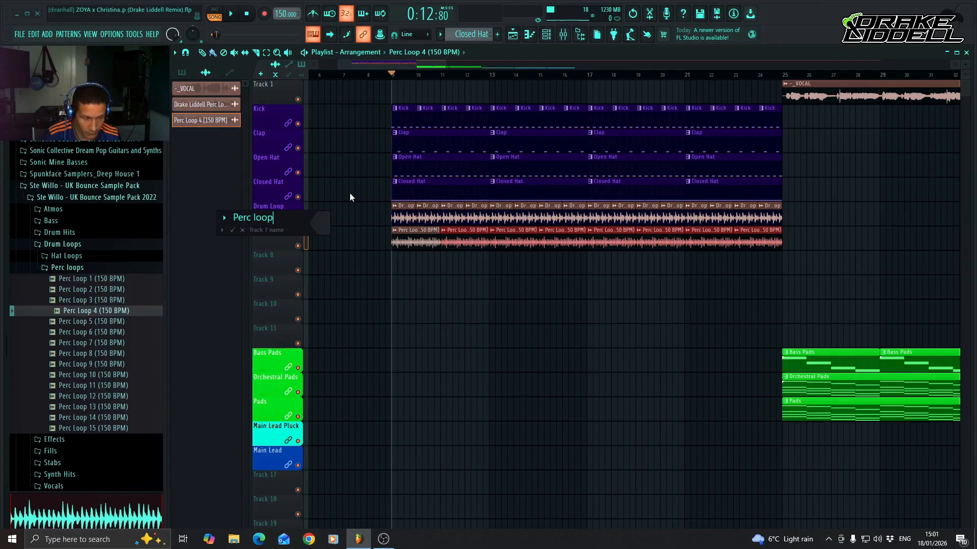
left_click(328, 227)
left_click(353, 381)
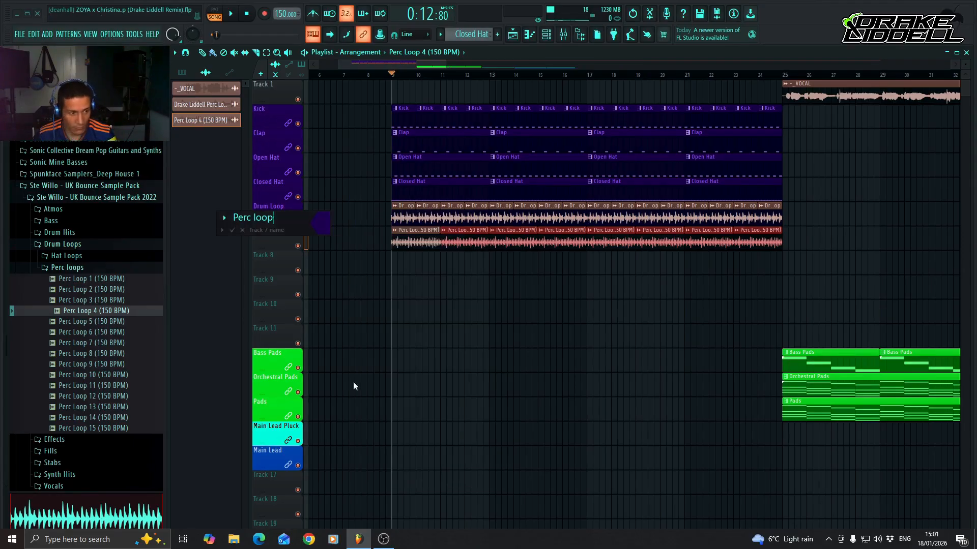
key("Return")
right_click(285, 250)
left_click(314, 390)
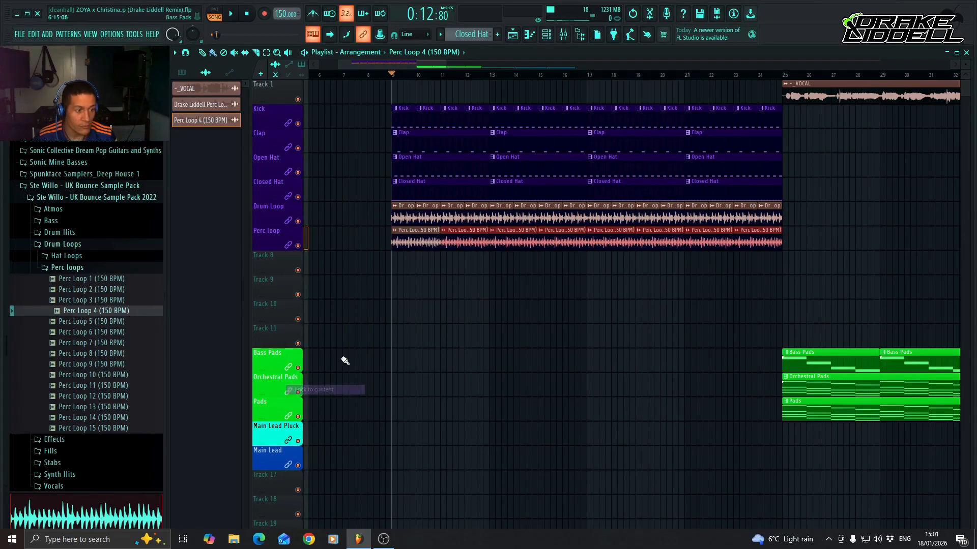
Collapse the Perc loops and Drum Loops folders and the whole Ste Willo - UK Bounce Sample Pack in the browser.
left_click(91, 269)
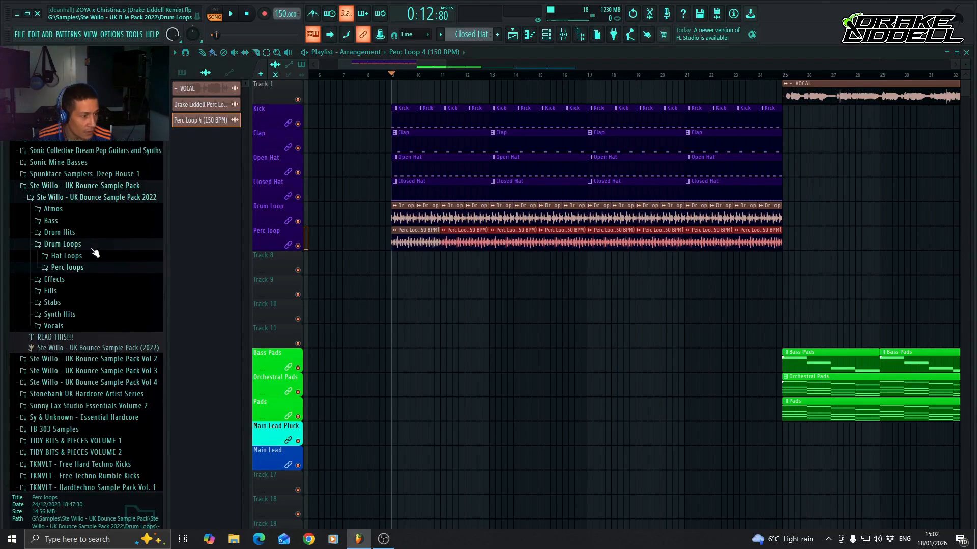
left_click(94, 246)
left_click(110, 186)
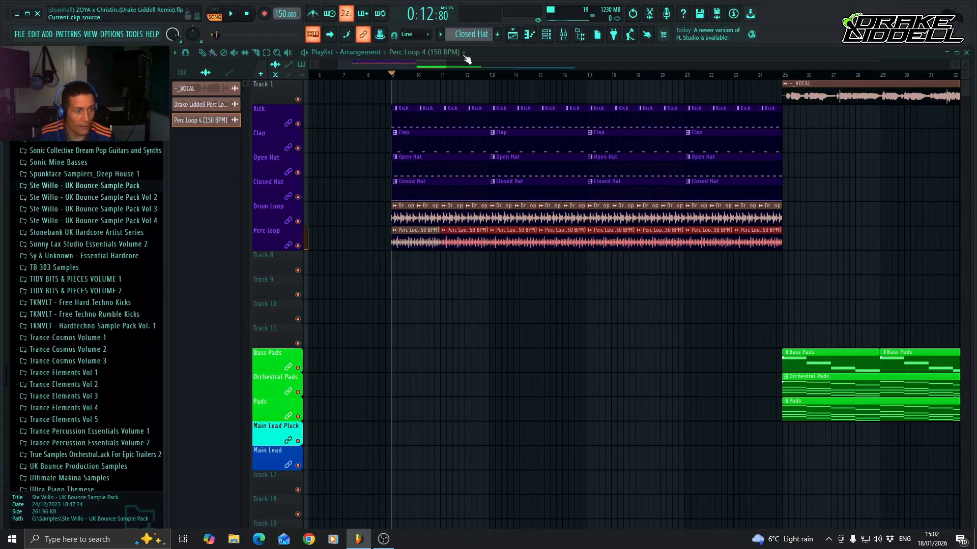
Open the mixer from the Perc Loop 4 clip's channel settings and name Insert 6 "Drum Loop" in dark purple (#1F0052).
double_click(416, 240)
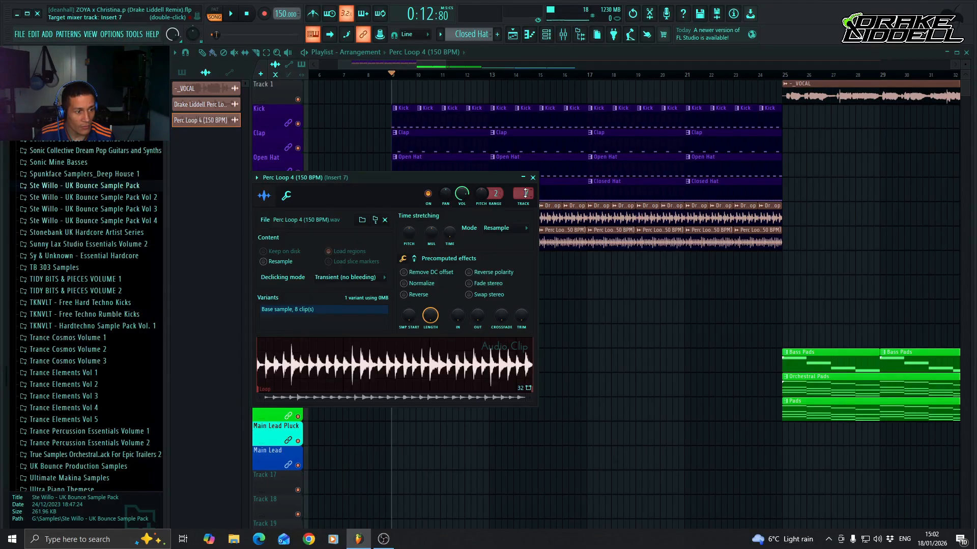
double_click(526, 193)
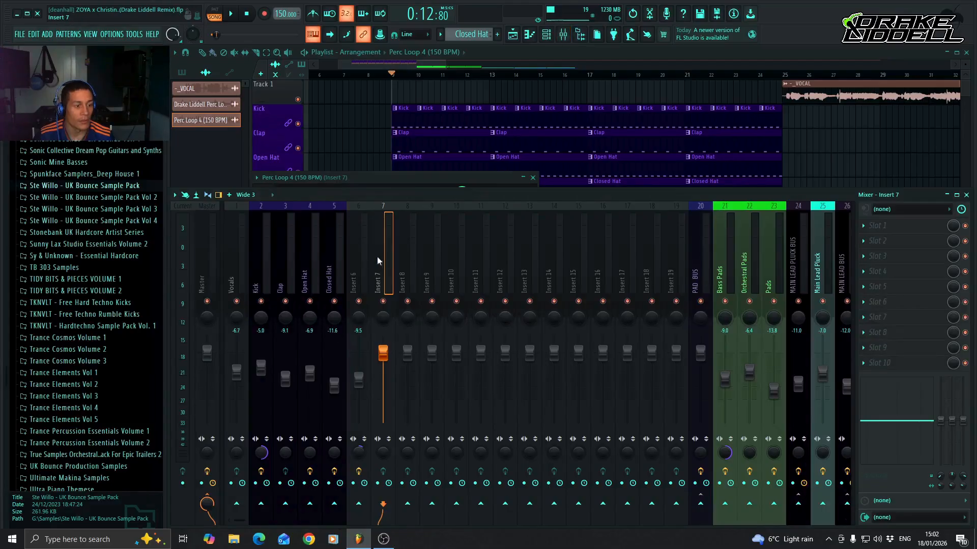
right_click(359, 273)
left_click(422, 167)
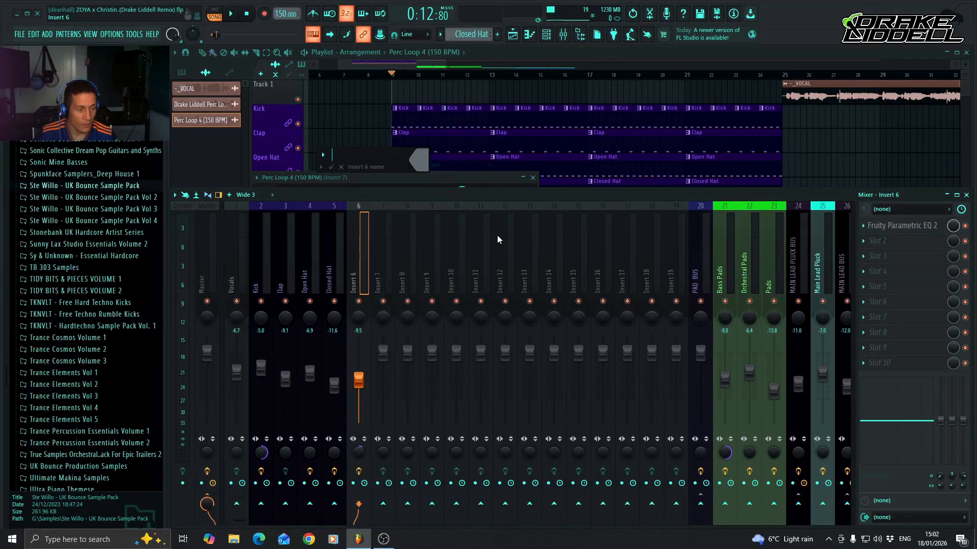
type("Dru")
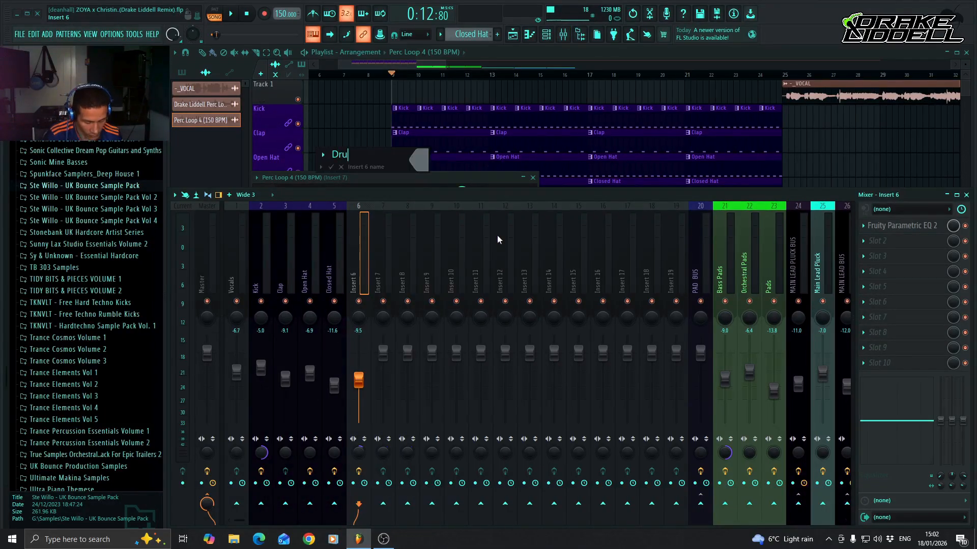
type("m Loop")
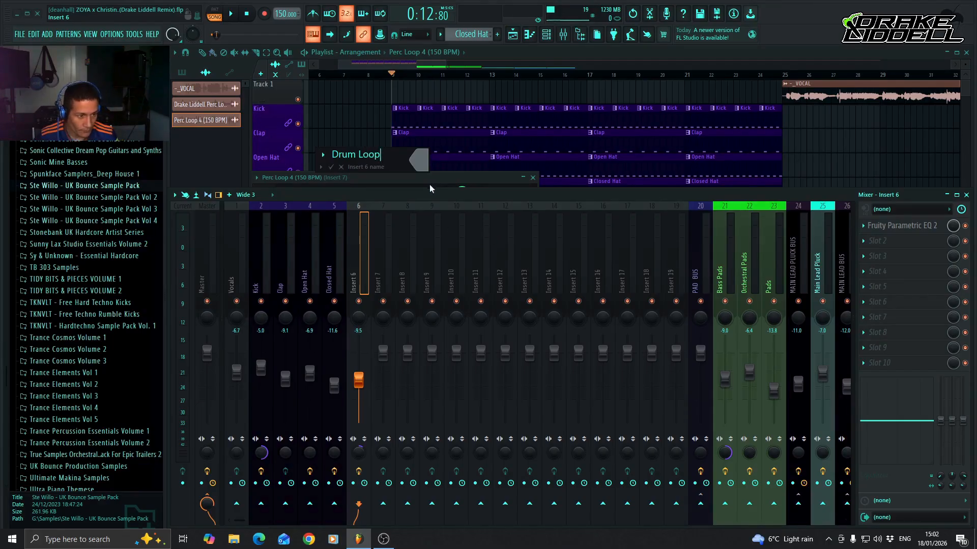
left_click(420, 161)
left_click(457, 322)
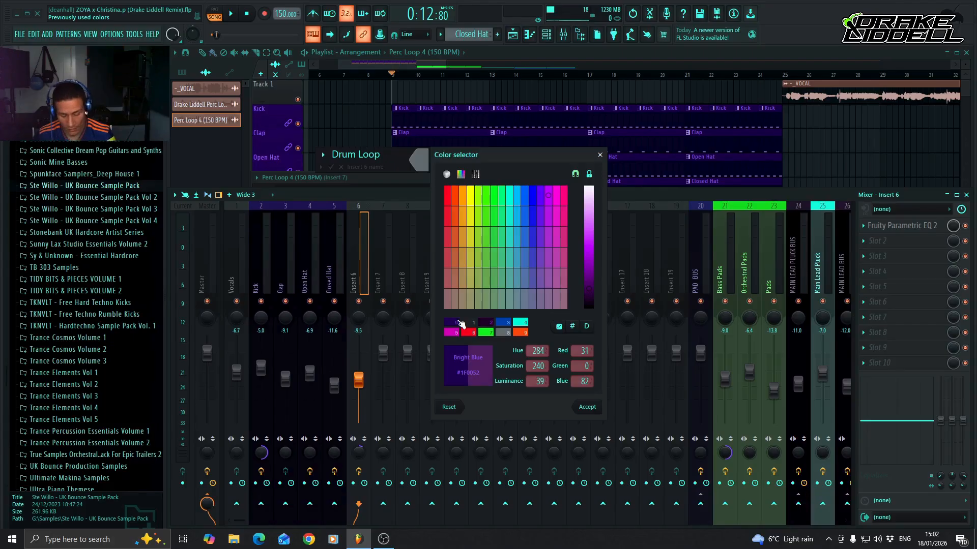
key("Return")
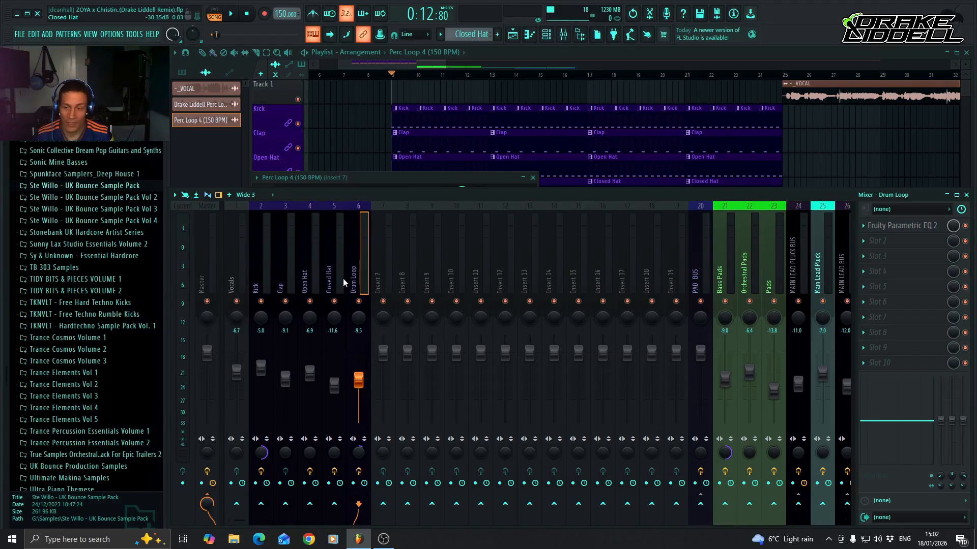
Name mixer Insert 7 "Perc Loop" in dark purple (#1F0052) and lower its fader to about -3.6 dB.
right_click(384, 273)
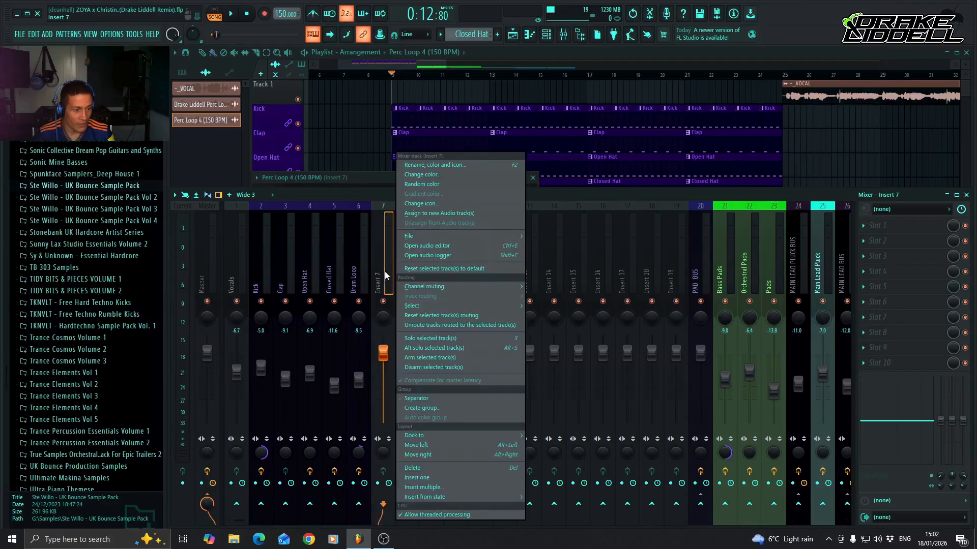
left_click(450, 165)
type("Per")
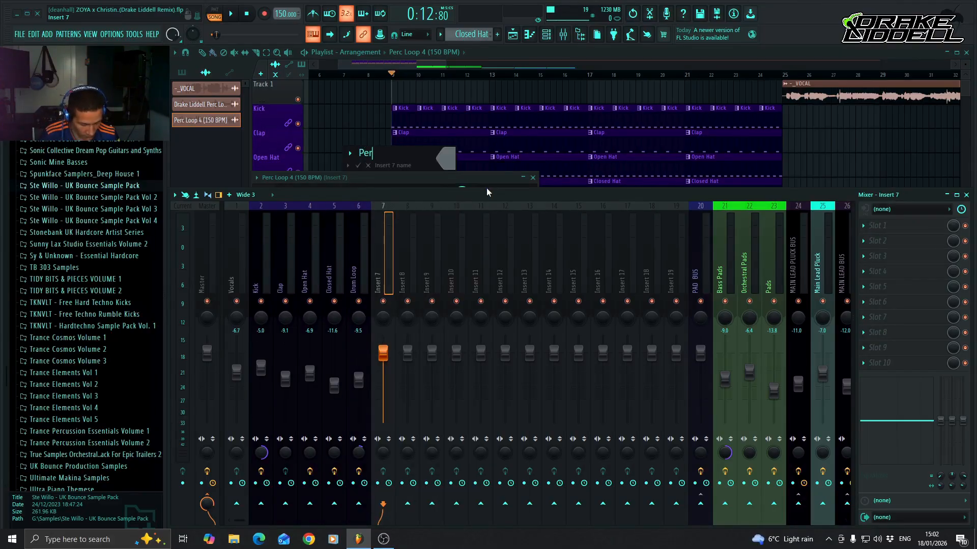
type("c Loop")
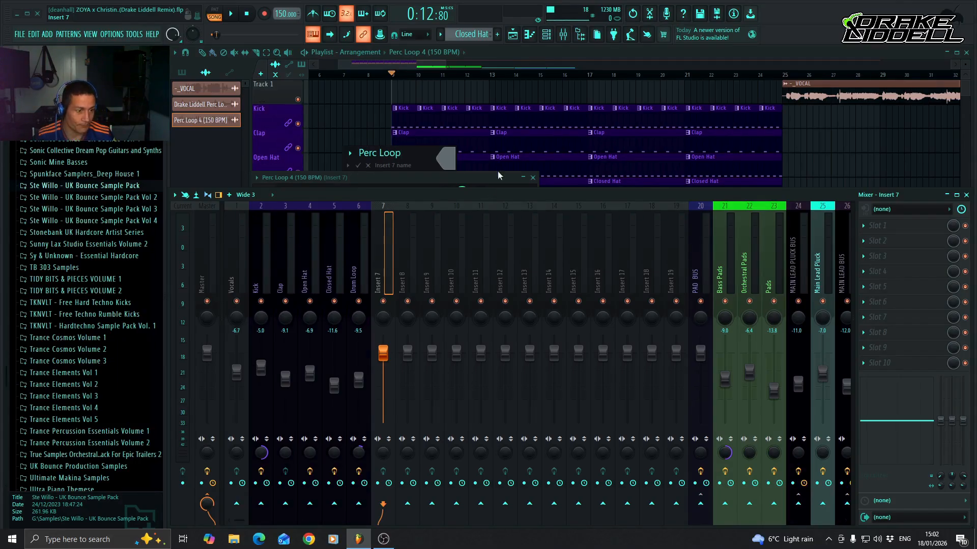
left_click(450, 164)
left_click(479, 320)
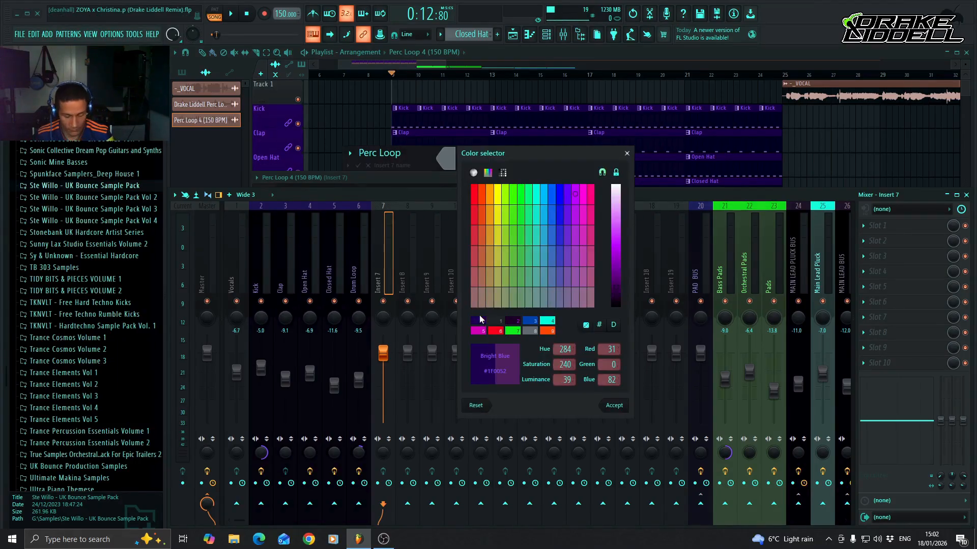
key("Return")
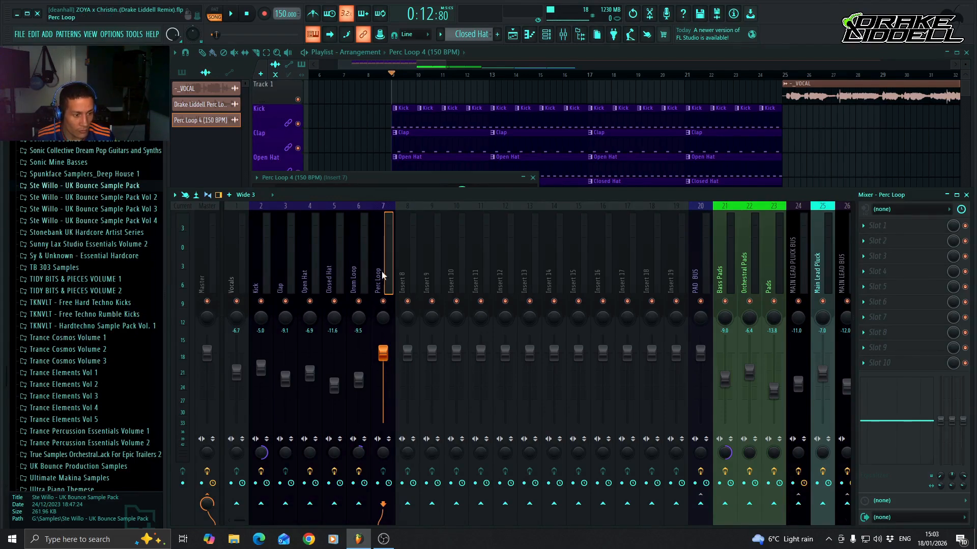
mouse_move(382, 352)
left_mouse_down()
mouse_move(383, 399)
mouse_move(383, 363)
left_mouse_up()
left_click(514, 54)
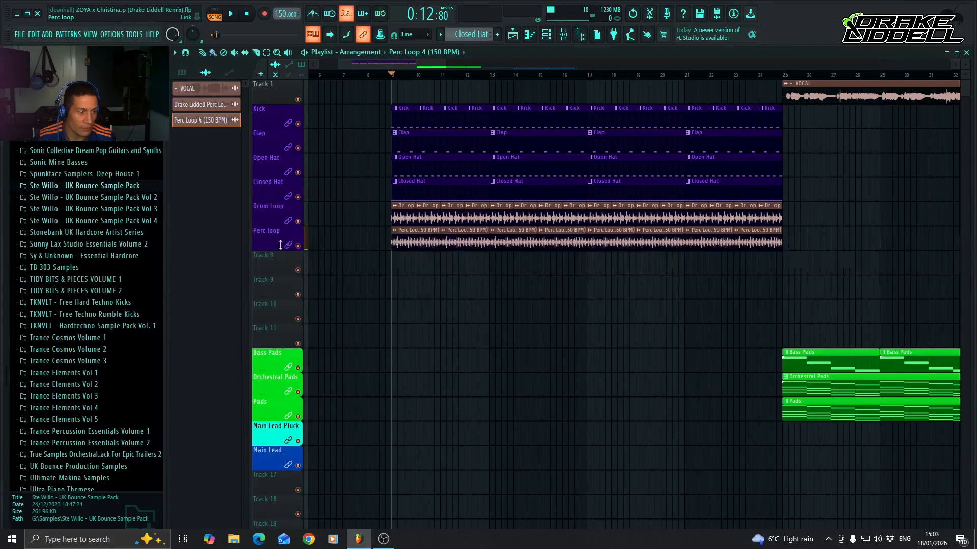
Solo the Perc loop playlist track and insert Fruity Parametric EQ 2 in its first mixer slot, with playback running.
right_click(299, 246)
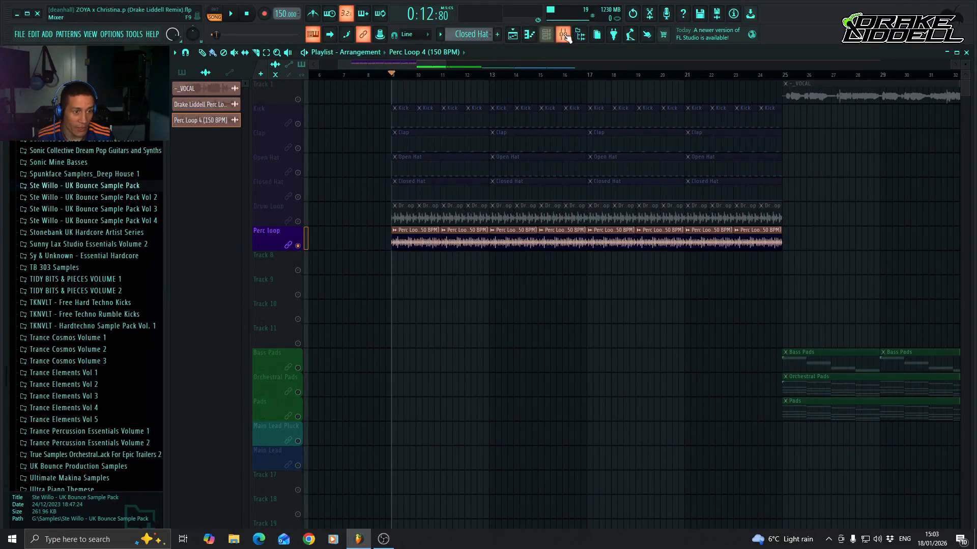
key("F9")
left_click(877, 225)
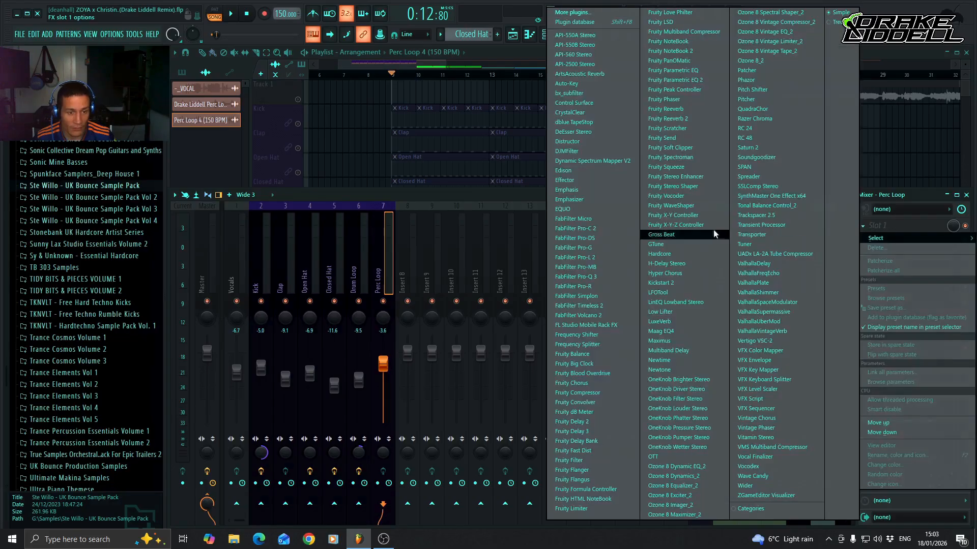
left_click(703, 80)
key("space")
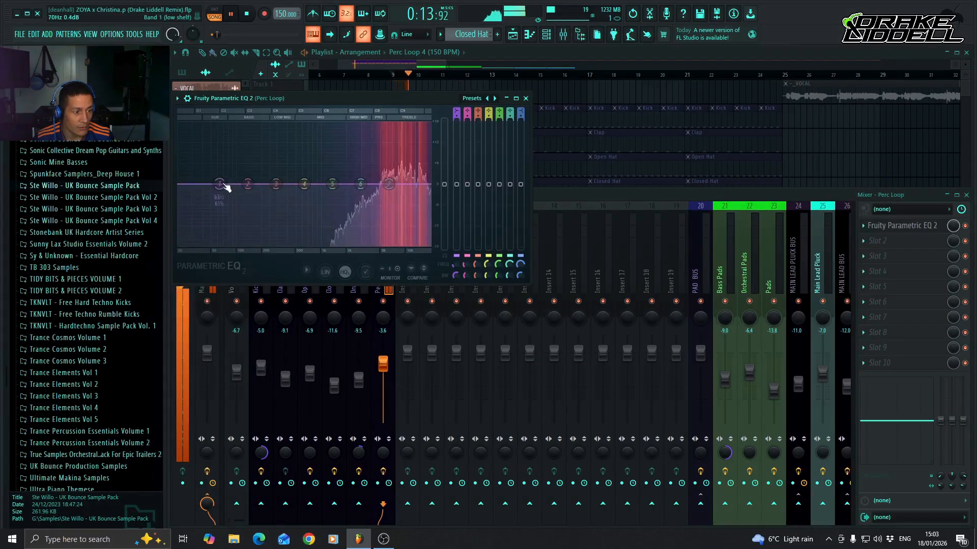
Cut the perc loop's low end with EQ band 1 and slightly dip its treble with band 6.
left_click_drag(220, 185, 346, 248)
mouse_move(388, 184)
left_mouse_down()
mouse_move(423, 185)
mouse_move(376, 188)
mouse_move(393, 190)
left_mouse_up()
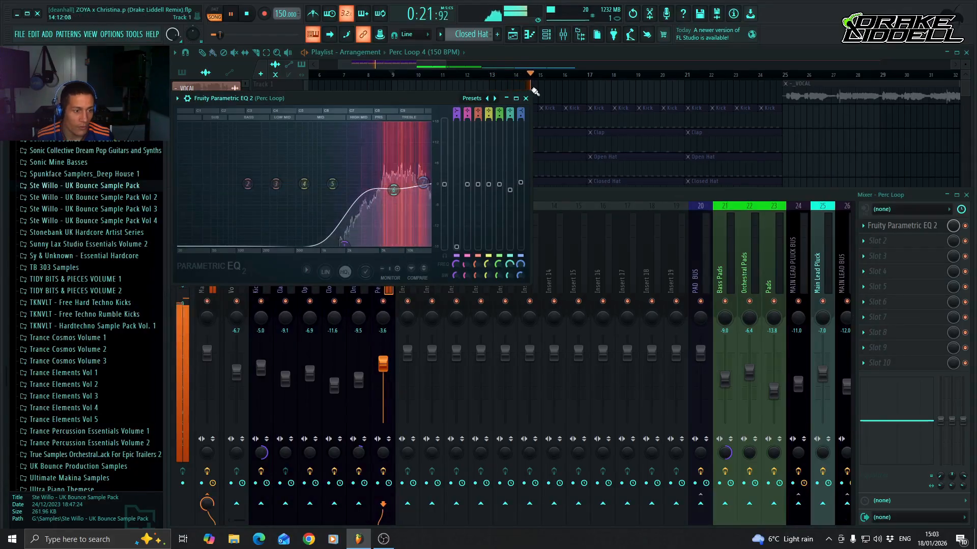
left_click(525, 98)
key("space")
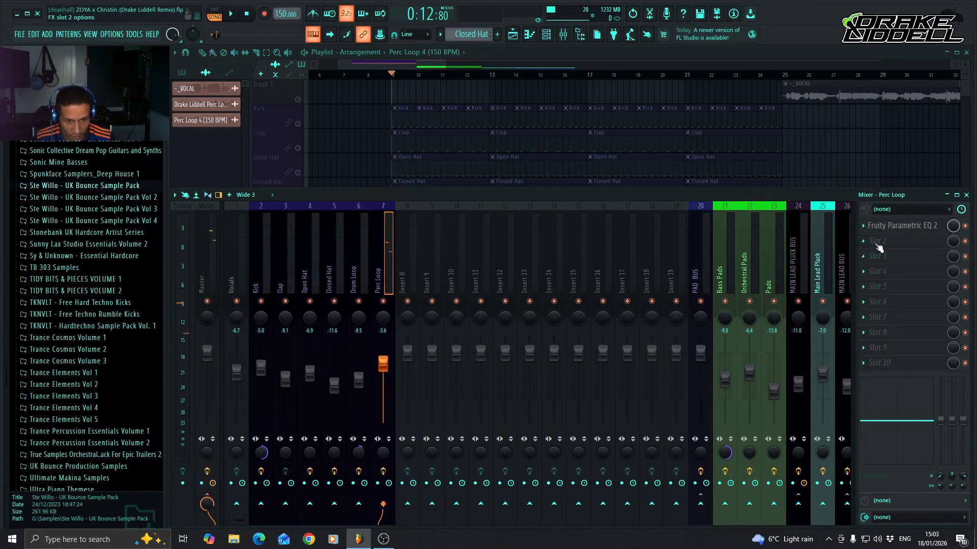
Unsolo the Perc loop track and lower its mixer fader to about -13.1 dB against the full drums from just before bar 9.
left_click(379, 74)
key("F9")
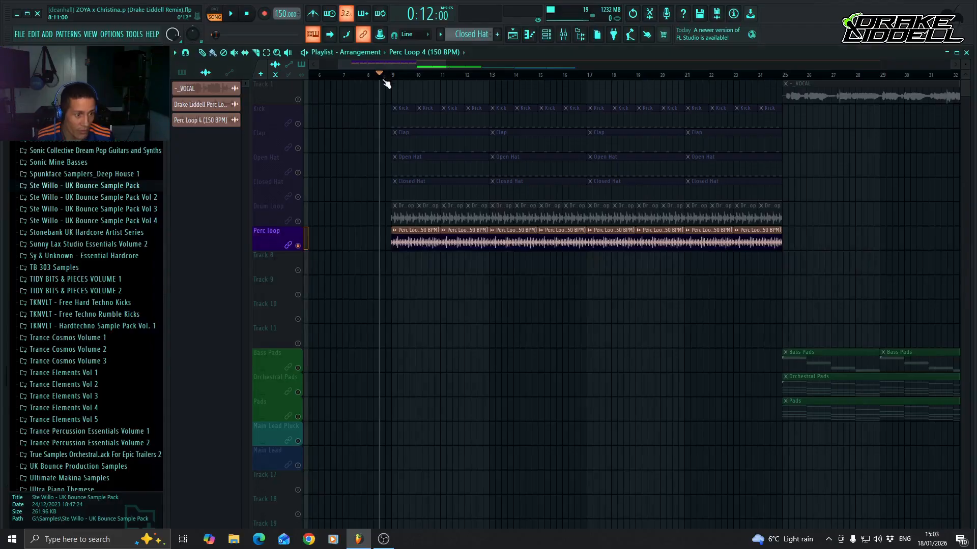
right_click(298, 246)
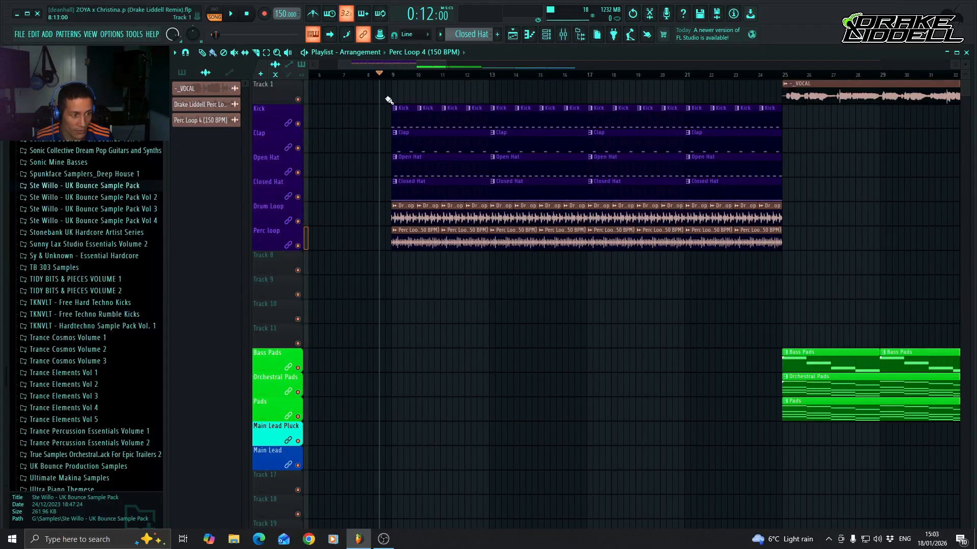
left_click(563, 35)
left_click_drag(383, 360, 385, 392)
key("space")
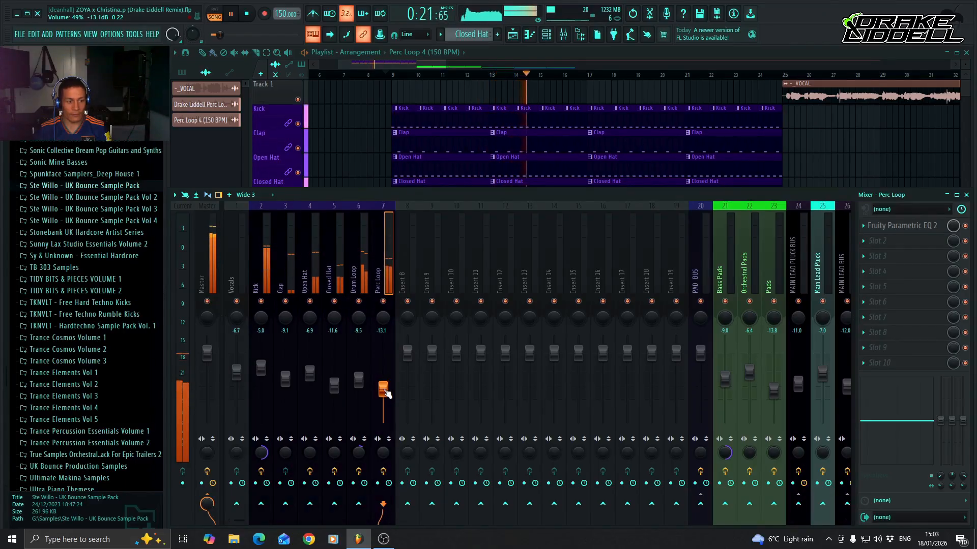
Stop playback and place AHSPV2 Cymbals 005 - Mine O Mine from Audio Hedz Sample Pack Vol 2 on playlist Track 8 at bar 9.
key("space")
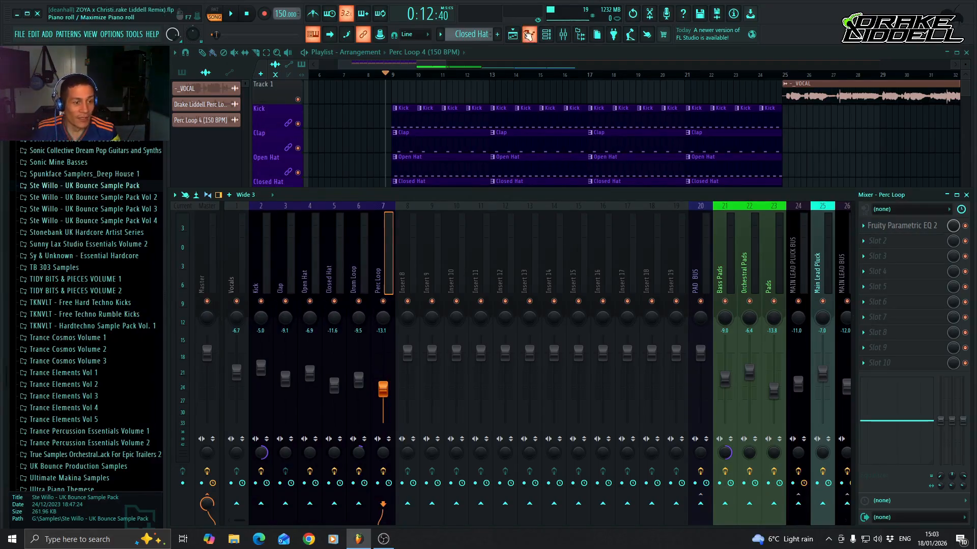
left_click(535, 51)
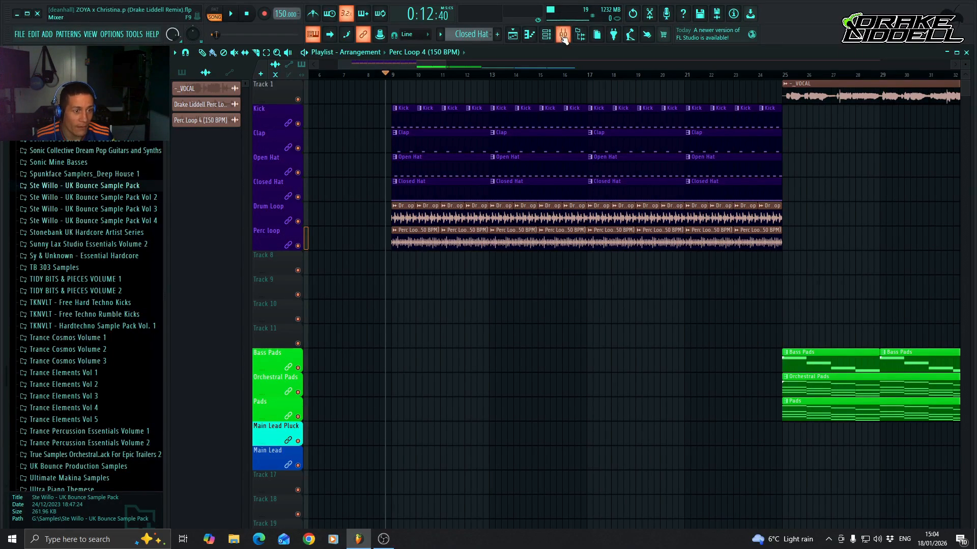
scroll(141, 255, "up", 20)
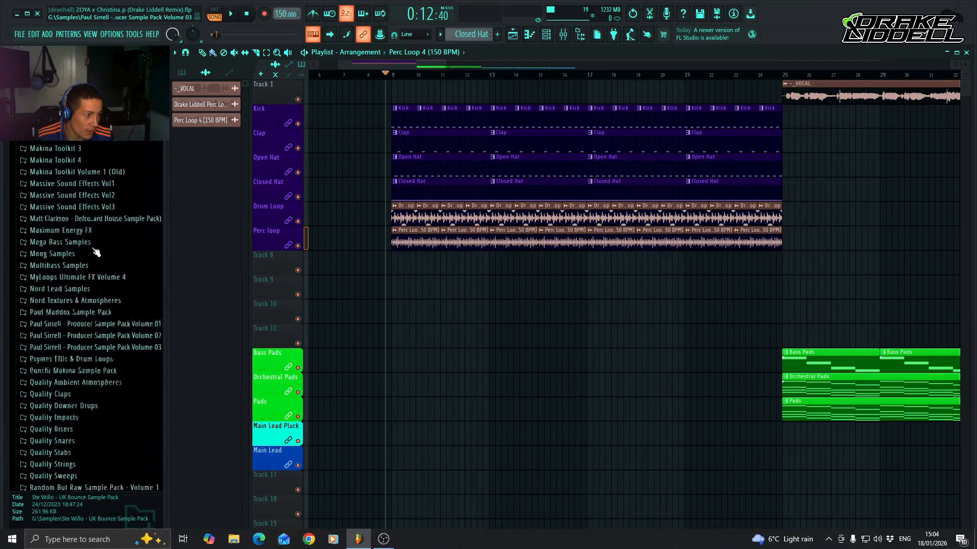
scroll(96, 252, "up", 6)
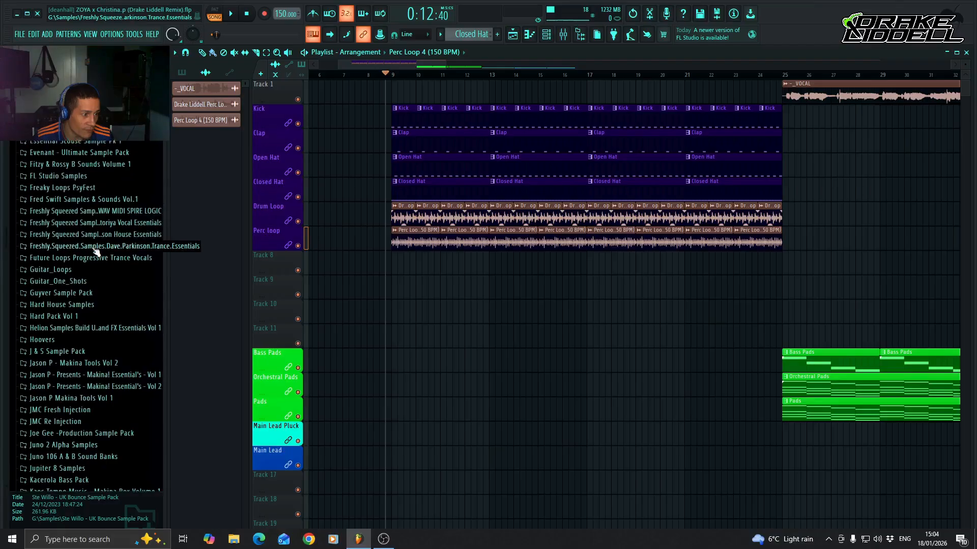
scroll(96, 253, "up", 6)
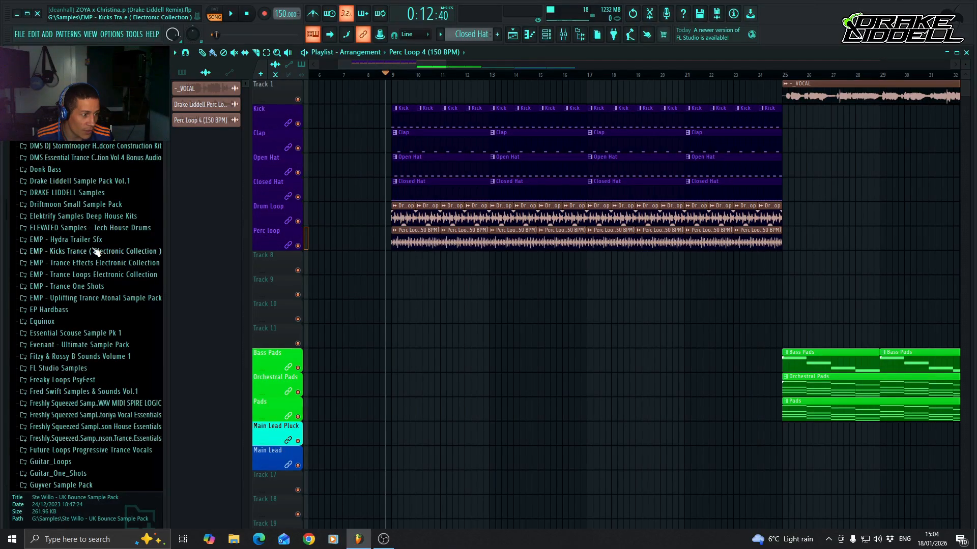
scroll(96, 252, "up", 15)
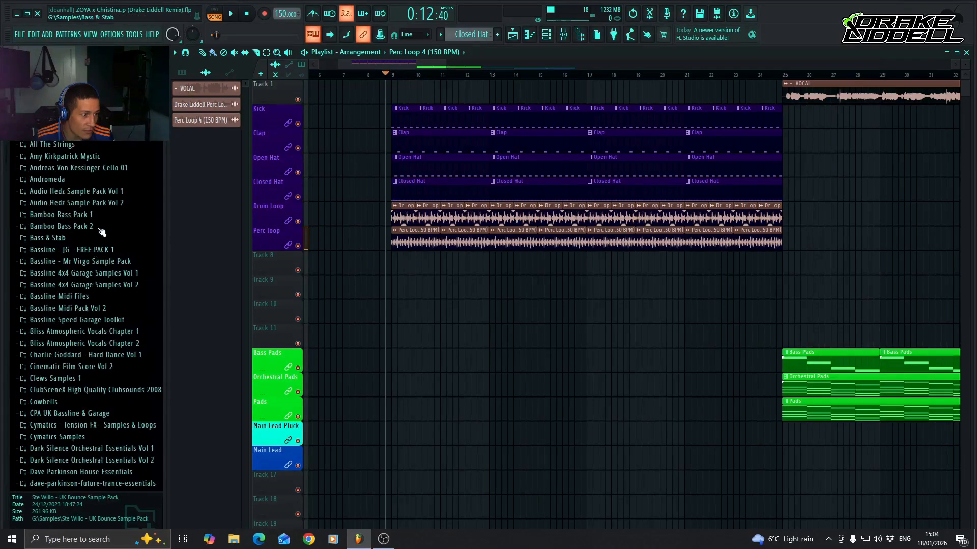
left_click(101, 203)
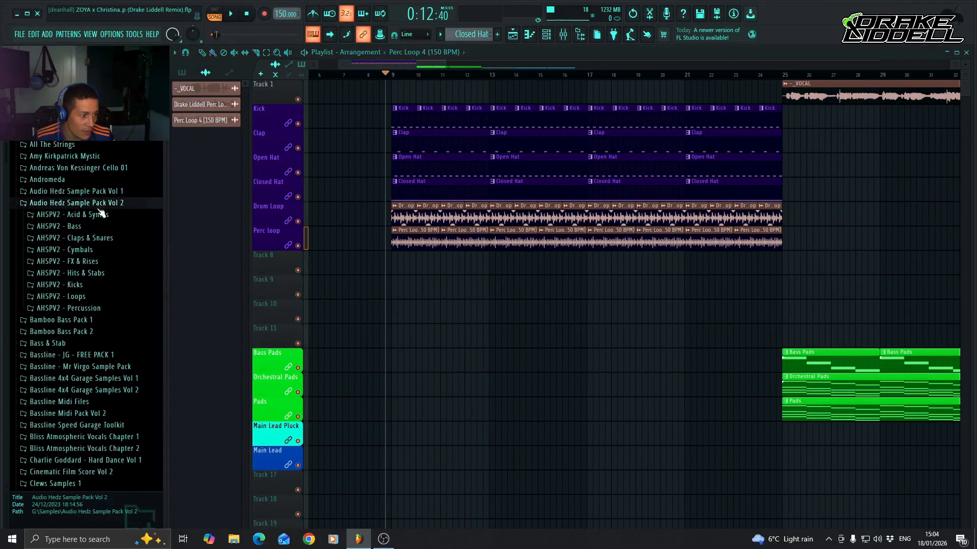
left_click(86, 249)
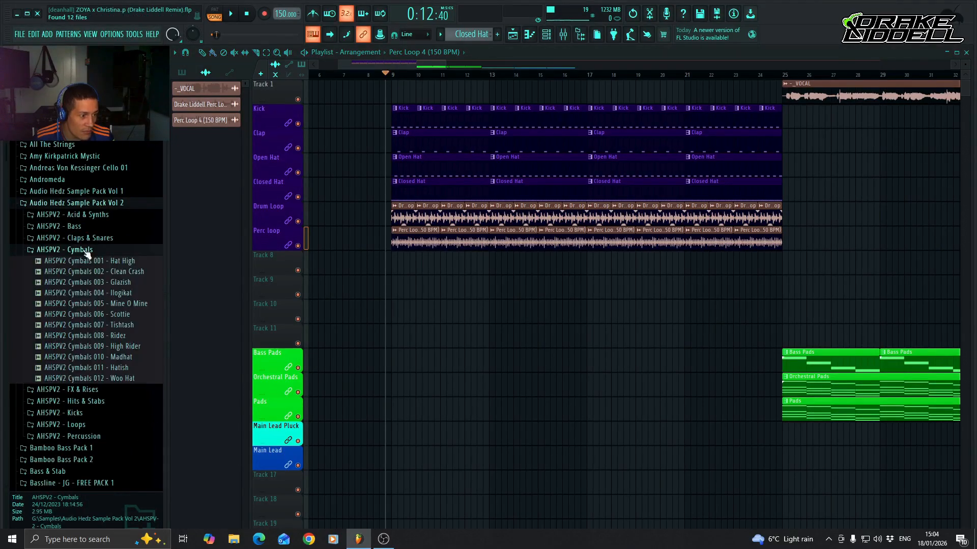
left_click(105, 304)
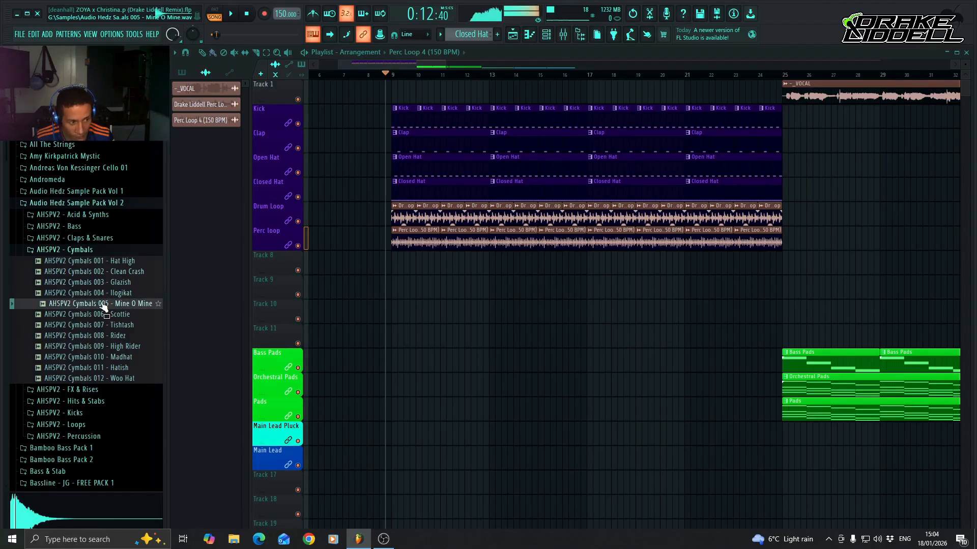
left_click_drag(105, 305, 392, 267)
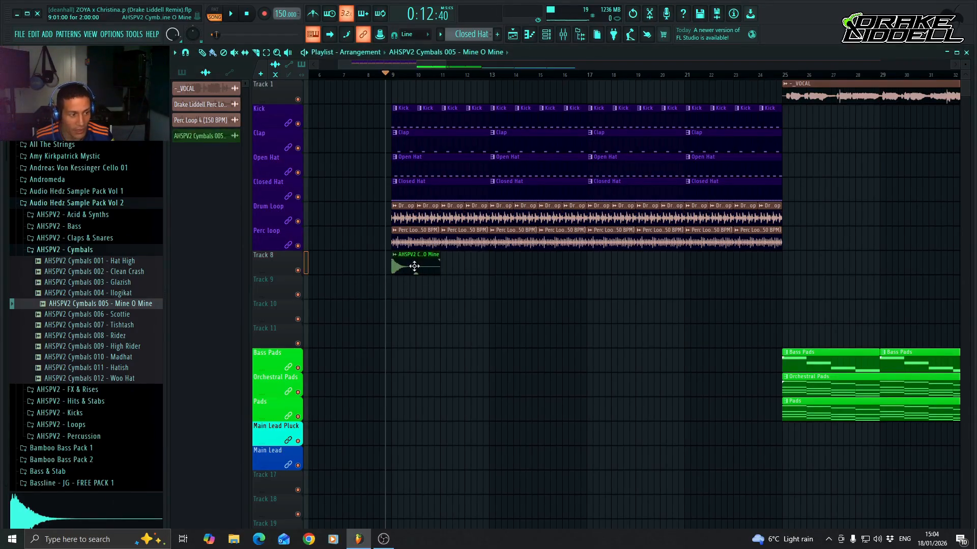
Name playlist Track 8 "Crash" and colour it dark purple (#1F0052).
right_click(304, 250)
left_click(305, 252)
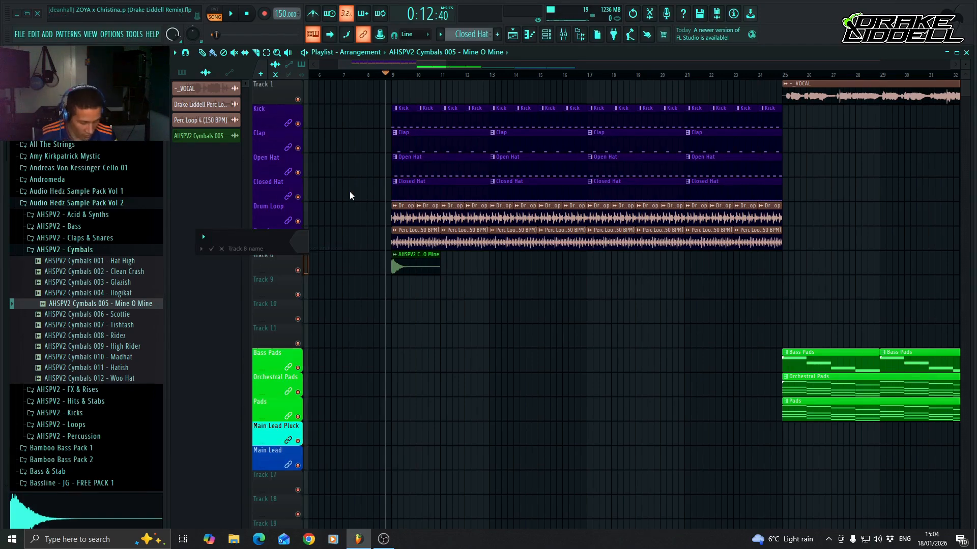
type("Crash")
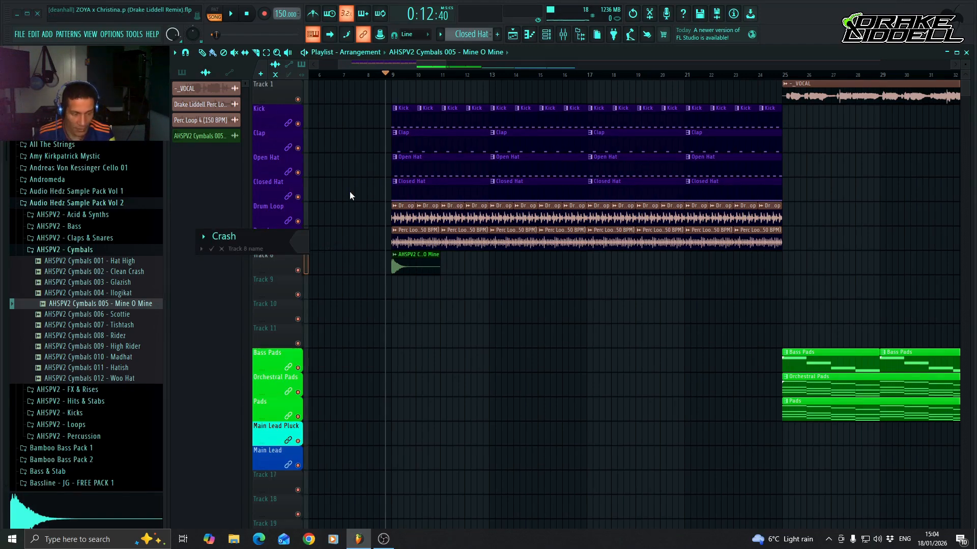
left_click(301, 241)
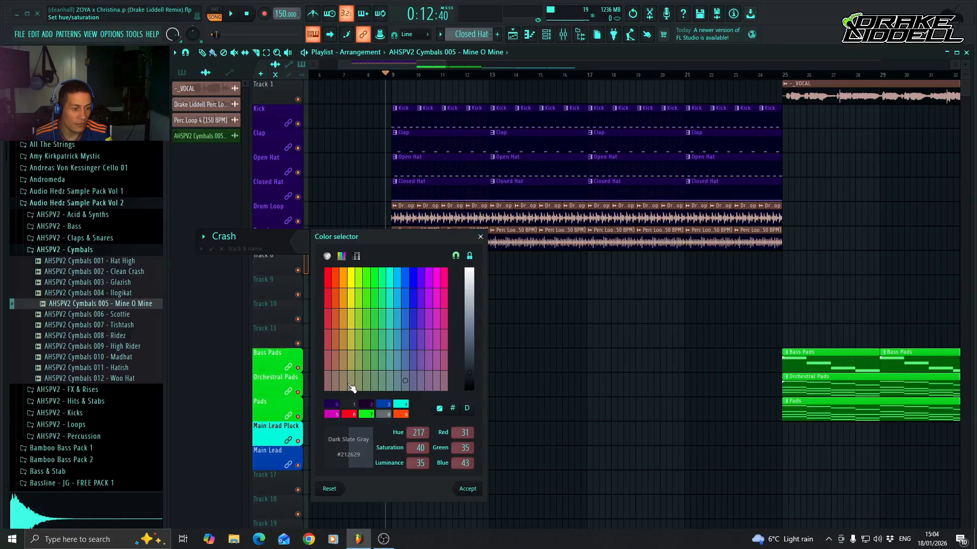
left_click(334, 415)
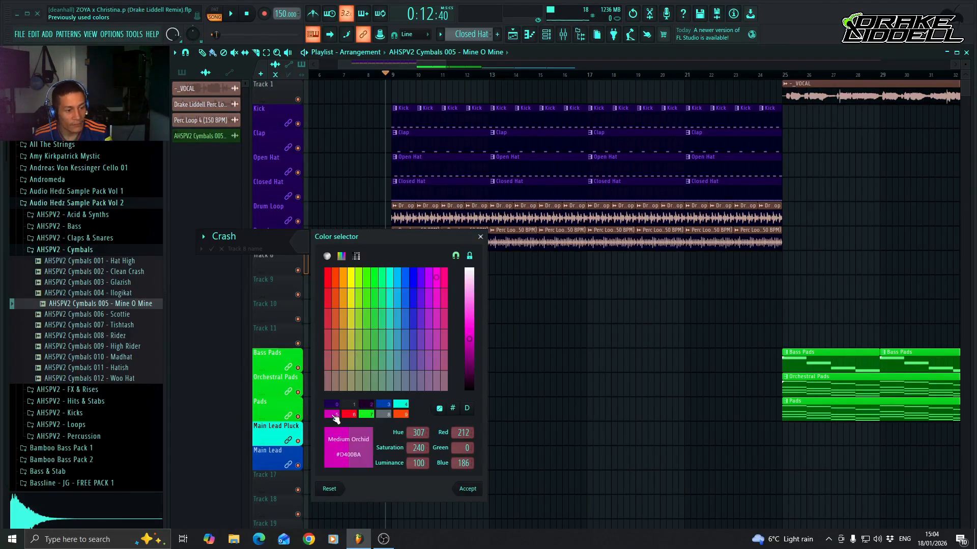
left_click(336, 406)
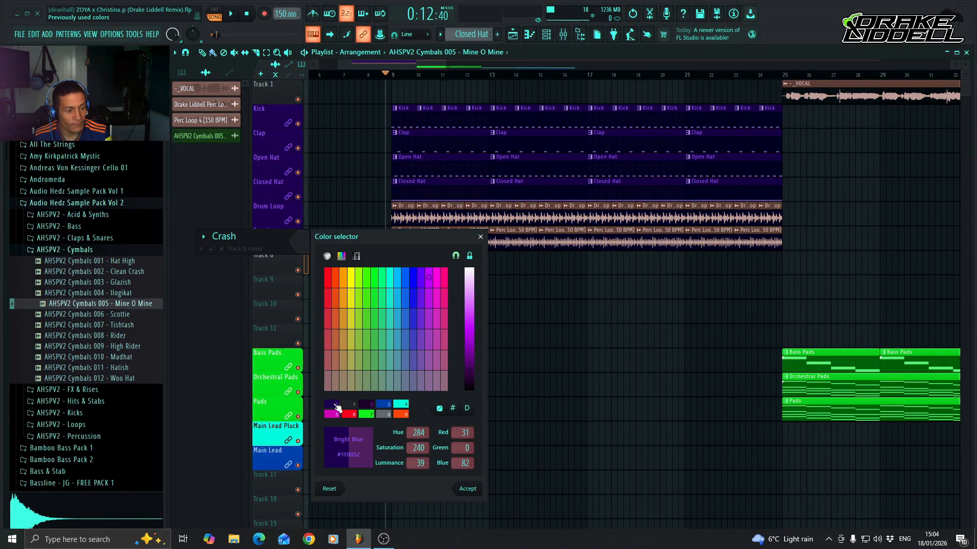
key("Return")
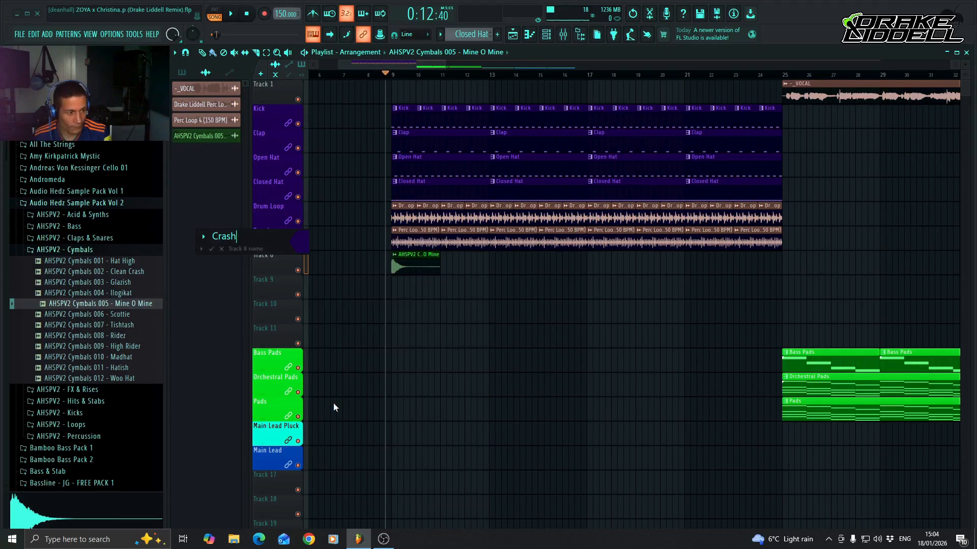
key("Return")
Lock the Crash track to its content, add a second crash clip at bar 17 and set the playback position just before it.
right_click(286, 265)
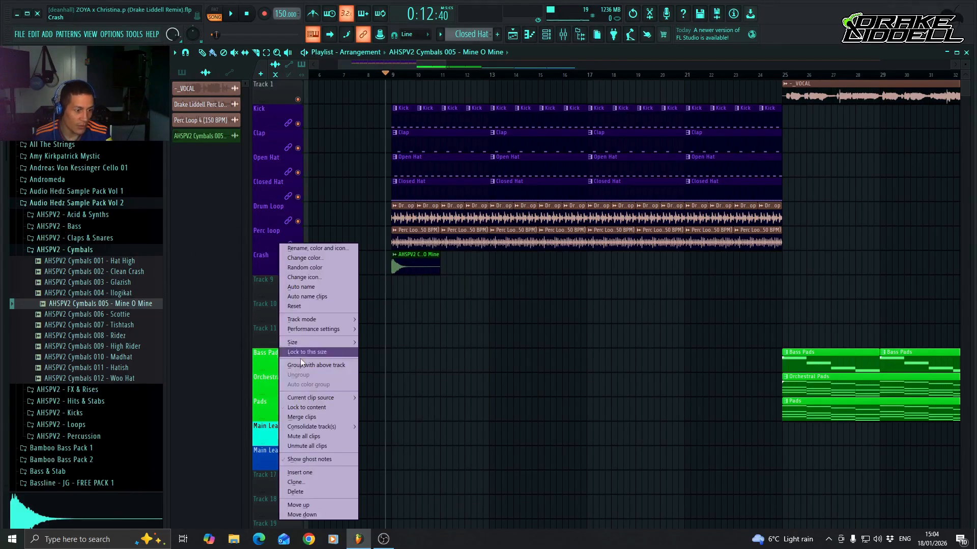
left_click(304, 408)
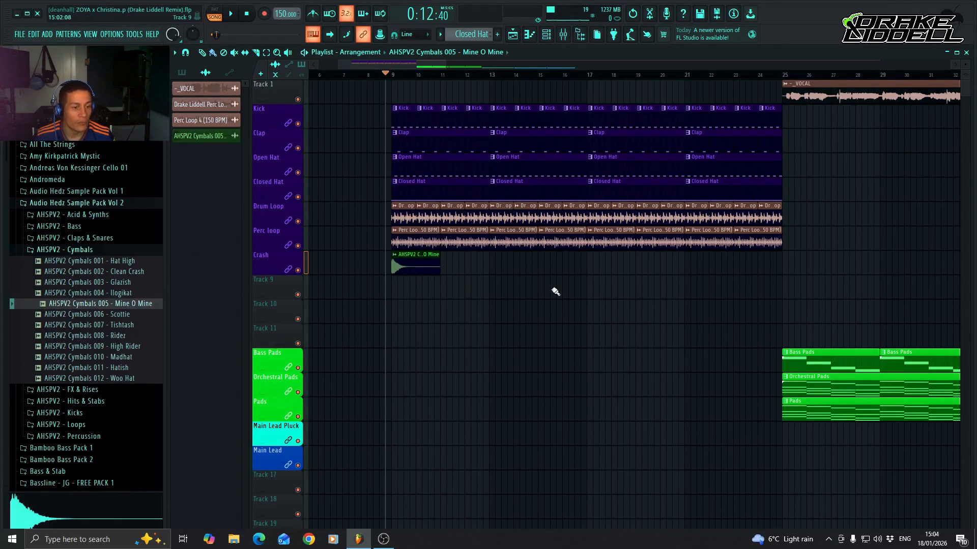
left_click(591, 266)
left_click(574, 75)
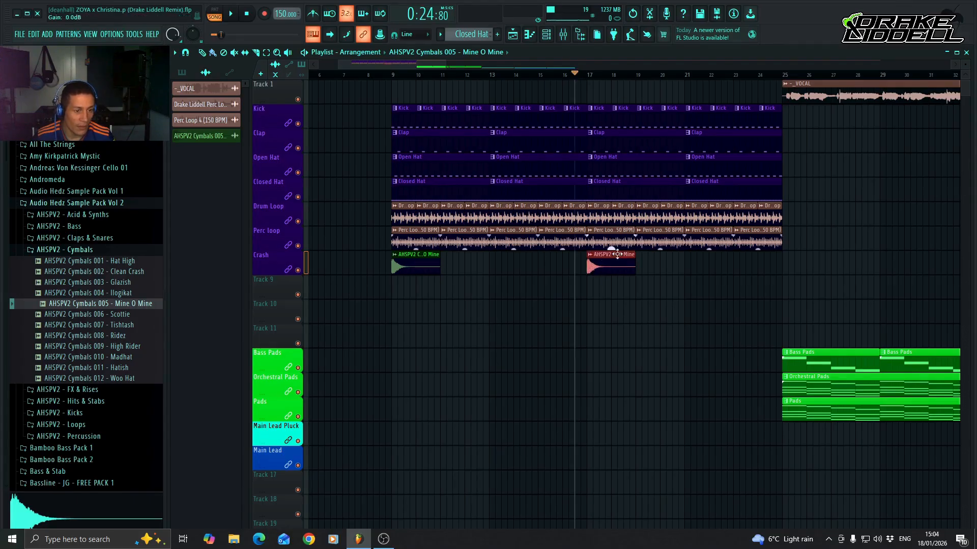
Route the Mine O Mine crash clip to mixer track 9 in its channel settings.
double_click(611, 257)
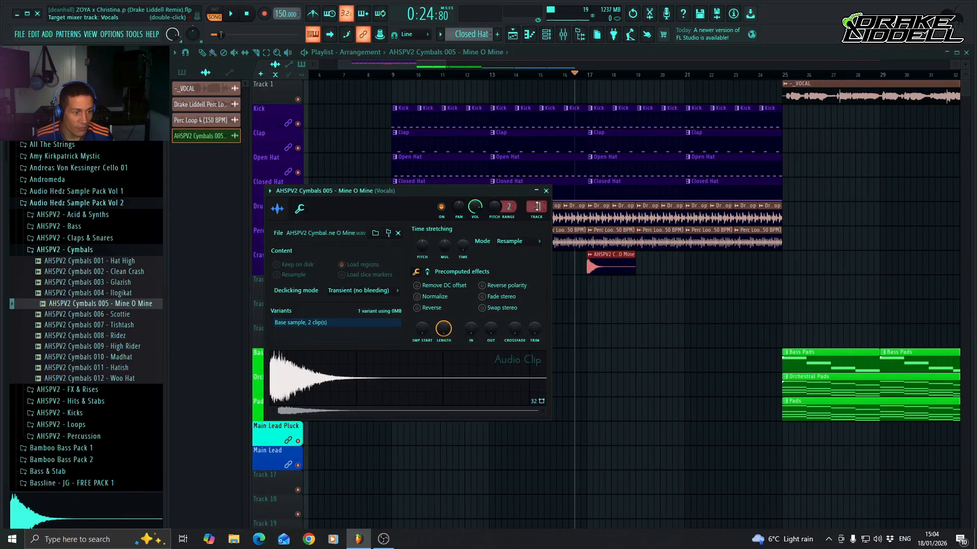
scroll(537, 206, "up", 5)
scroll(538, 206, "up", 2)
scroll(537, 206, "down", 3)
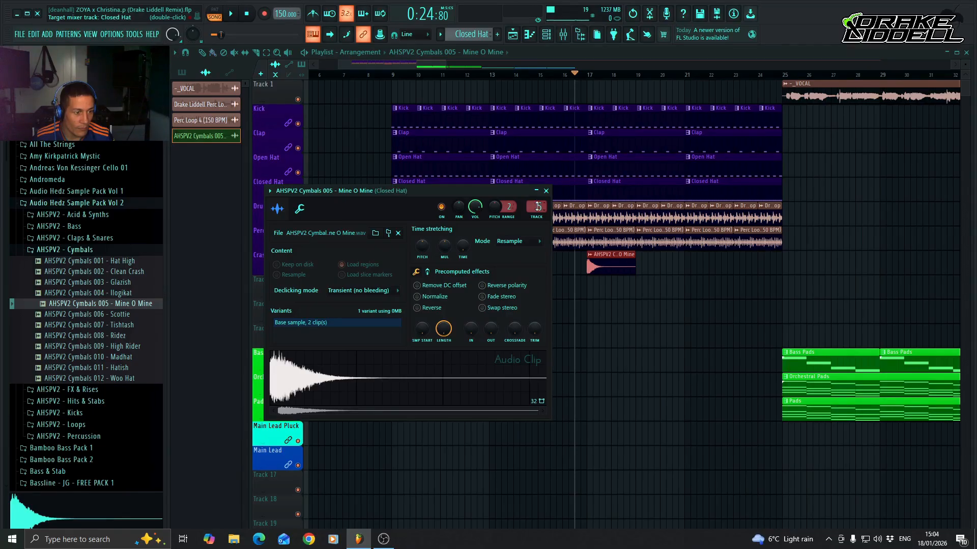
scroll(537, 206, "up", 3)
scroll(537, 206, "down", 1)
scroll(537, 206, "up", 1)
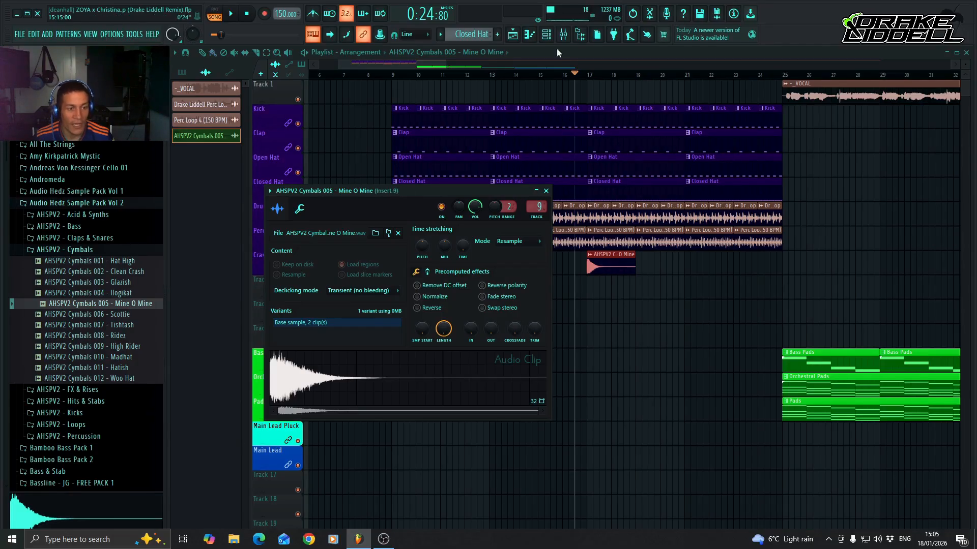
Name mixer Insert 9 "Crash" and colour it dark purple (#1F0052).
left_click(563, 34)
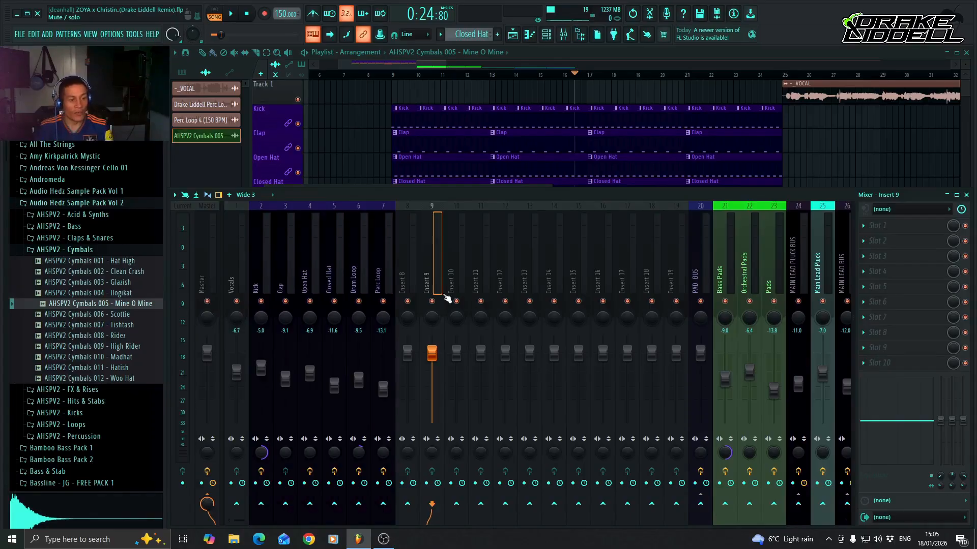
right_click(432, 282)
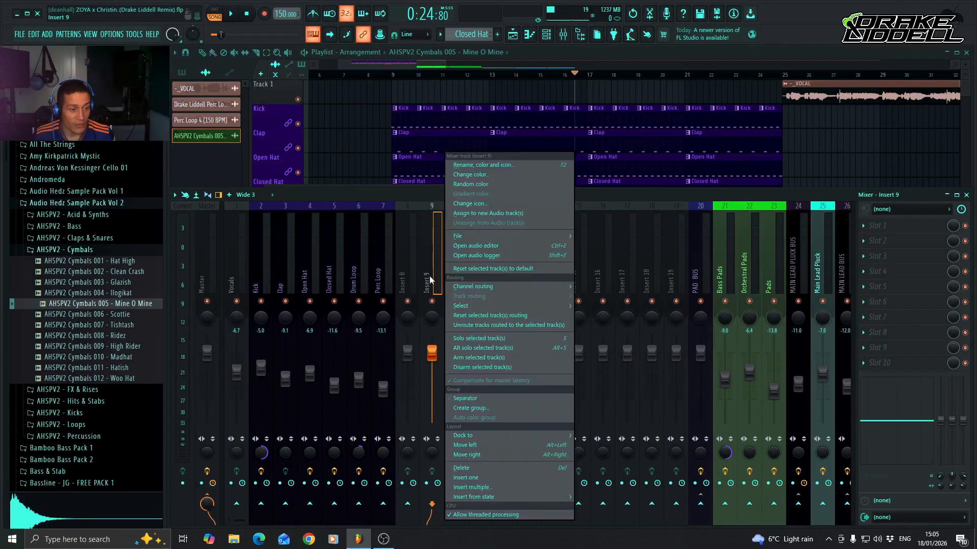
left_click(499, 165)
type("Cr")
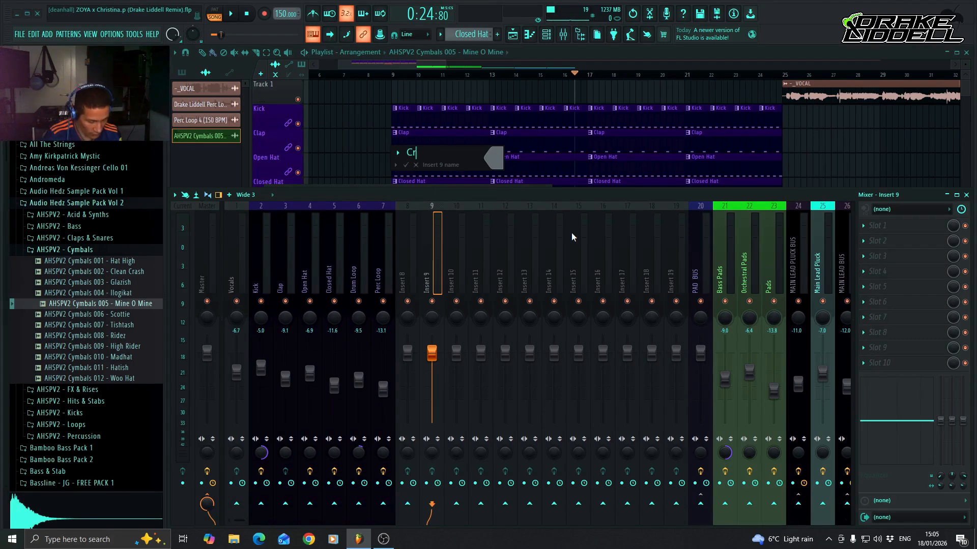
type("ash")
left_click(496, 158)
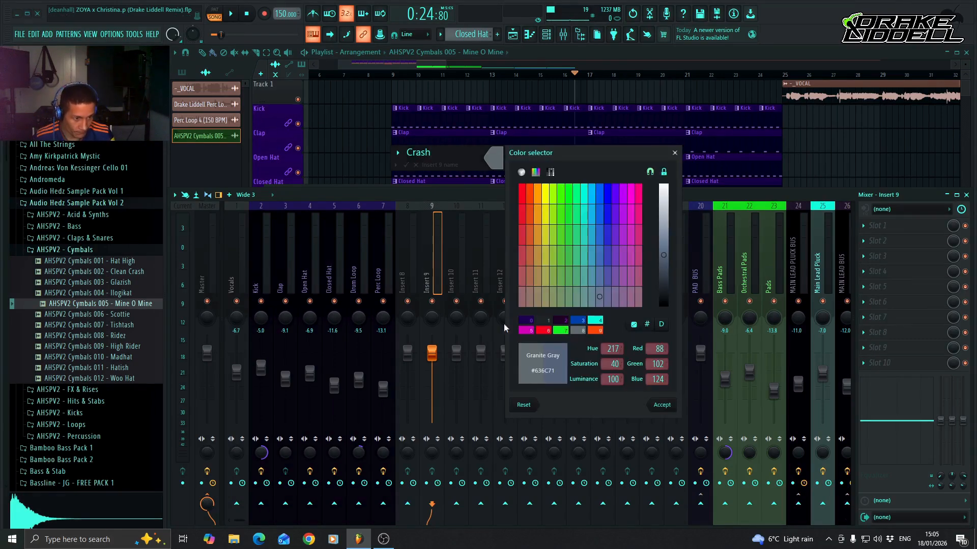
left_click(528, 321)
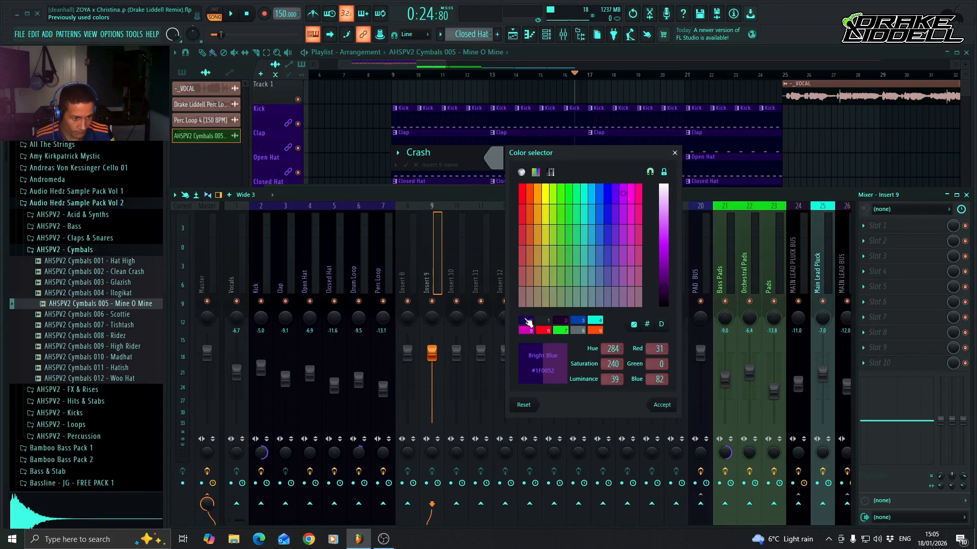
key("Return")
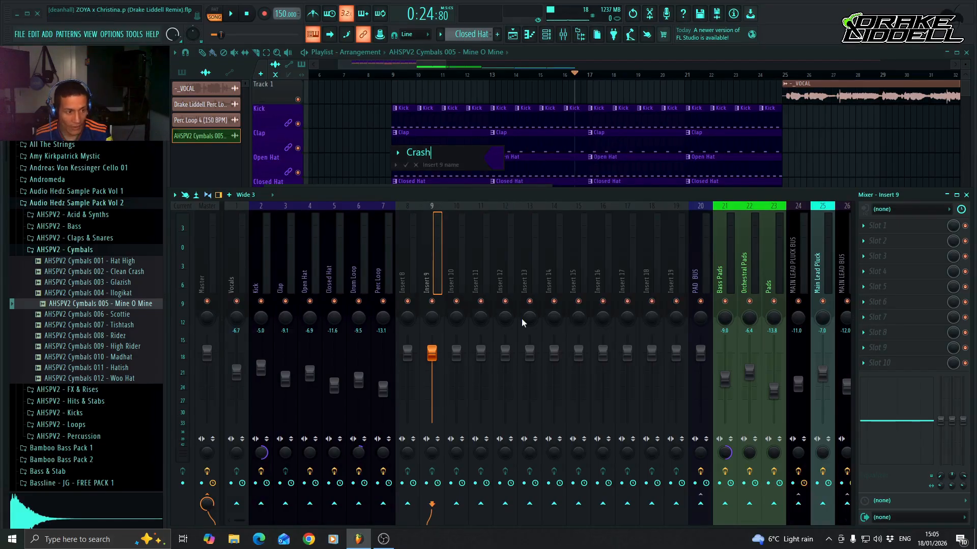
key("Return")
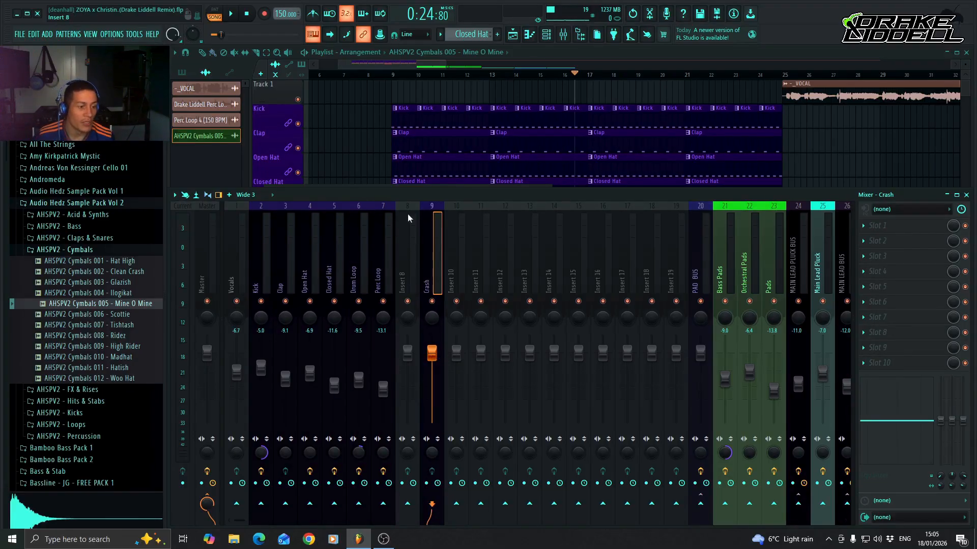
Load the saved Perc Bus mixer preset onto the empty Insert 8.
right_click(410, 269)
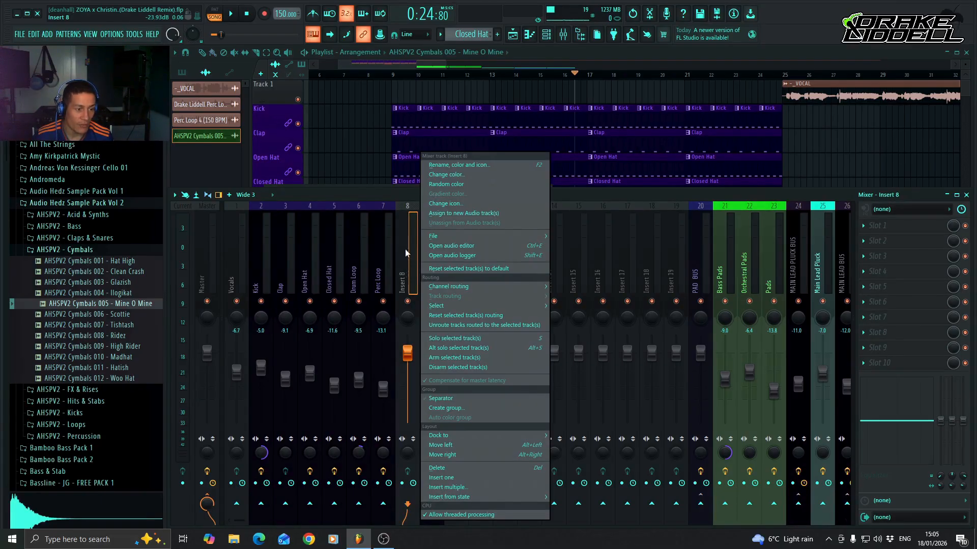
mouse_move(433, 236)
left_click(590, 178)
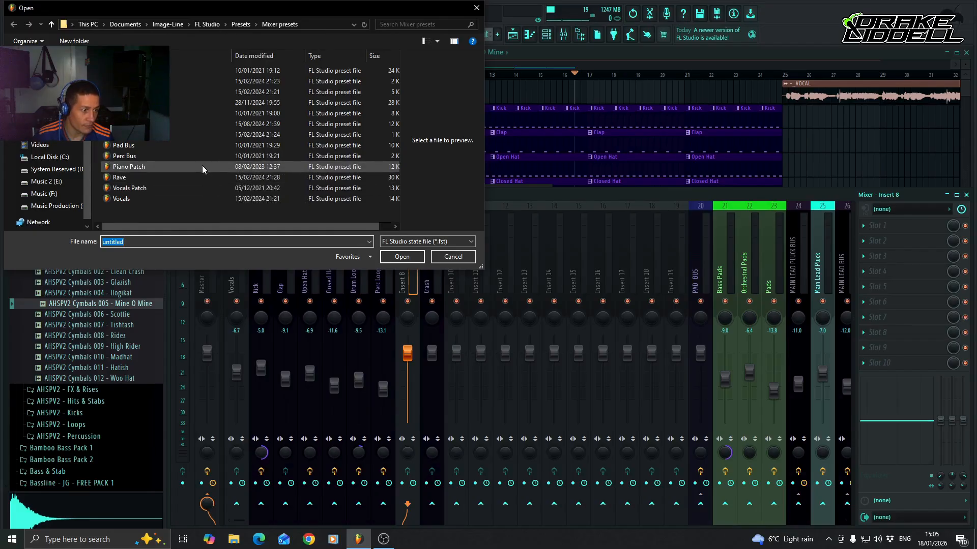
double_click(197, 156)
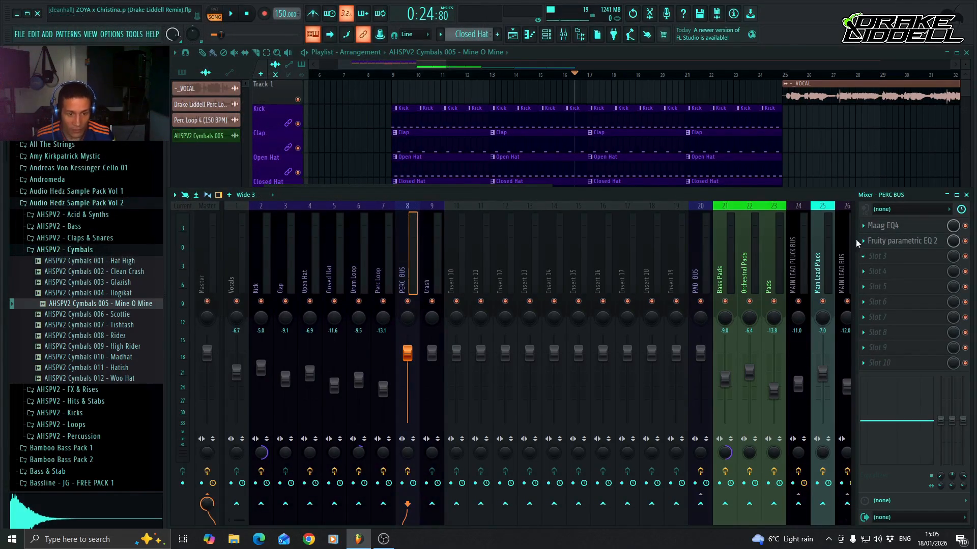
Examine the PERC BUS effects: the air gain in Maag EQ4 and the curve in Fruity parametric EQ 2.
left_click(904, 229)
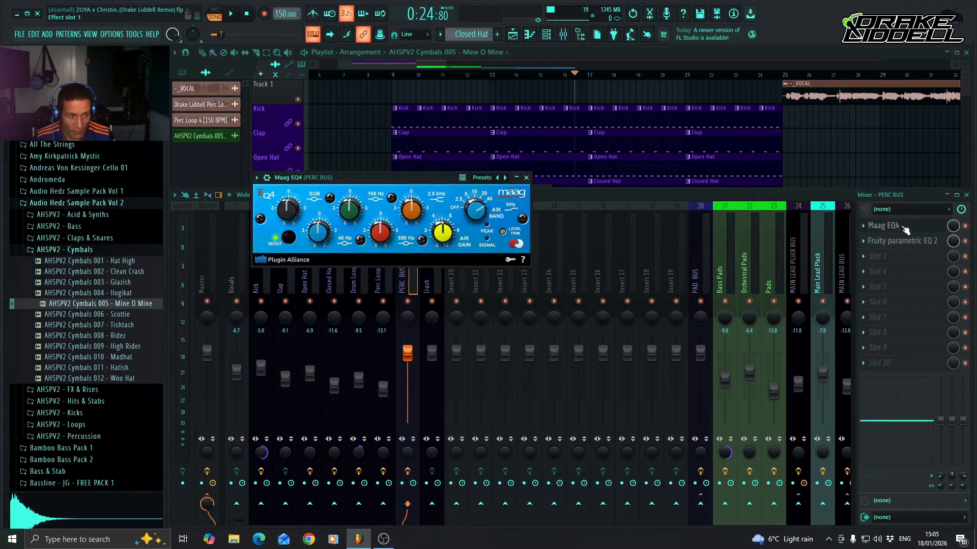
left_click(443, 232)
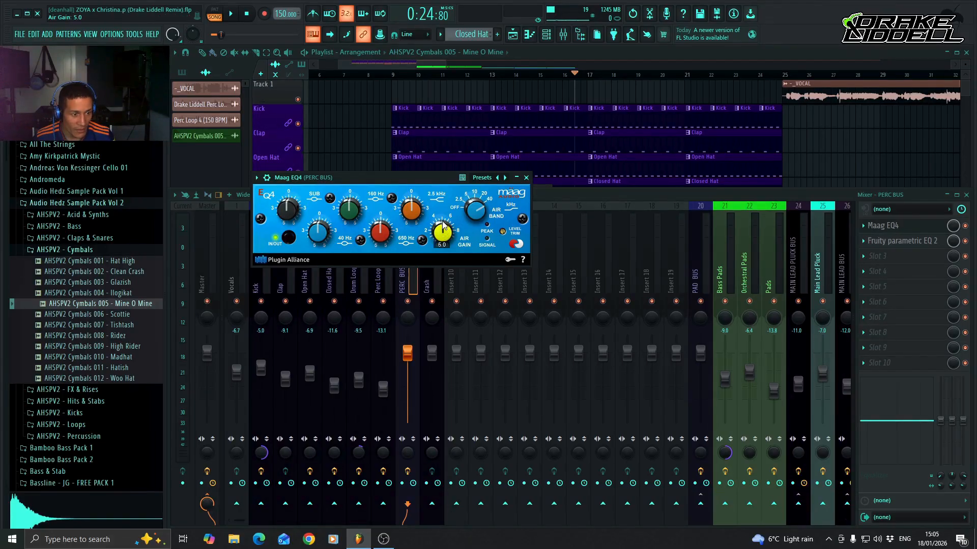
left_click(526, 178)
left_click(899, 243)
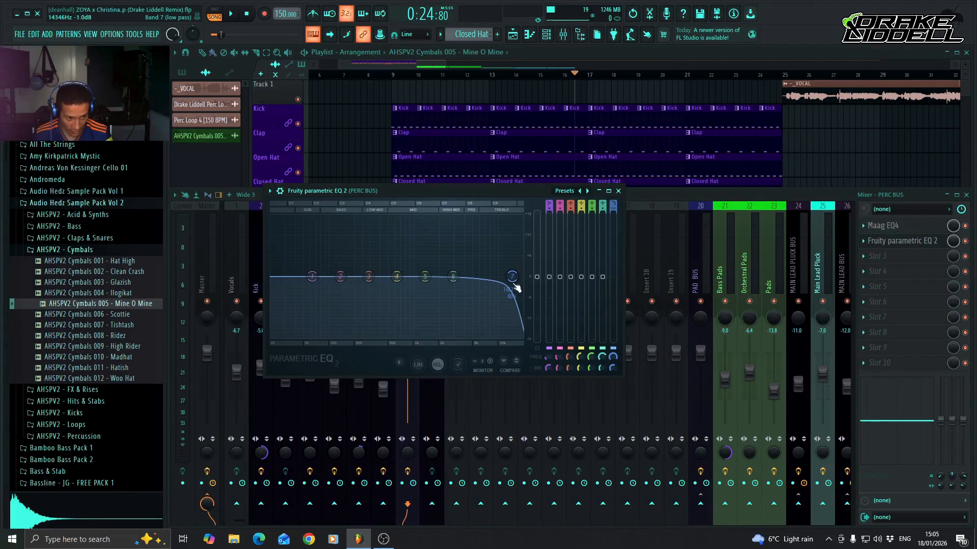
Route the Clap, Open Hat, Closed Hat, Drum Loop and Perc Loop mixer tracks only to PERC BUS.
left_click_drag(516, 288, 517, 246)
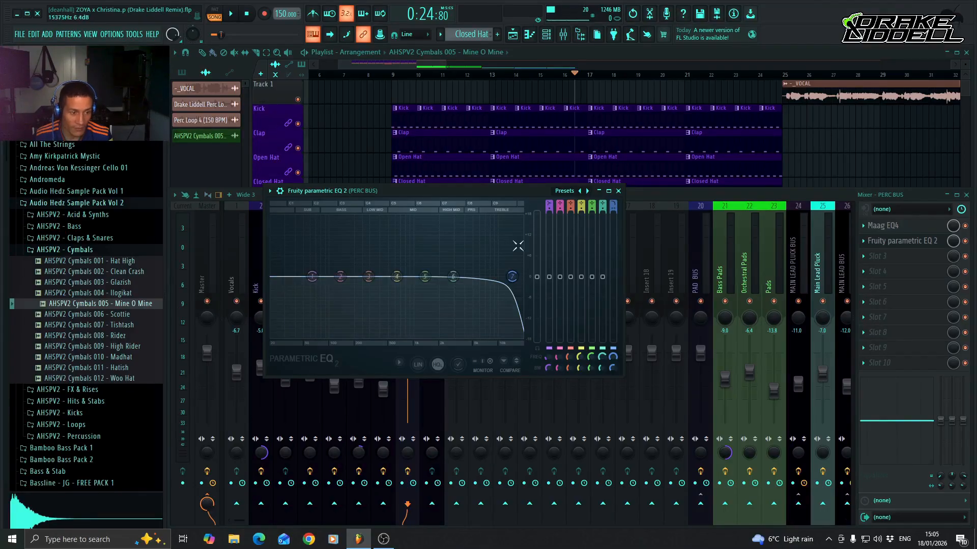
left_click(619, 192)
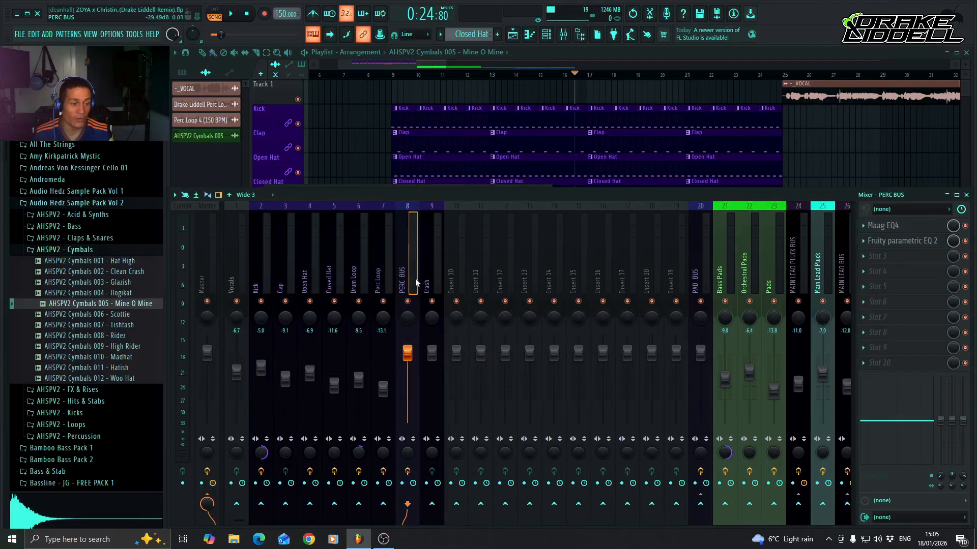
left_click(379, 278, "ctrl")
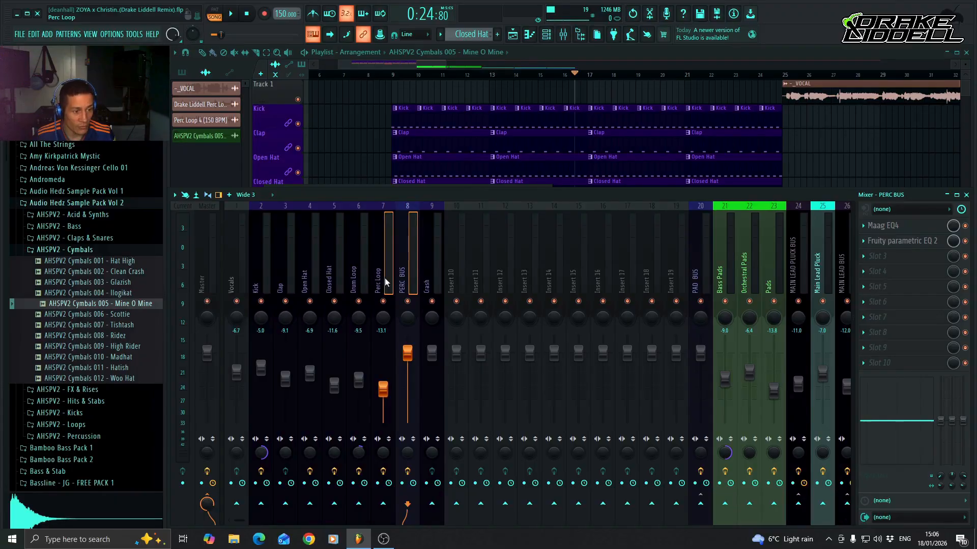
left_click(365, 277, "ctrl")
left_click(335, 280, "ctrl")
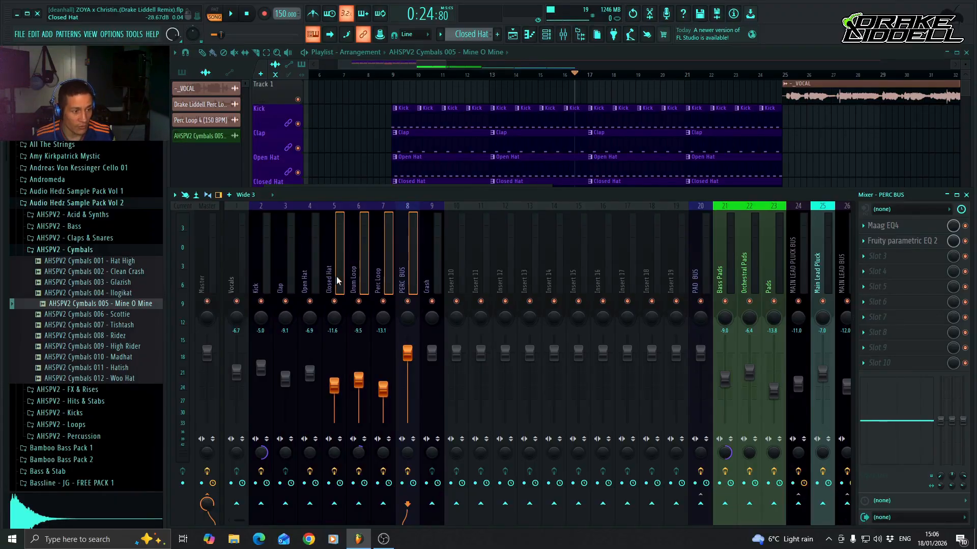
left_click(310, 275, "ctrl")
left_click(280, 277, "ctrl")
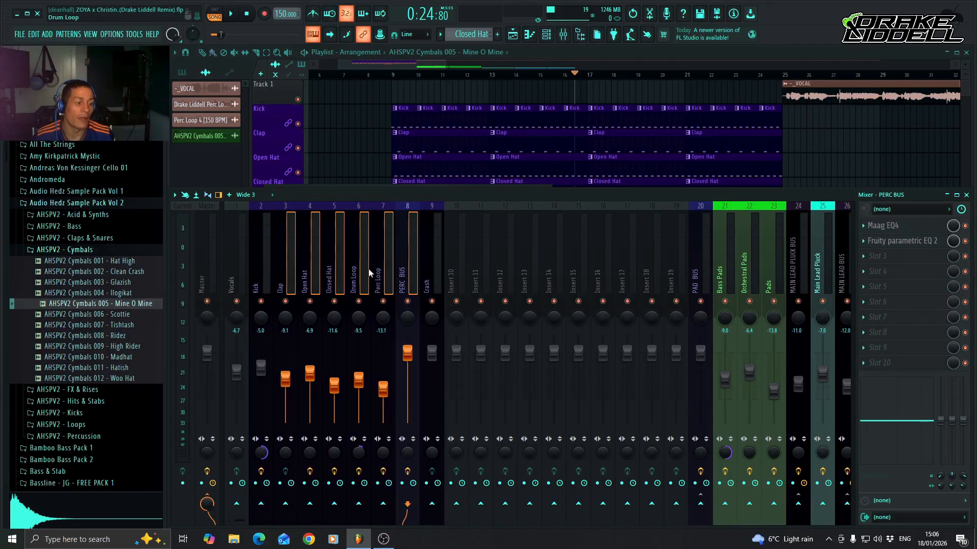
right_click(402, 279)
mouse_move(457, 298)
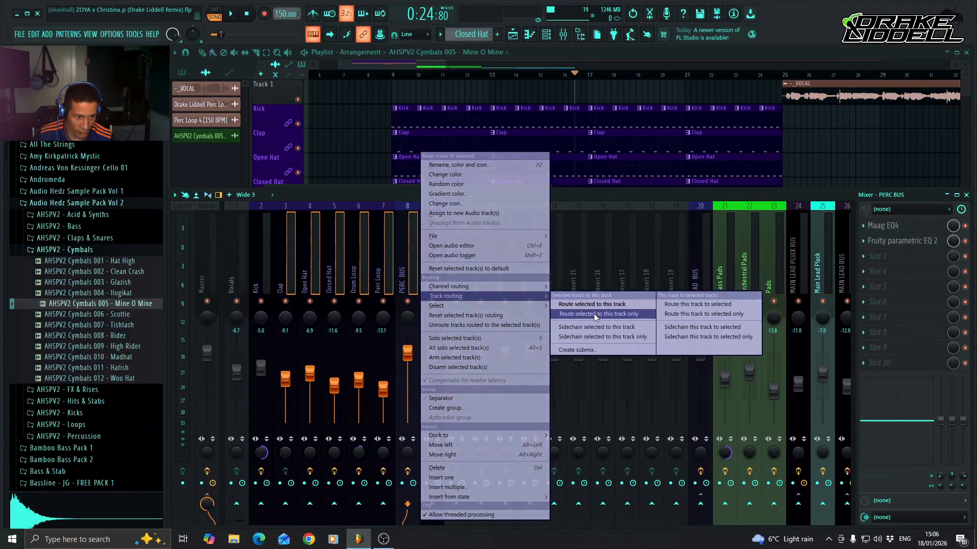
left_click(623, 314)
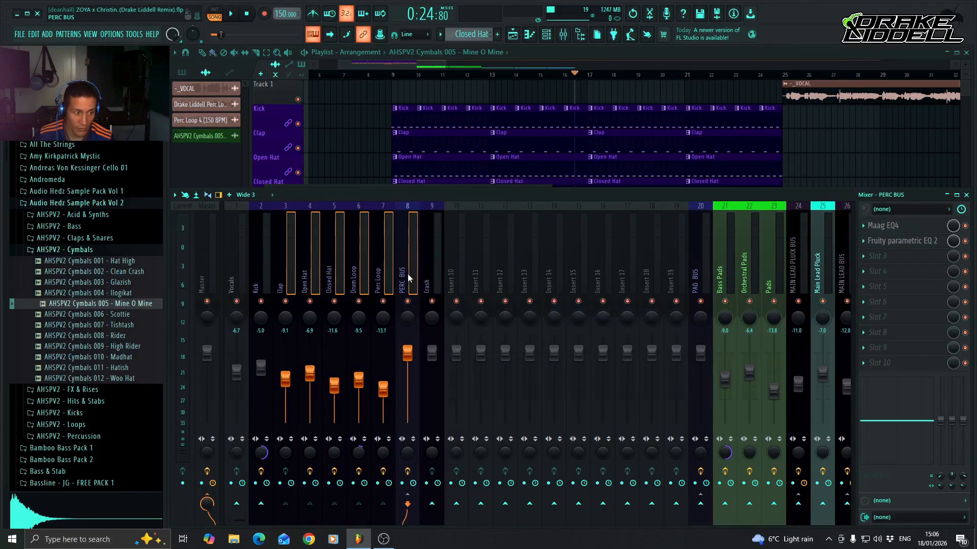
Check the output routing of each percussion track from Clap to Perc Loop and of PERC BUS.
left_click(380, 280)
left_click(405, 280)
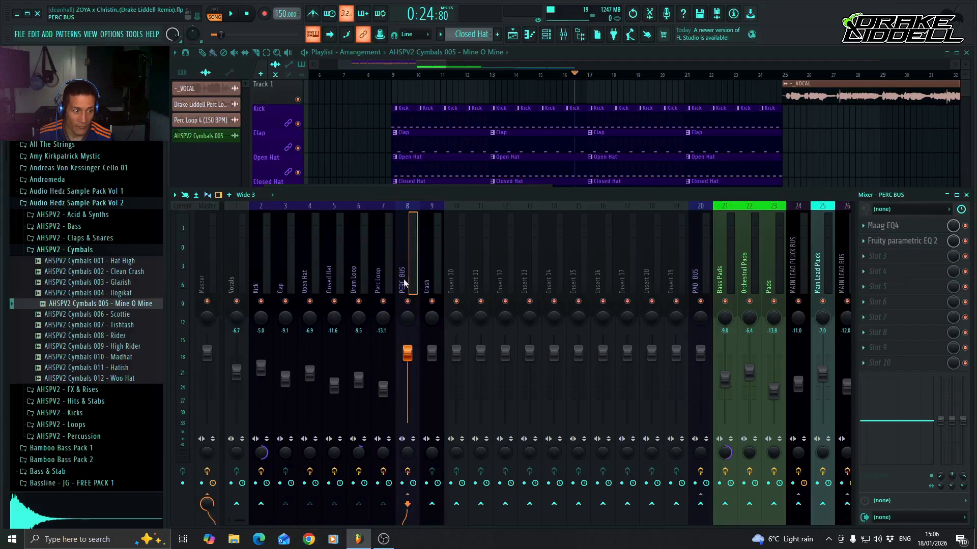
left_click(285, 280)
left_click(310, 279)
left_click(335, 280)
left_click(358, 280)
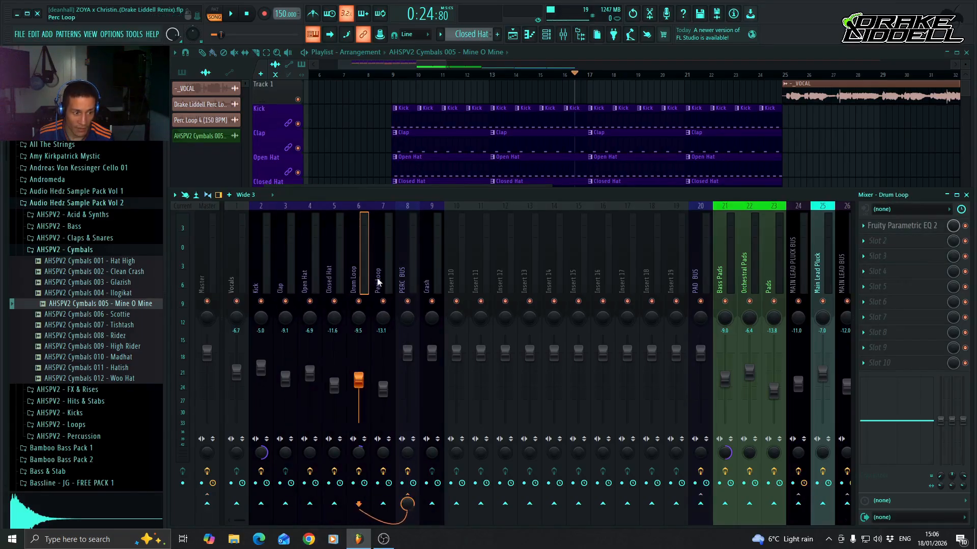
left_click(383, 281)
left_click(397, 284)
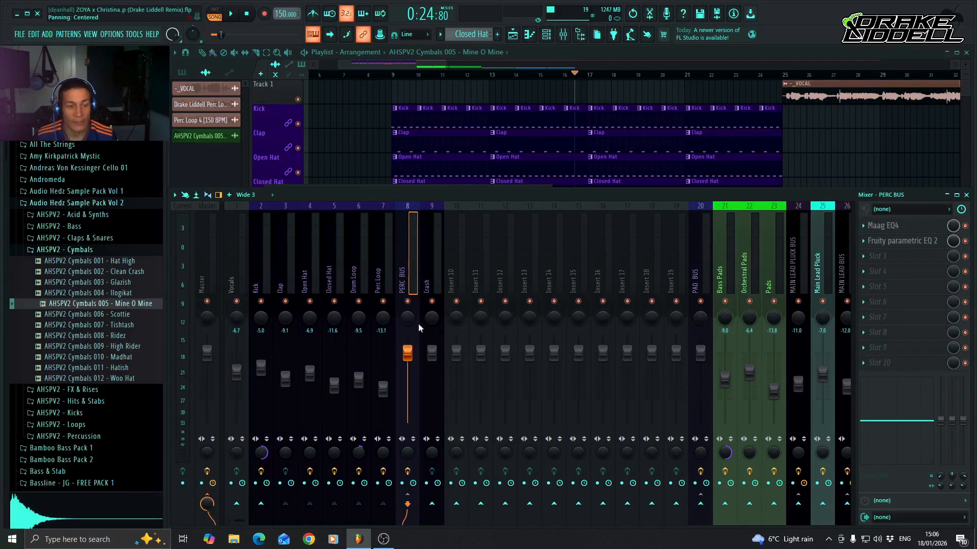
Lower the PERC BUS volume to -1.0 dB and play back the drums.
left_click_drag(413, 353, 413, 356)
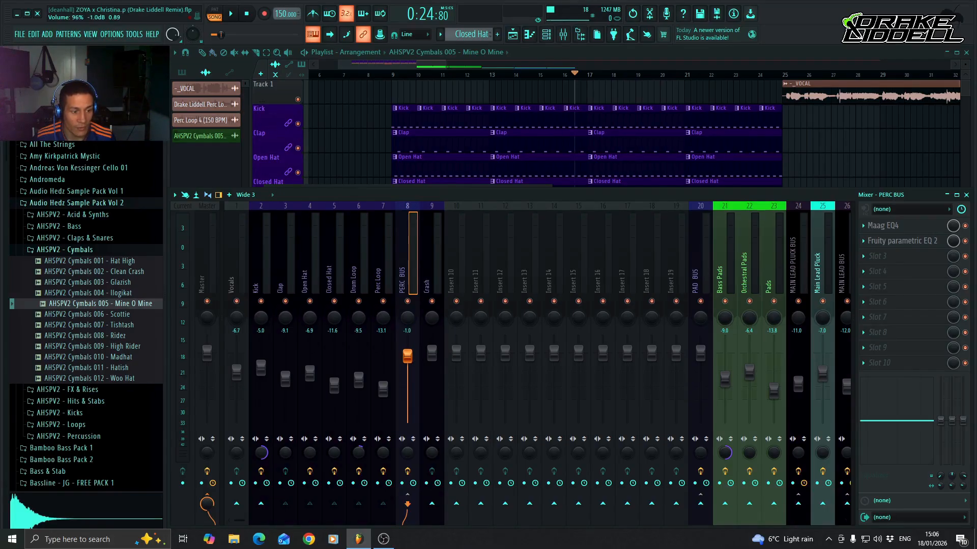
key("space")
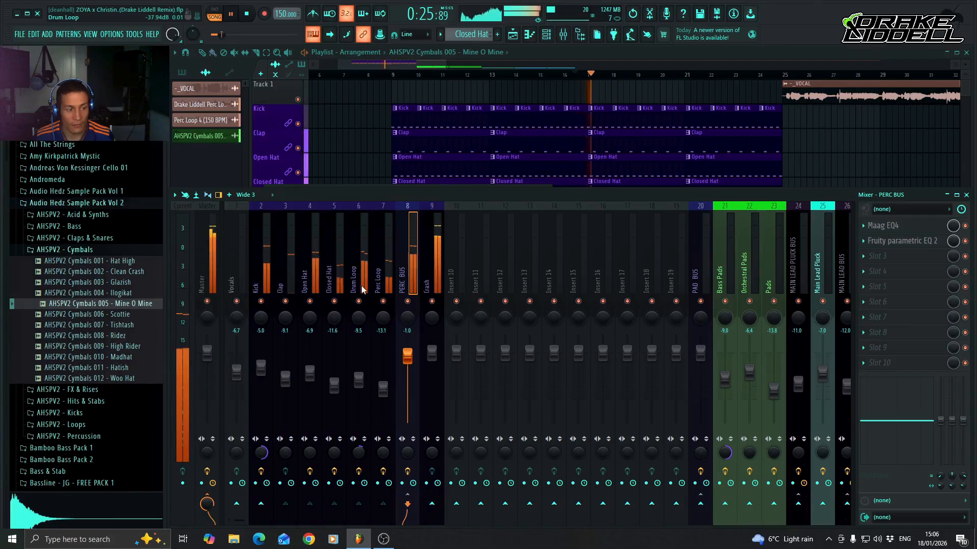
key("space")
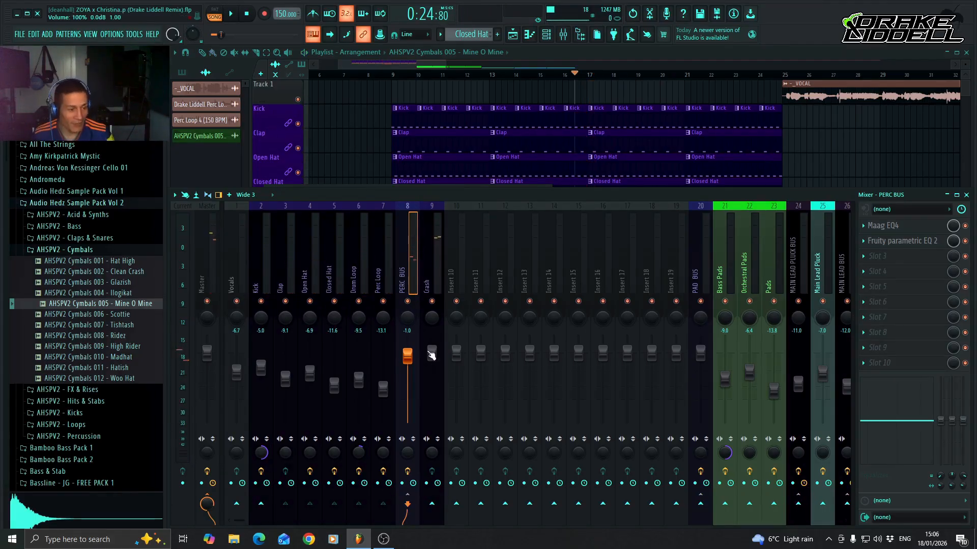
Lower the Crash mixer track's volume to -12.6 dB.
left_click_drag(432, 352, 434, 383)
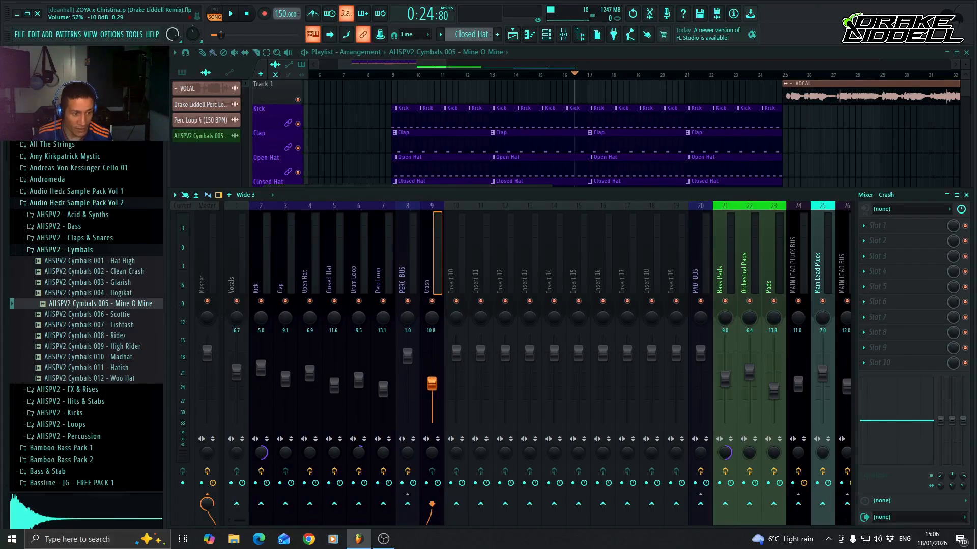
left_click_drag(433, 389, 434, 392)
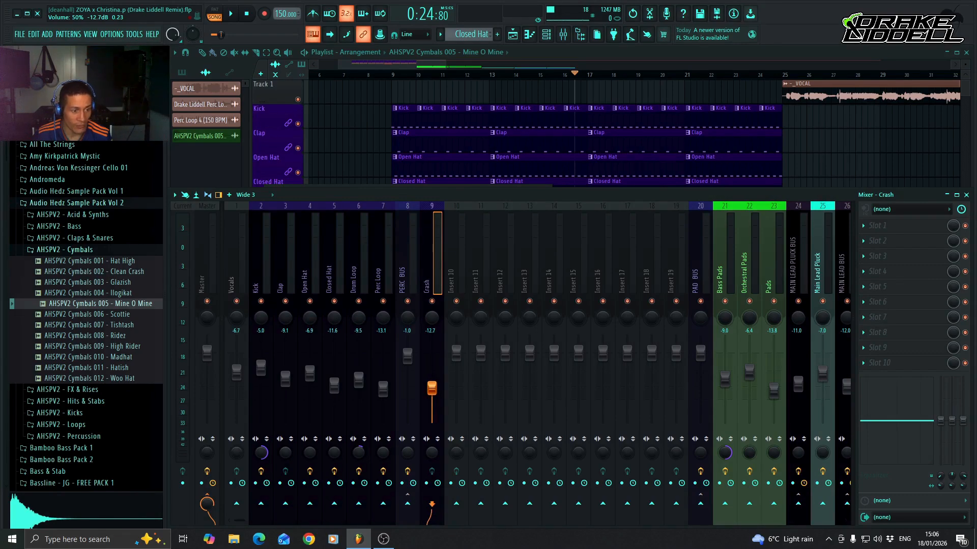
left_click_drag(432, 388, 431, 388)
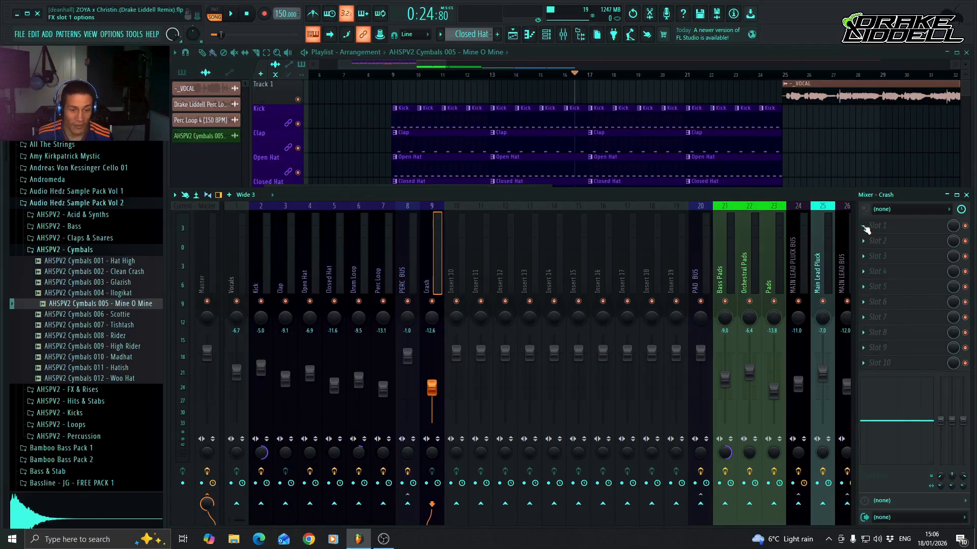
Add Fruity Parametric EQ 2 to the first effect slot of the Crash track and load its Crash 2 Preset.
left_click(865, 227)
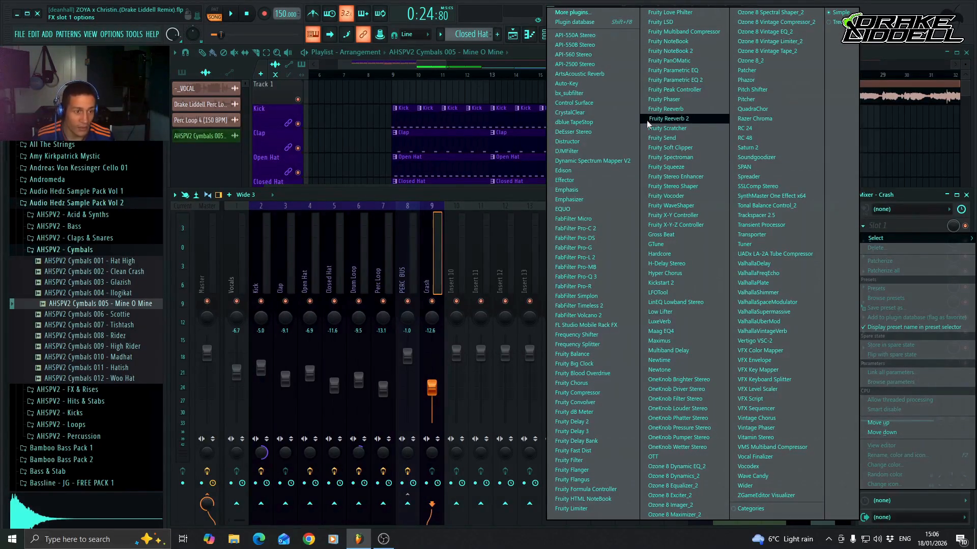
left_click(689, 80)
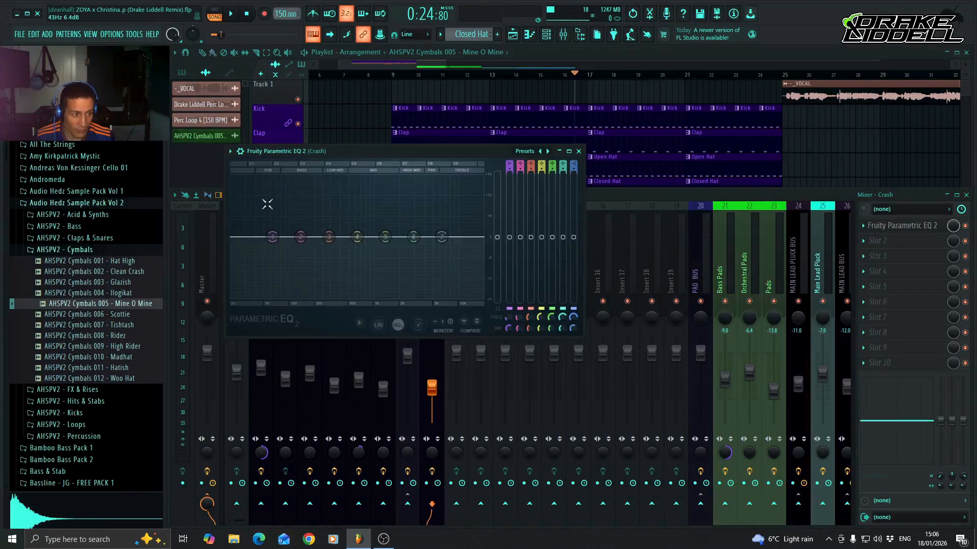
left_click(230, 151)
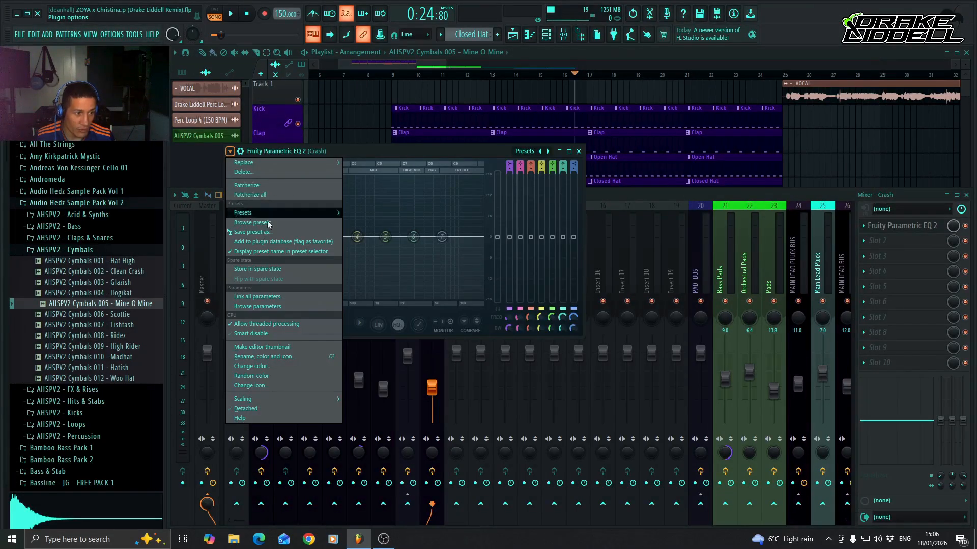
mouse_move(278, 215)
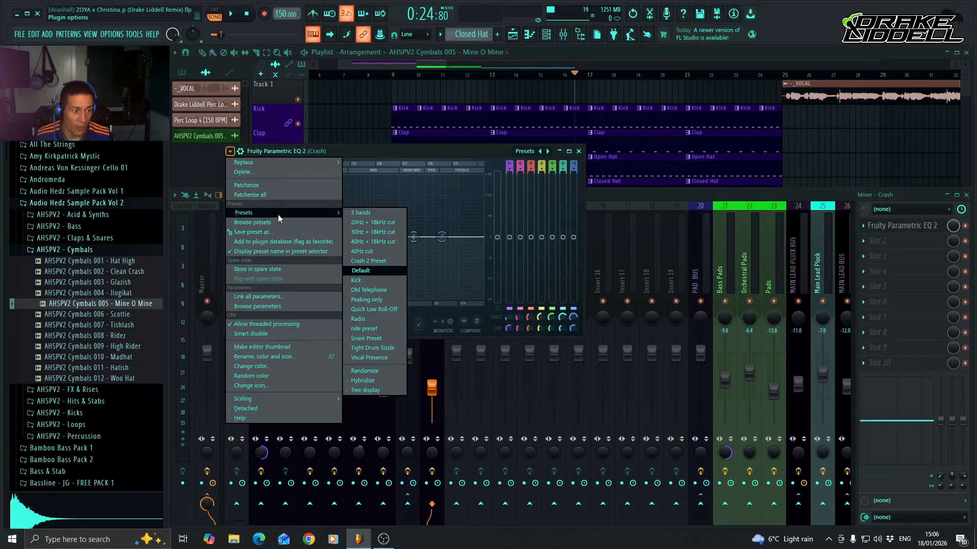
left_click(385, 266)
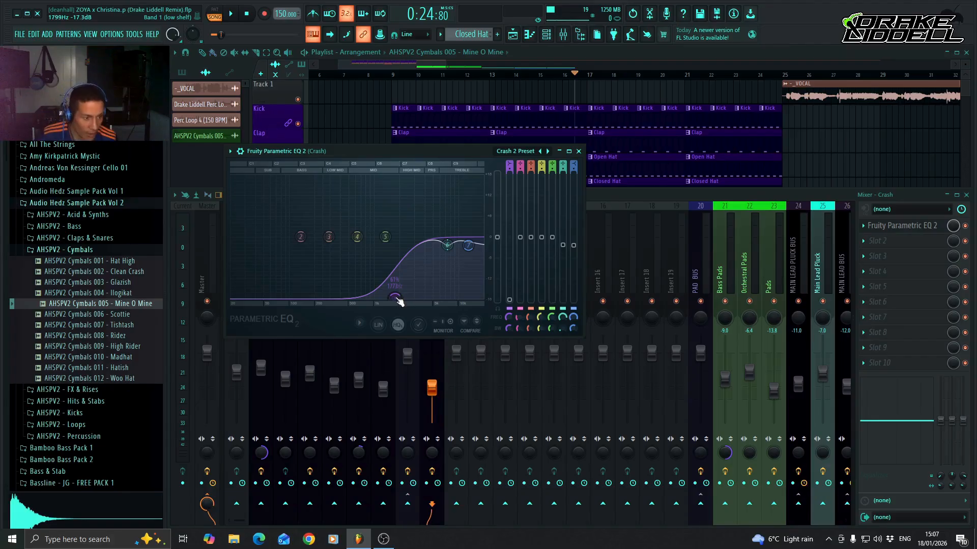
Shift the low-shelf band 1 of the Crash EQ slightly lower in frequency and audition the result.
left_click_drag(397, 299, 389, 299)
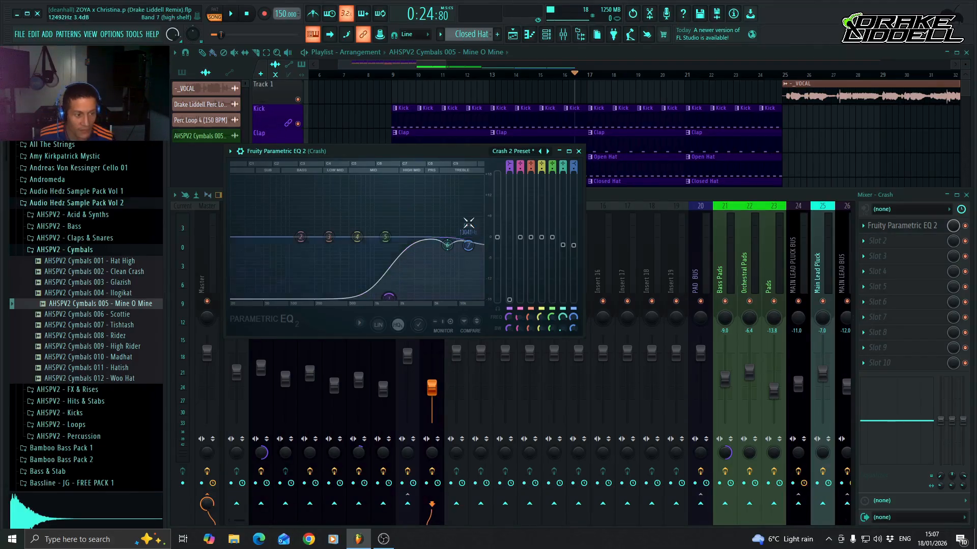
key("space")
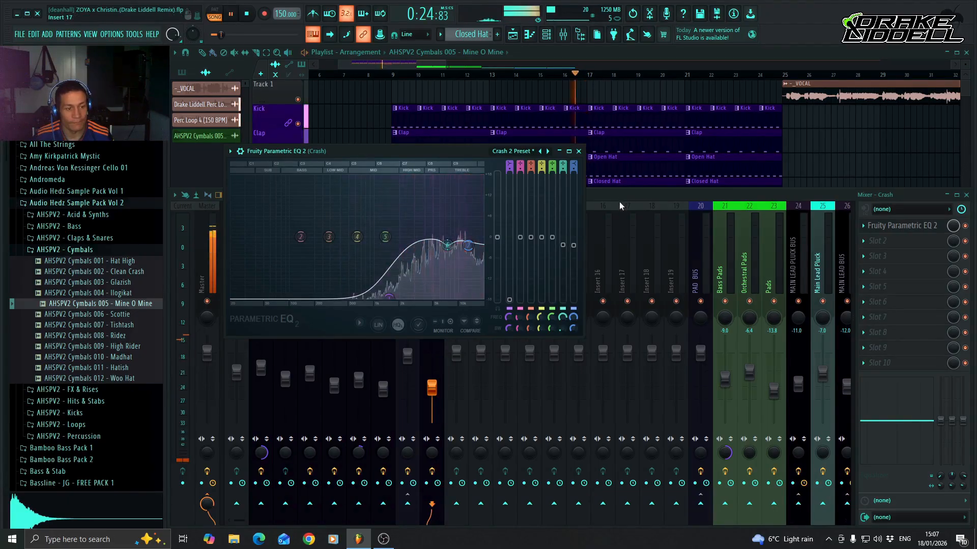
key("space")
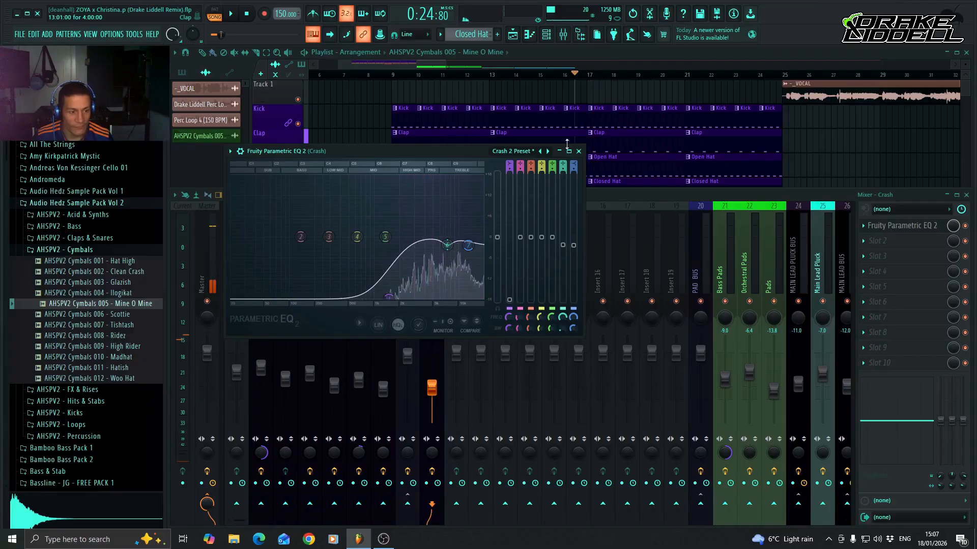
left_click(579, 151)
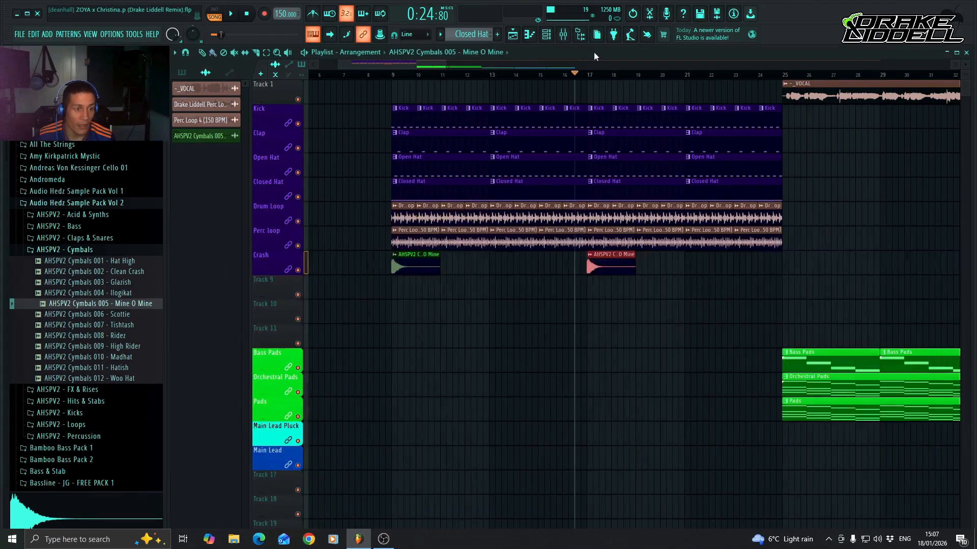
Clone the Mine O Mine crash channel, with the clone on mixer track 10.
double_click(594, 52)
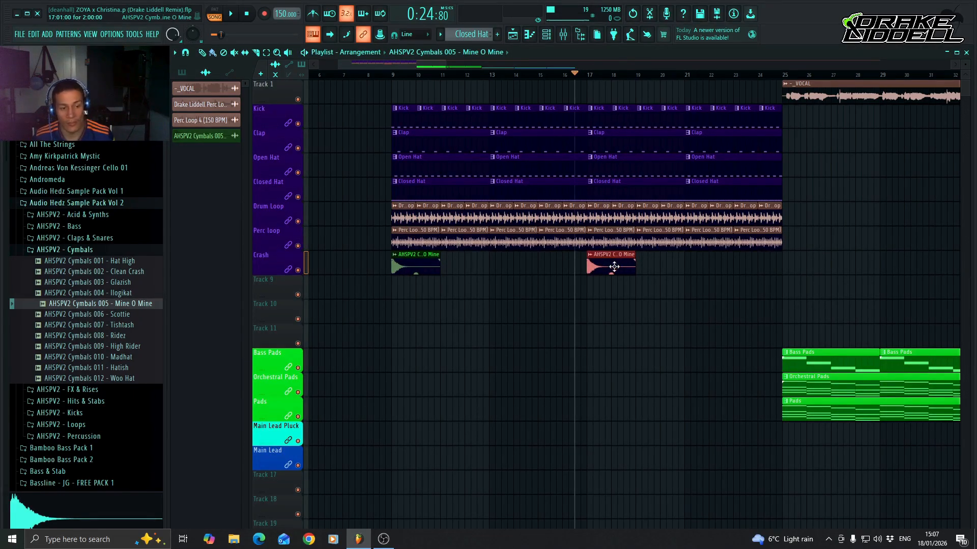
double_click(614, 267)
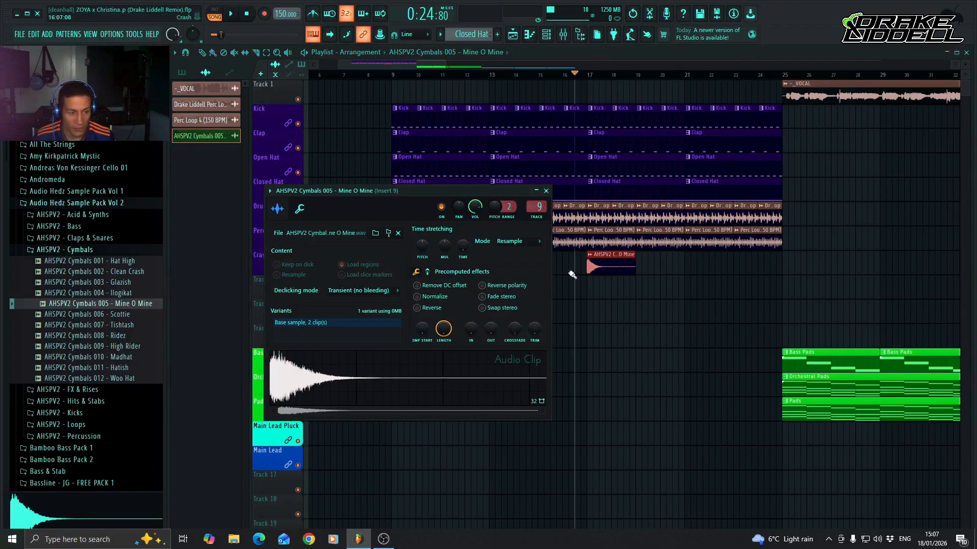
left_click(547, 192)
left_click(547, 35)
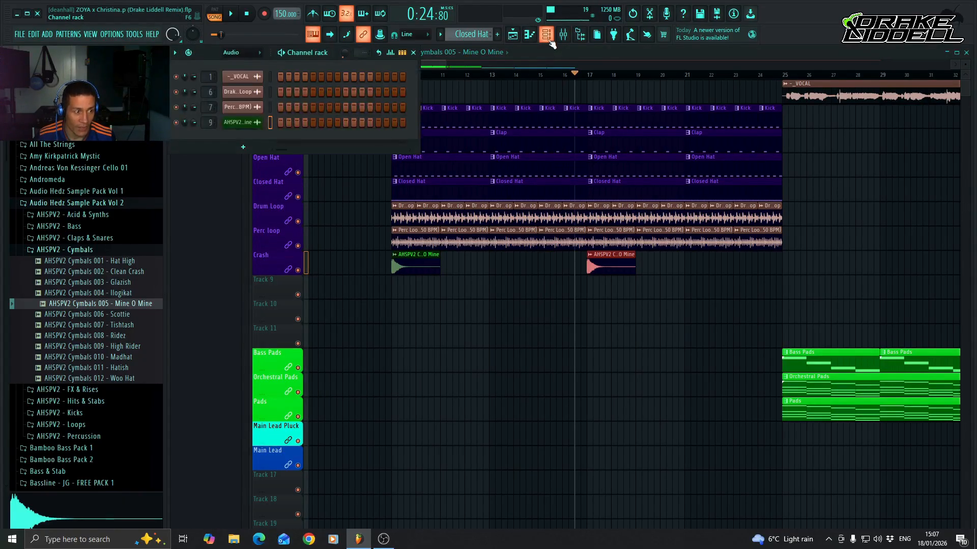
right_click(248, 123)
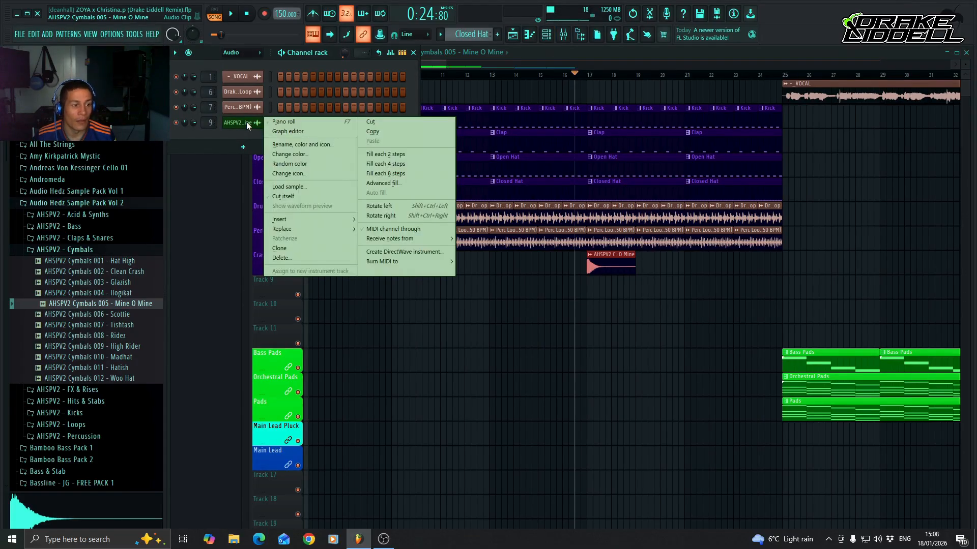
left_click(319, 248)
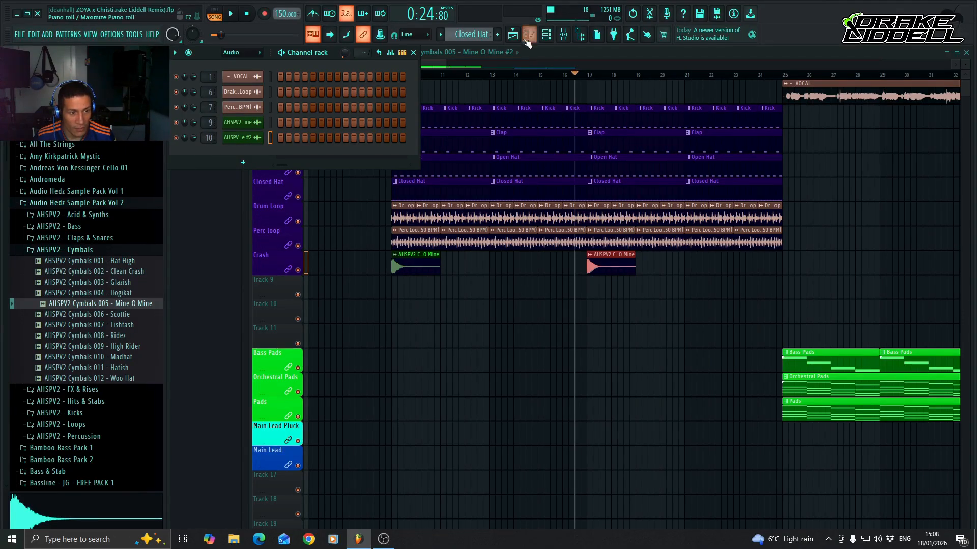
Reverse the cloned Mine O Mine #2 sample and place it on playlist Track 9 from bar 15, leading into the bar 17 crash.
double_click(208, 138)
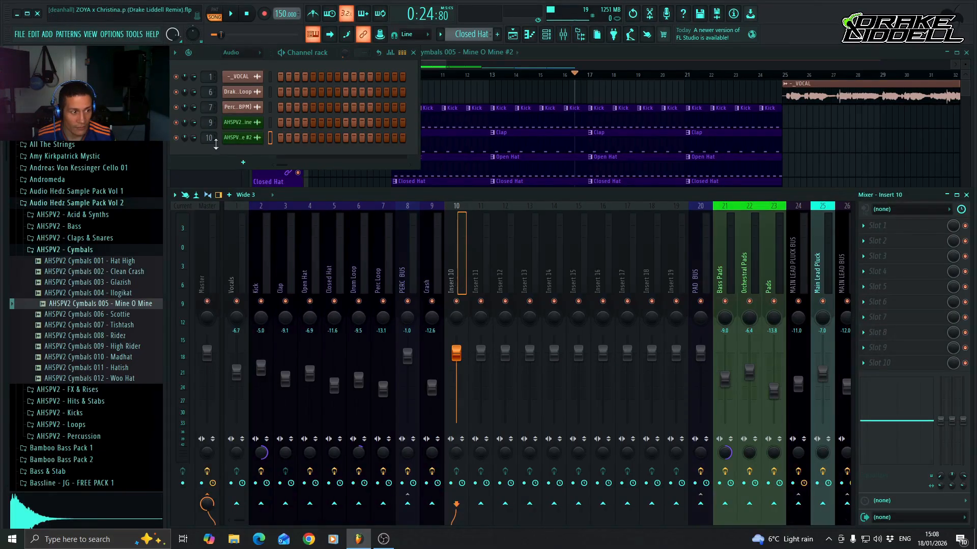
left_click(250, 140)
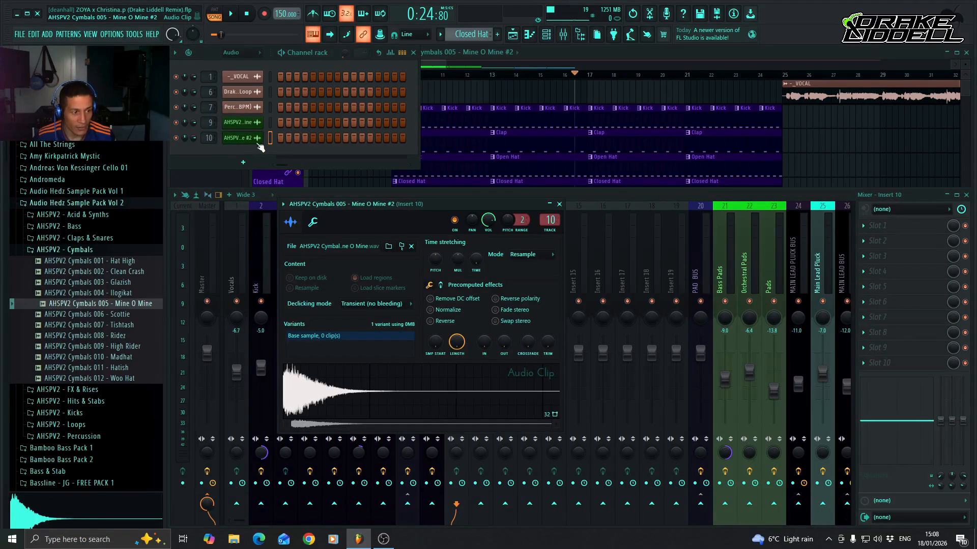
left_click(431, 322)
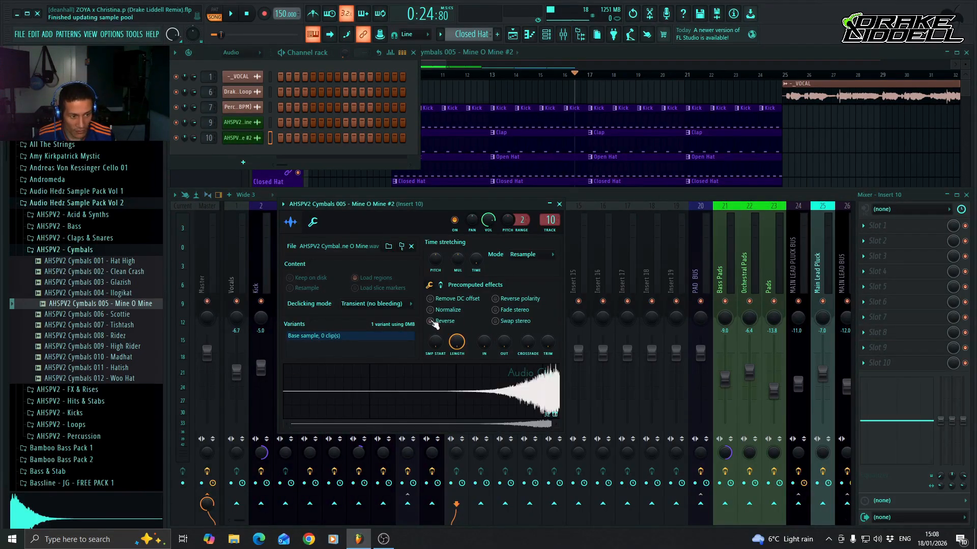
left_click(583, 63)
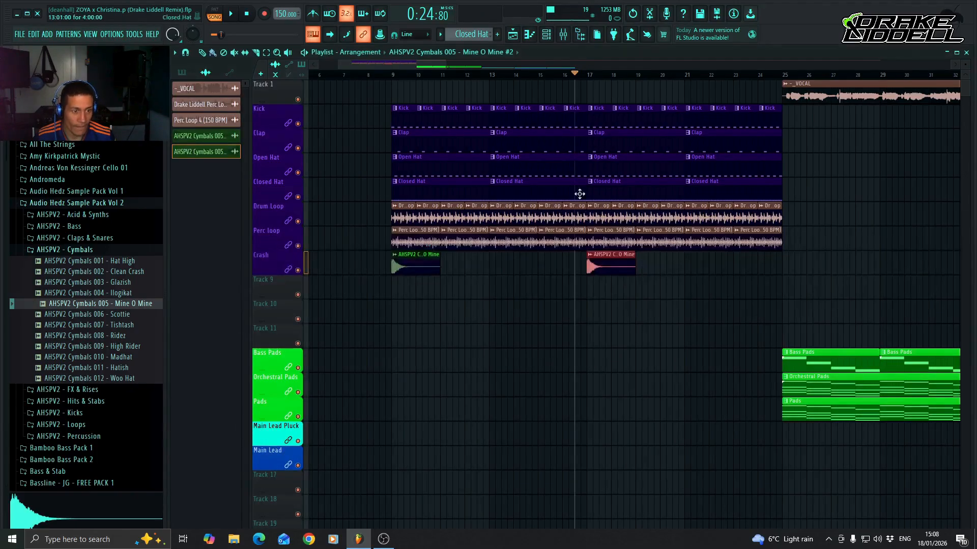
left_click(543, 298)
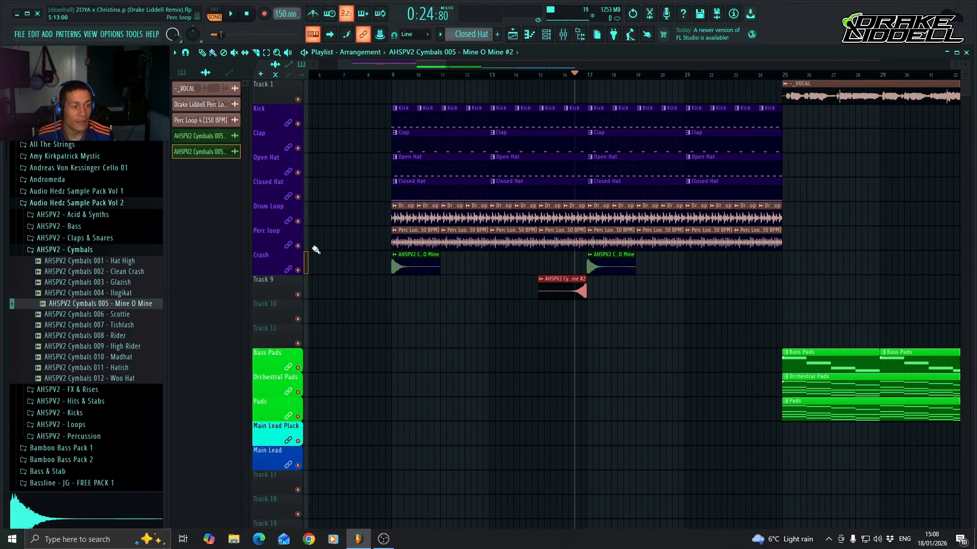
Rename playlist Track 9 as Reverse Crash, give it the drum tracks' dark purple, and link it like the tracks above.
right_click(273, 291)
left_click(310, 248)
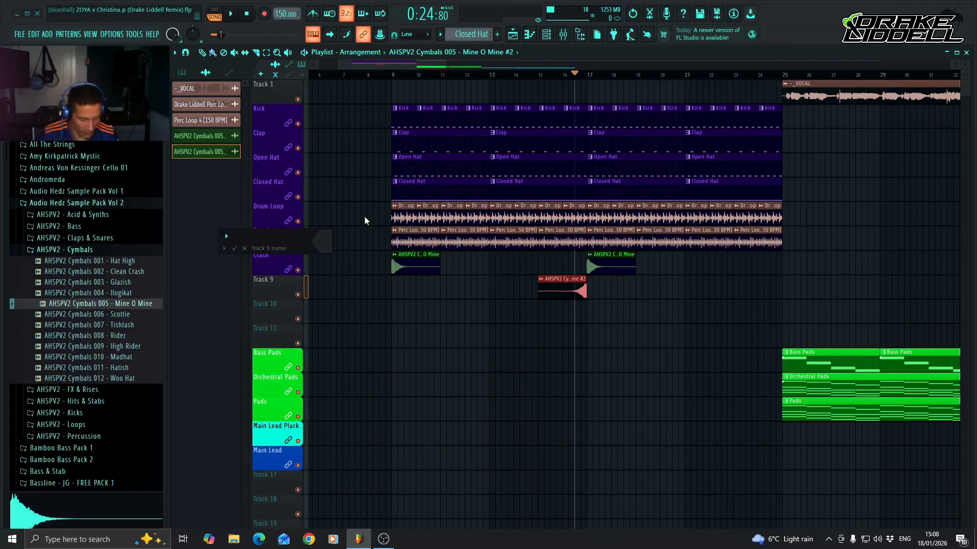
type("Reverse")
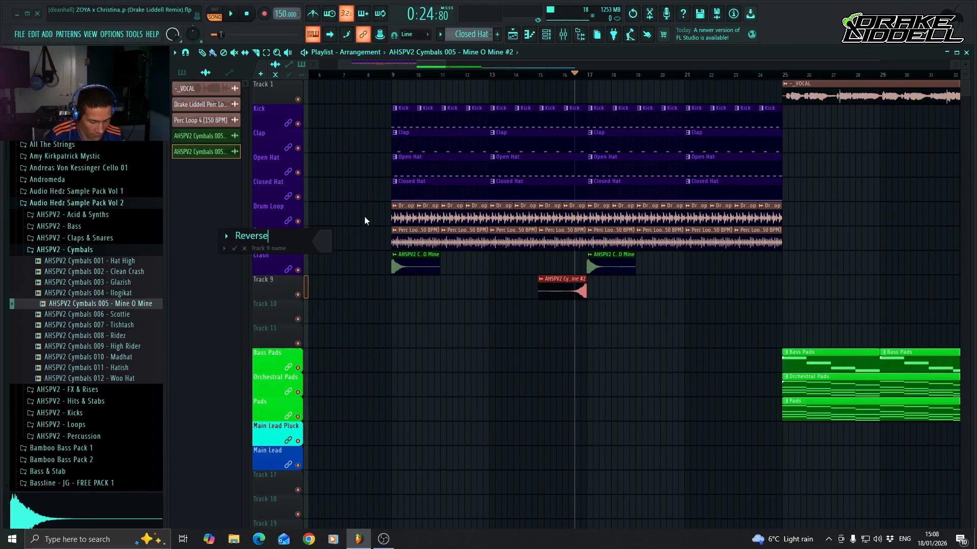
type(" Crash")
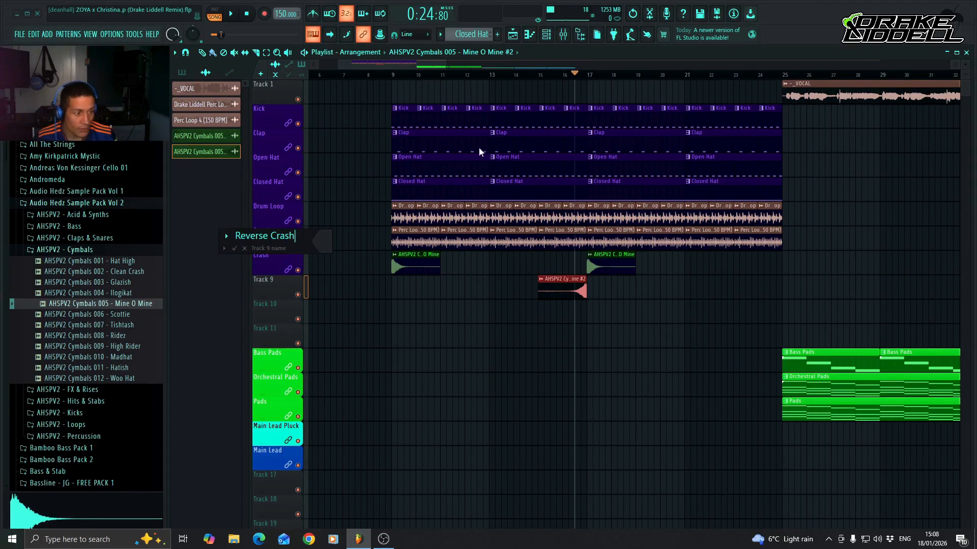
left_click(323, 242)
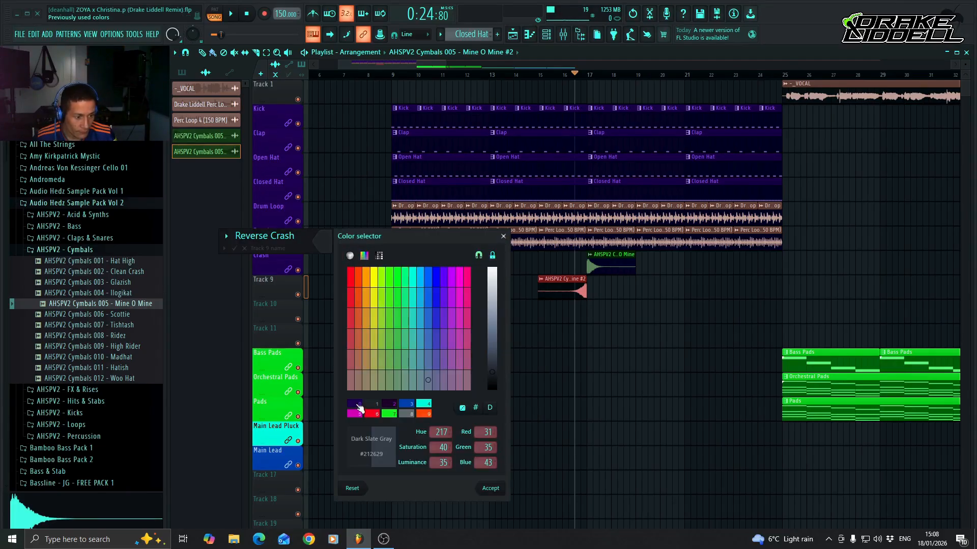
left_click(359, 405)
key("Return")
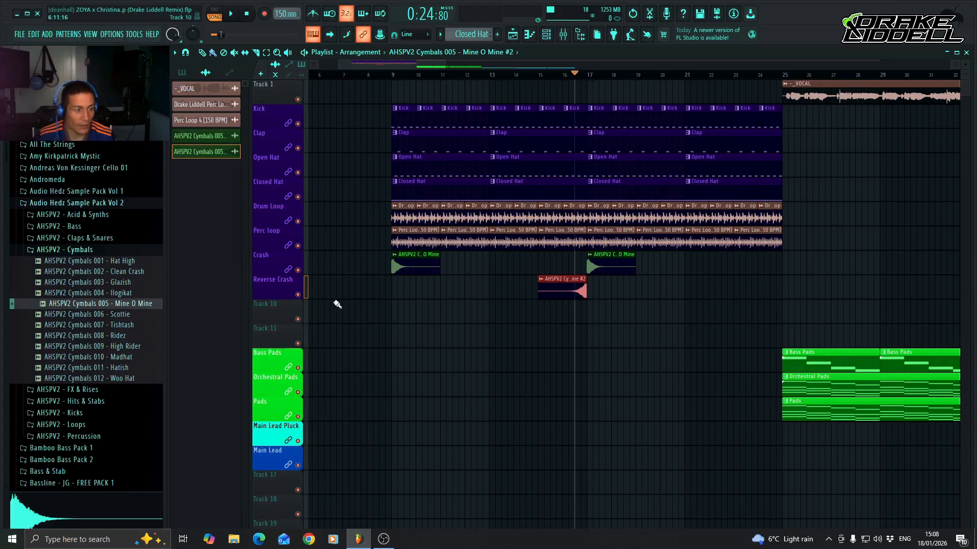
right_click(280, 282)
left_click(356, 405)
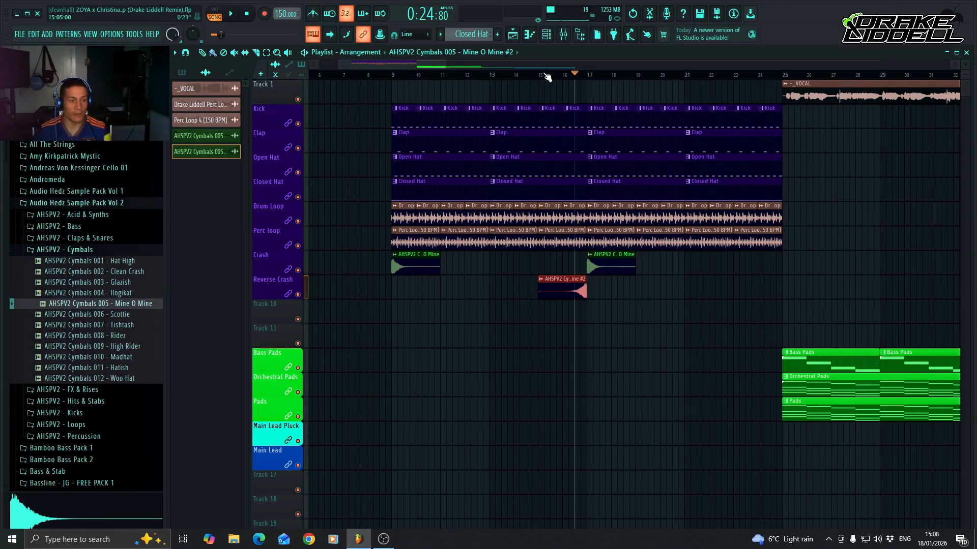
Lower mixer Insert 10 to about -19.3 dB and label it Reverse Crash in the drum tracks' dark purple.
left_click(563, 34)
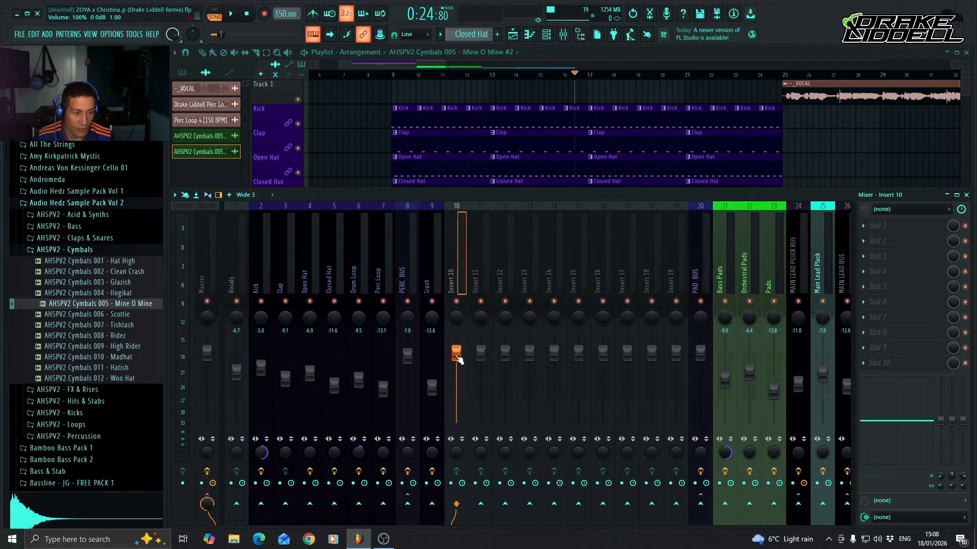
left_click_drag(457, 354, 457, 401)
right_click(464, 254)
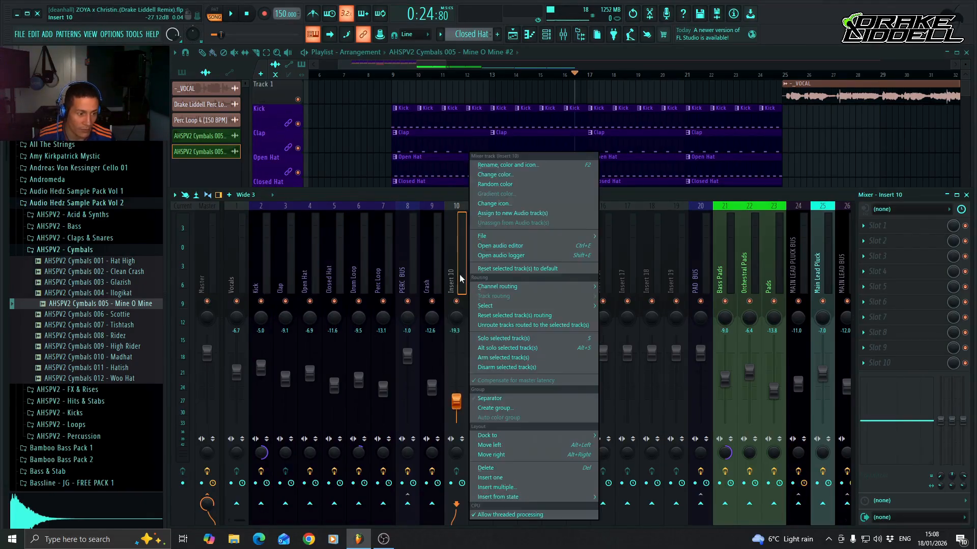
left_click(519, 165)
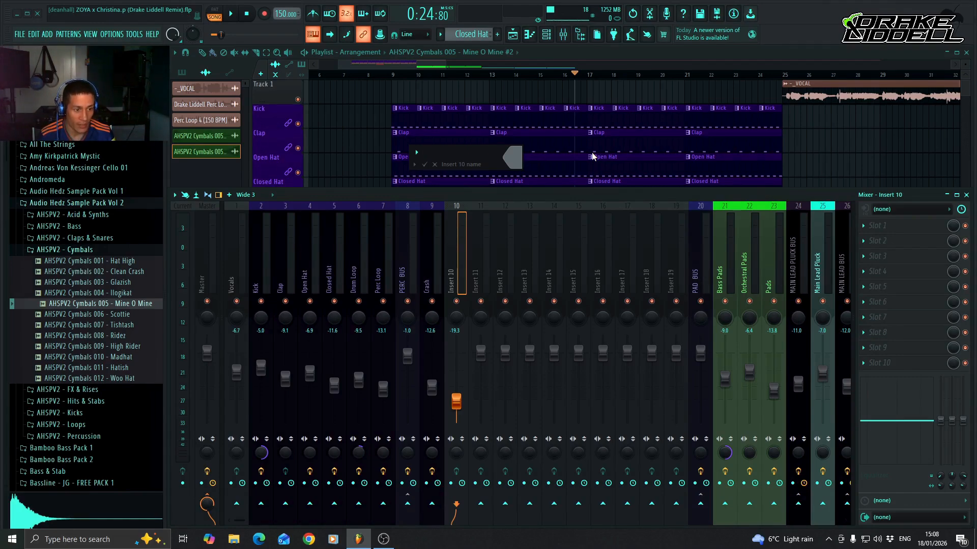
type("R")
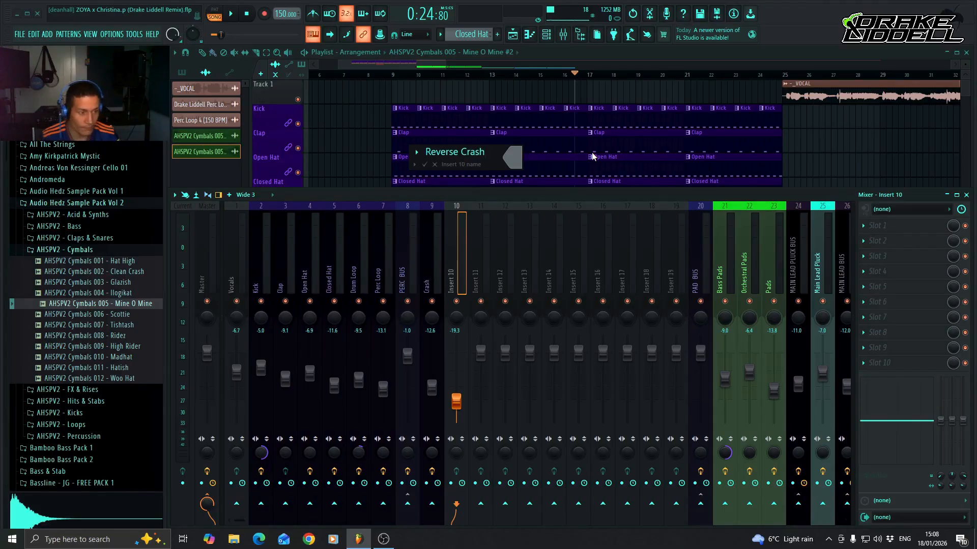
type("everse Crash")
left_click(512, 157)
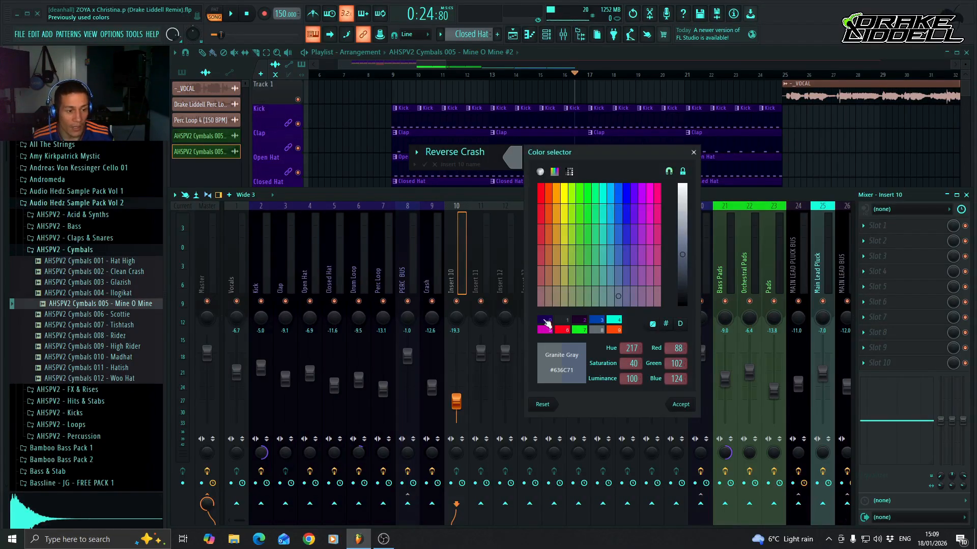
left_click(552, 322)
key("Return")
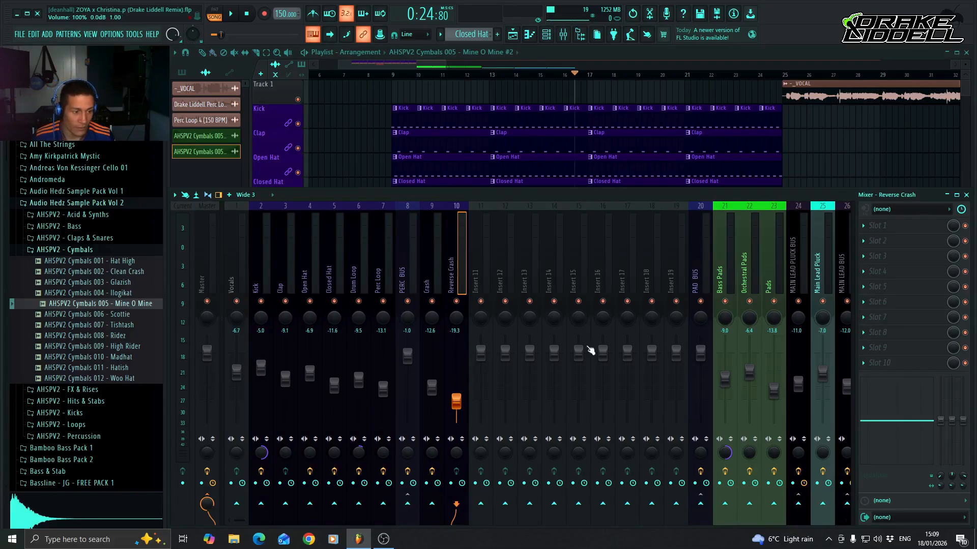
Add Fruity Parametric EQ 2 to the first effect slot of the Reverse Crash track and load its Crash 2 Preset.
left_click(871, 229)
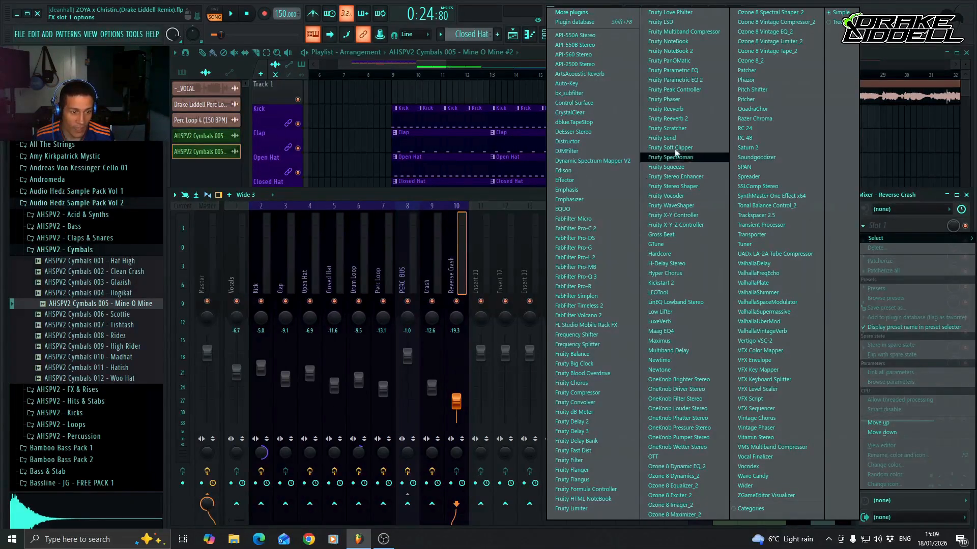
left_click(704, 80)
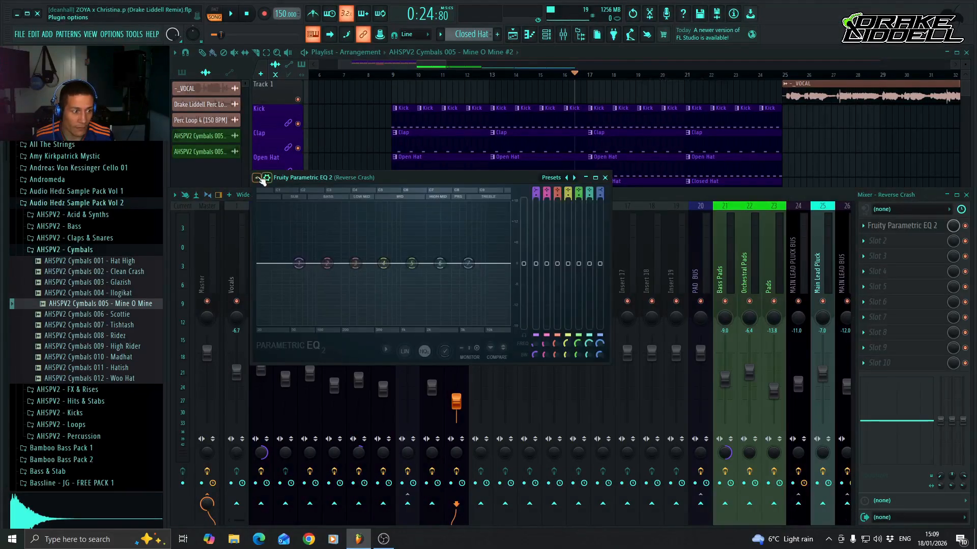
left_click(256, 178)
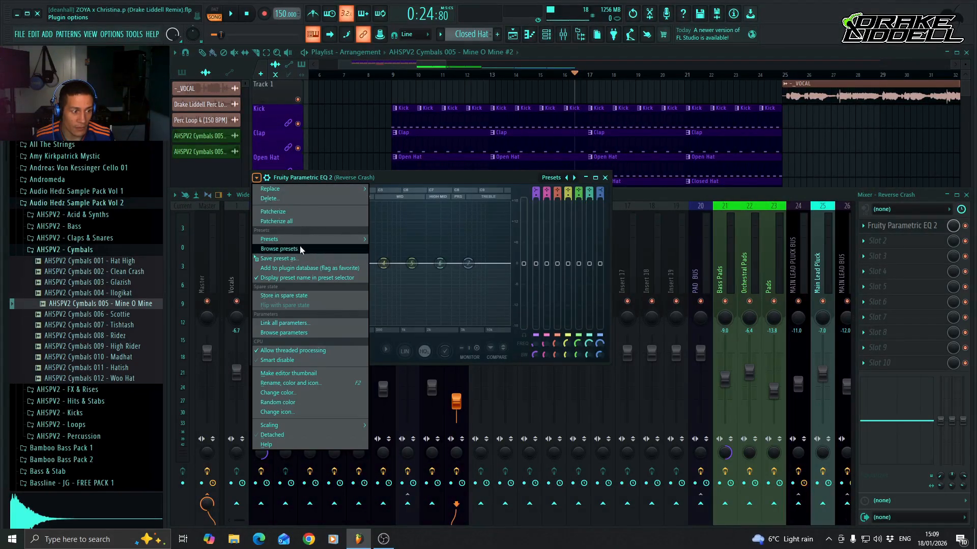
mouse_move(303, 238)
left_click(406, 288)
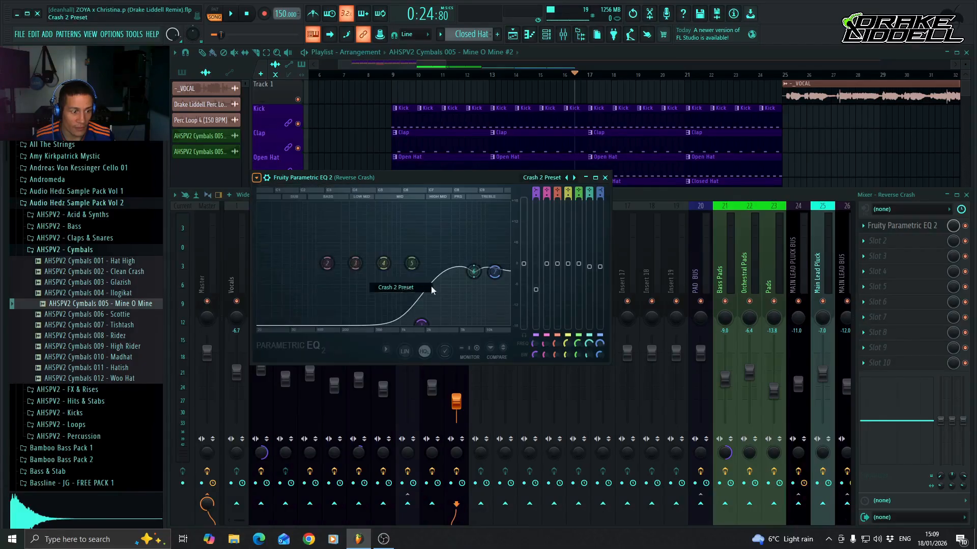
left_click(605, 177)
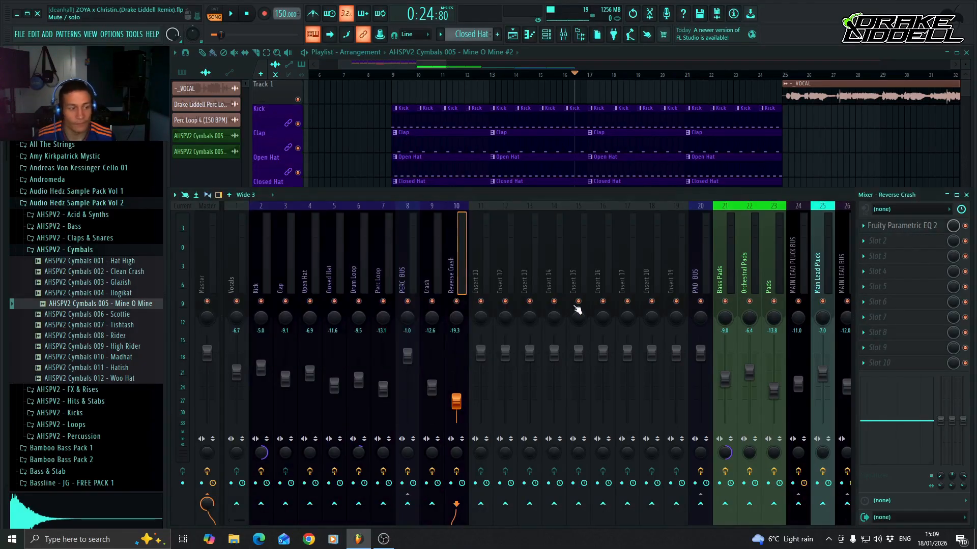
Audition the reverse crash leading into the bar 17 crash, checking its level in the mix, and return to the playlist.
key("space")
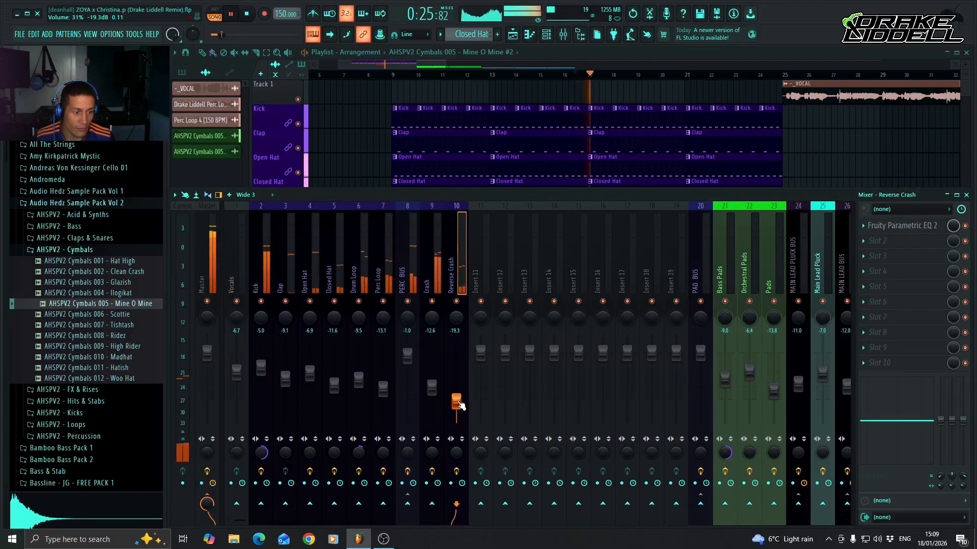
key("space")
key("space")
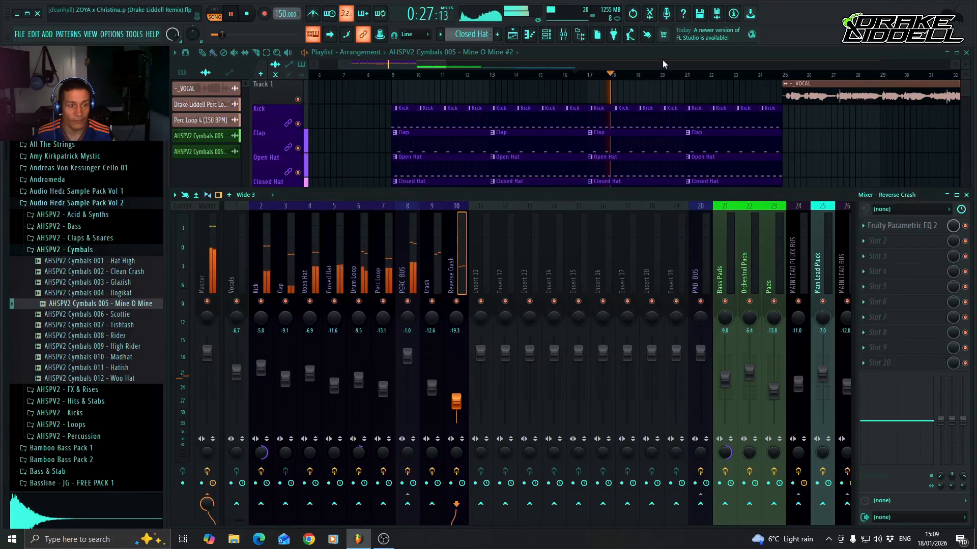
key("F9")
key("space")
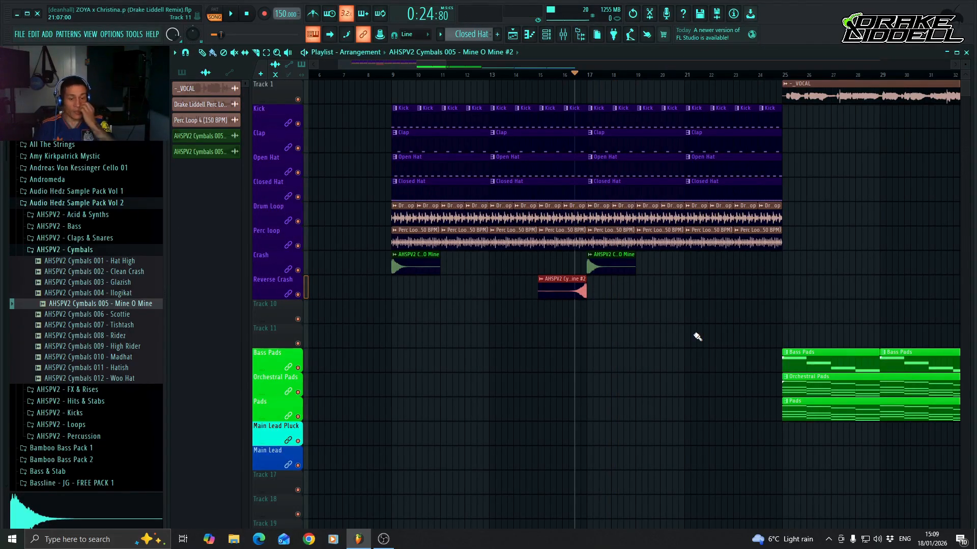